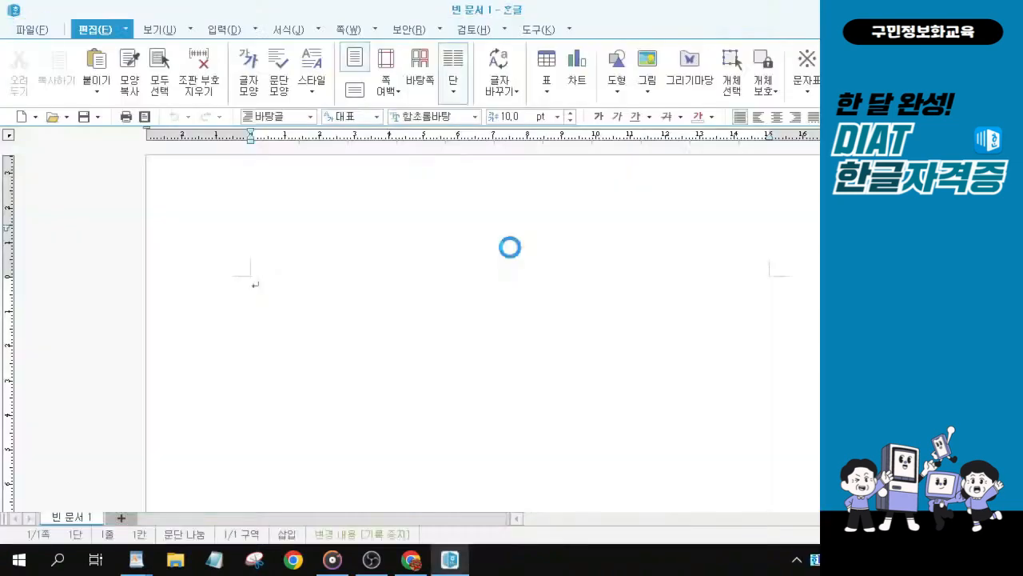
Step: Restore the document window from full screen and resize it to fill the area beside the sidebar
double_click(660, 16)
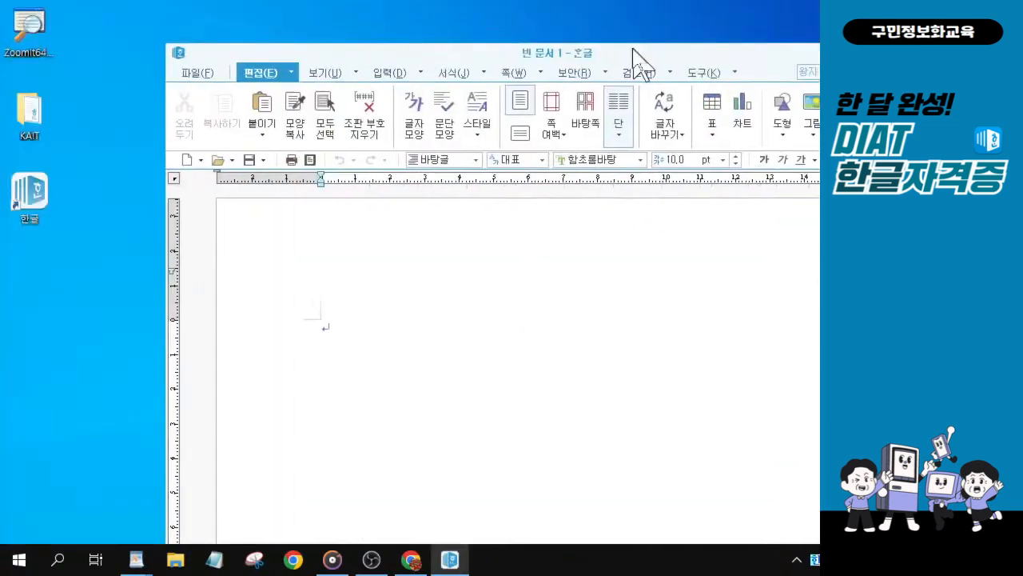
left_click_drag(468, 9, 482, 0)
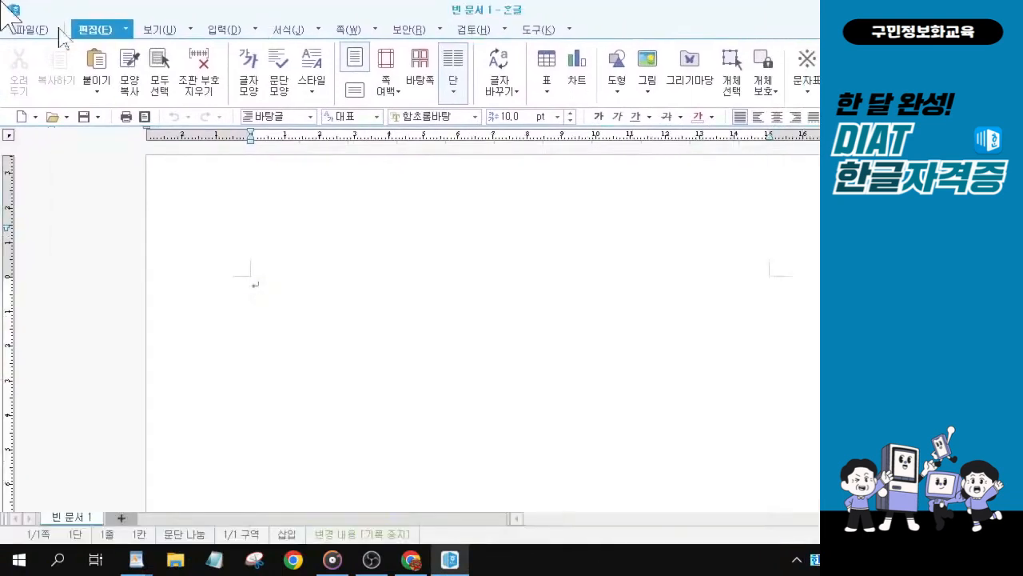
left_click_drag(729, 10, 633, 48)
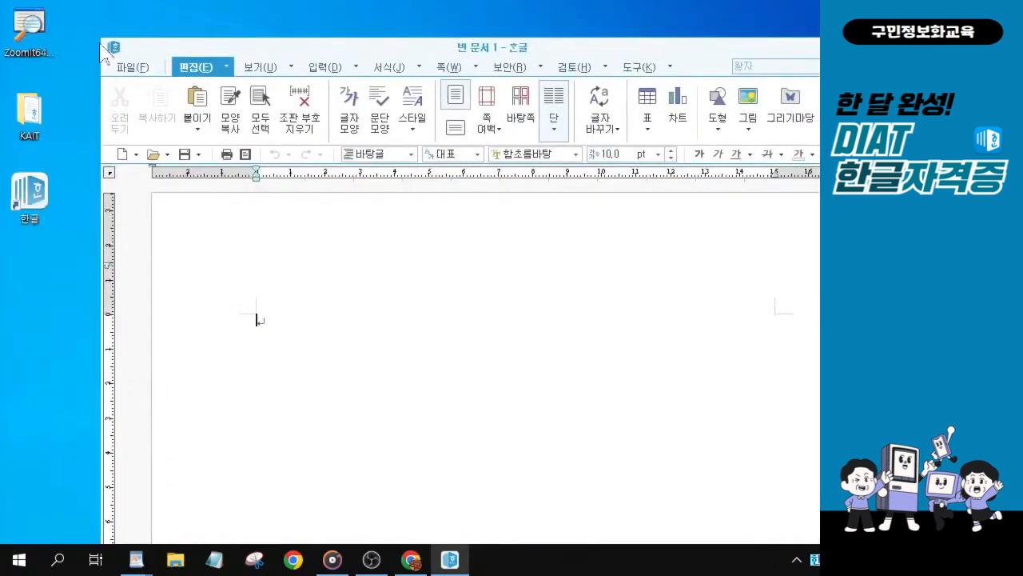
left_click_drag(100, 36, 206, 160)
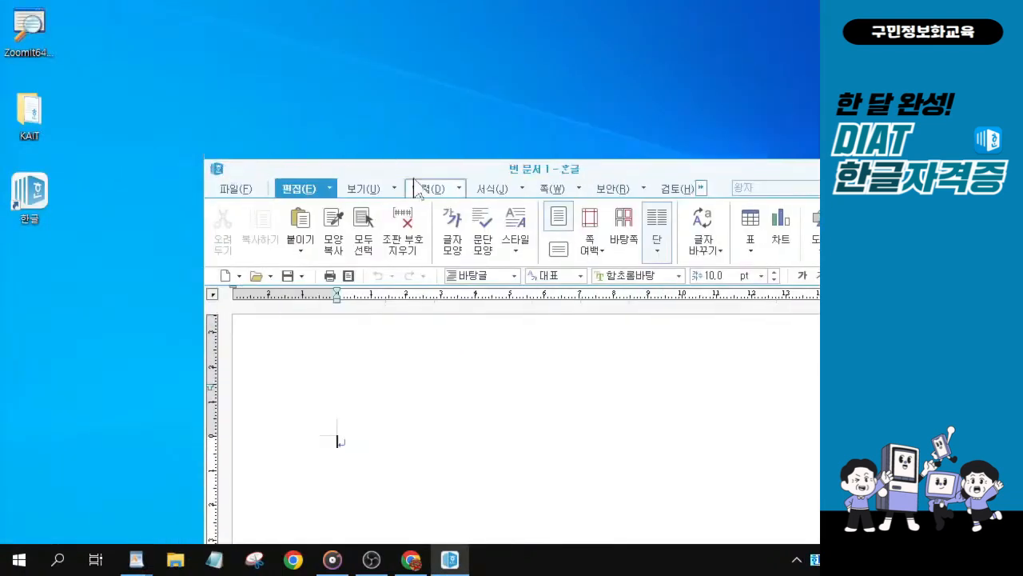
left_click_drag(413, 165, 217, 37)
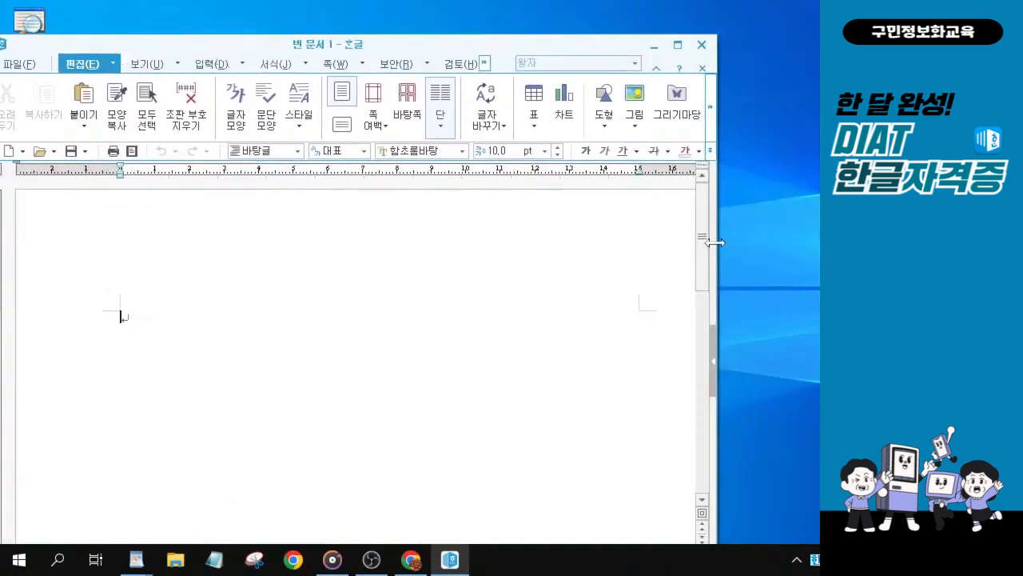
left_click_drag(716, 36, 650, 102)
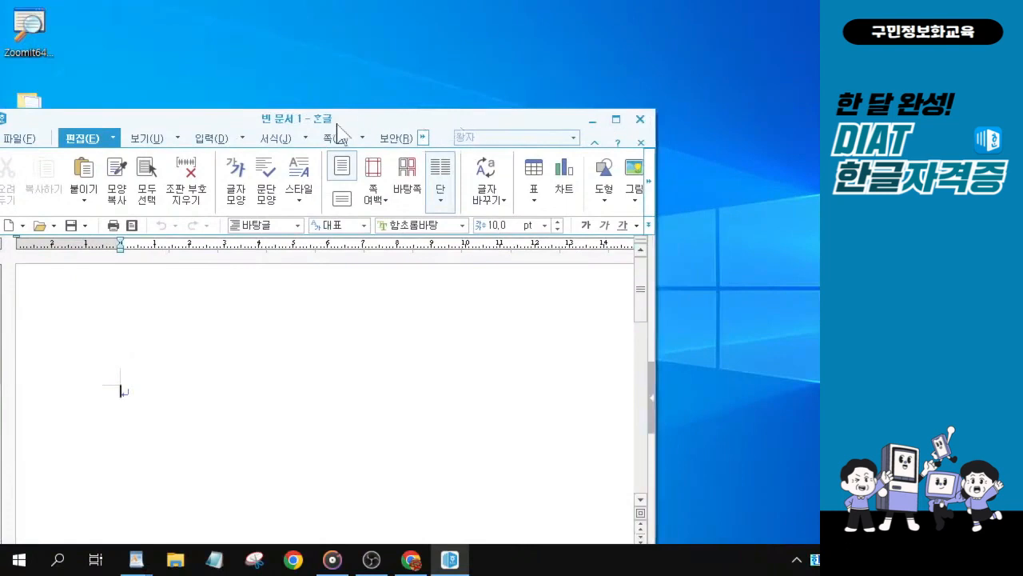
left_click_drag(343, 128, 354, 15)
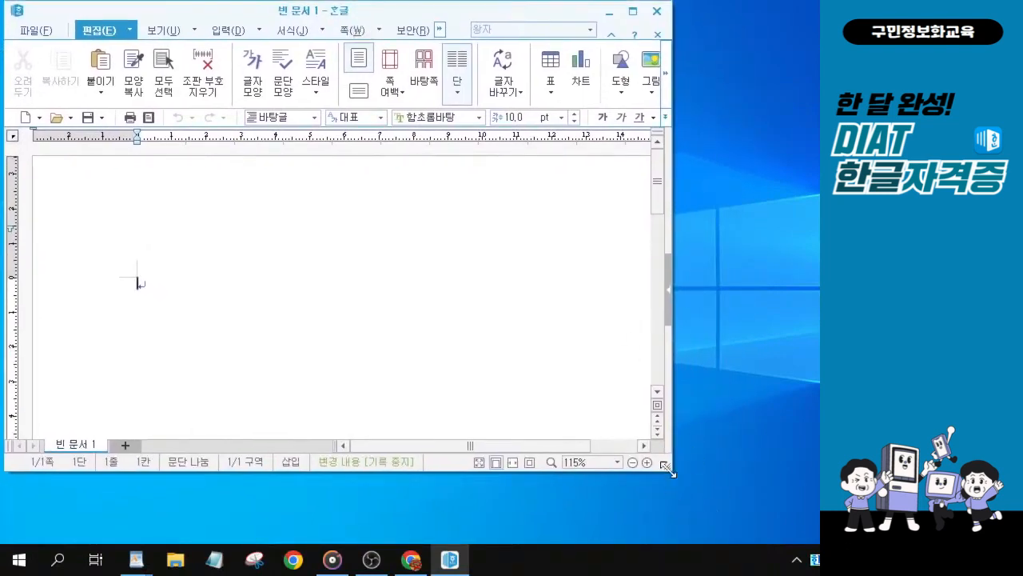
left_click_drag(673, 470, 811, 534)
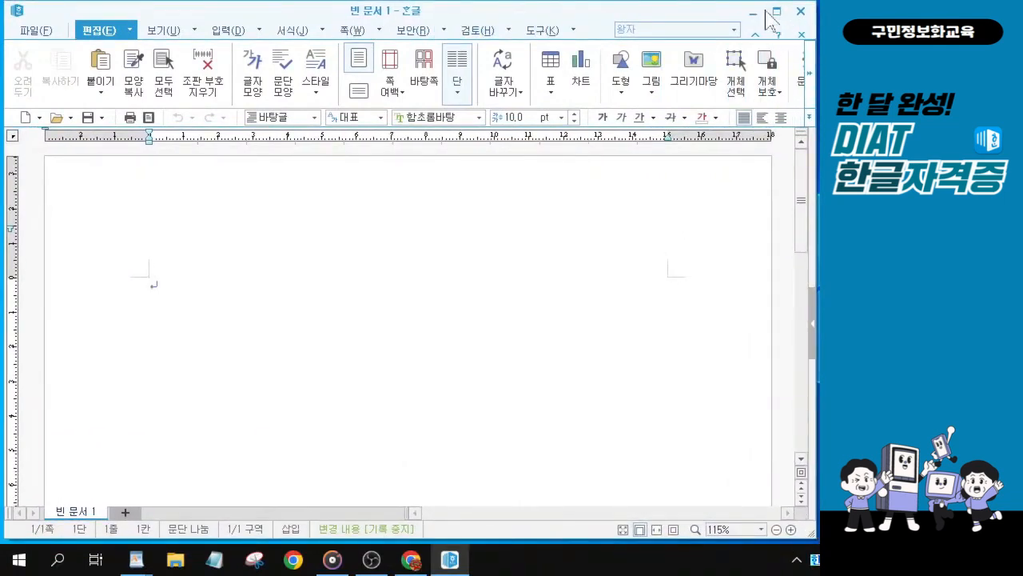
key("ctrl")
key("ctrl")
scroll(328, 328, "up", 1)
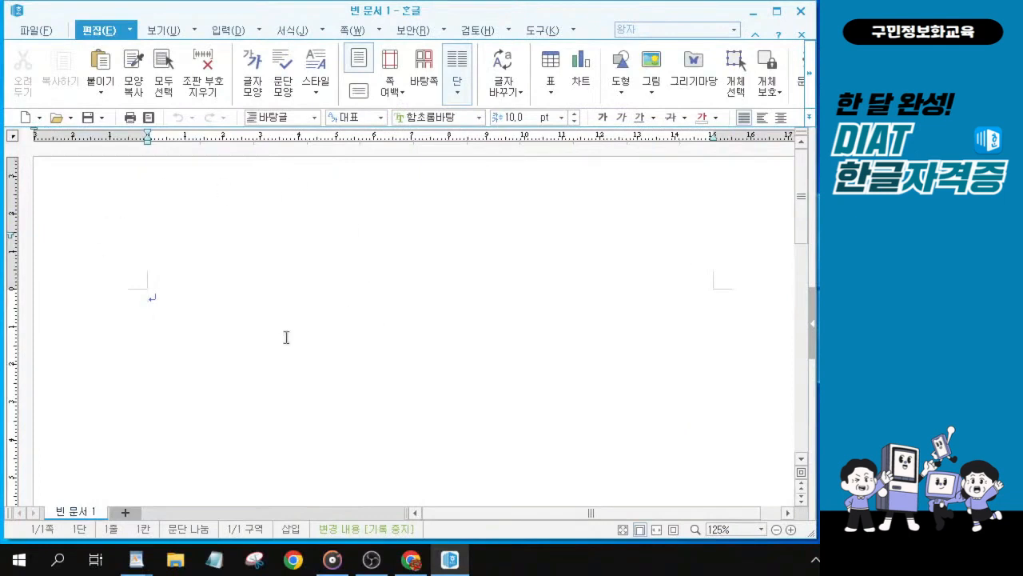
scroll(286, 335, "up", 1)
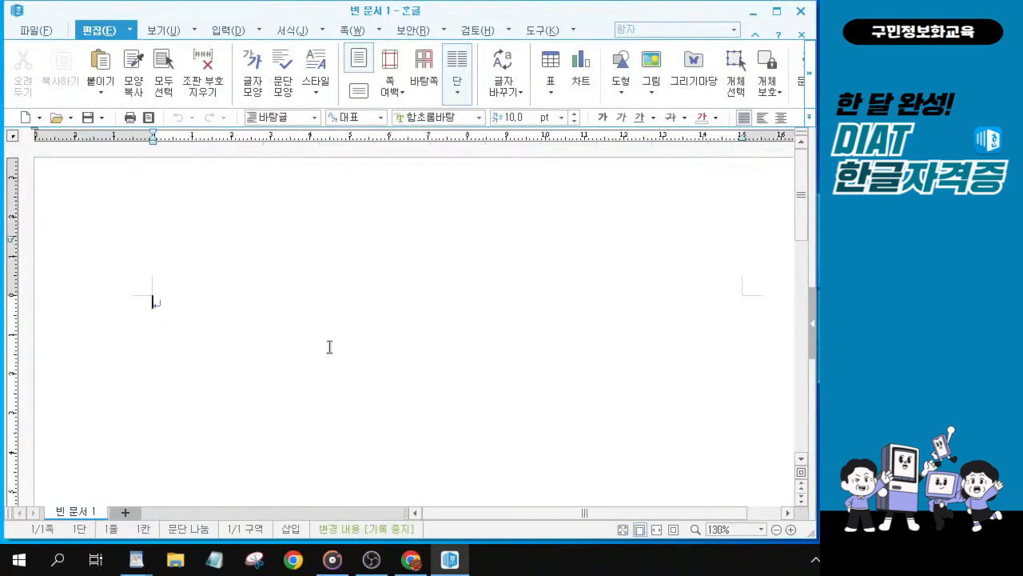
scroll(330, 347, "down", 1)
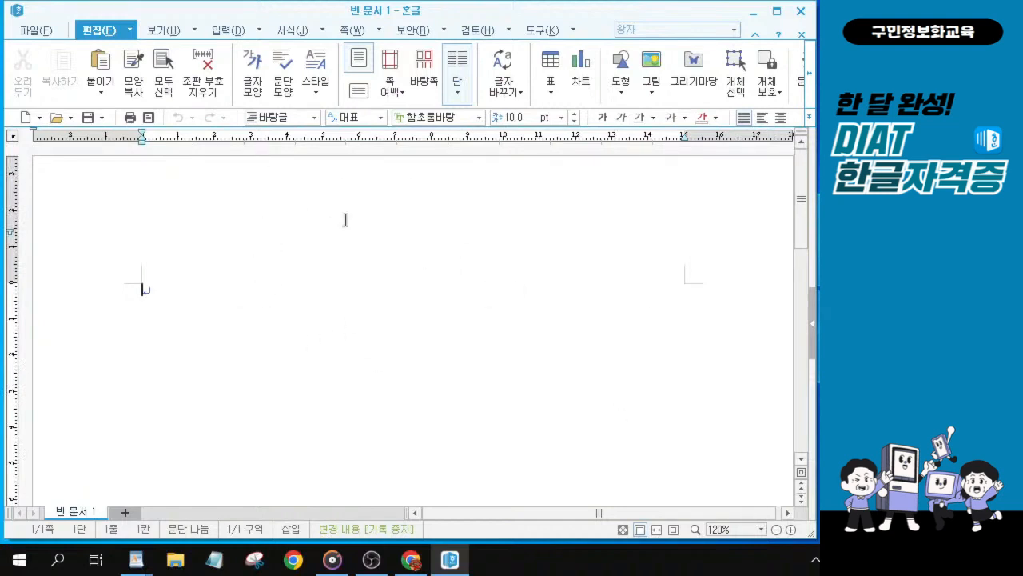
key("alt+Tab")
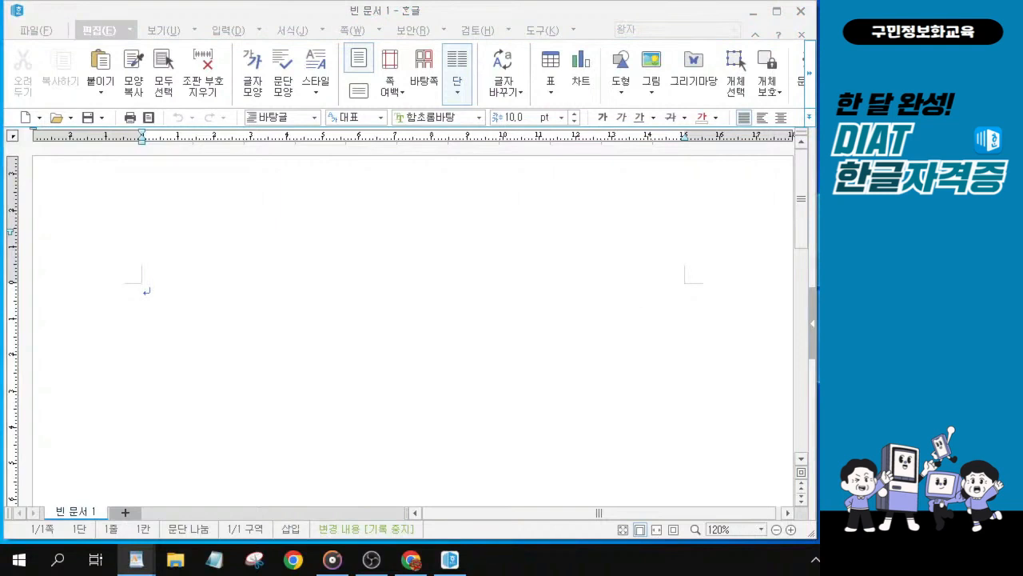
left_click(220, 323)
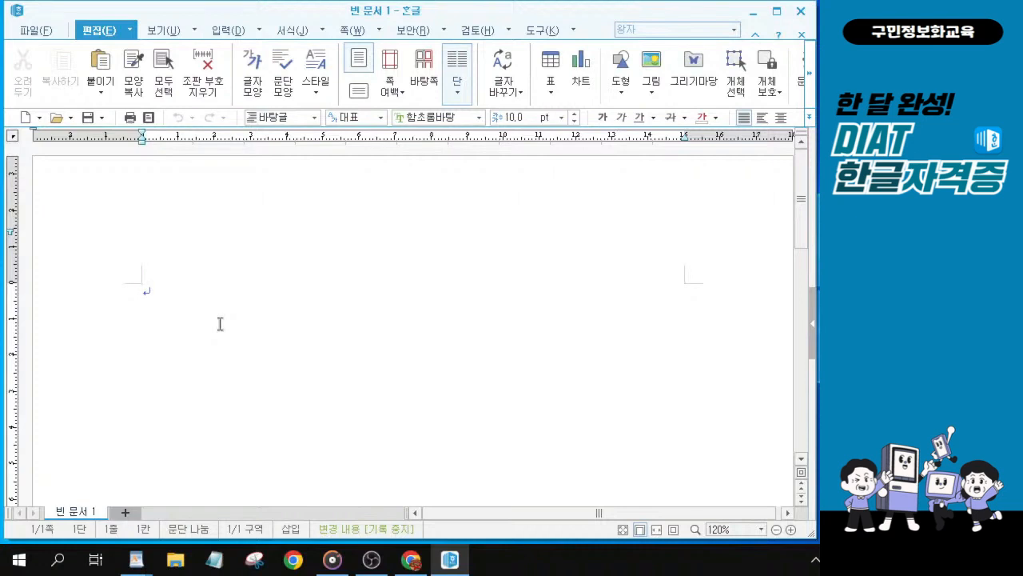
key("alt+Tab")
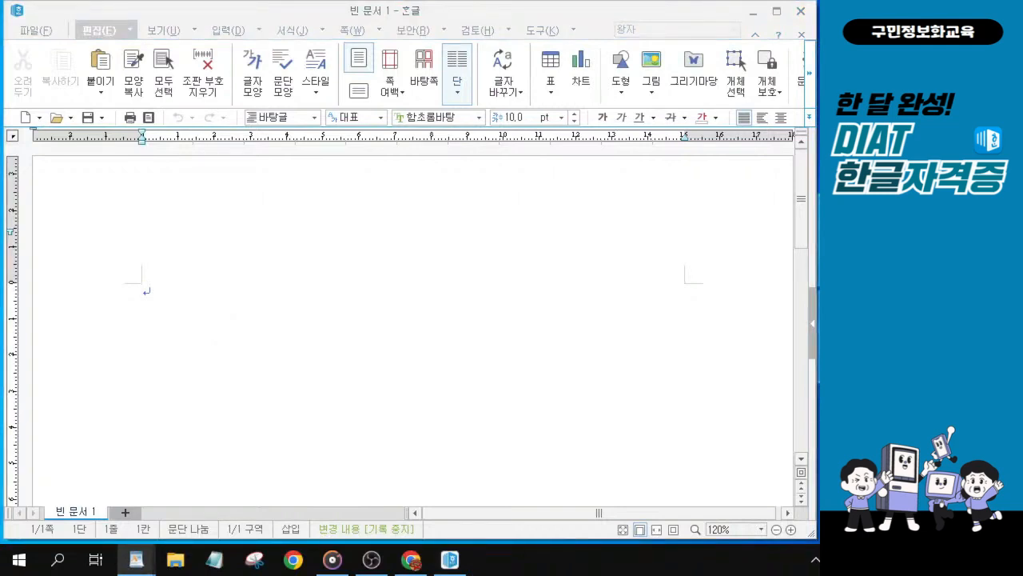
left_click(208, 294)
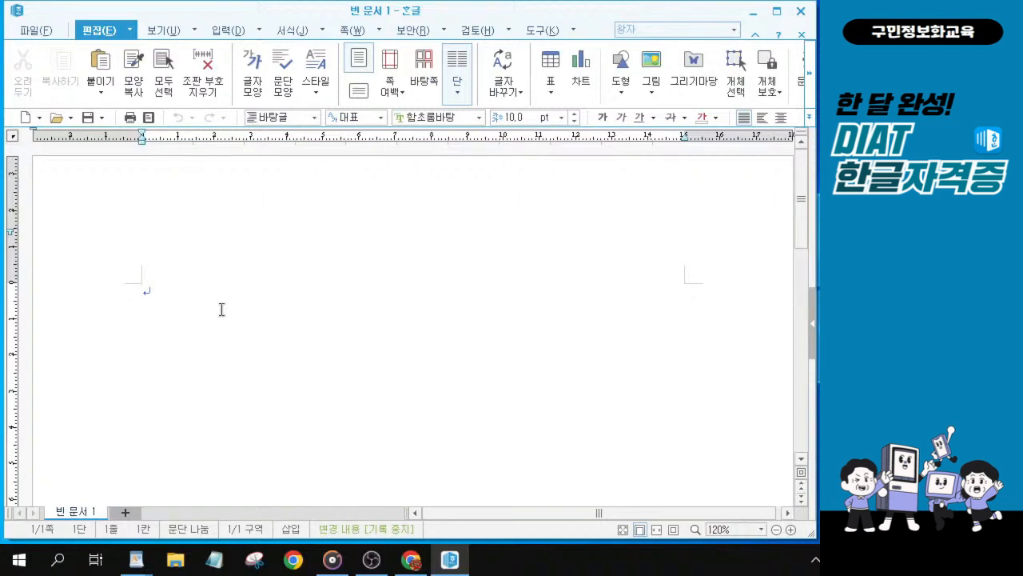
Step: Open the page setup dialog and set the bottom margin to 20 mm
key("F7")
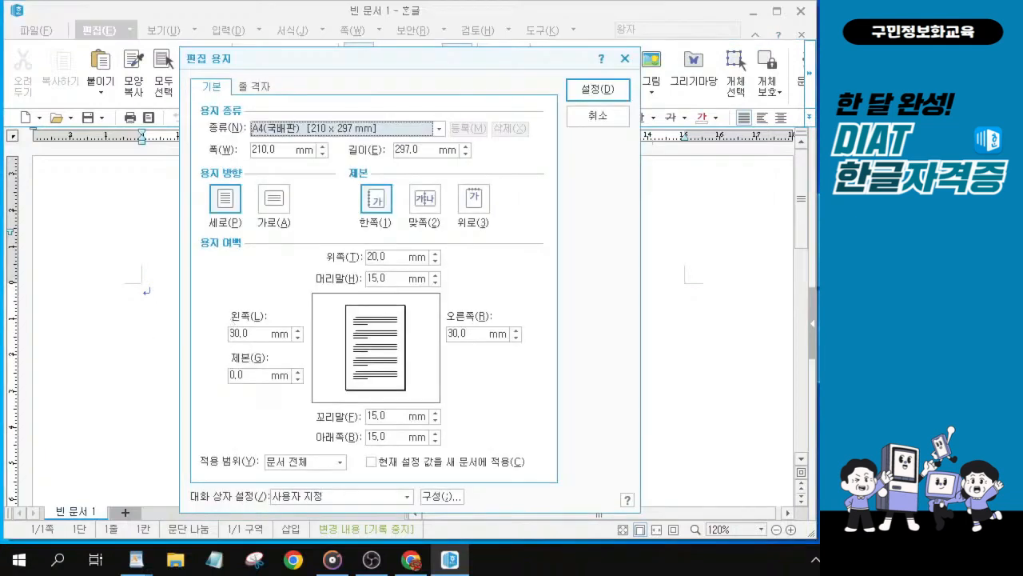
key("alt+Tab")
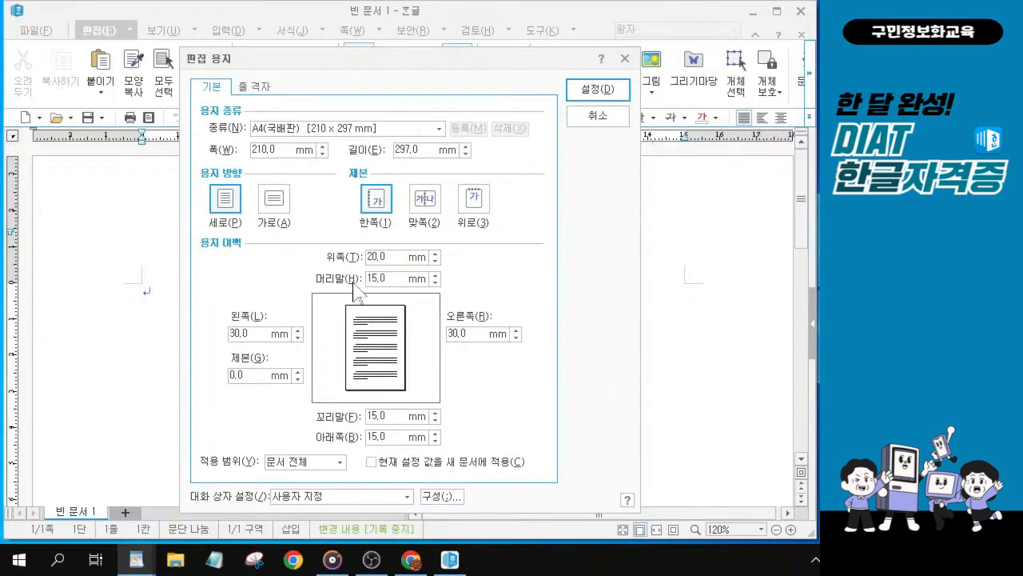
left_click(374, 257)
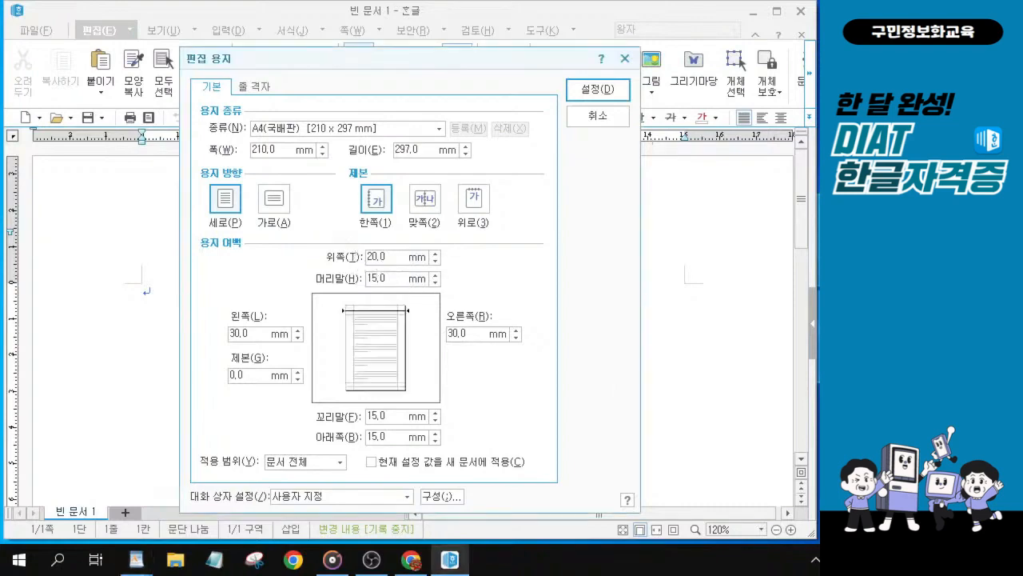
key("alt")
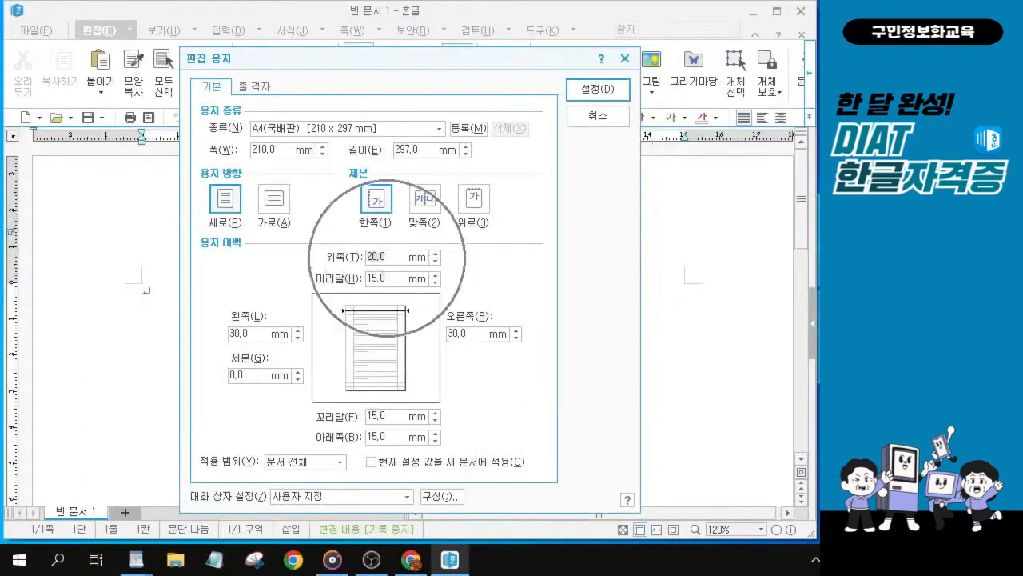
left_click(382, 438)
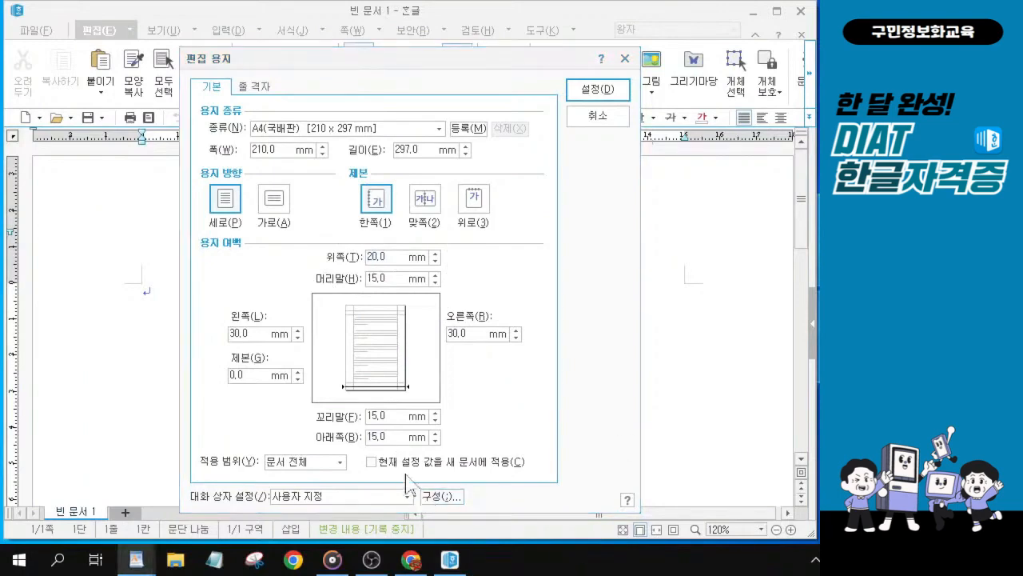
key("alt")
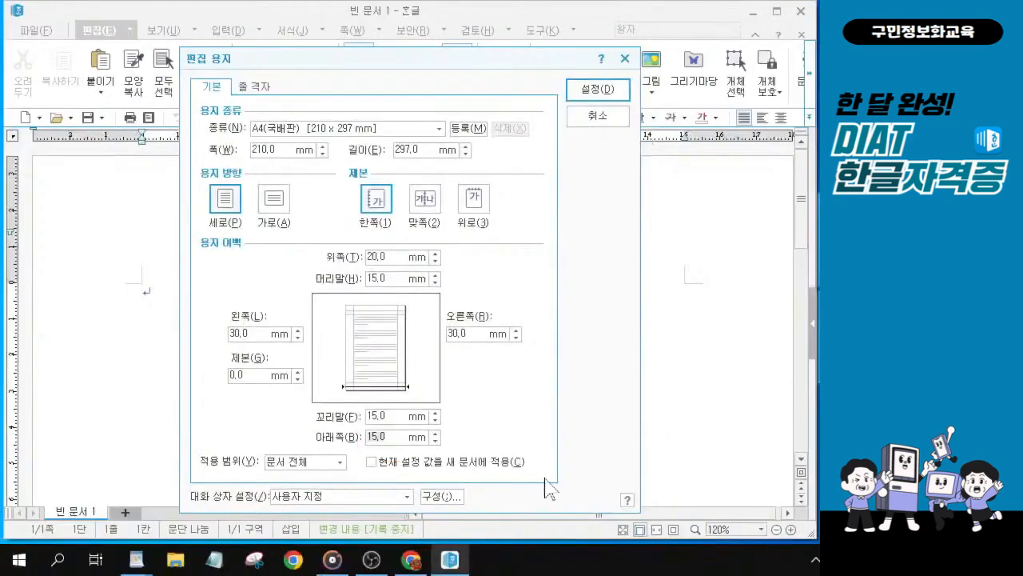
type("20")
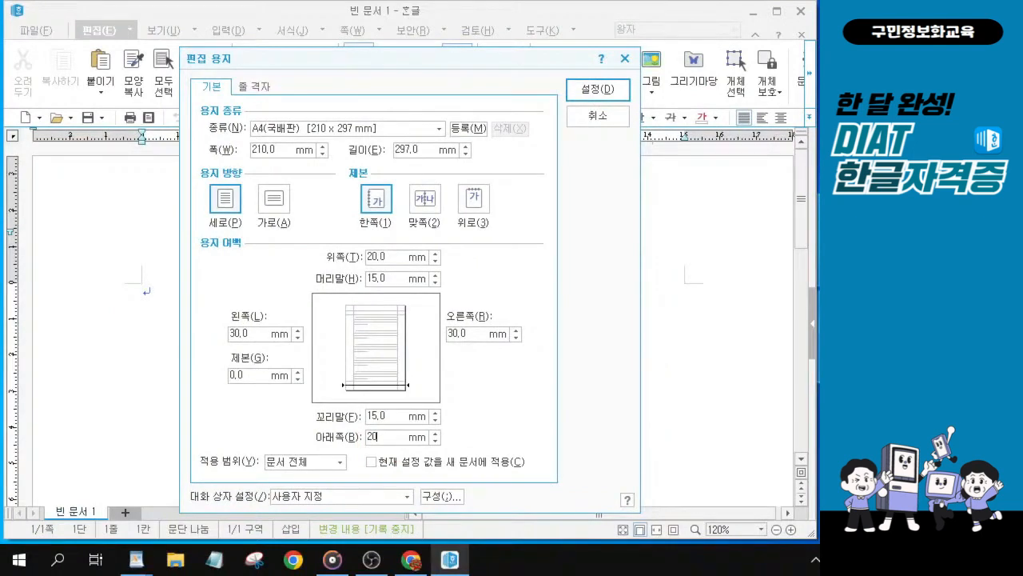
Step: Set the left and right page margins to 20 mm each
key("Tab")
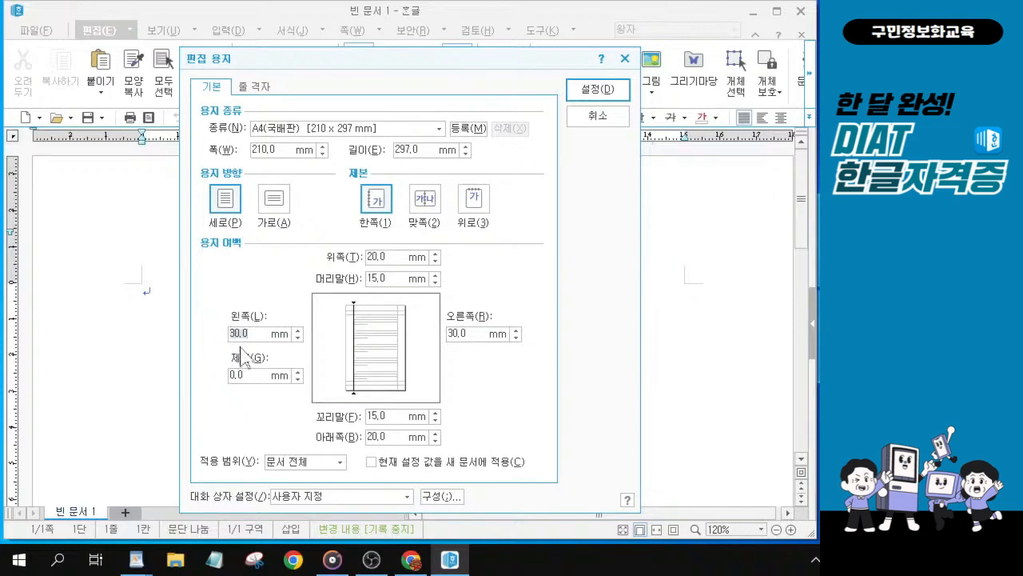
key("alt")
key("BackSpace")
key("BackSpace")
key("BackSpace")
key("BackSpace")
type("20")
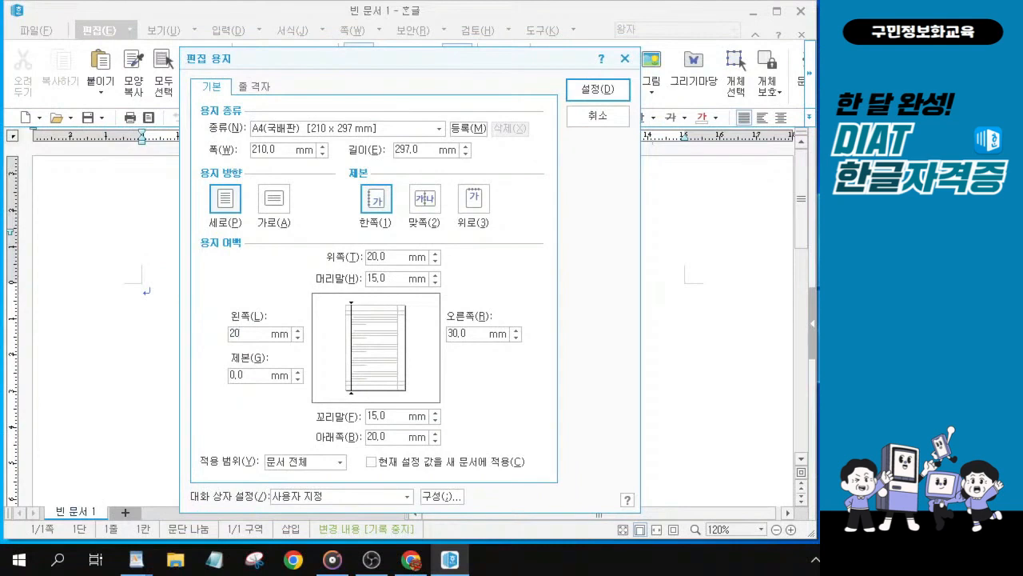
key("Tab")
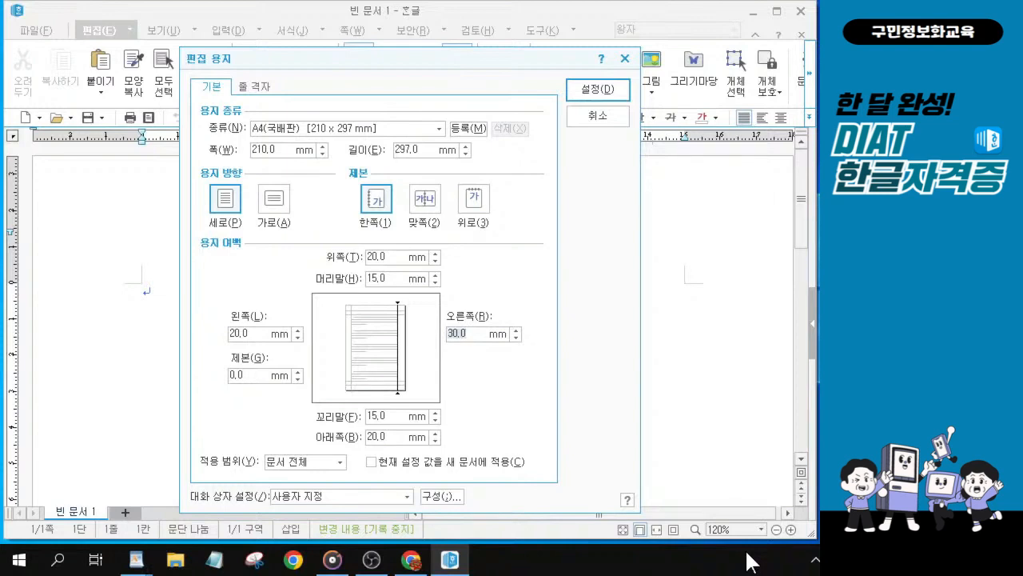
type("20")
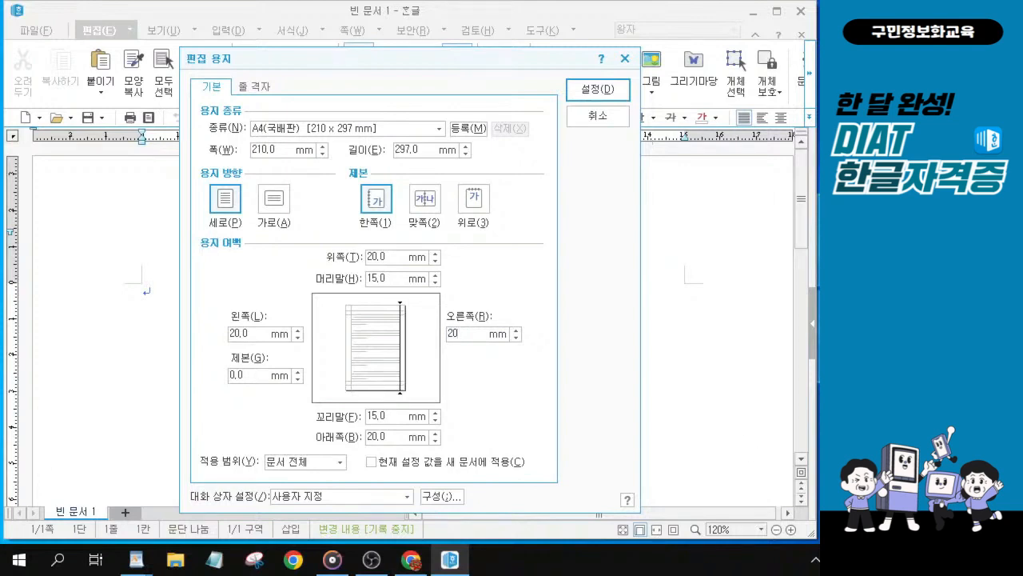
Step: Set the header and footer margins to 10 mm and apply the page settings
key("Tab")
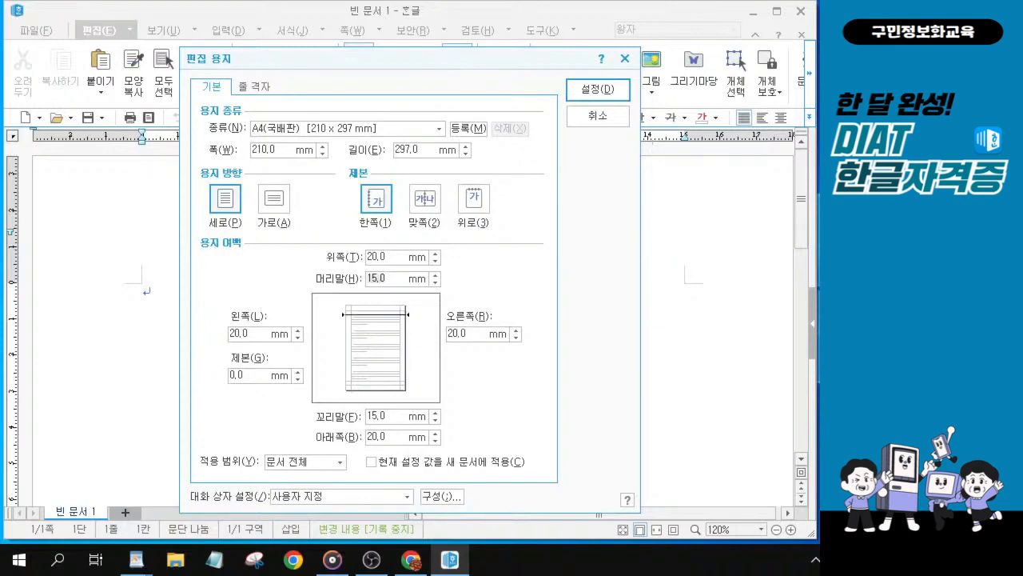
key("alt")
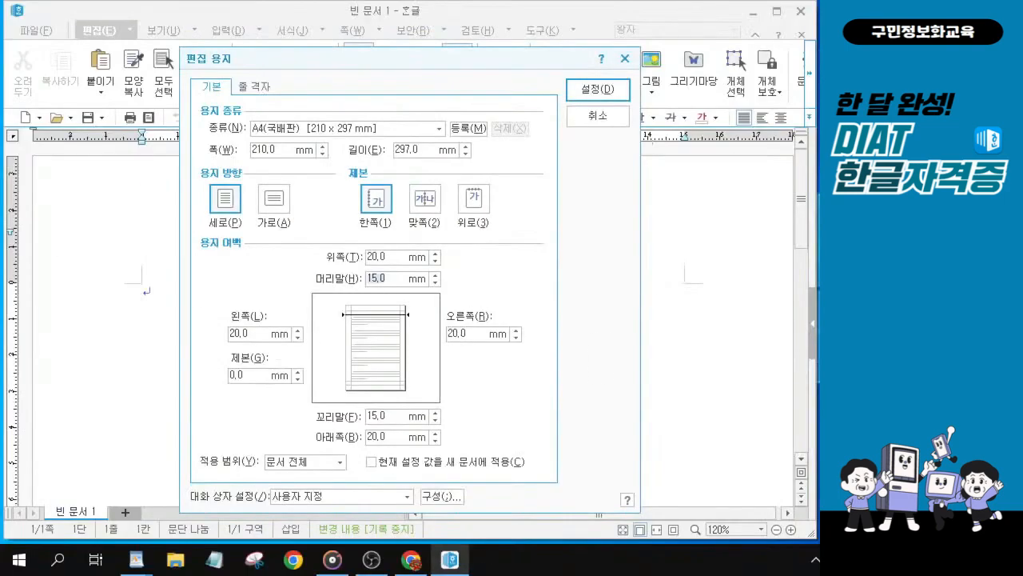
type("10")
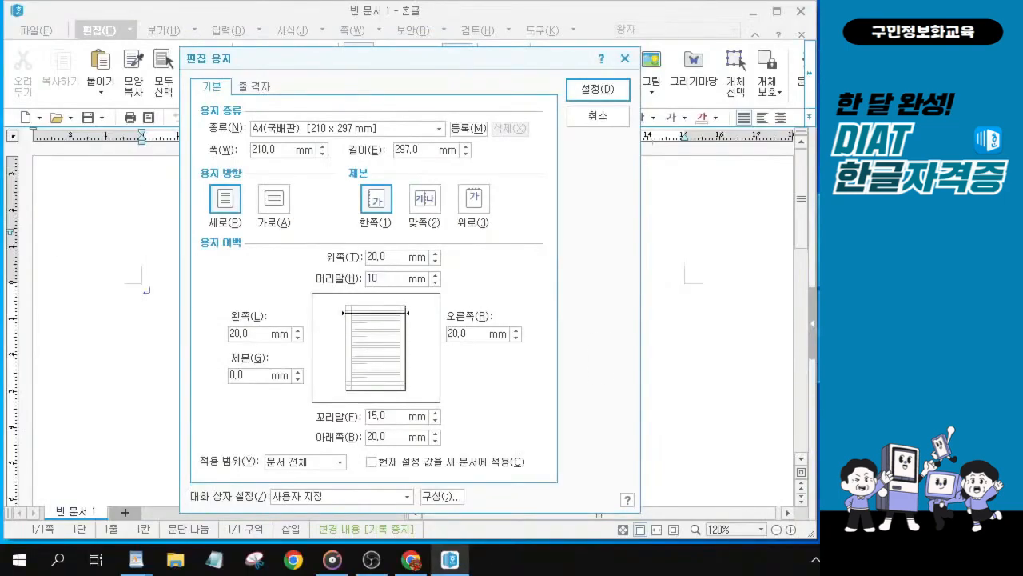
key("Tab")
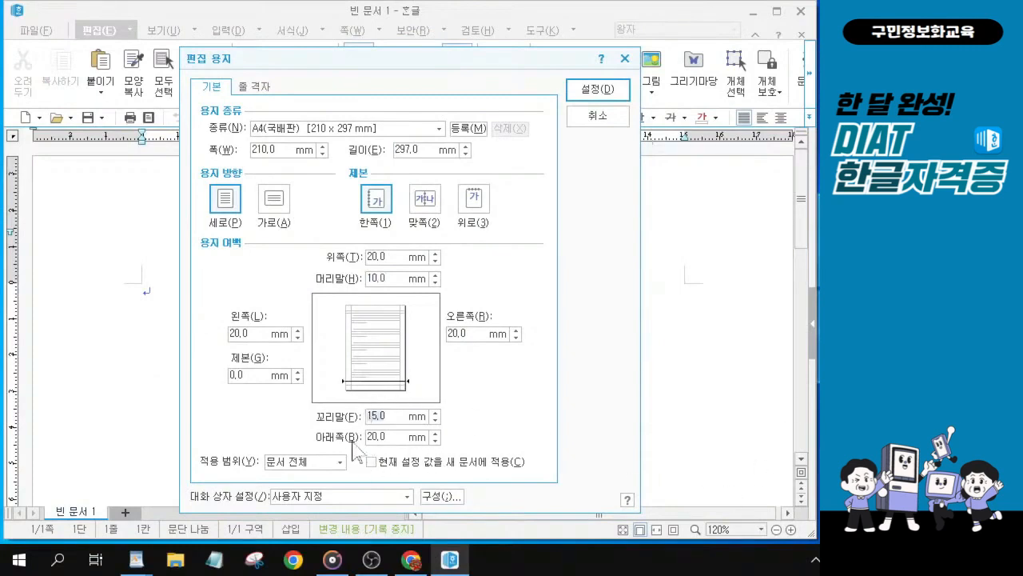
type("10")
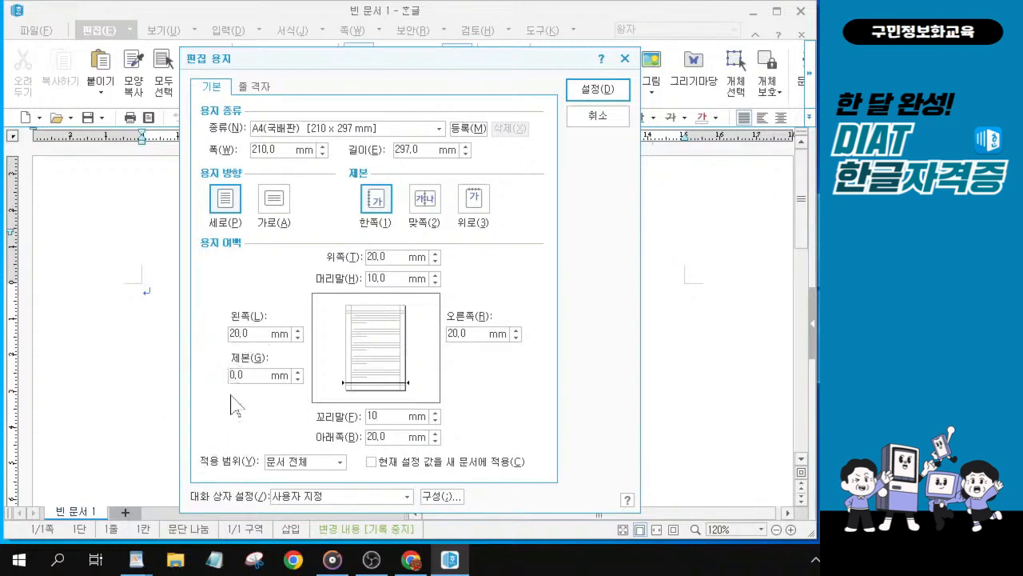
left_click(619, 94)
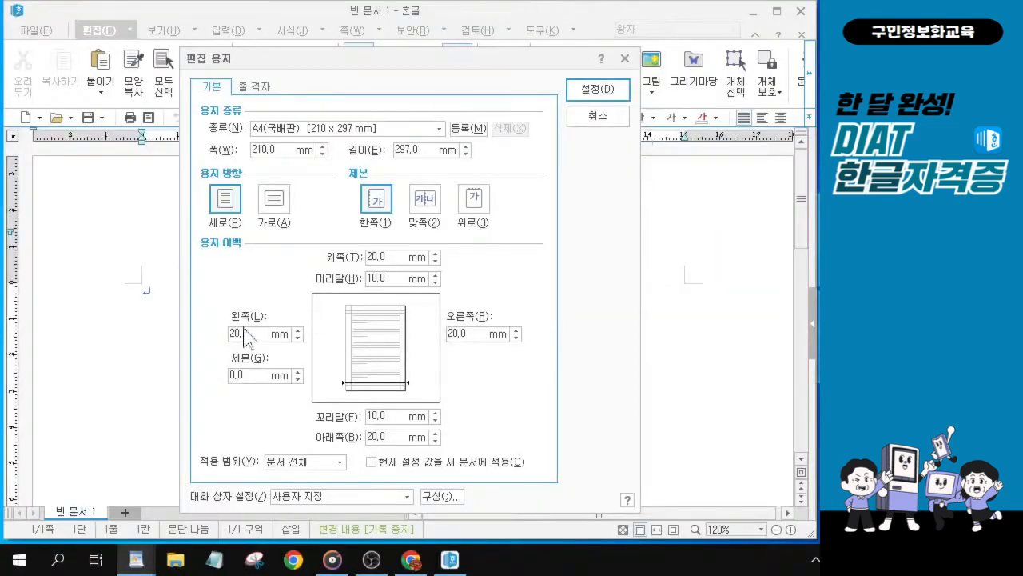
left_click(613, 94)
left_click(611, 95)
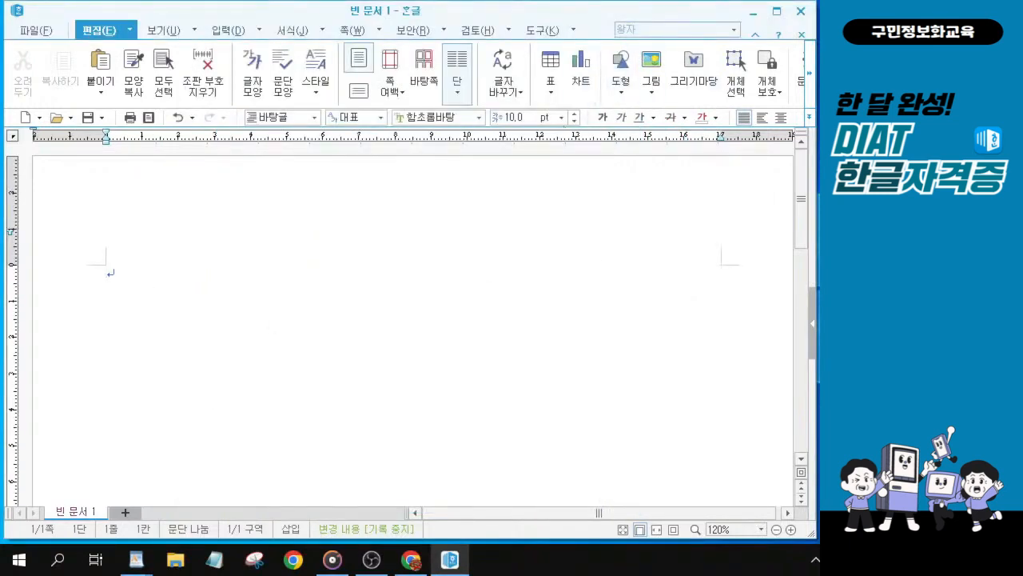
Step: Open the Quick Correction contents dialog and check the auto-format-as-you-type options for automatic bullets and numbering
key("alt+Tab")
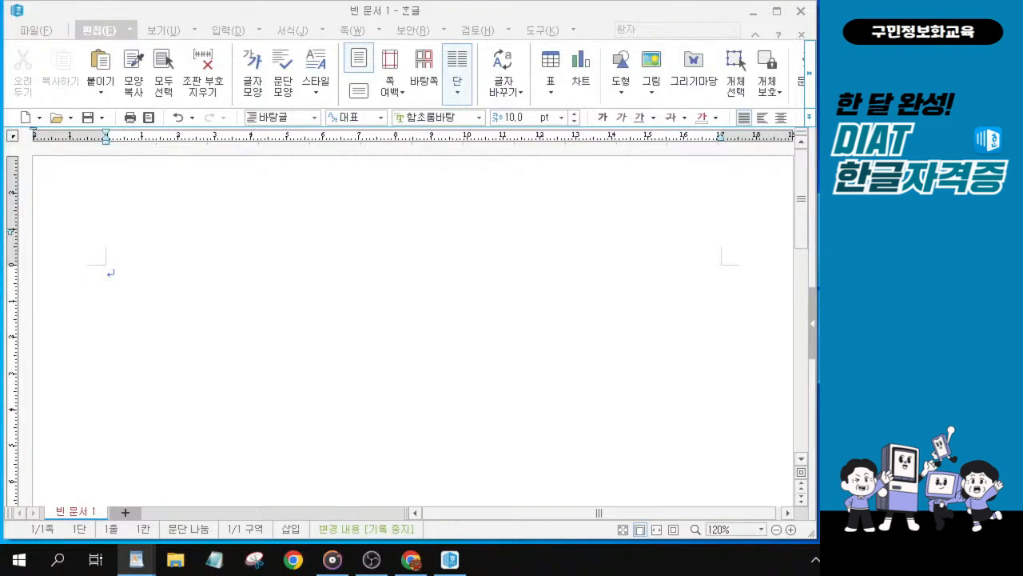
left_click(534, 32)
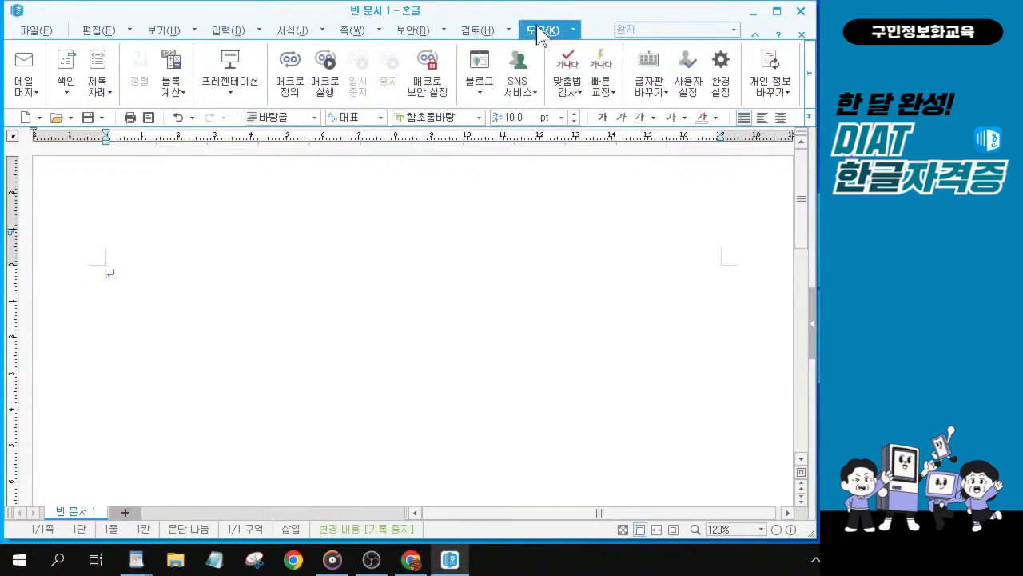
left_click(609, 93)
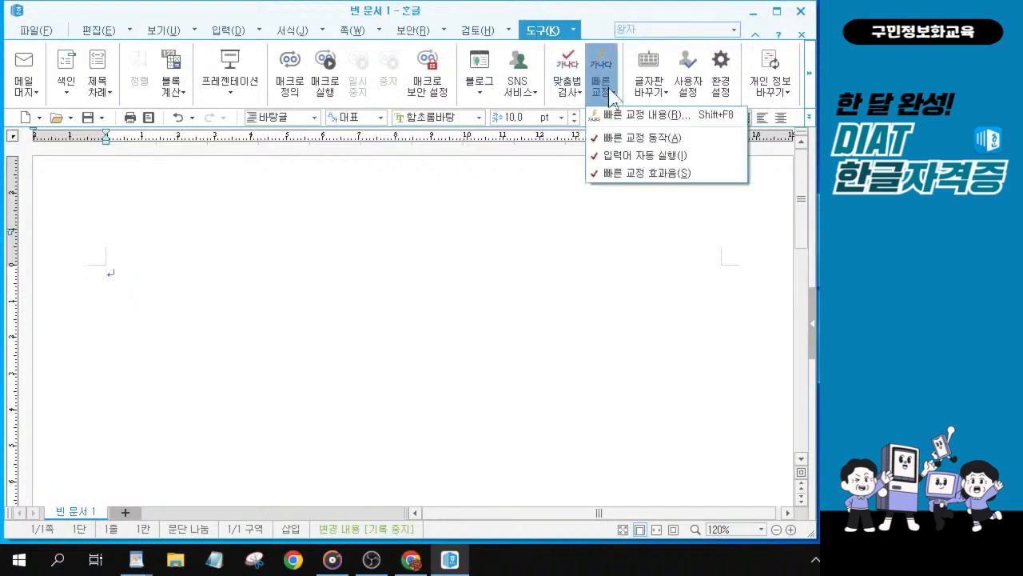
left_click(609, 94)
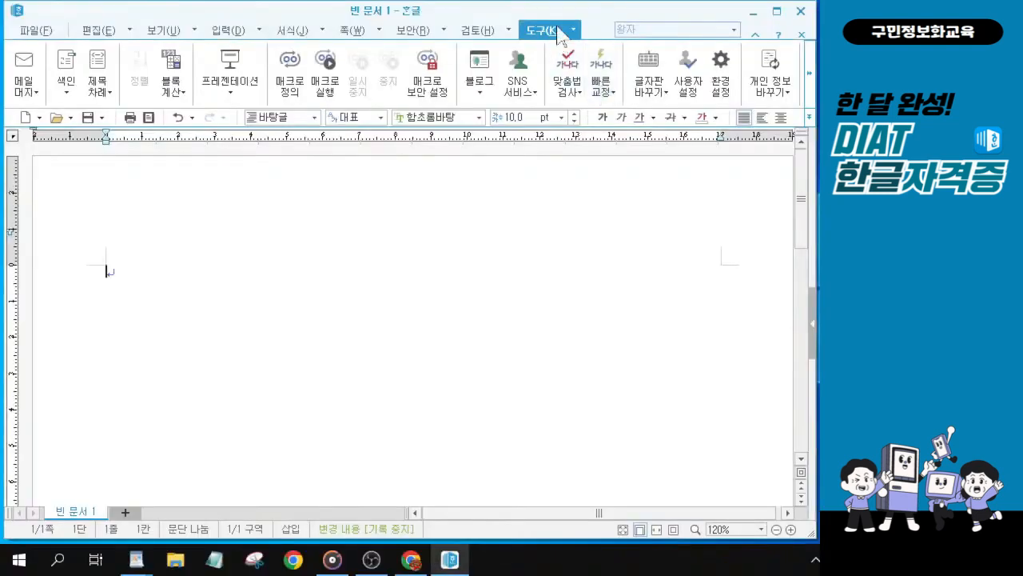
left_click(608, 93)
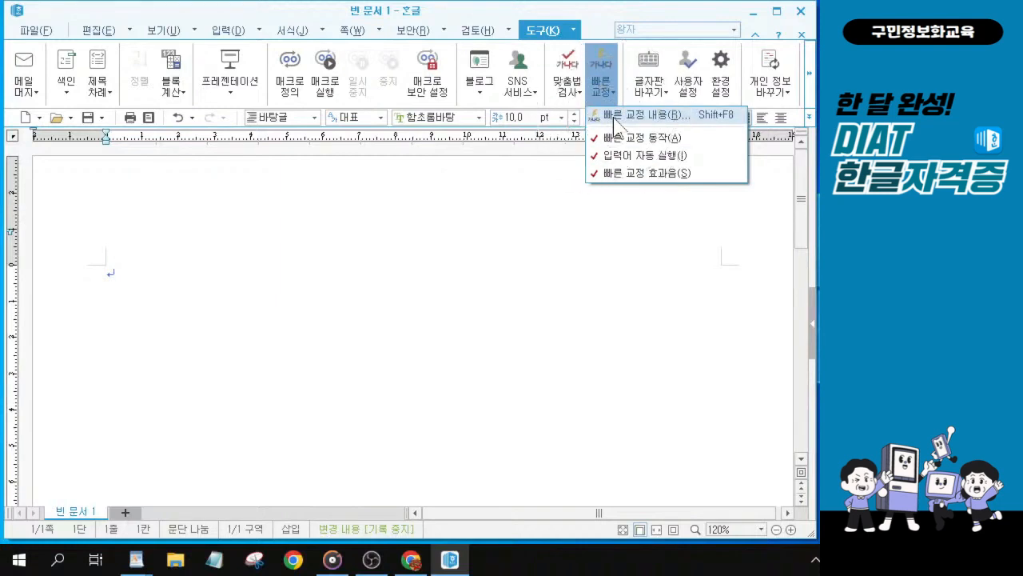
left_click(615, 120)
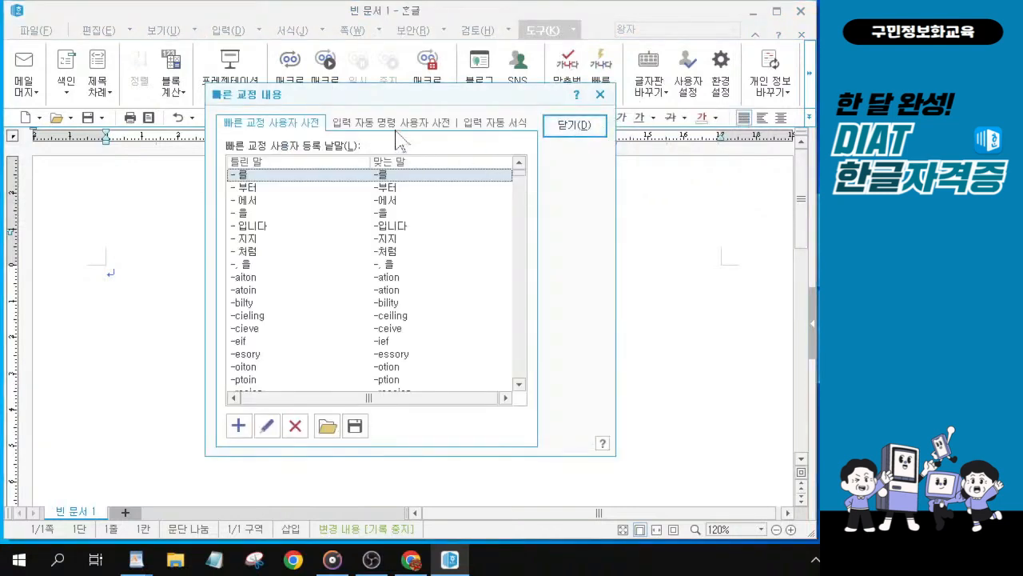
left_click(479, 126)
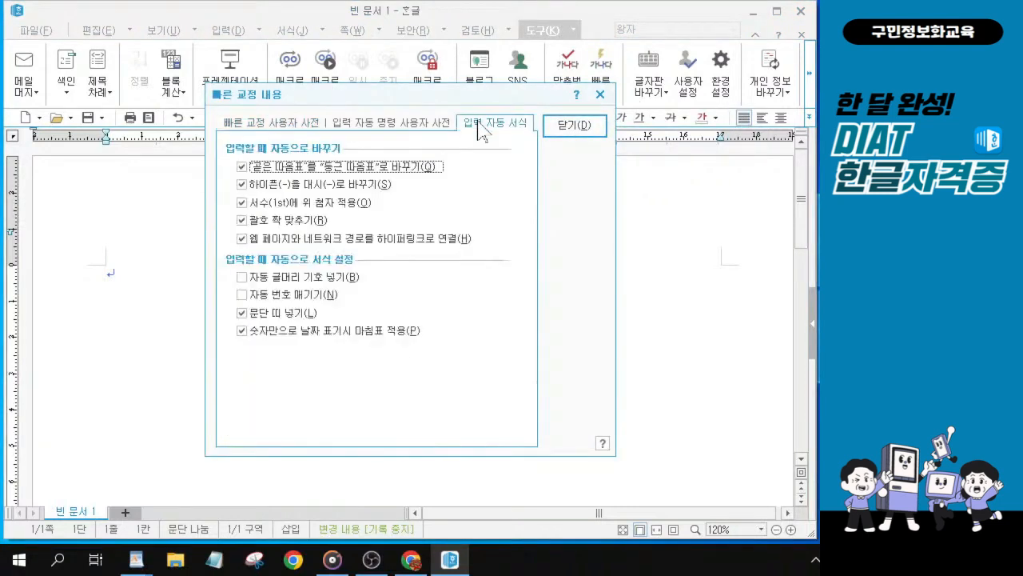
key("ctrl")
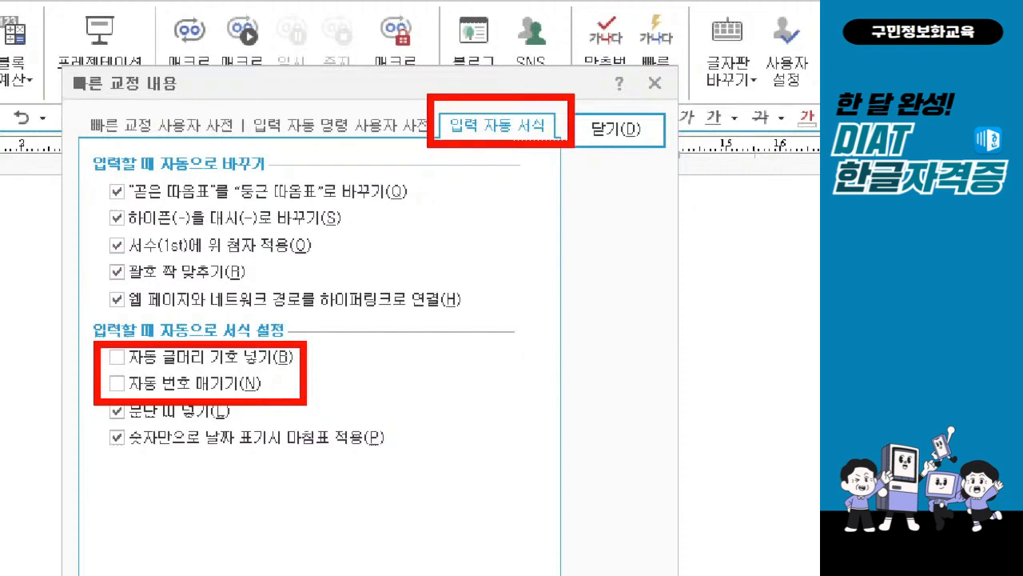
left_click_drag(622, 114, 669, 93)
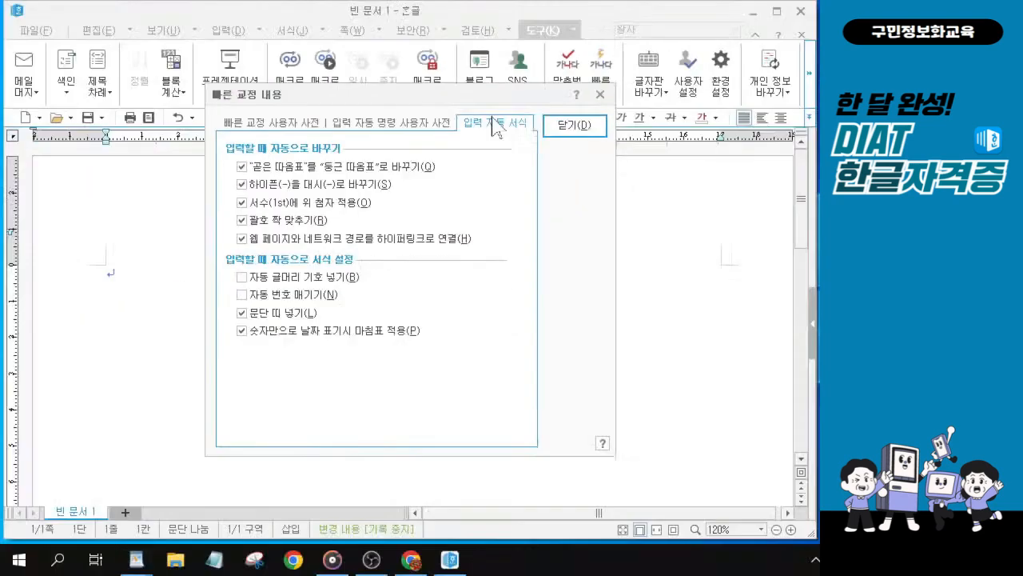
left_click(589, 128)
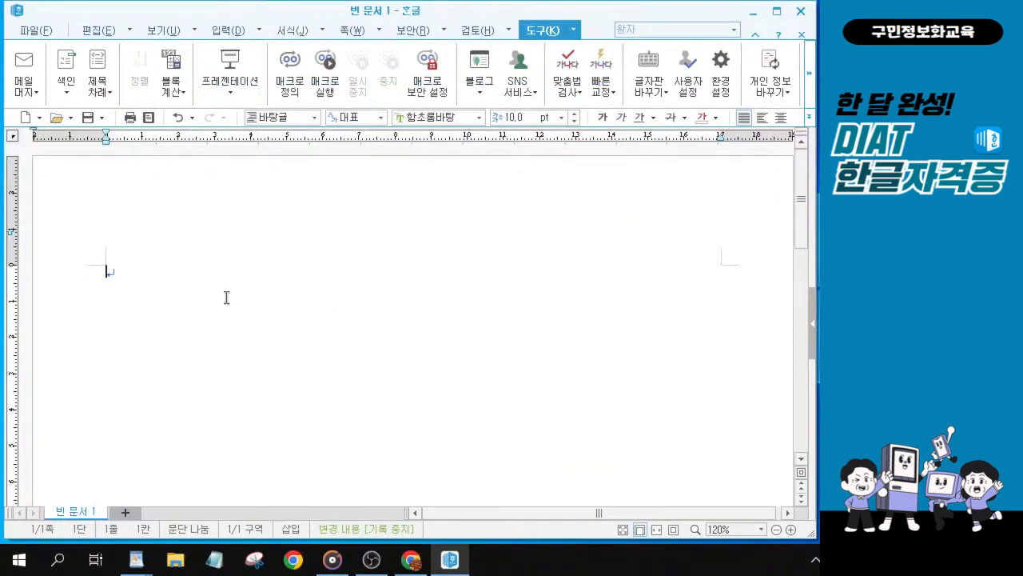
Step: Open the View options and examine the display settings for paragraph marks, control codes and correction marks
left_click(163, 35)
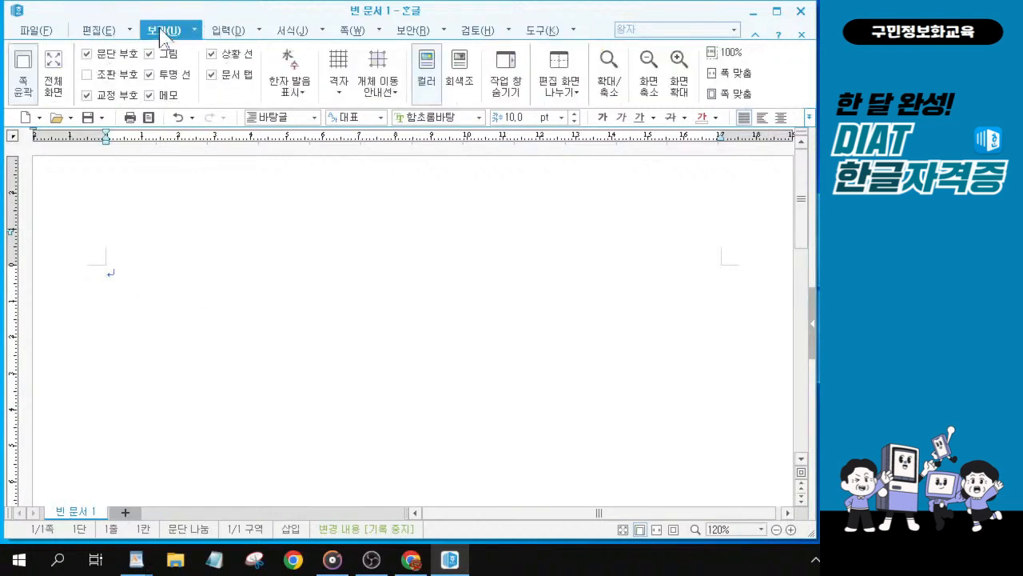
key("ctrl")
key("ctrl")
key("ctrl")
key("ctrl")
key("ctrl+1")
left_click(152, 5)
mouse_move(144, 78)
left_mouse_down()
mouse_move(334, 131)
mouse_move(381, 176)
mouse_move(400, 170)
mouse_move(406, 224)
mouse_move(404, 174)
mouse_move(403, 228)
mouse_move(397, 220)
left_mouse_up()
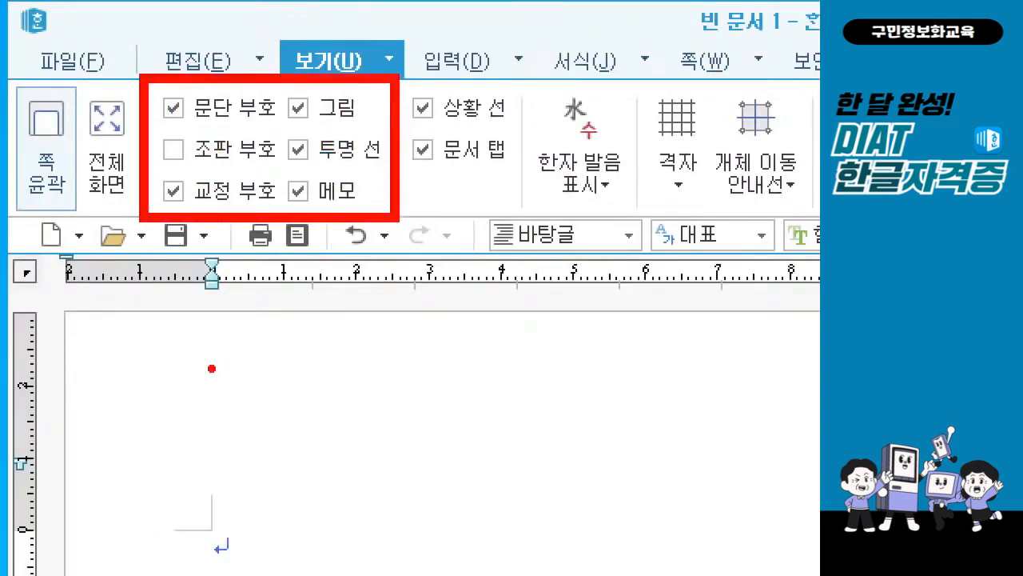
left_click_drag(194, 125, 388, 126)
left_click_drag(303, 168, 416, 170)
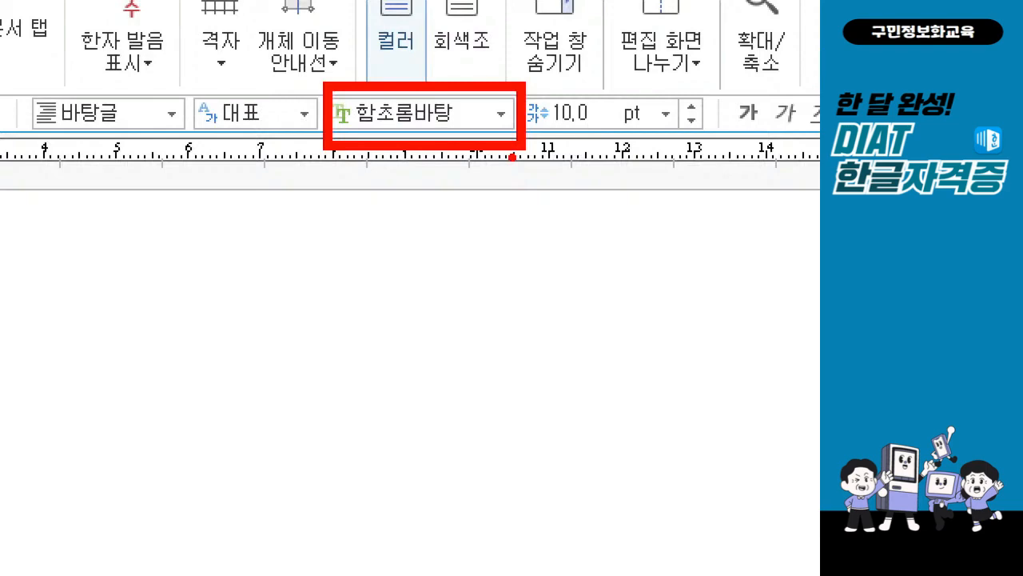
Step: Set the document font to 바탕
left_click(503, 116)
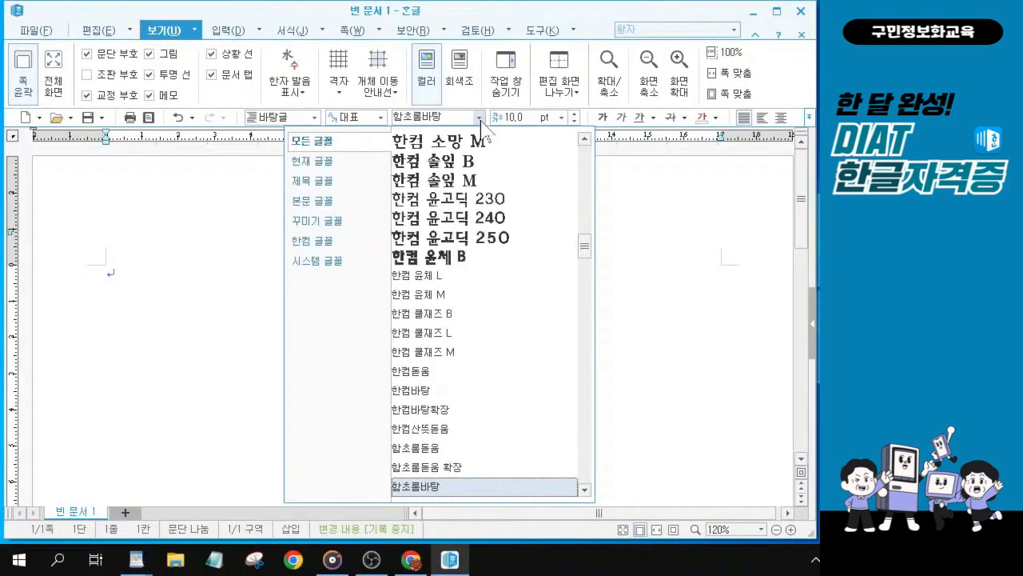
scroll(484, 244, "up", 1)
scroll(484, 244, "up", 1)
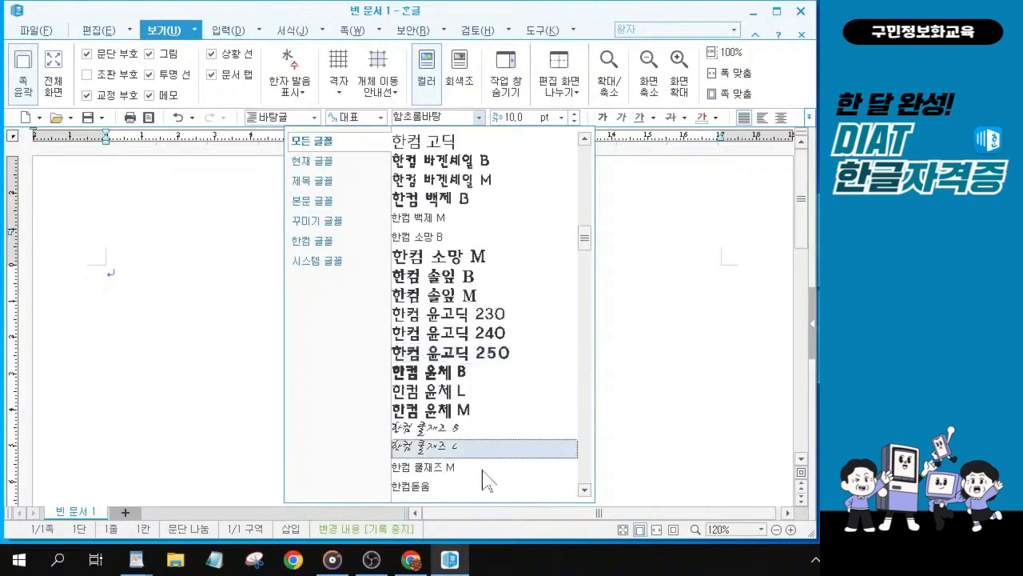
scroll(484, 470, "down", 2)
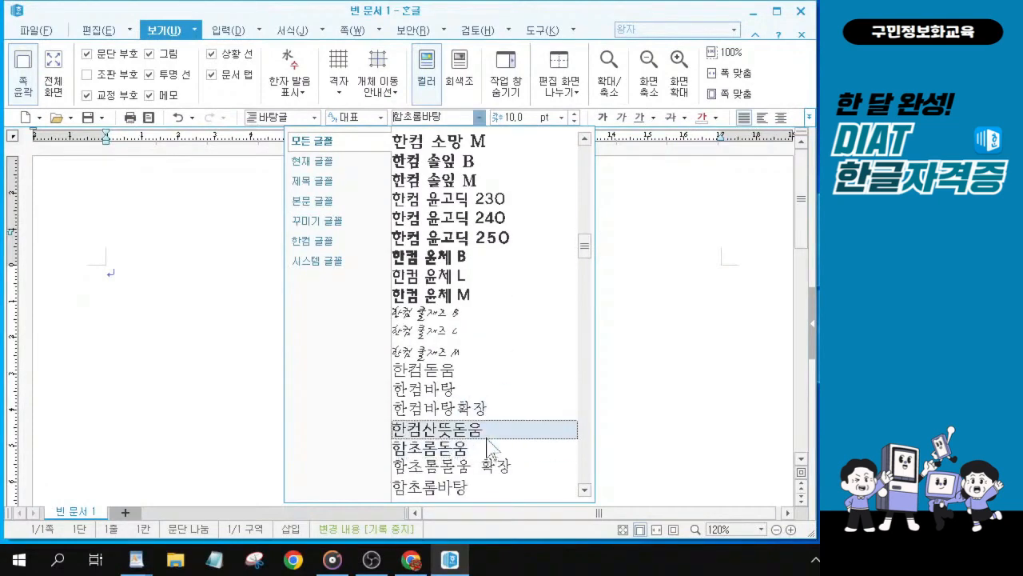
scroll(486, 456, "up", 2)
scroll(484, 446, "up", 4)
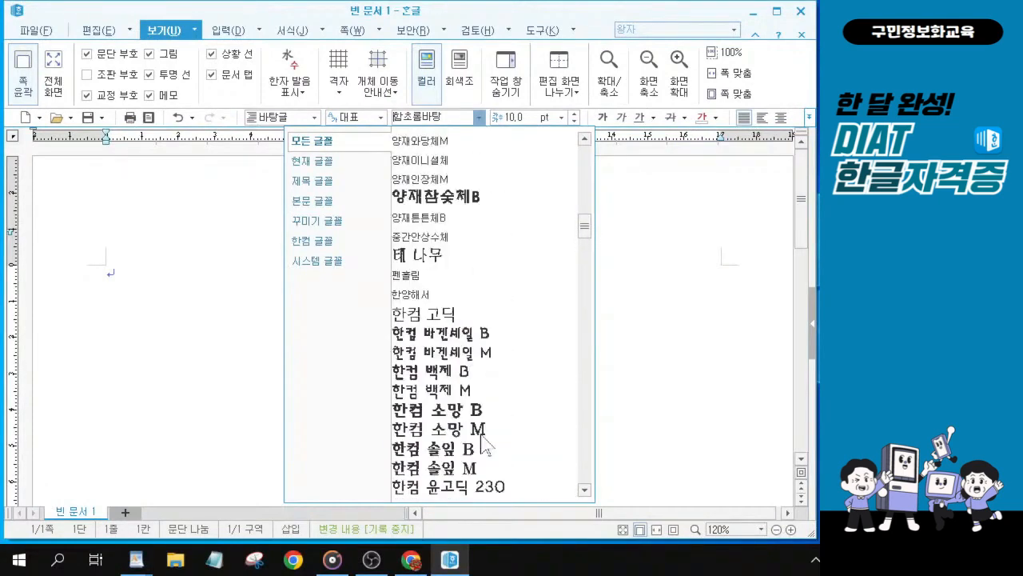
scroll(491, 320, "up", 1)
scroll(485, 314, "up", 8)
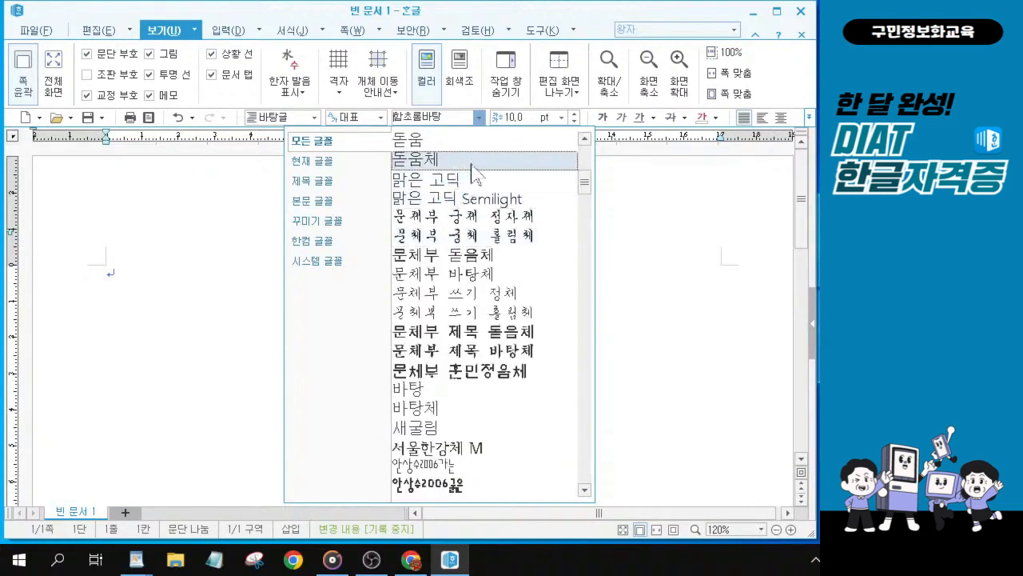
scroll(471, 172, "up", 2)
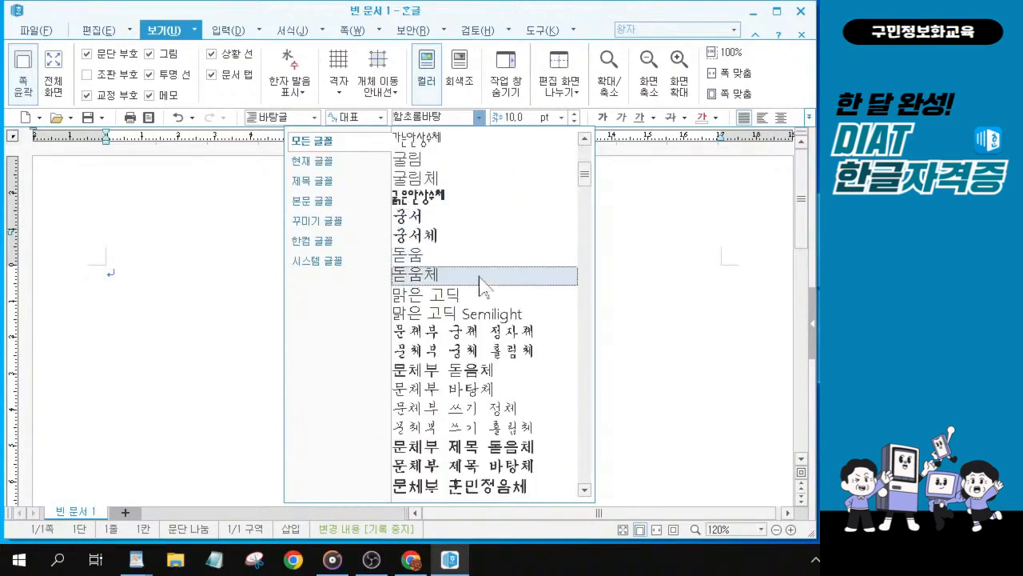
scroll(495, 232, "down", 2)
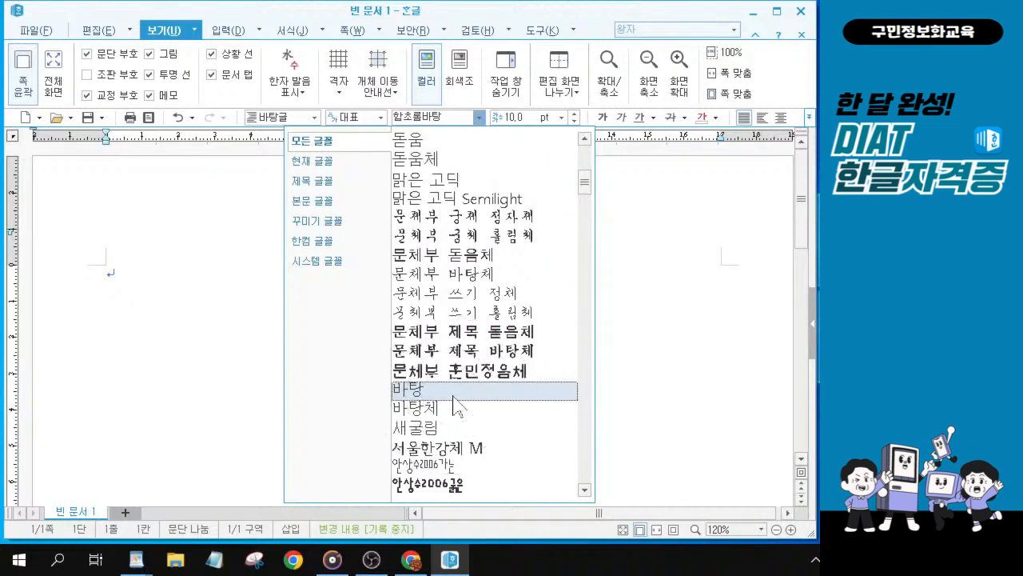
left_click(454, 391)
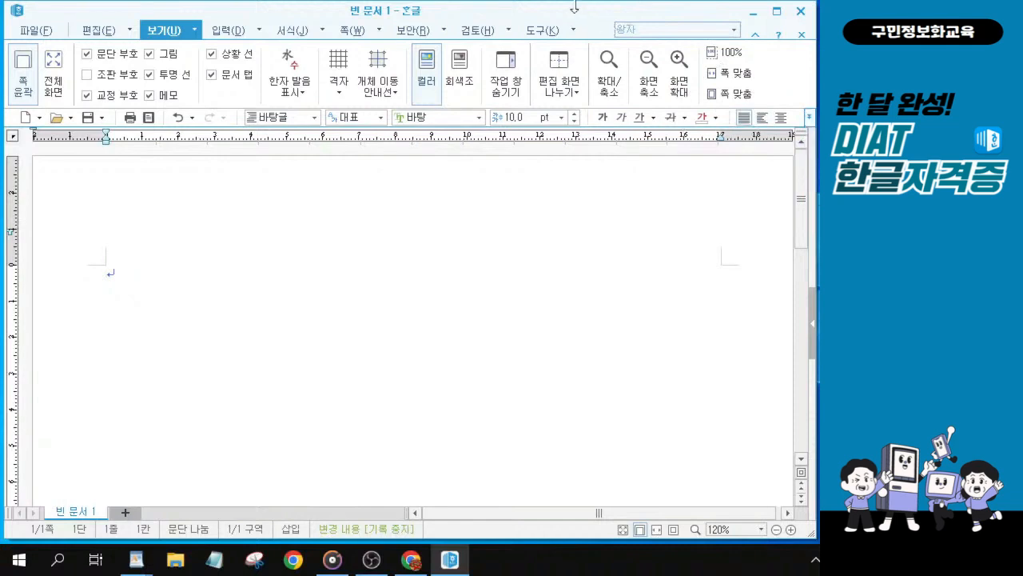
left_click_drag(556, 20, 377, 24)
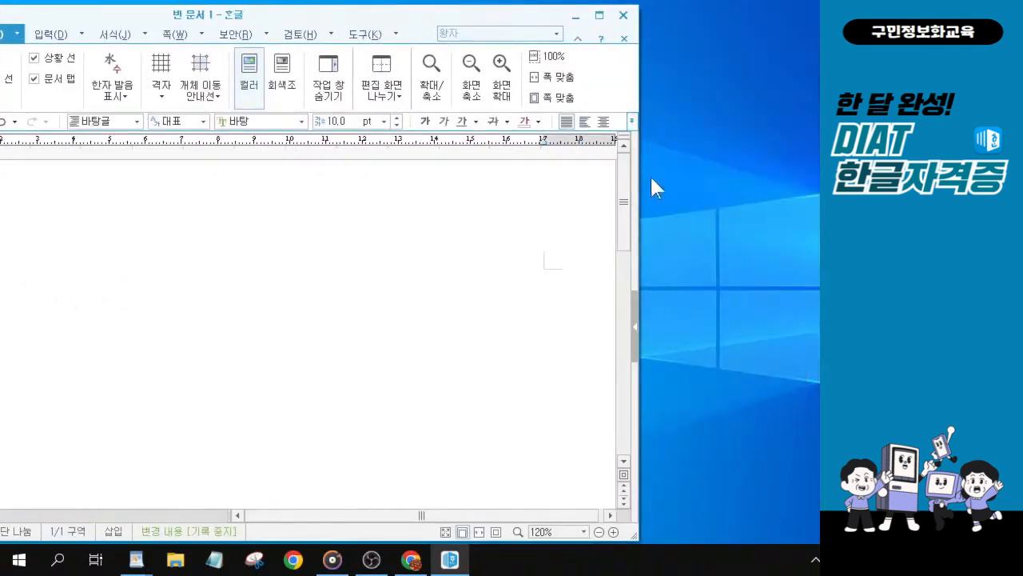
left_click_drag(639, 170, 791, 183)
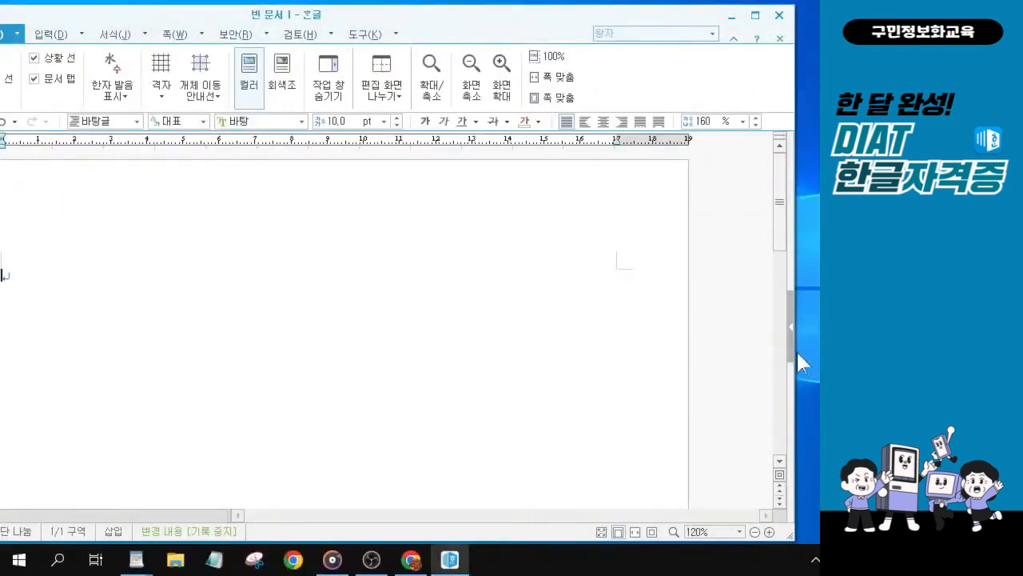
left_click_drag(796, 349, 644, 393)
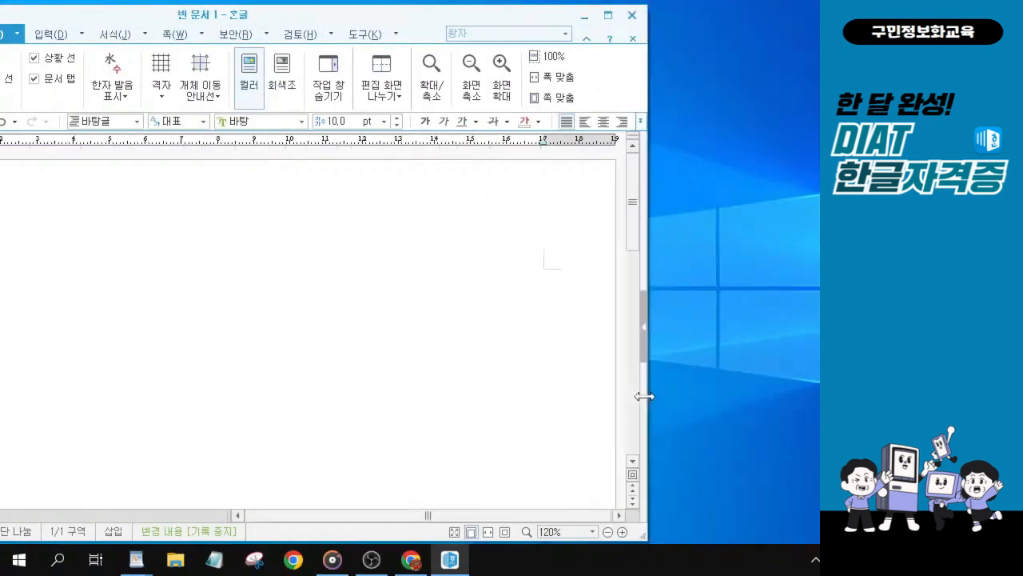
double_click(354, 23)
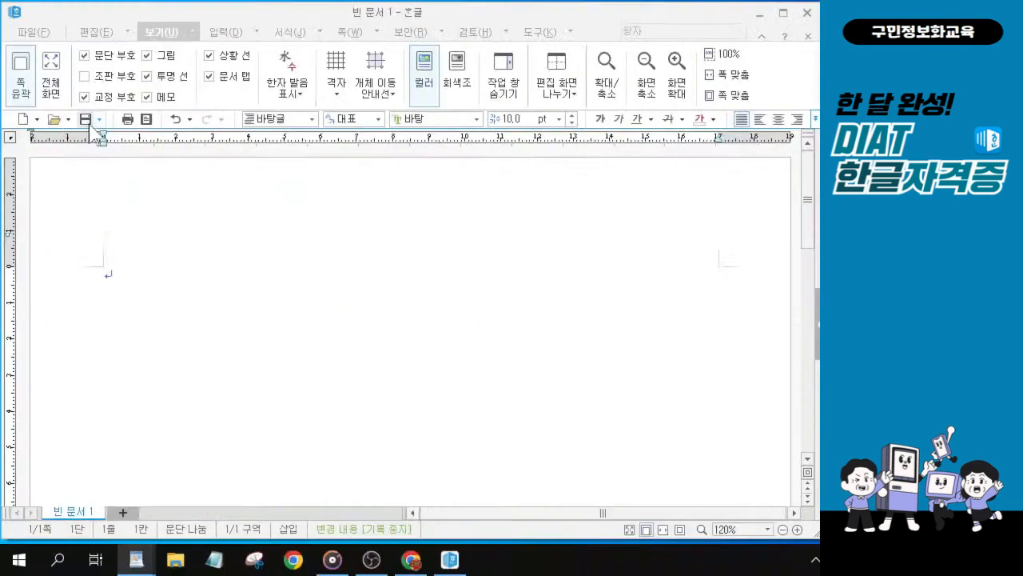
Step: Save the document in the KAIT folder on the Desktop as 워드-221108 in Hangul document (*.hwp) format
left_click(84, 119)
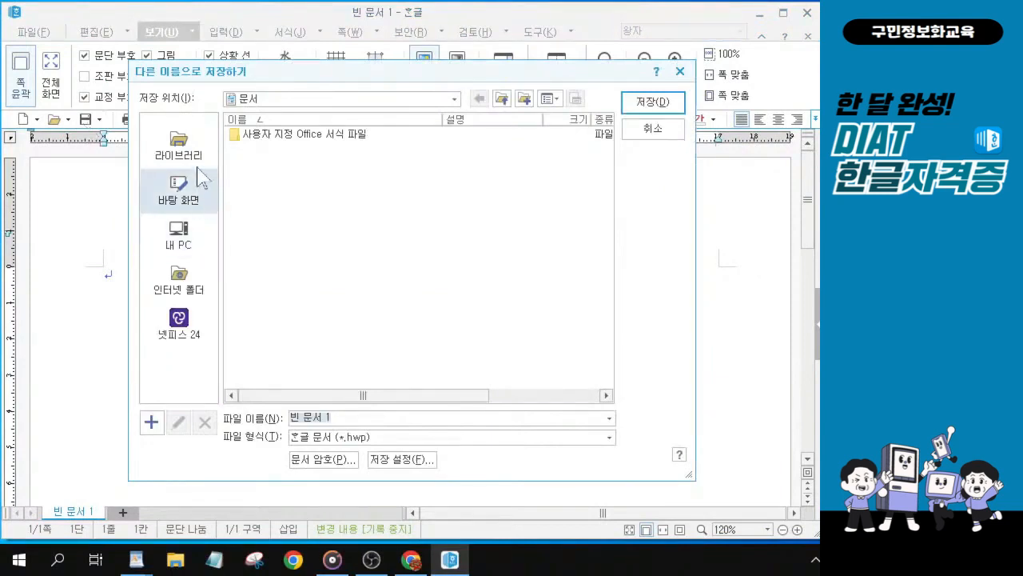
left_click(191, 195)
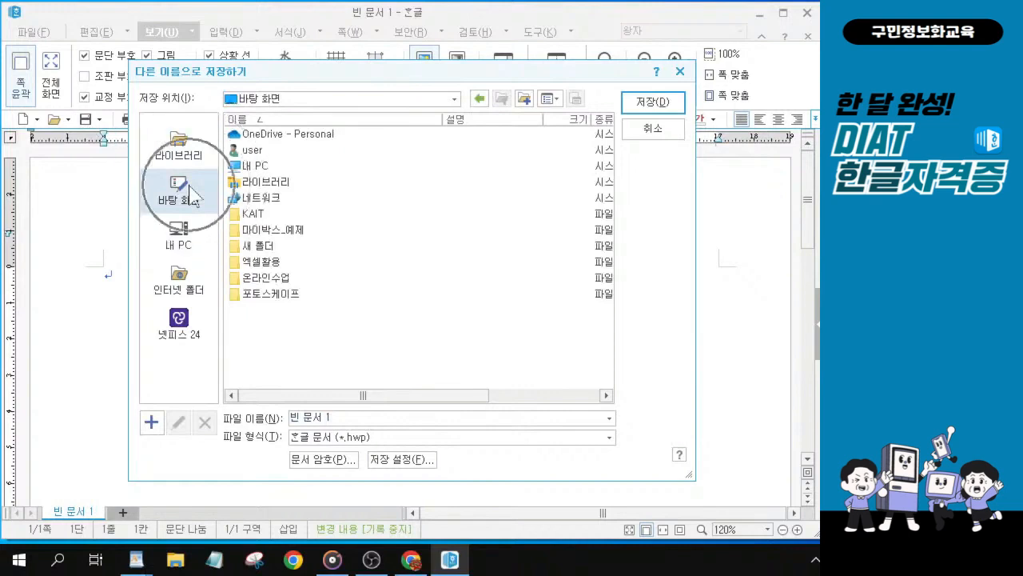
left_click(264, 215)
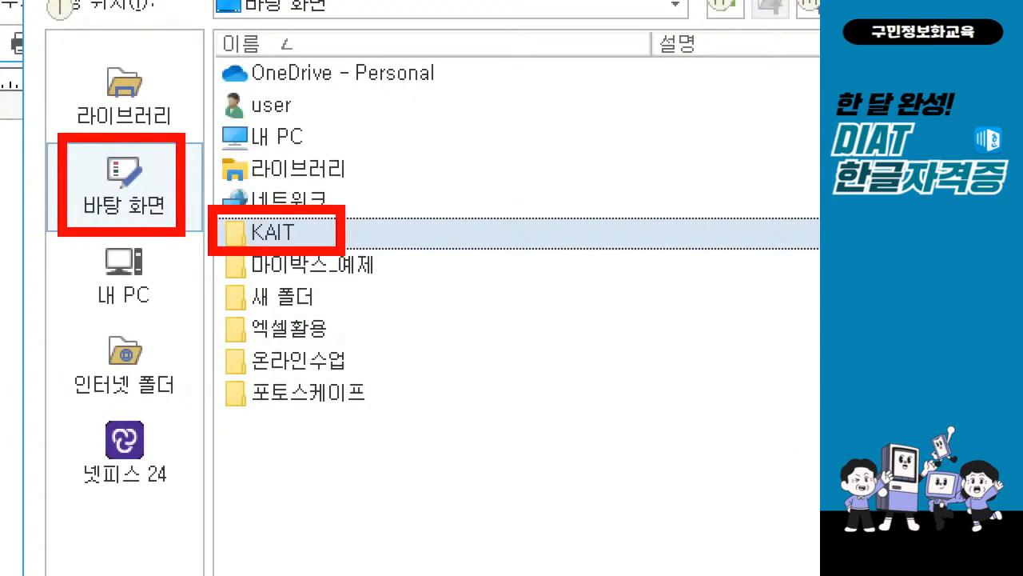
double_click(297, 238)
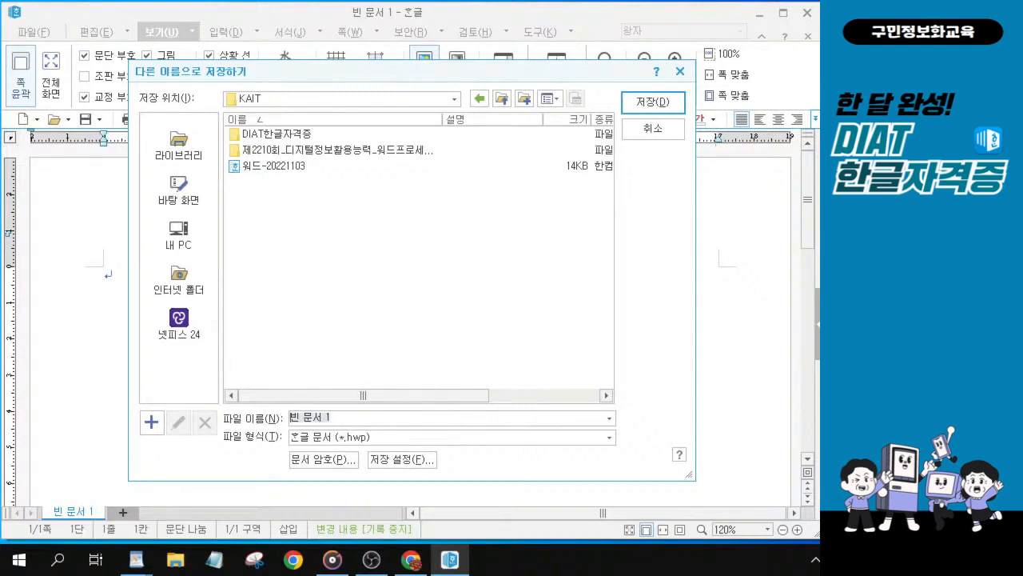
type("워드ㅓ")
type("2")
type("2")
type("11")
type("08")
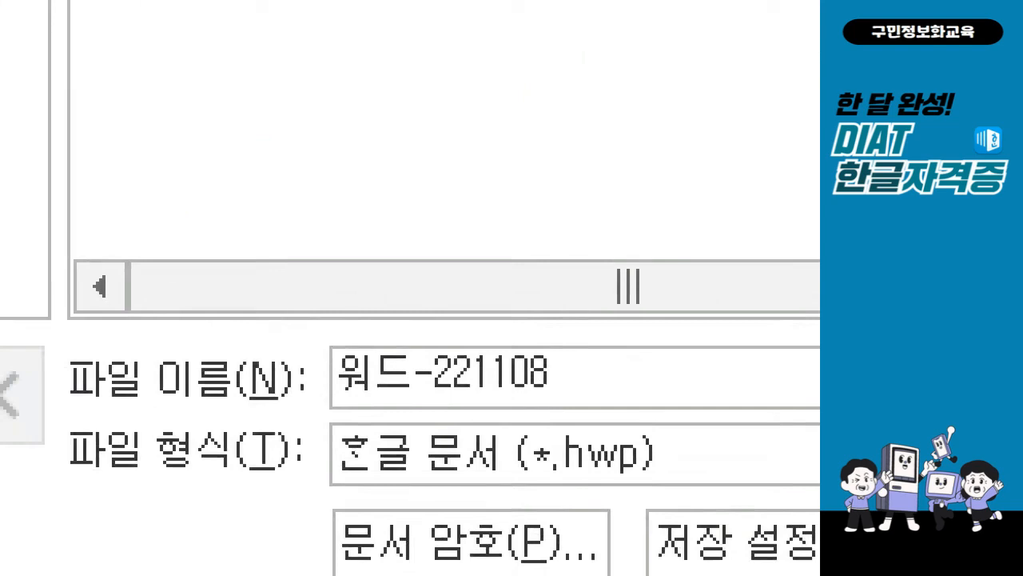
left_click(271, 445)
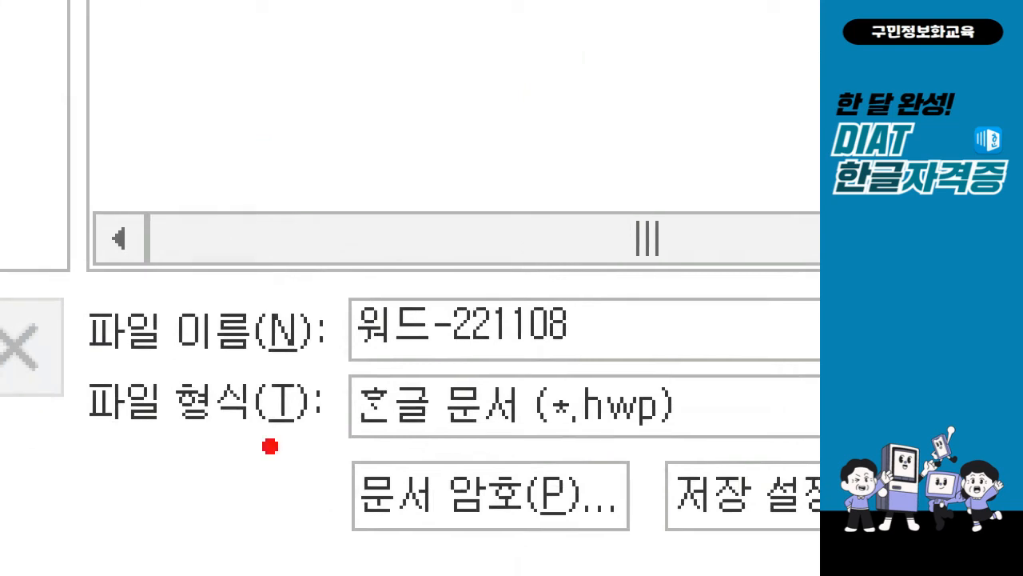
mouse_move(310, 272)
left_mouse_down()
mouse_move(547, 394)
mouse_move(655, 367)
left_mouse_up()
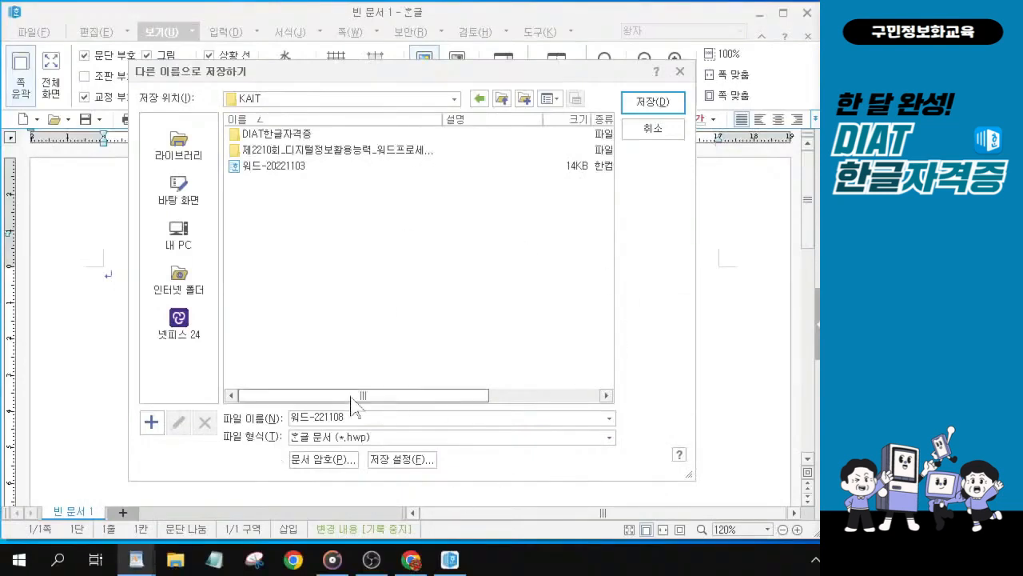
left_click(654, 104)
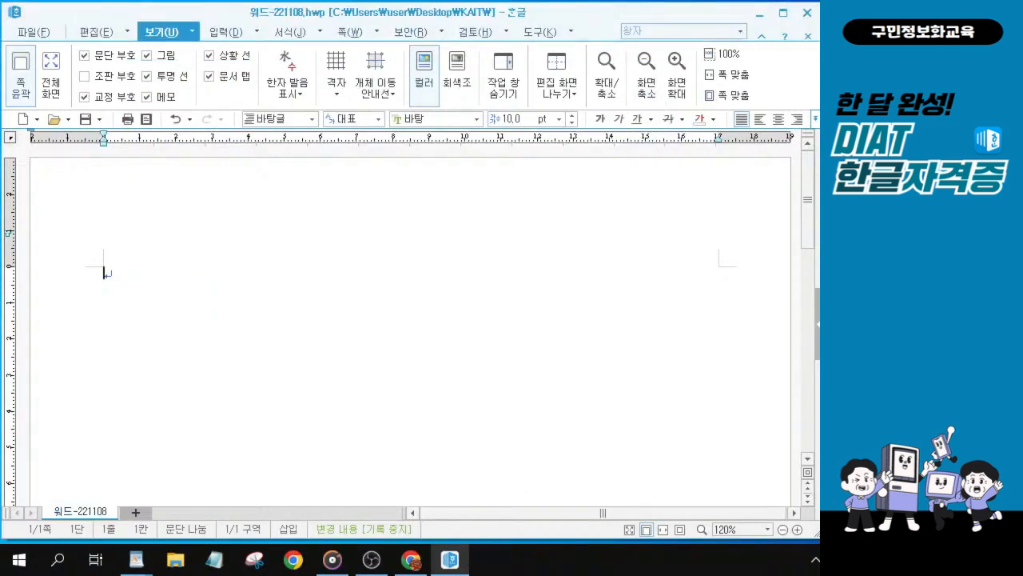
key("alt+Tab")
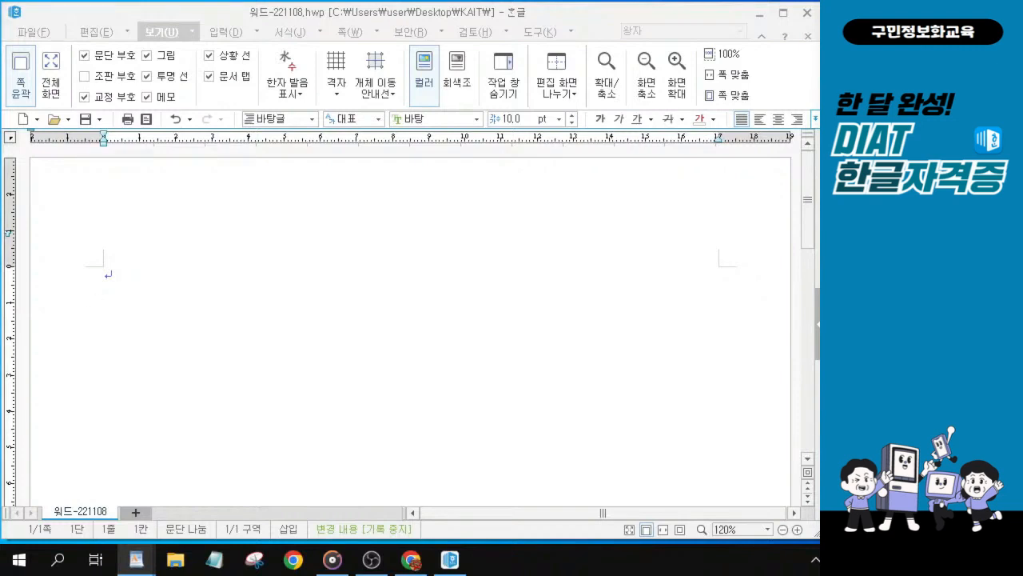
left_click(153, 276)
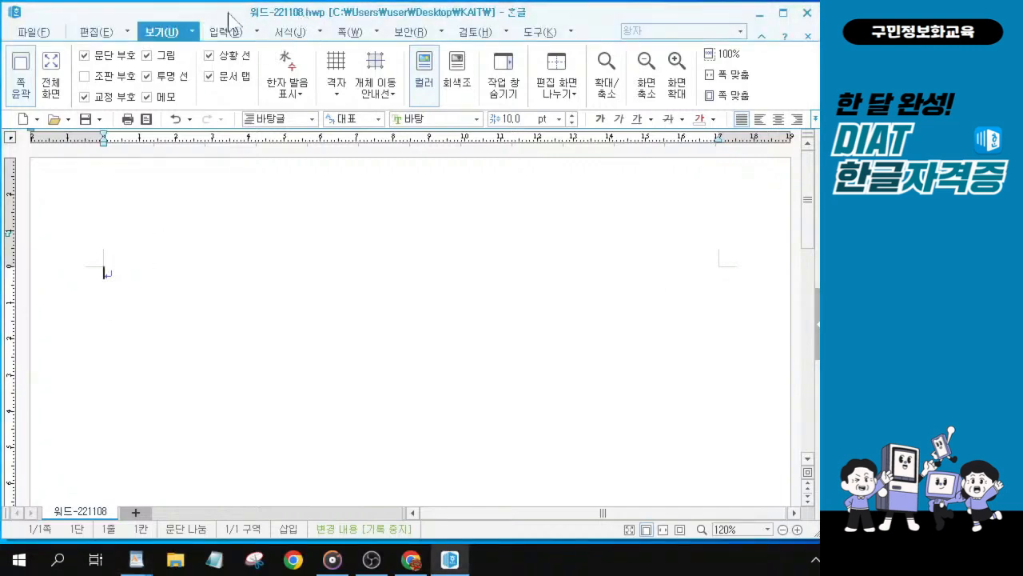
left_click_drag(228, 12, 228, 12)
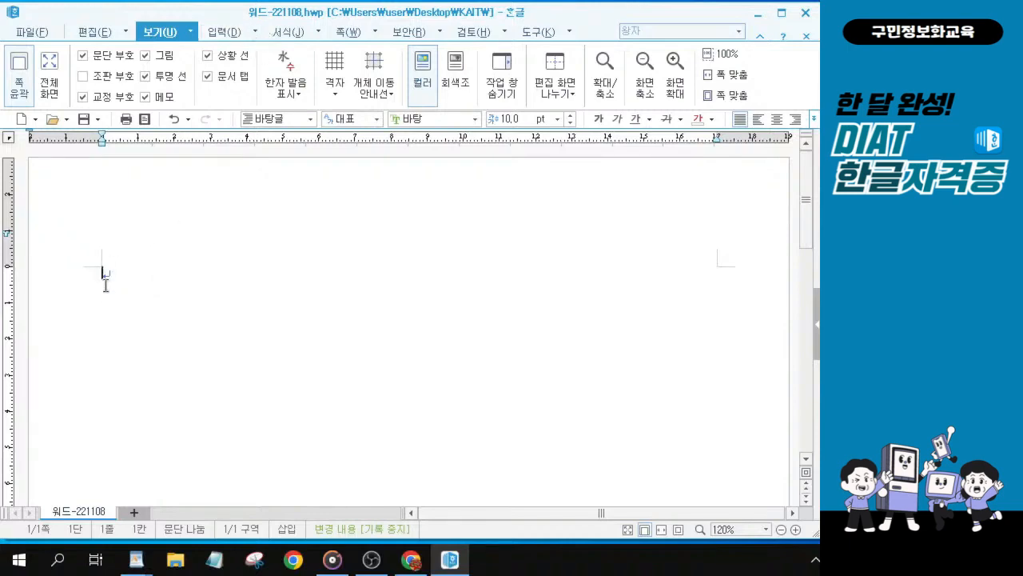
key("ctrl")
key("ctrl")
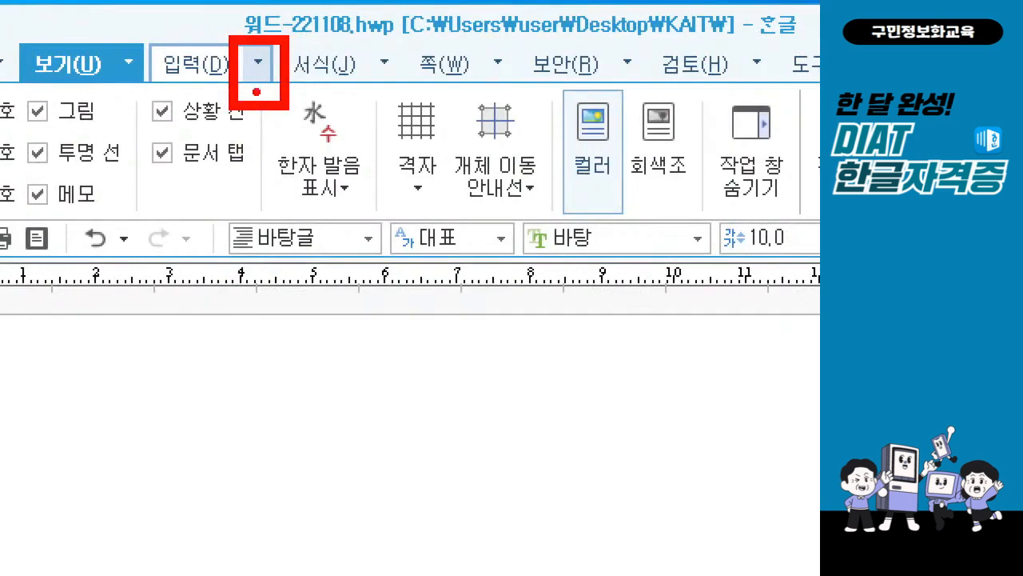
Step: Insert the document 춘향제전 본문 from the Desktop's KAIT\DIAT한글자격증\문제1_본문입력 folder into the current document
left_click_drag(248, 94, 273, 95)
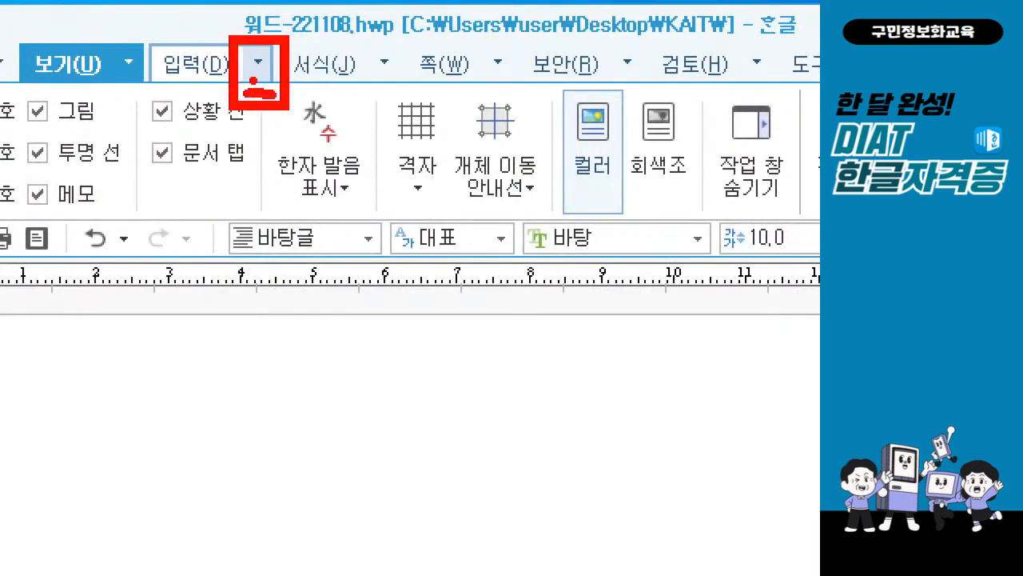
left_click(259, 69)
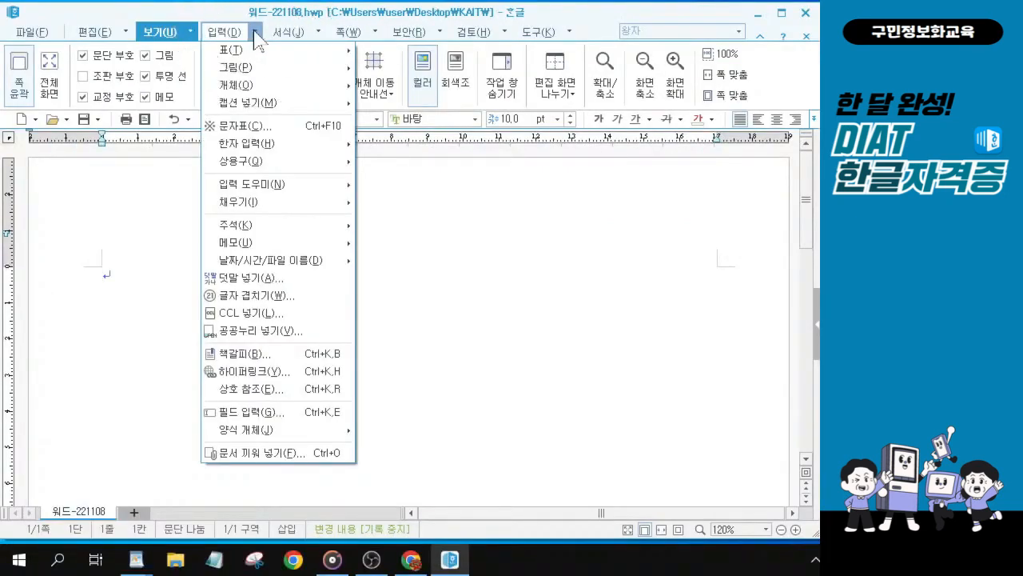
left_click(248, 453)
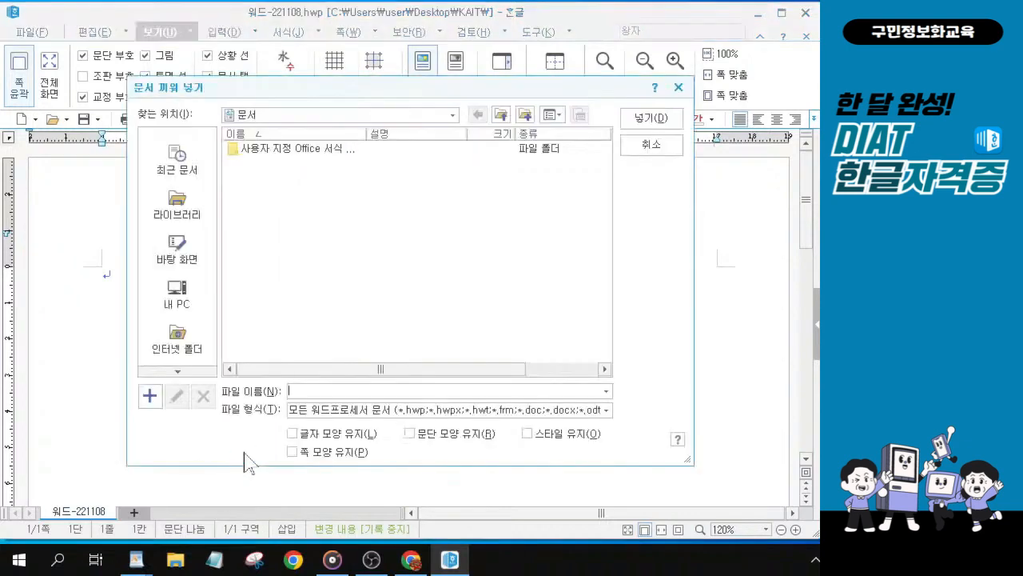
left_click(174, 264)
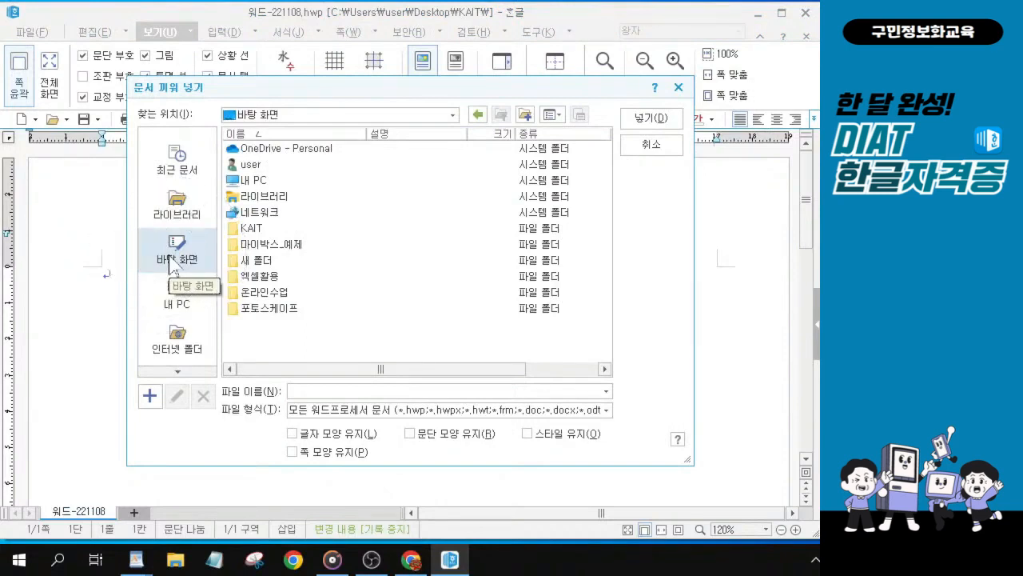
left_click(260, 229)
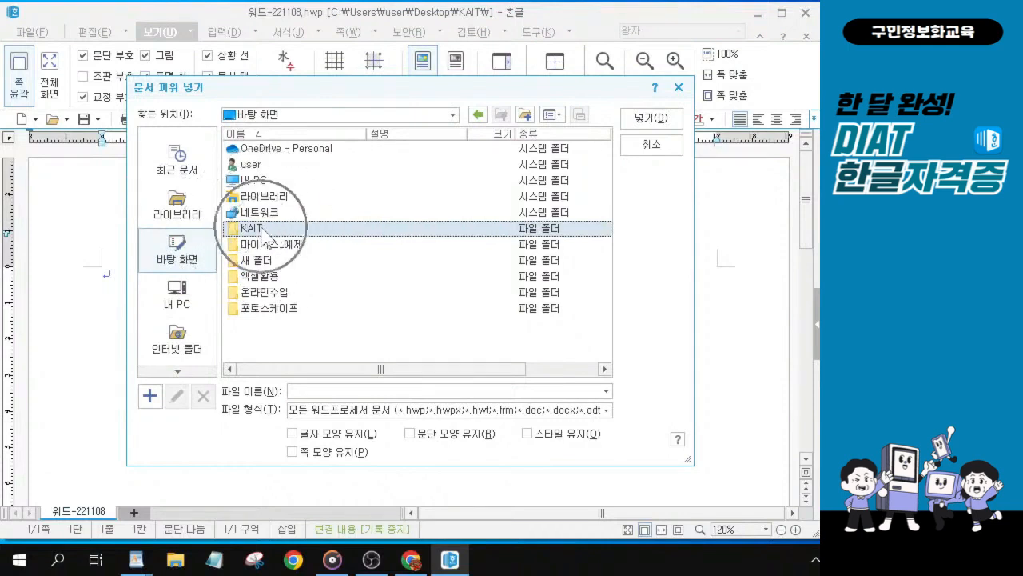
double_click(262, 230)
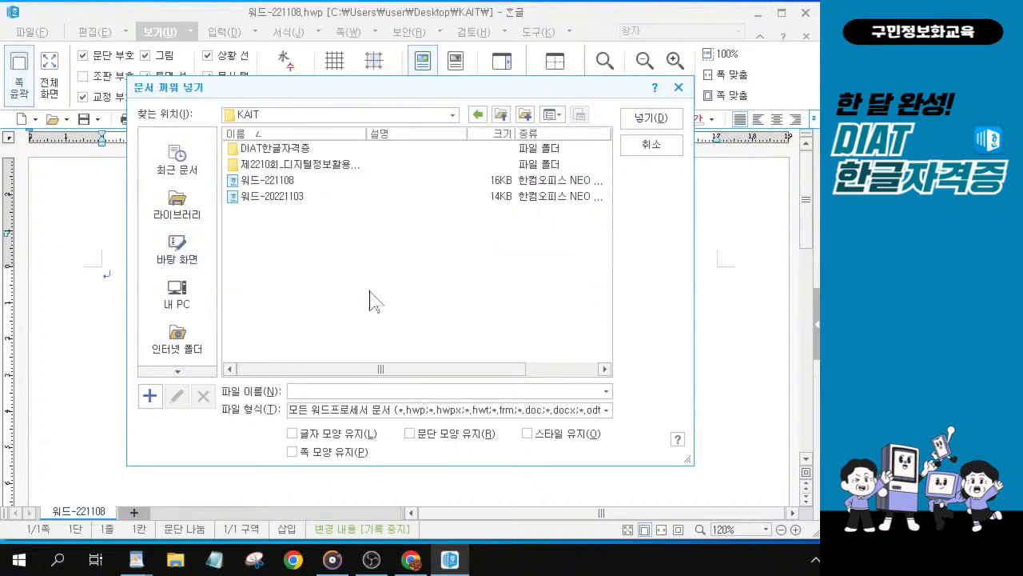
key("alt")
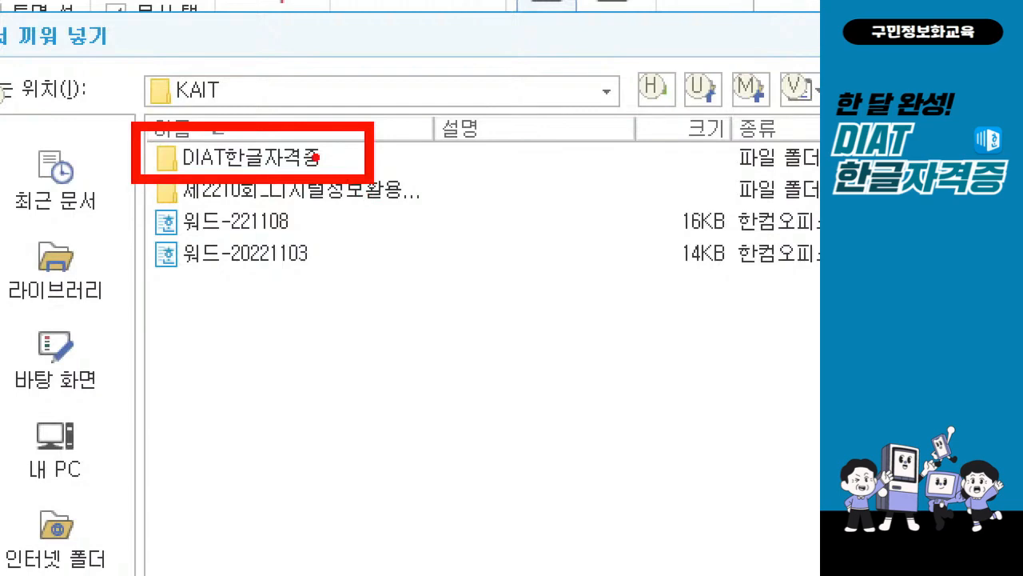
double_click(314, 158)
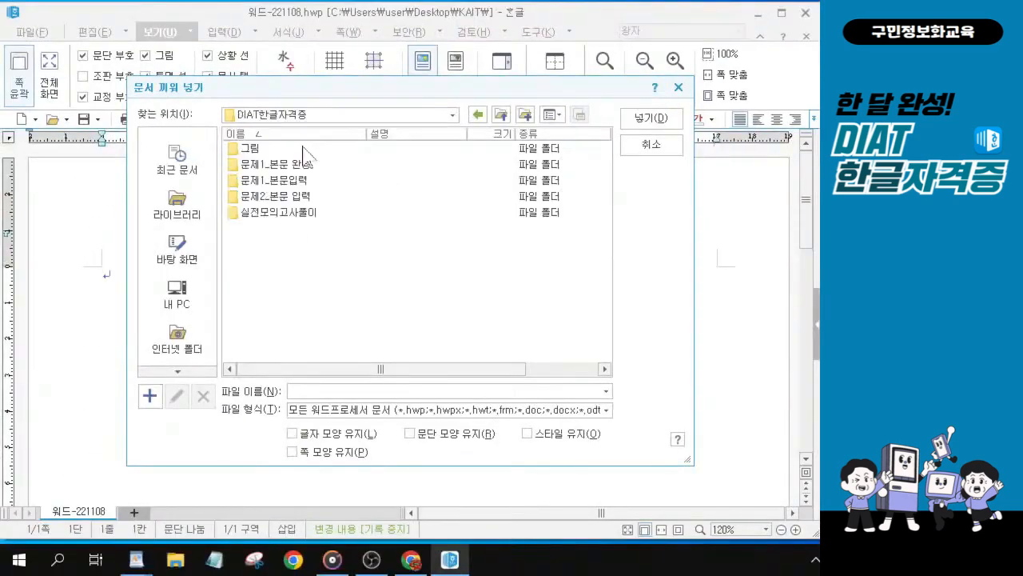
left_click(274, 183)
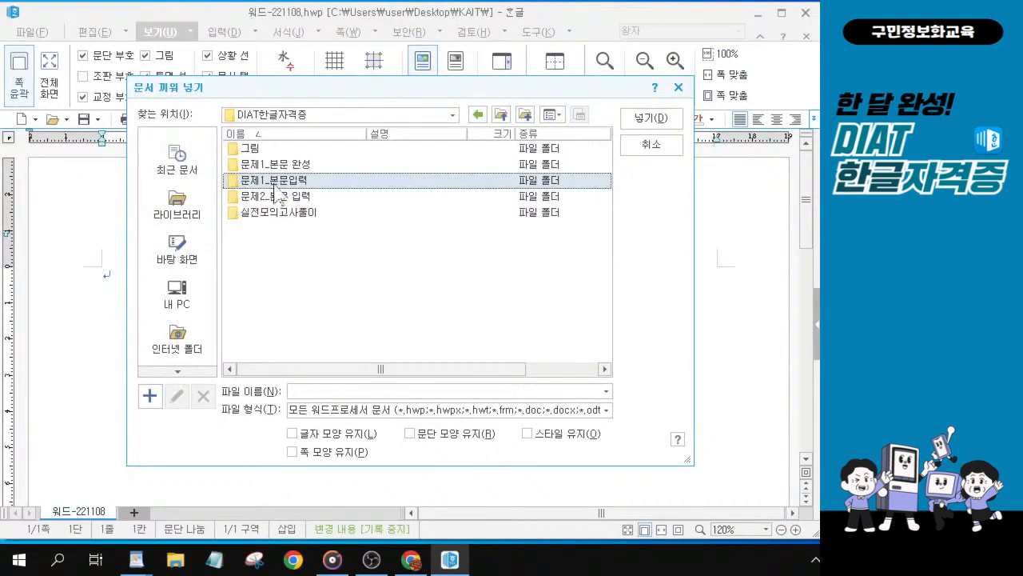
key("alt")
left_click(879, 206)
left_click(289, 186)
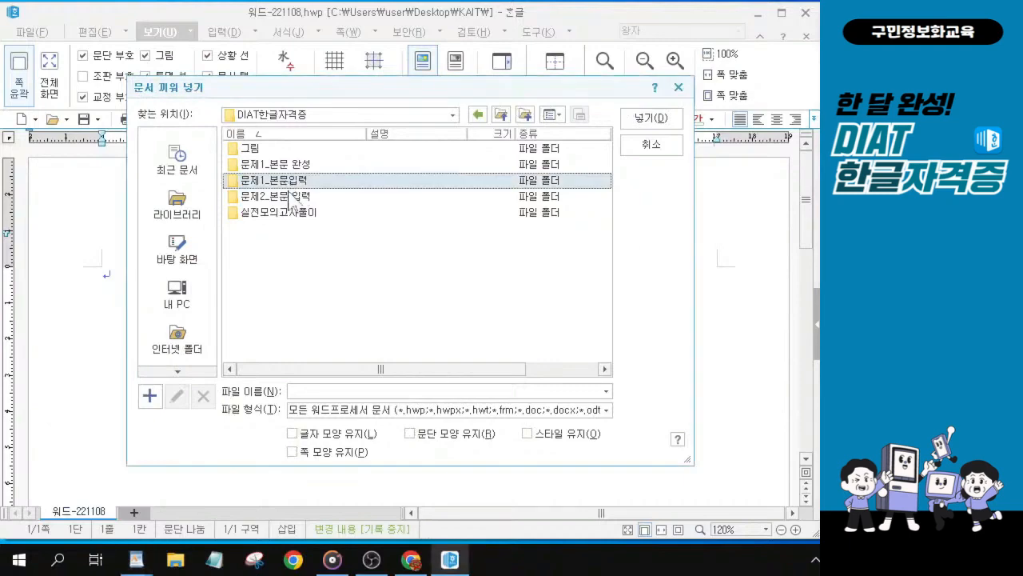
key("alt")
double_click(292, 169)
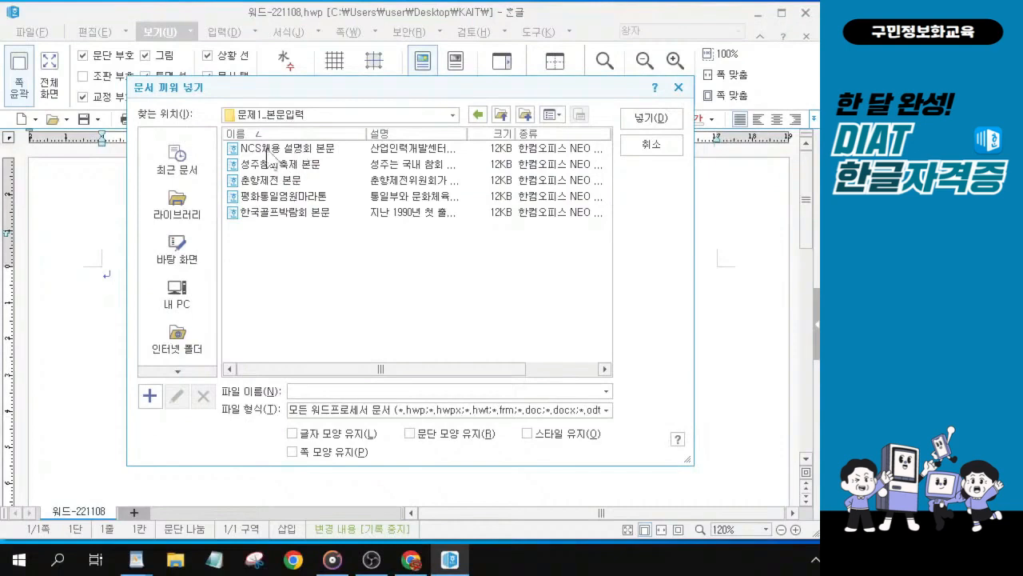
left_click(256, 182)
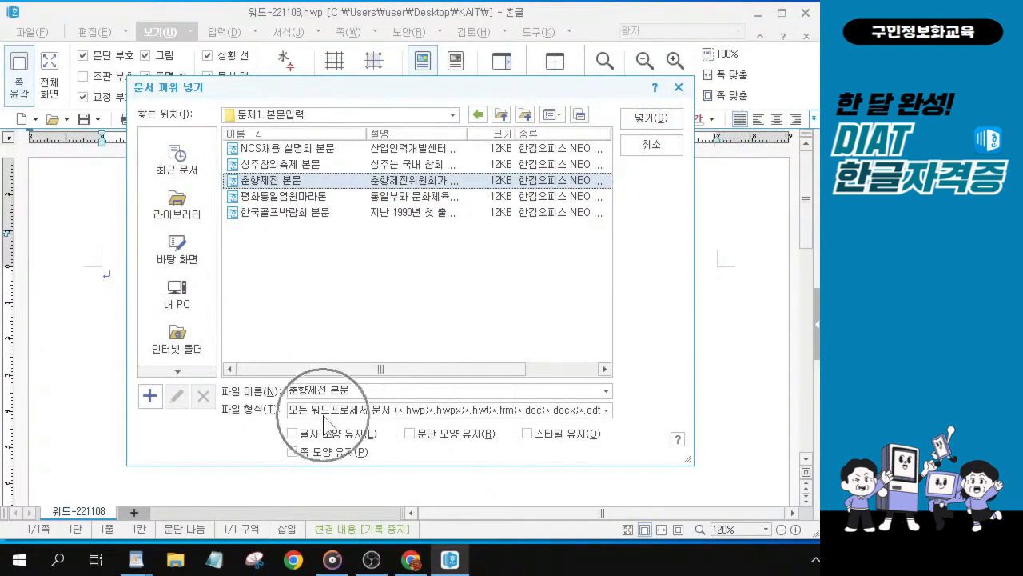
left_click(660, 124)
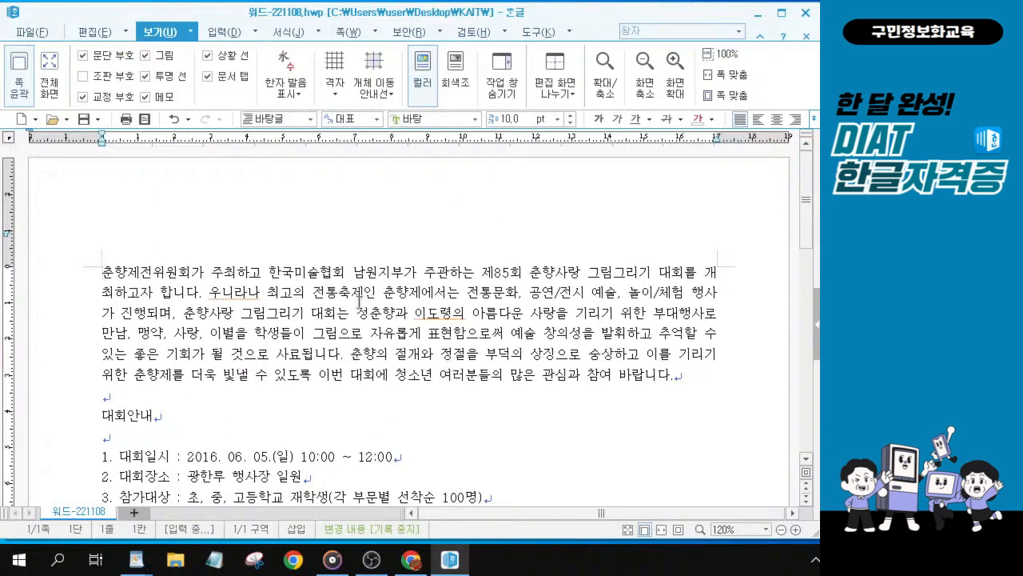
Step: Correct the misspelled word 우니라나 to 우리나라 in the second line of the inserted paragraph
scroll(272, 360, "down", 2)
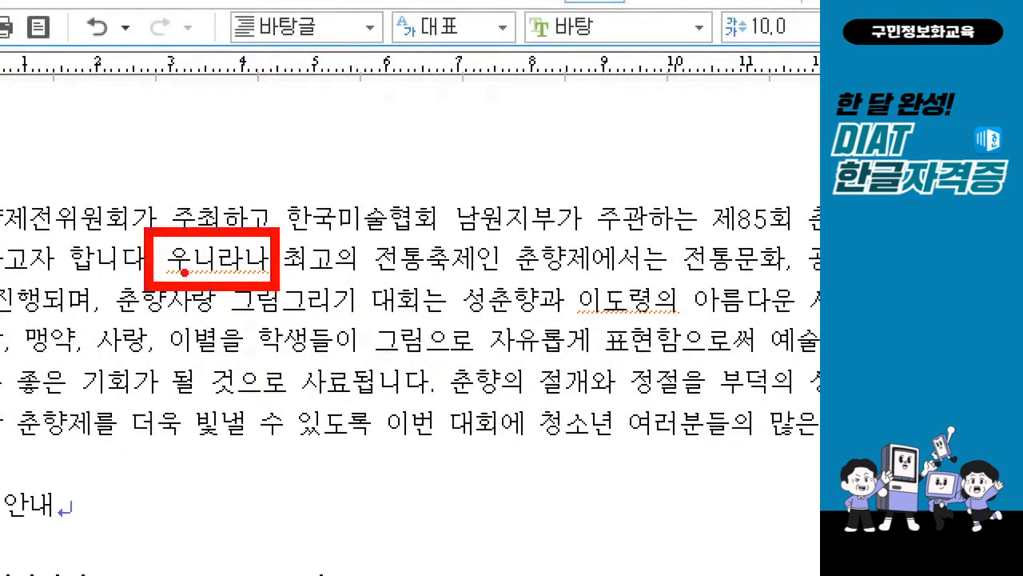
left_click_drag(185, 272, 247, 273)
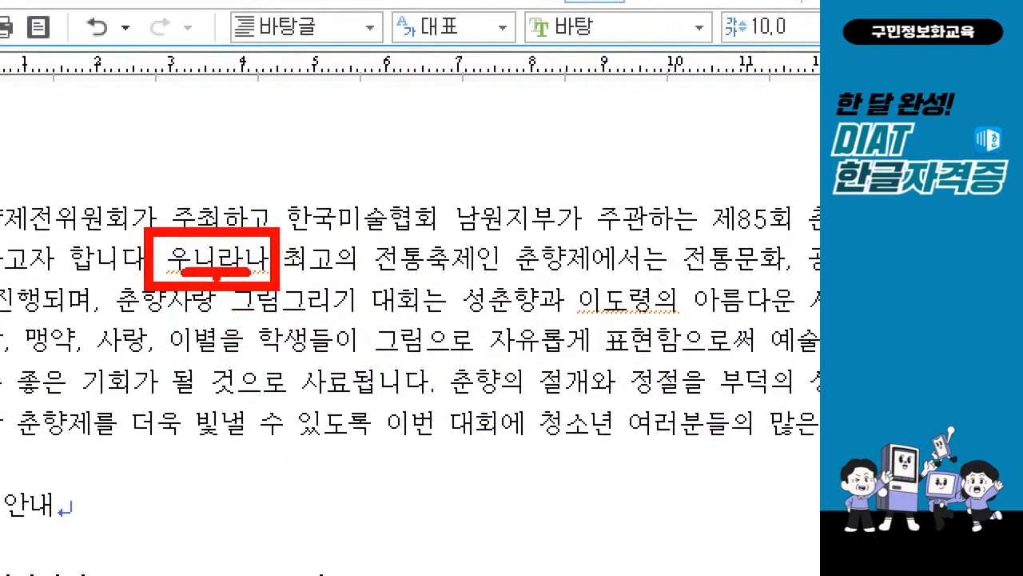
key("Escape")
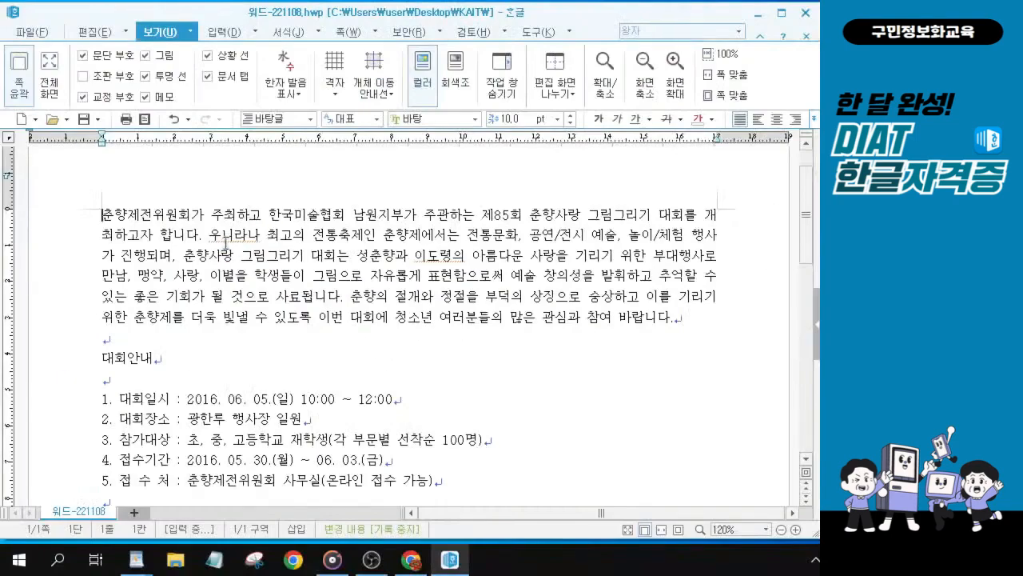
left_click(224, 239)
key("Delete")
key("Delete")
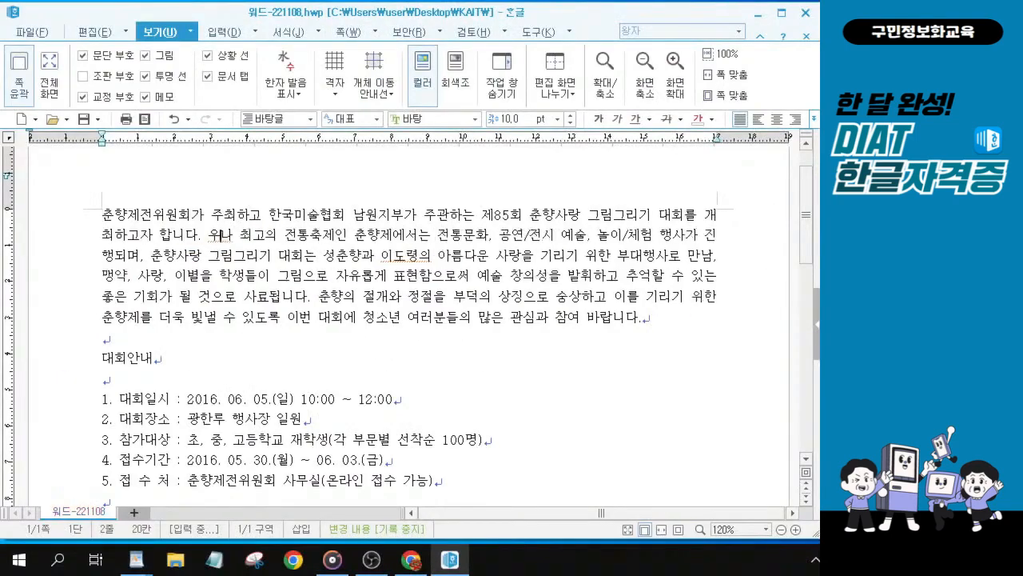
type("리나")
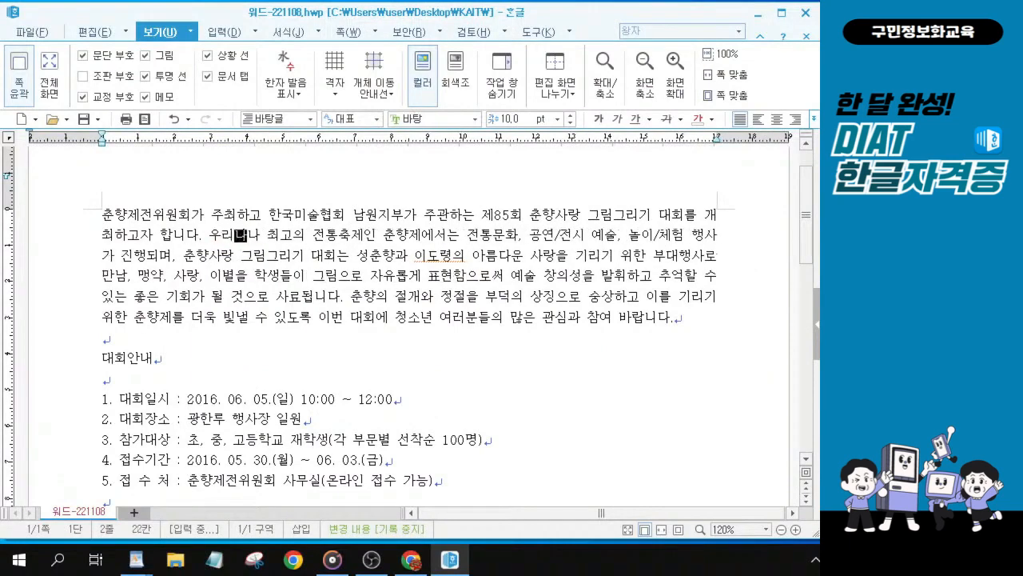
key("Delete")
key("Delete")
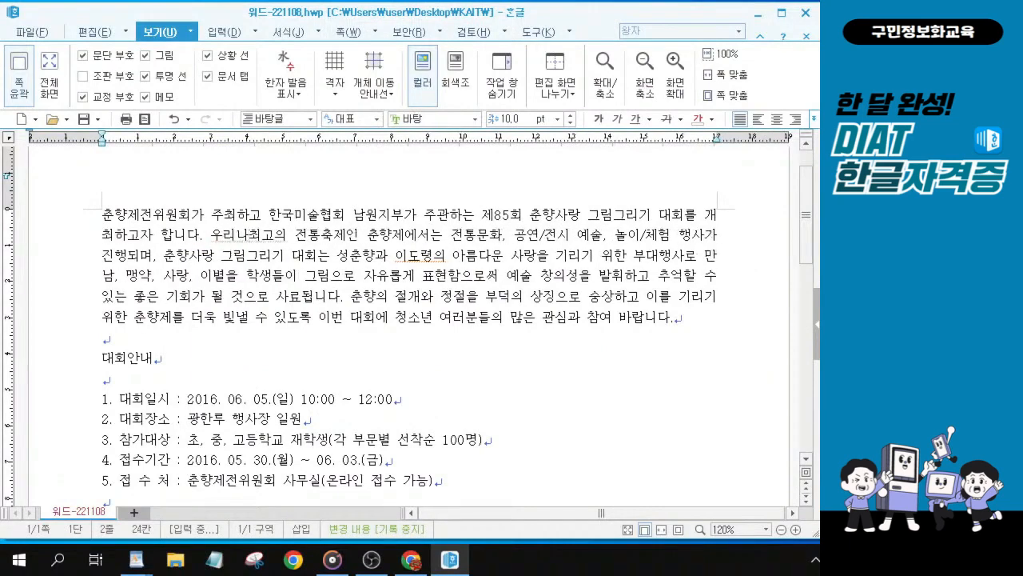
type("라")
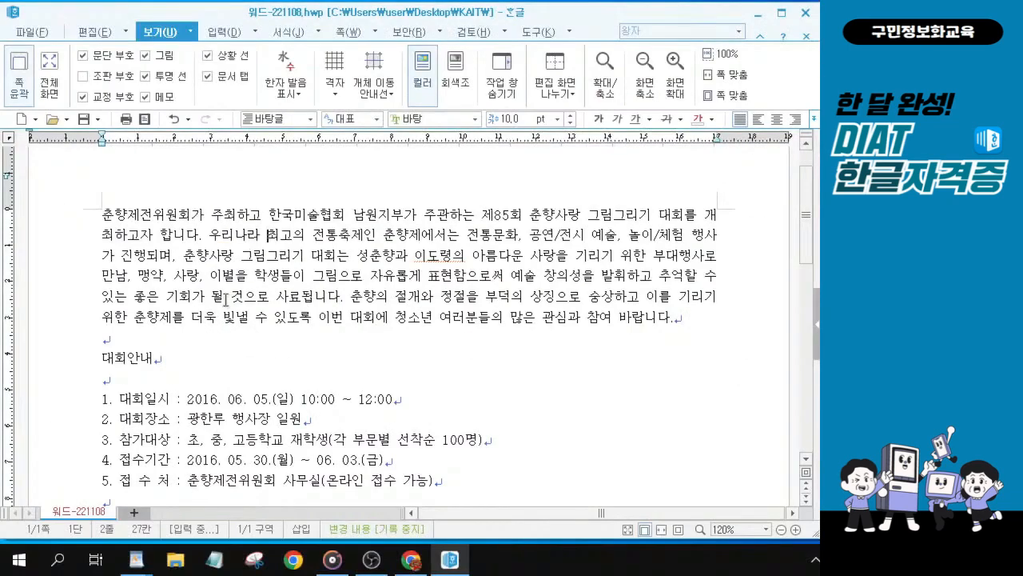
Step: Magnify the page and examine the 대회안내 heading and the numbered list below it
left_click(114, 214)
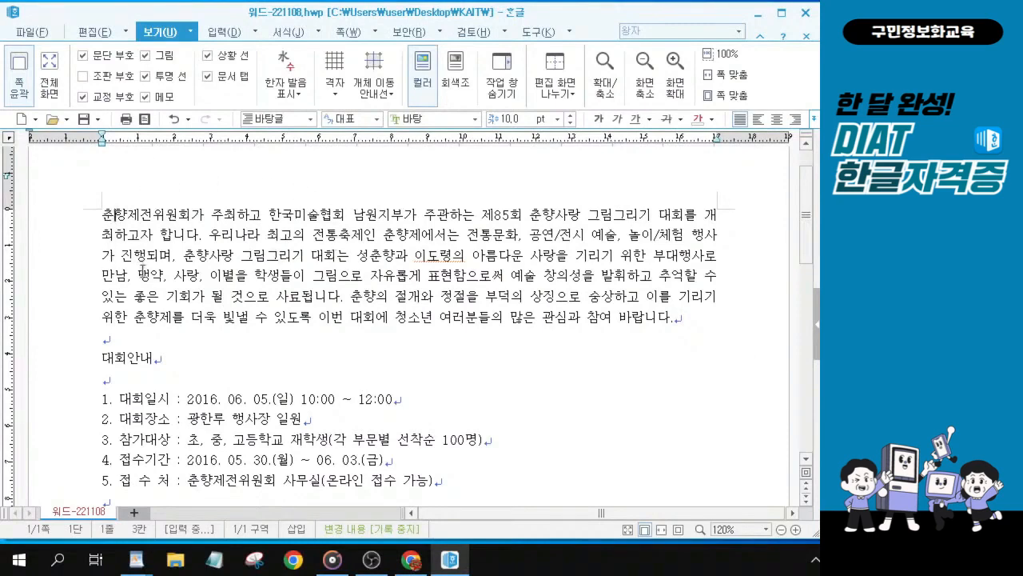
scroll(284, 304, "down", 3)
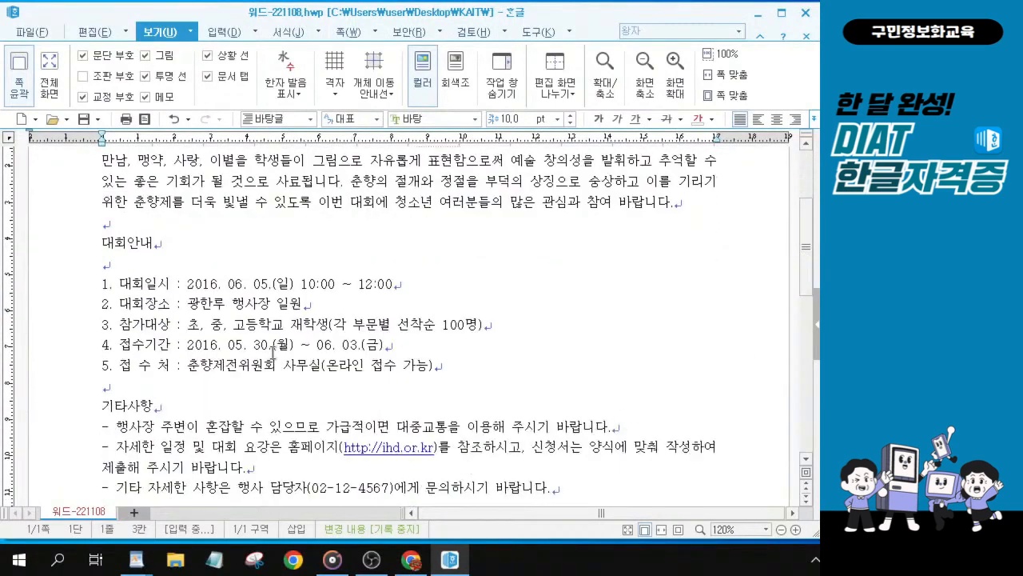
scroll(275, 336, "up", 3)
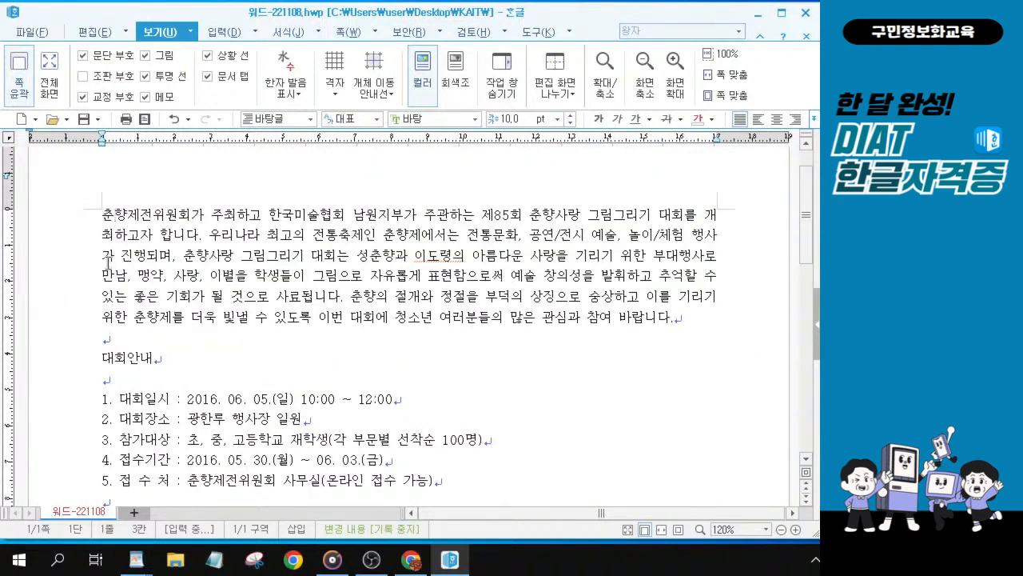
key("alt+Tab")
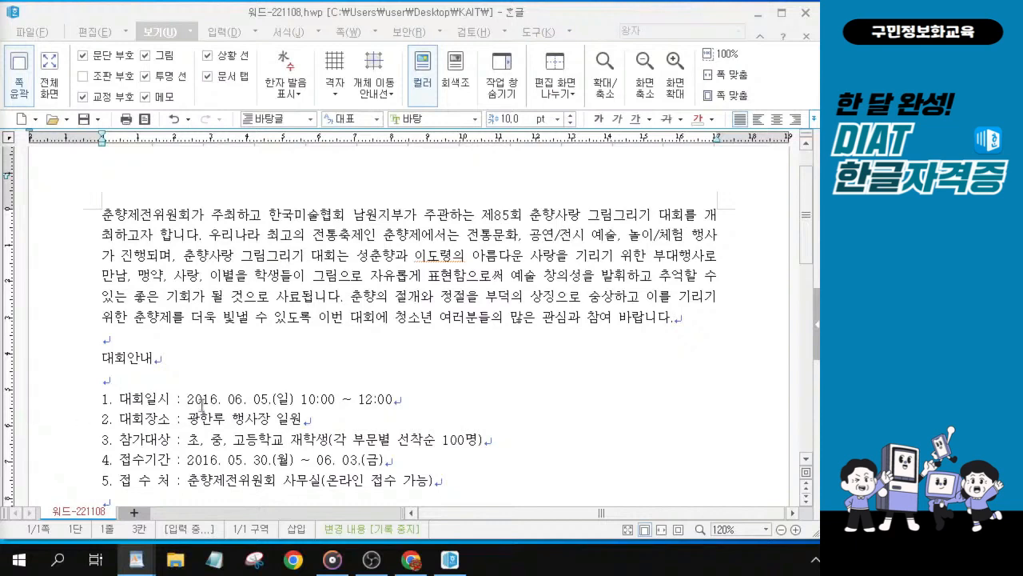
left_click(105, 358)
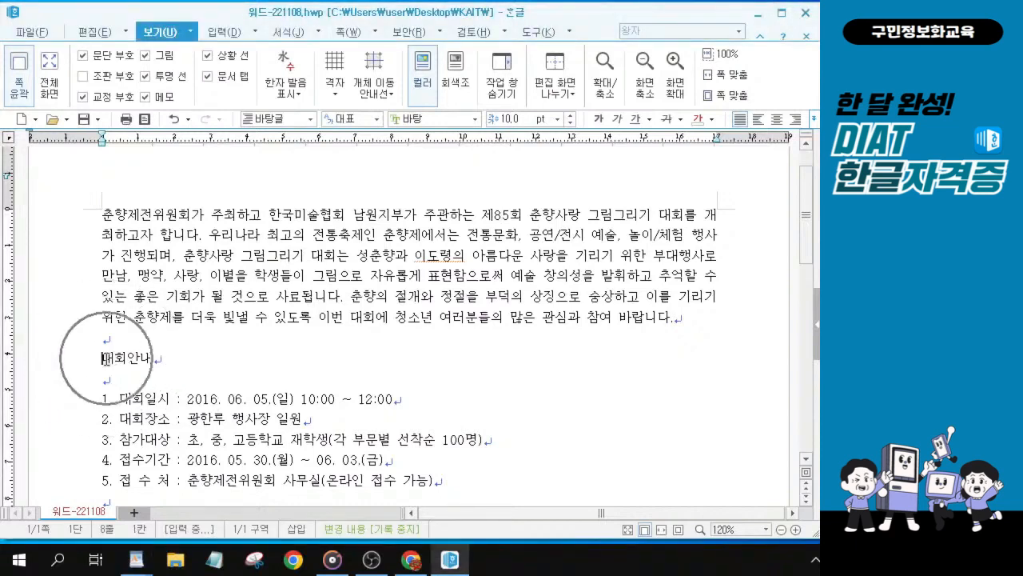
scroll(105, 359, "up", 5)
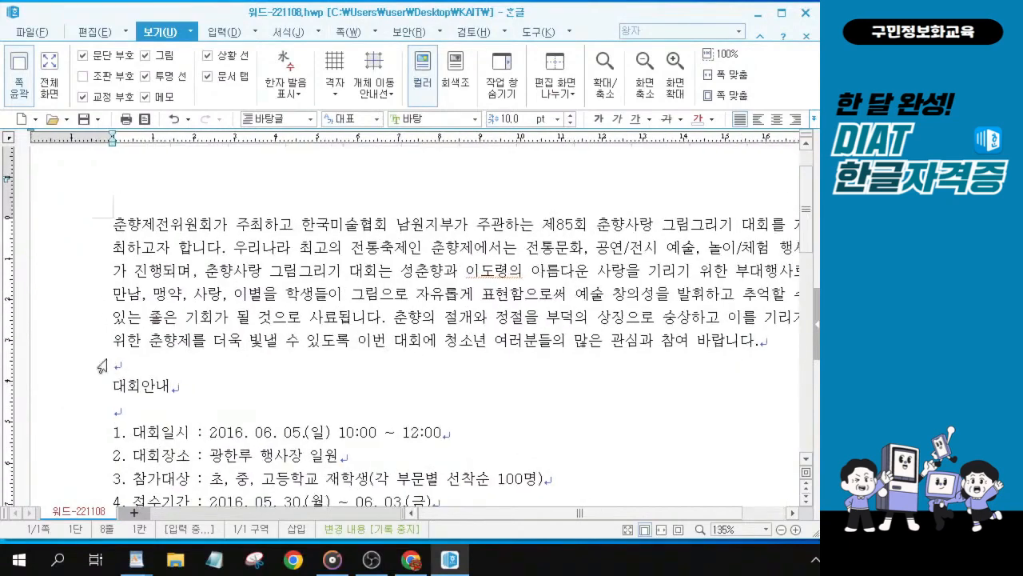
scroll(111, 403, "up", 1)
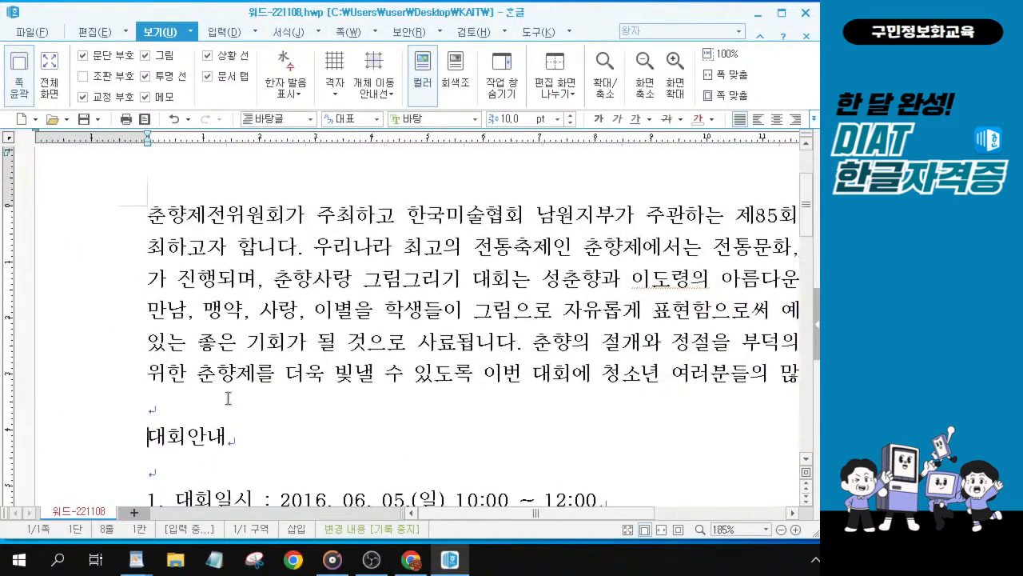
scroll(224, 399, "down", 3)
scroll(220, 304, "up", 2)
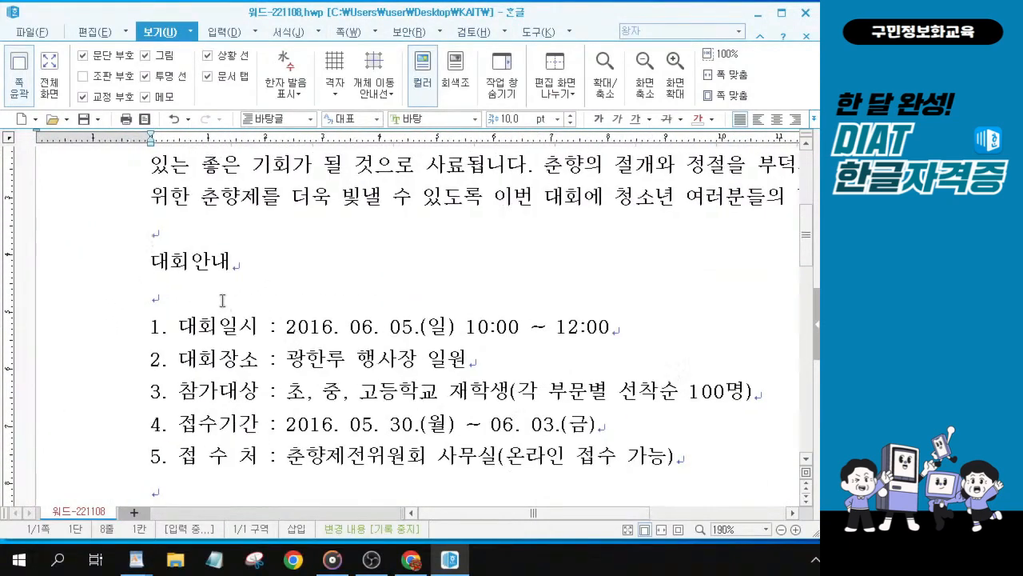
left_click(163, 267)
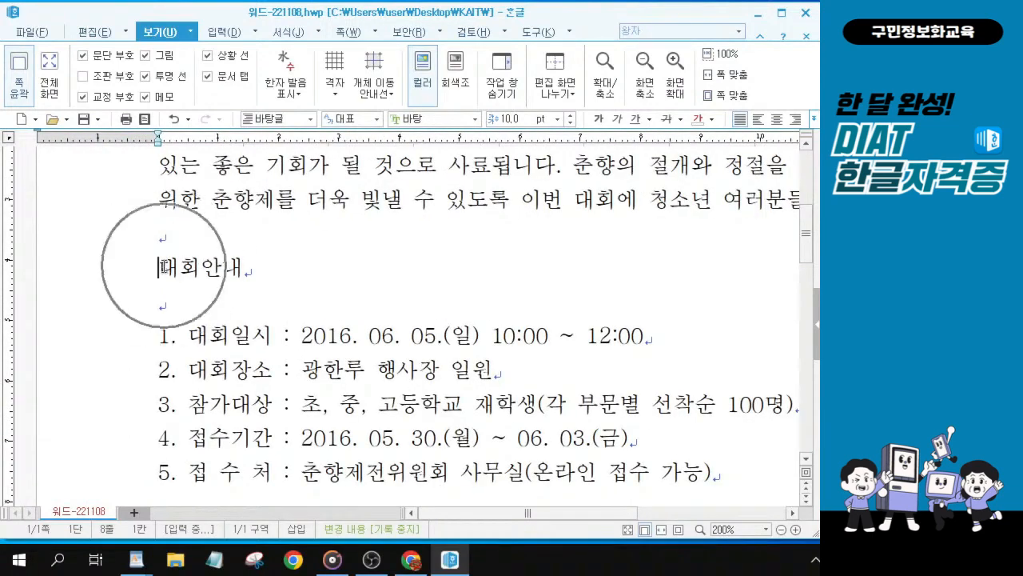
scroll(162, 268, "up", 1)
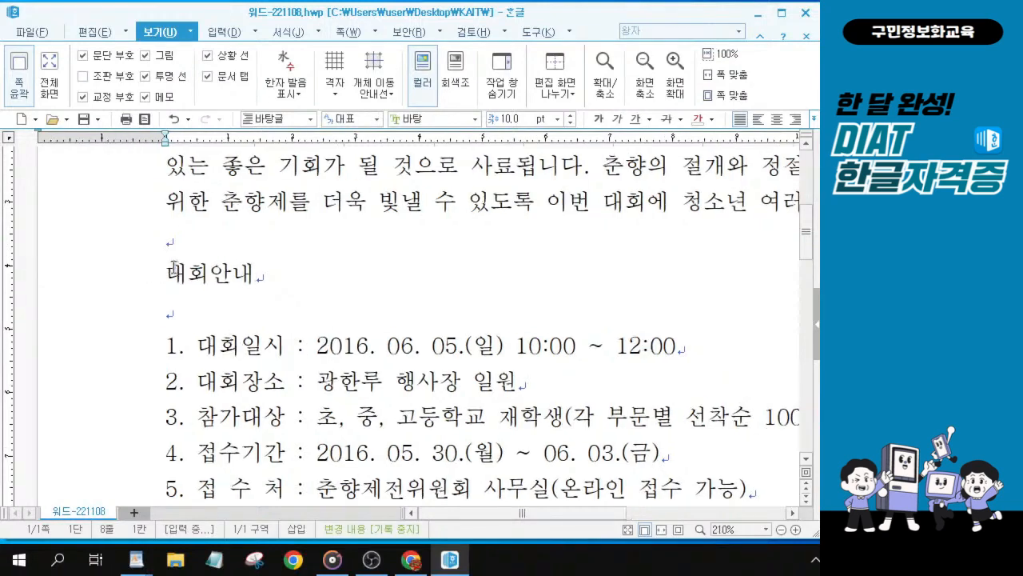
scroll(175, 269, "up", 1)
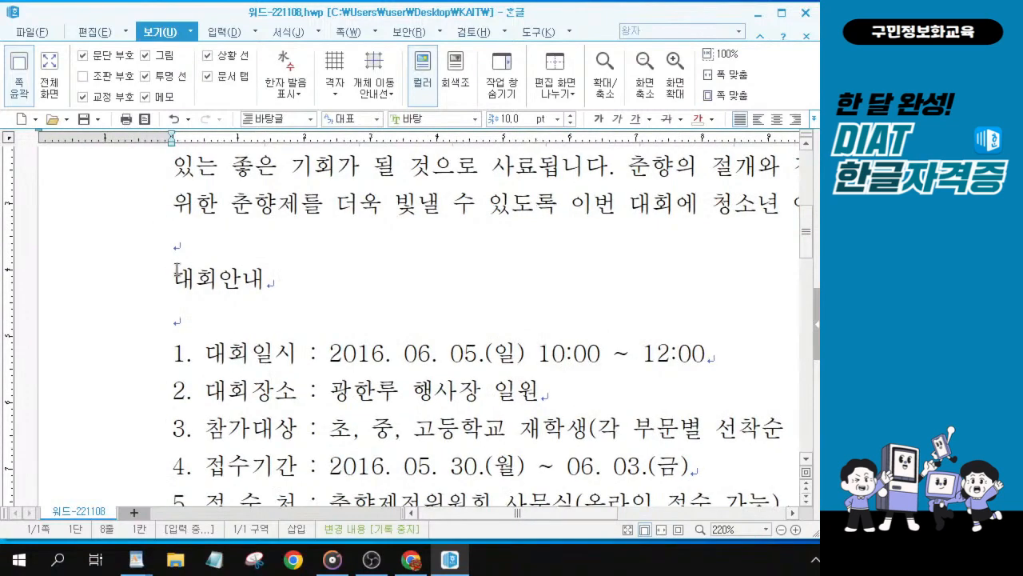
scroll(176, 270, "up", 1)
left_click(181, 281)
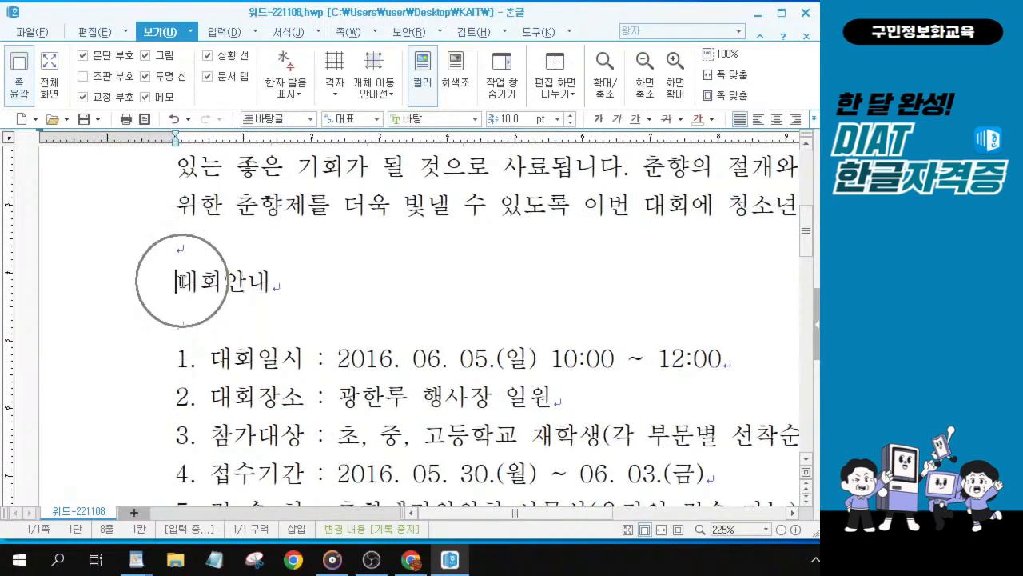
key("ctrl")
key("ctrl")
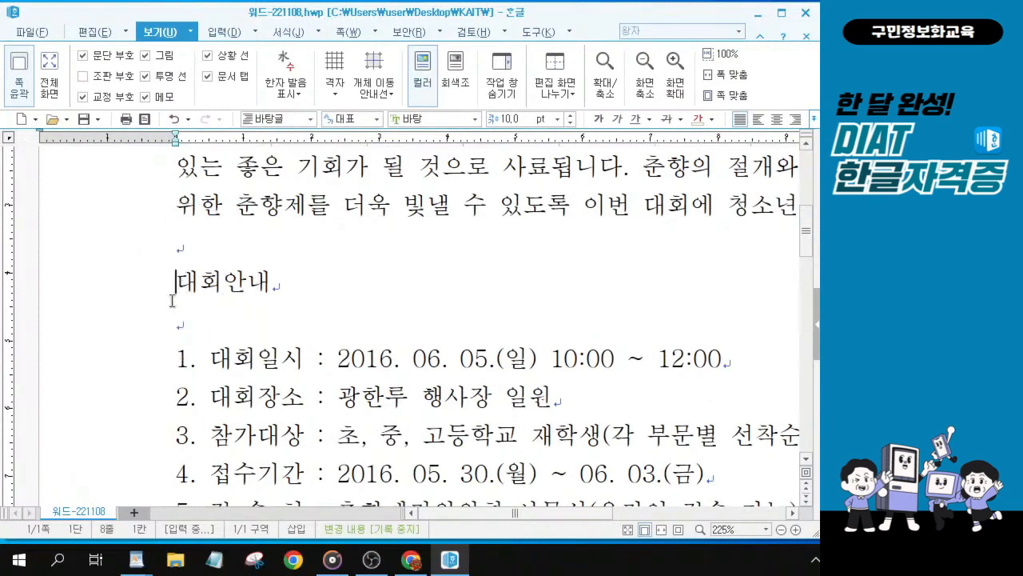
key("alt+Tab")
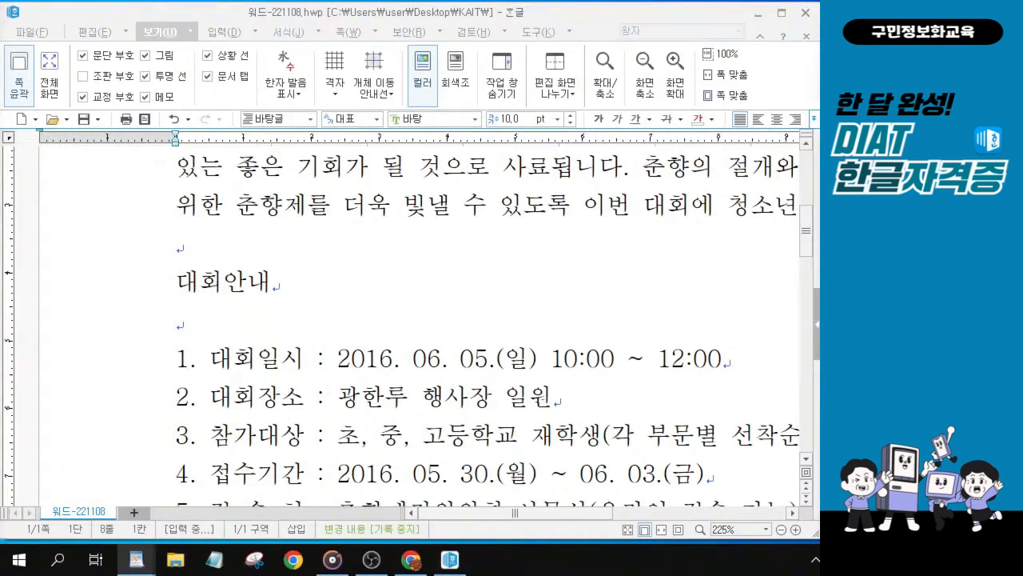
Step: Insert a full-width ★ symbol followed by a space at the start of the 대회안내 heading
left_click(177, 286)
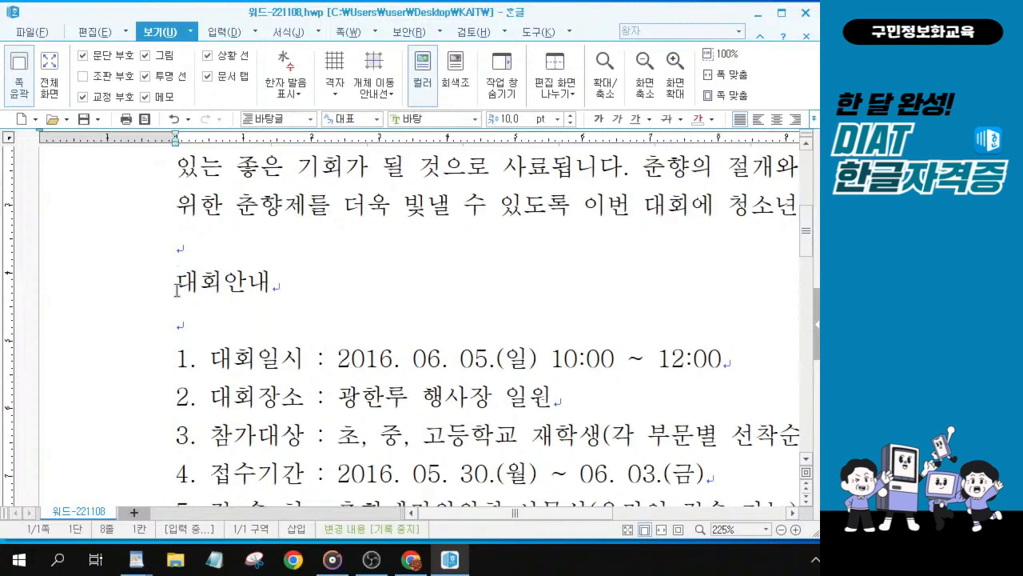
key("ctrl+F10")
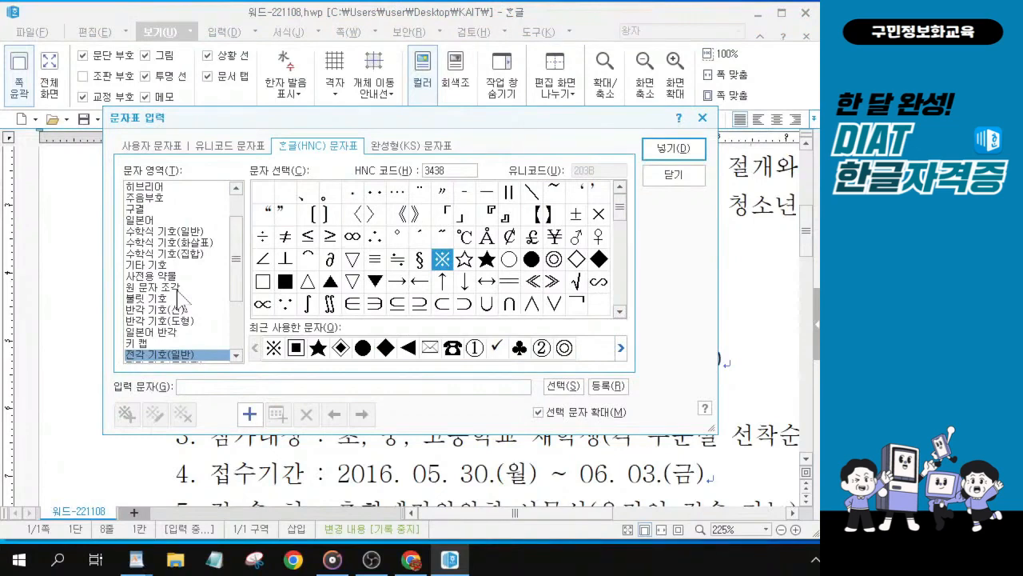
left_click(171, 152)
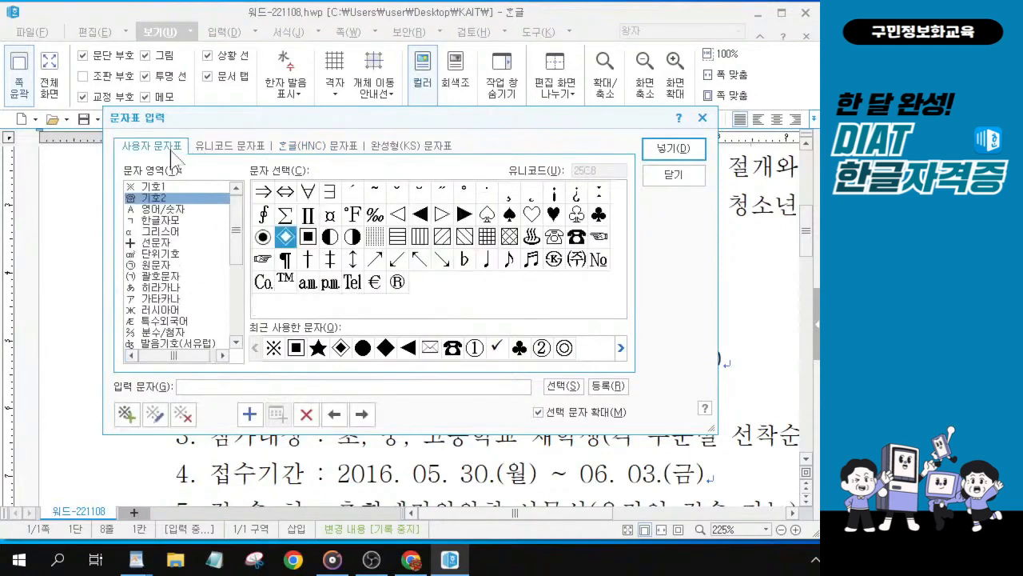
left_click(239, 148)
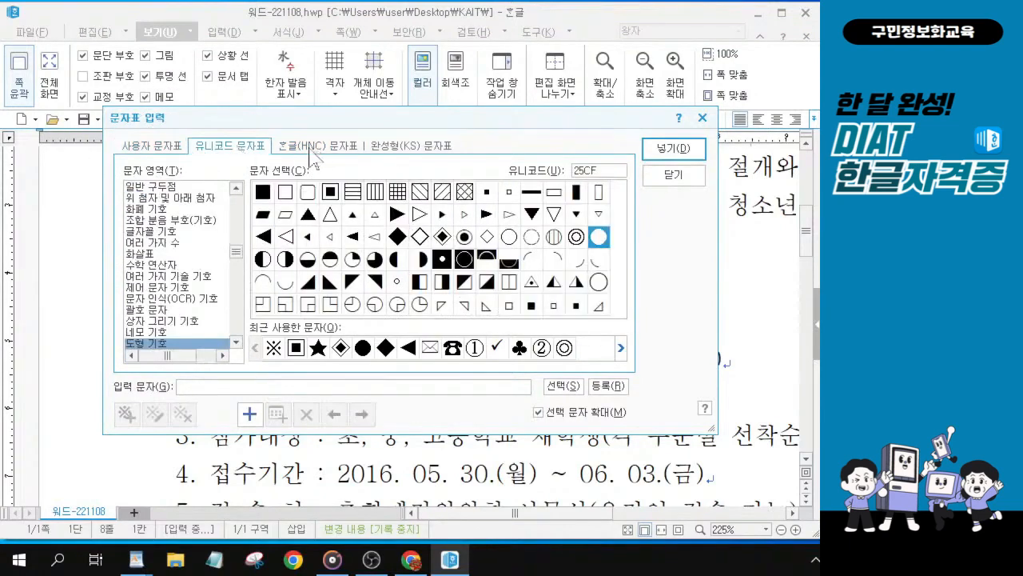
left_click(134, 149)
left_click(321, 152)
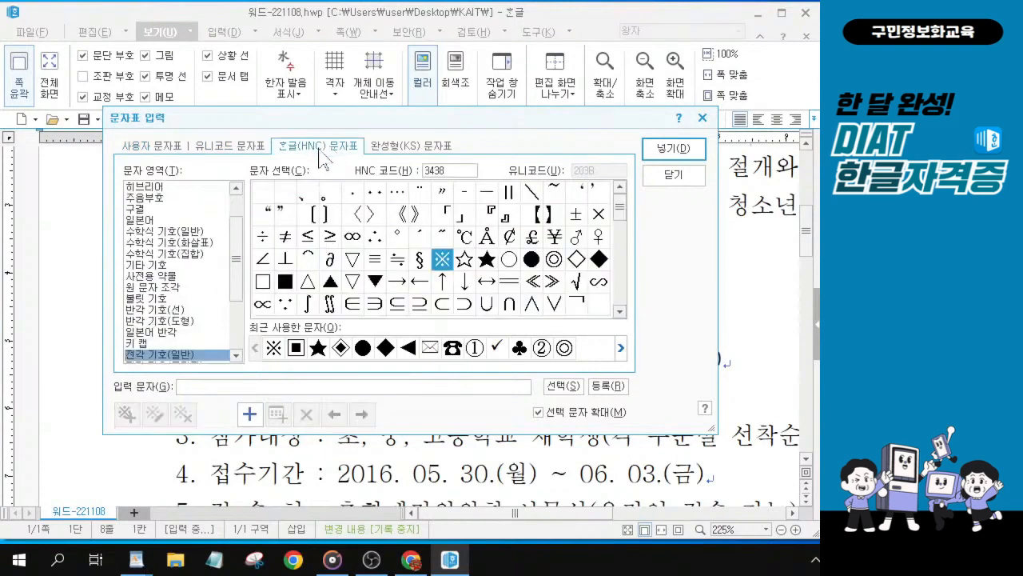
left_click(158, 152)
left_click(323, 149)
left_click_drag(238, 240, 239, 215)
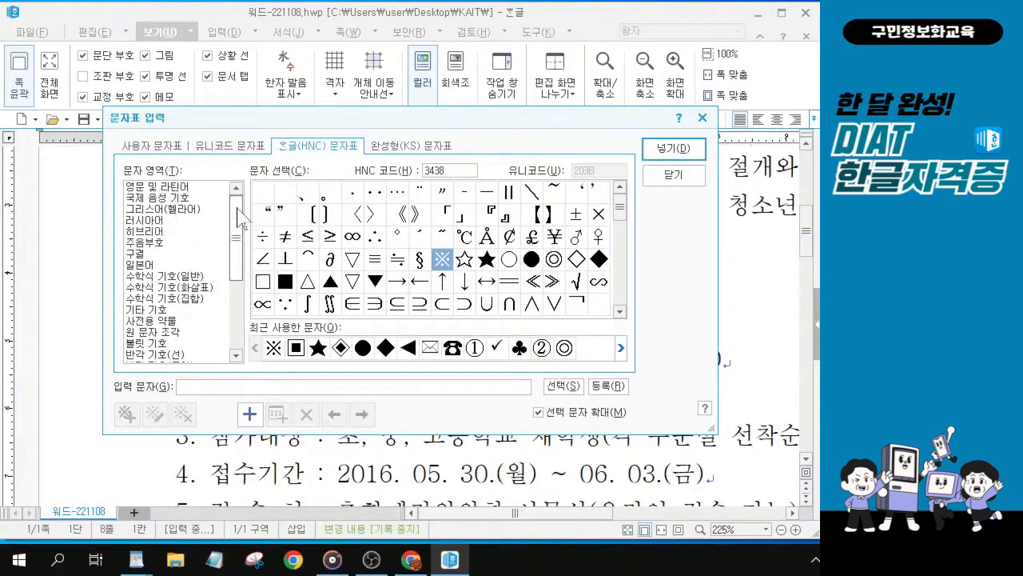
left_click_drag(235, 258, 247, 330)
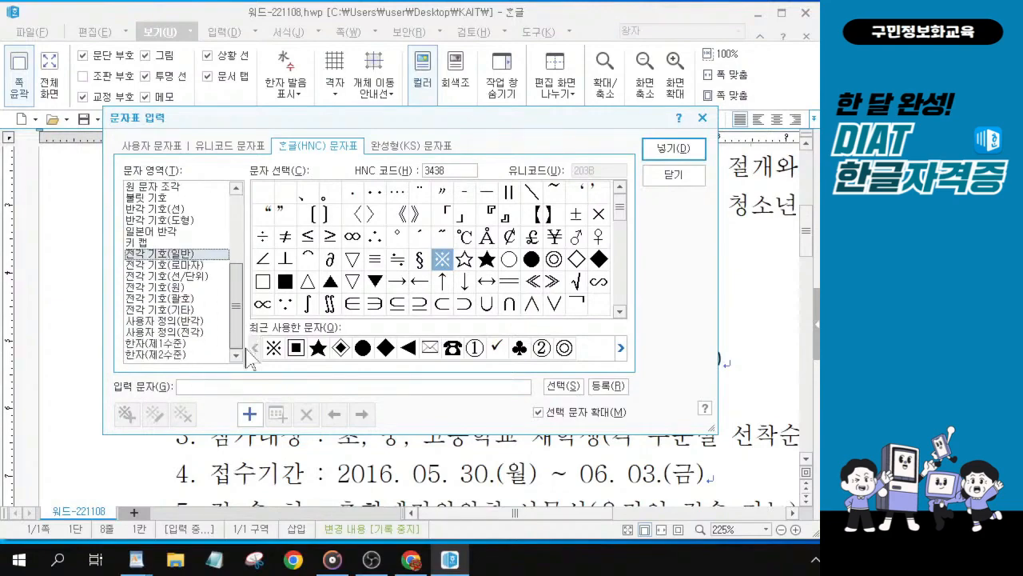
key("alt")
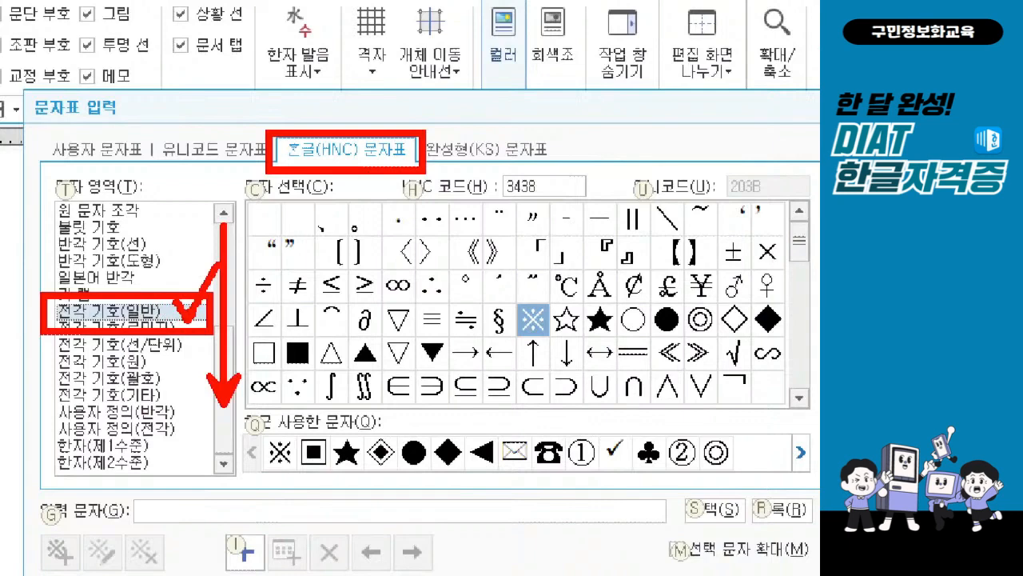
key("Escape")
left_click(131, 313)
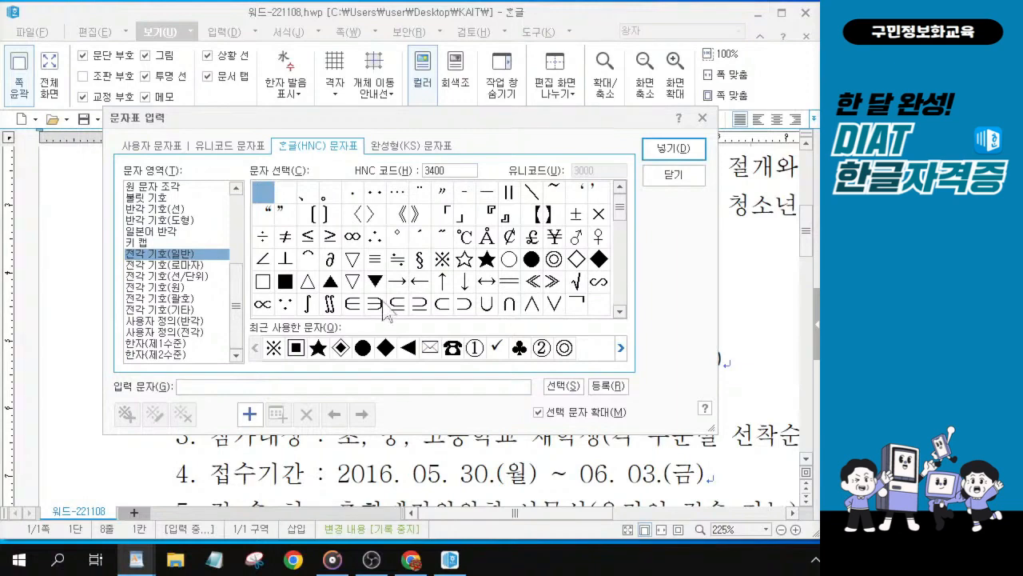
left_click(487, 264)
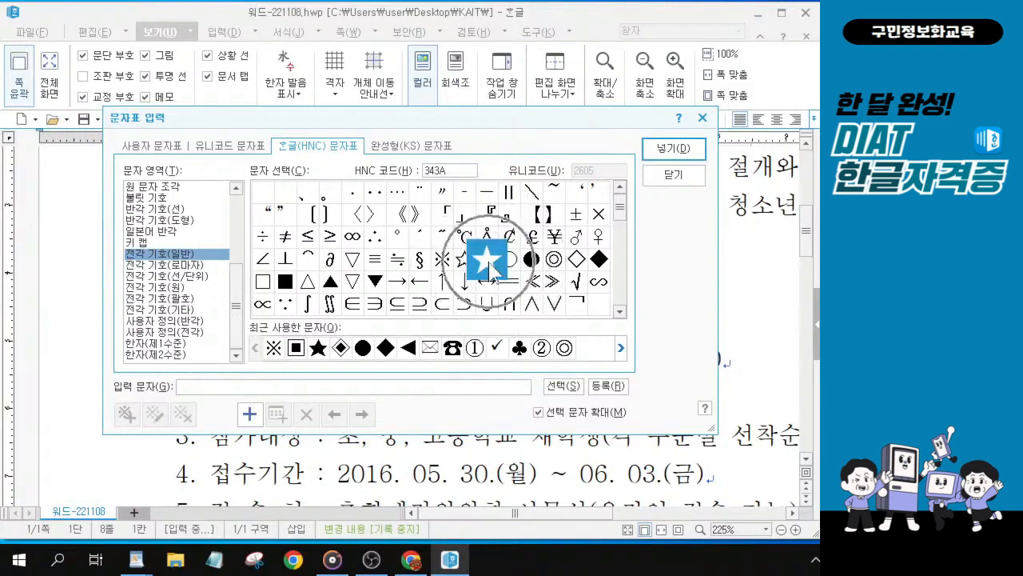
left_click(680, 151)
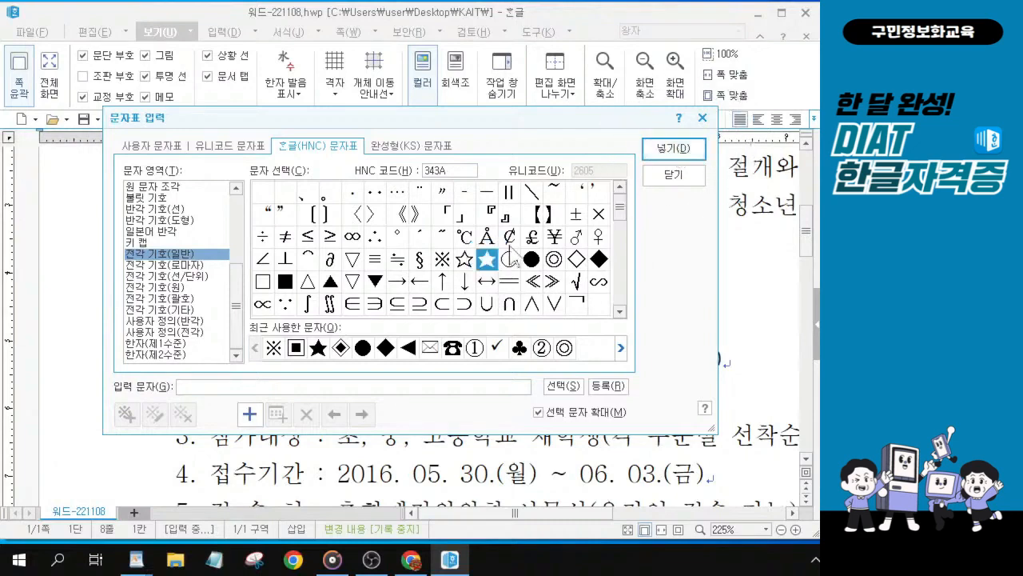
left_click(485, 268)
left_click(669, 150)
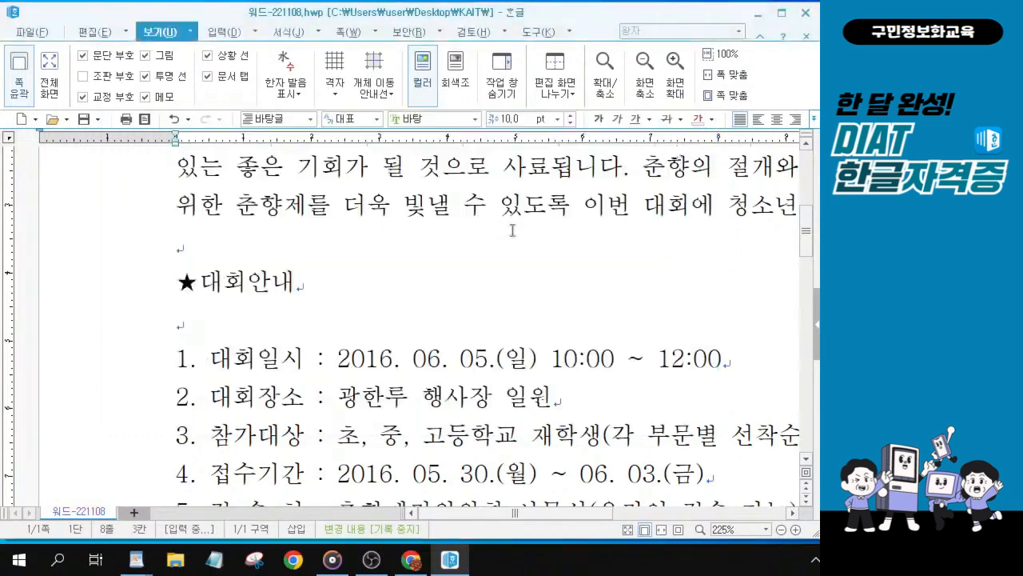
key("ctrl")
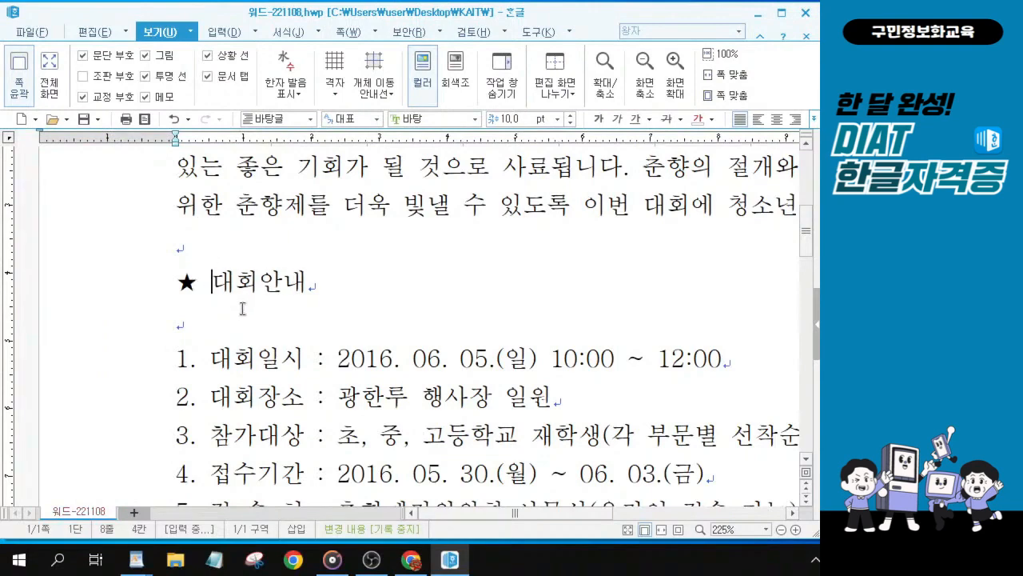
key("ctrl")
key("ctrl")
key("alt+Tab")
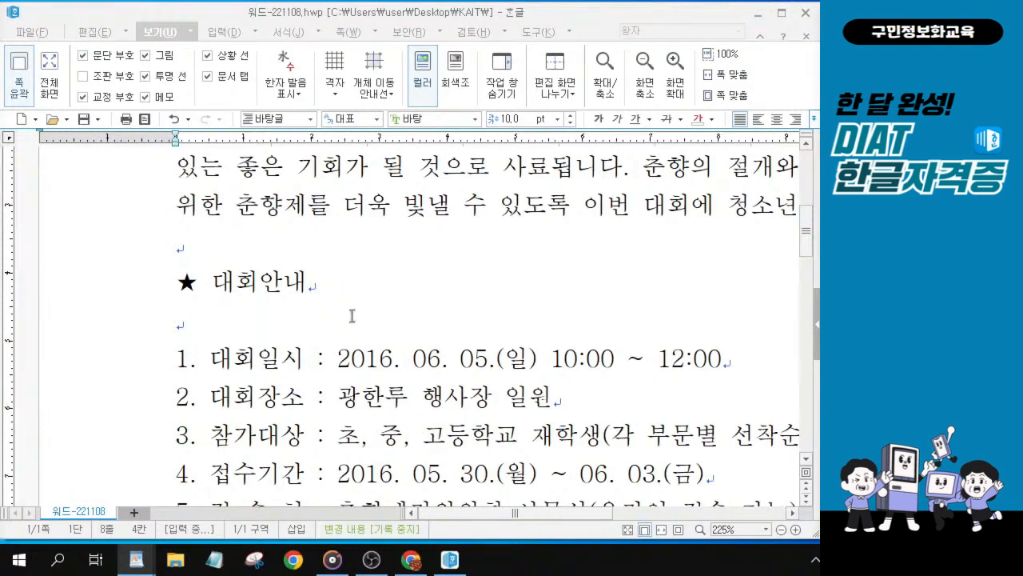
Step: Add a space and another ★ symbol at the end of the 대회안내 heading
left_click(331, 287)
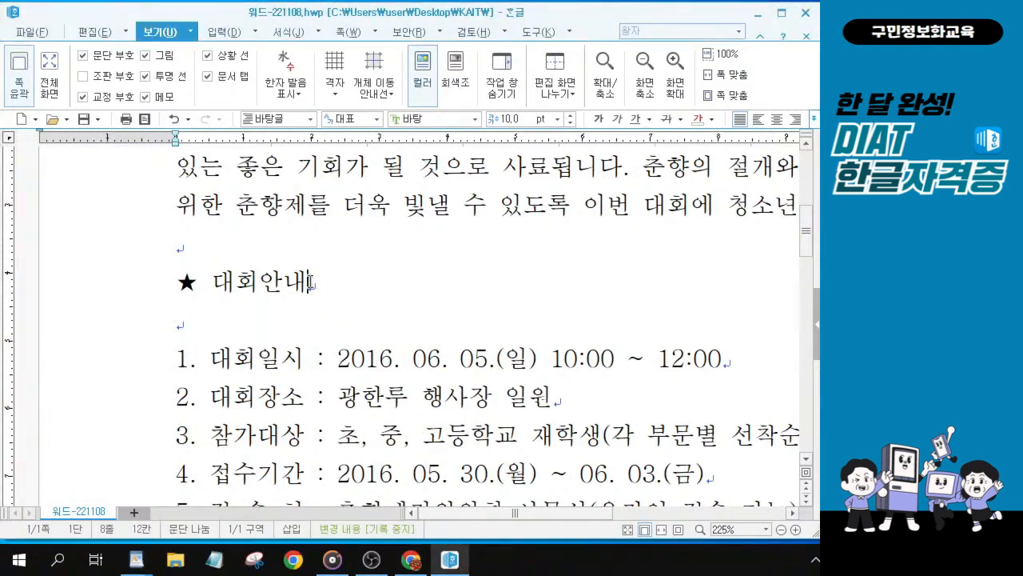
left_click(311, 281)
key("ctrl+F10")
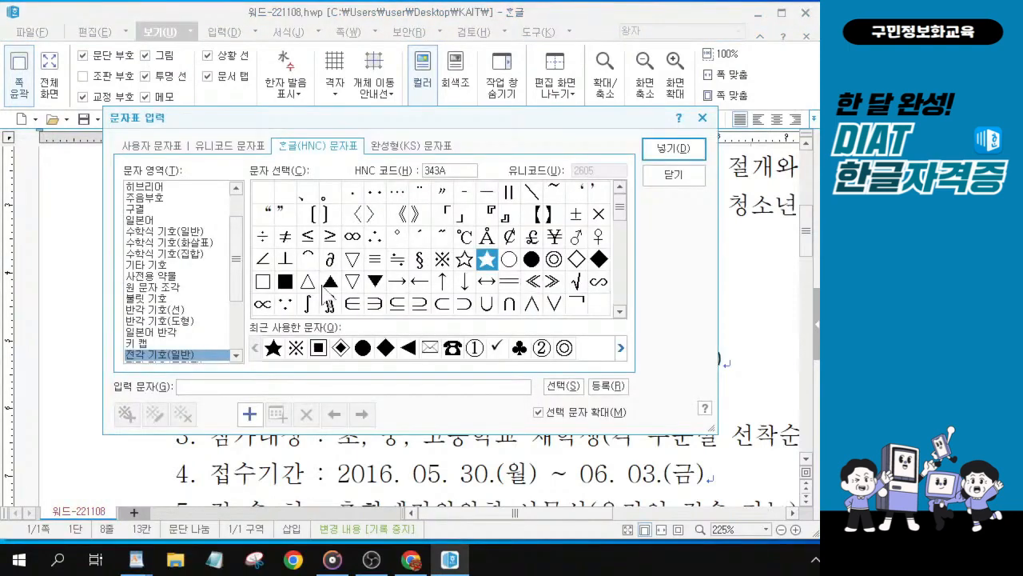
left_click_drag(419, 122, 379, 120)
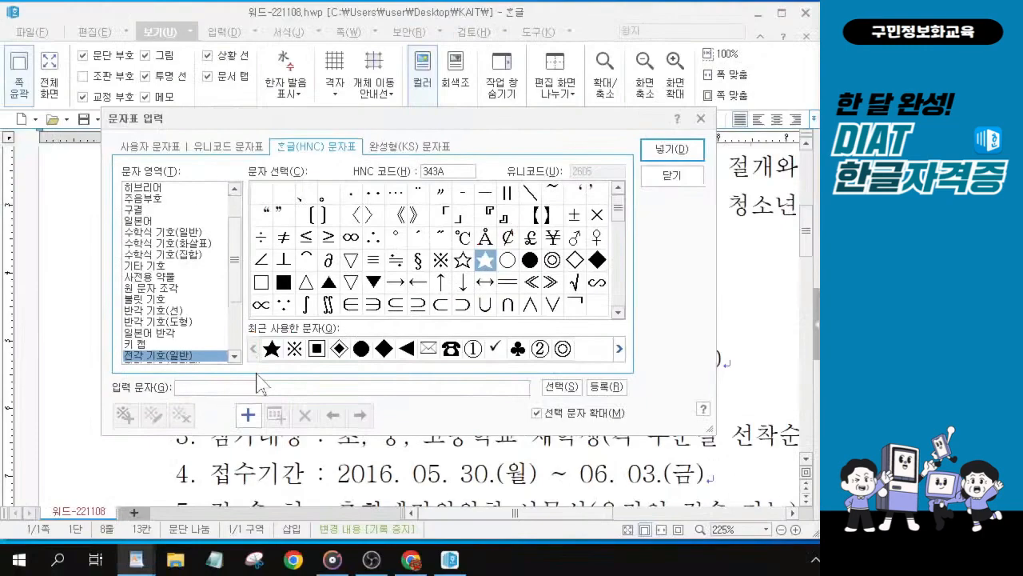
left_click(272, 364)
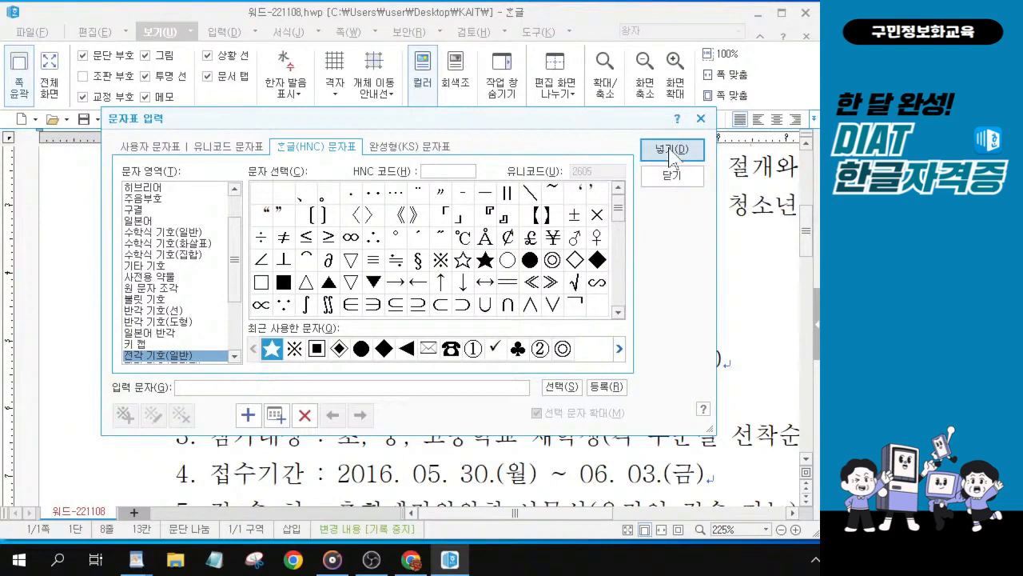
key("ctrl")
left_click(670, 150)
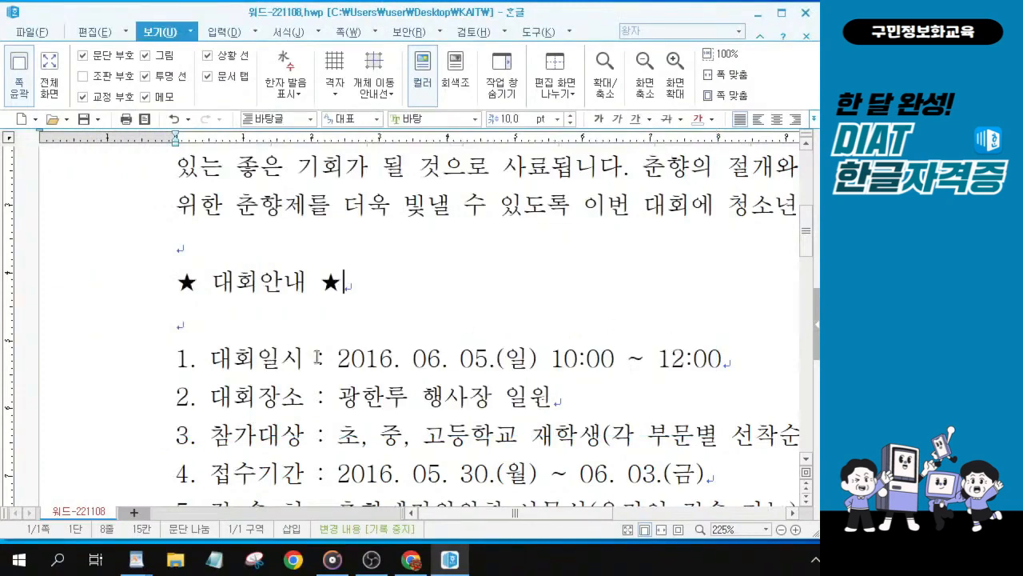
Step: Insert a ※ symbol followed by a space at the start of the 기타사항 heading
scroll(378, 356, "down", 1)
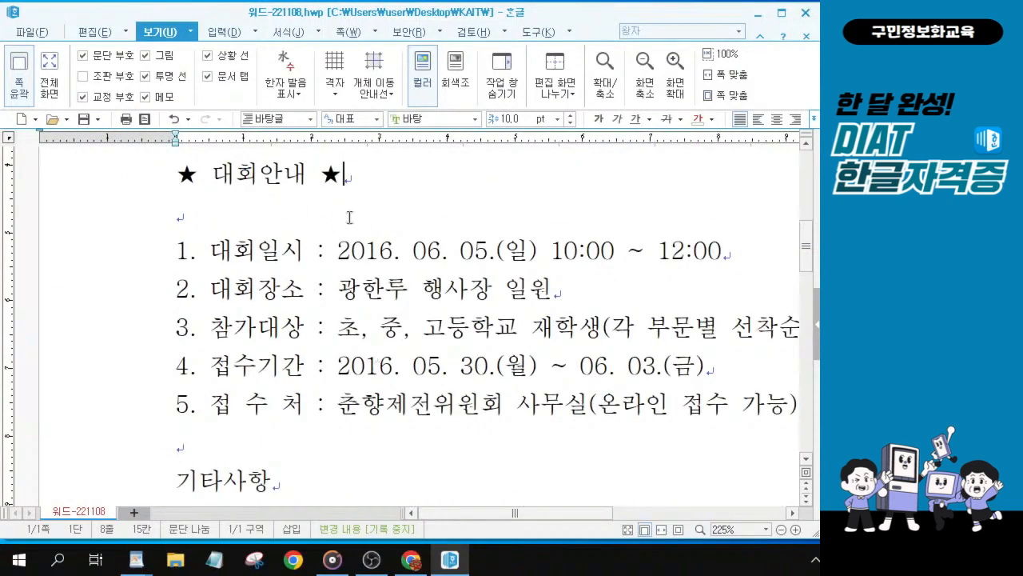
scroll(259, 320, "down", 1)
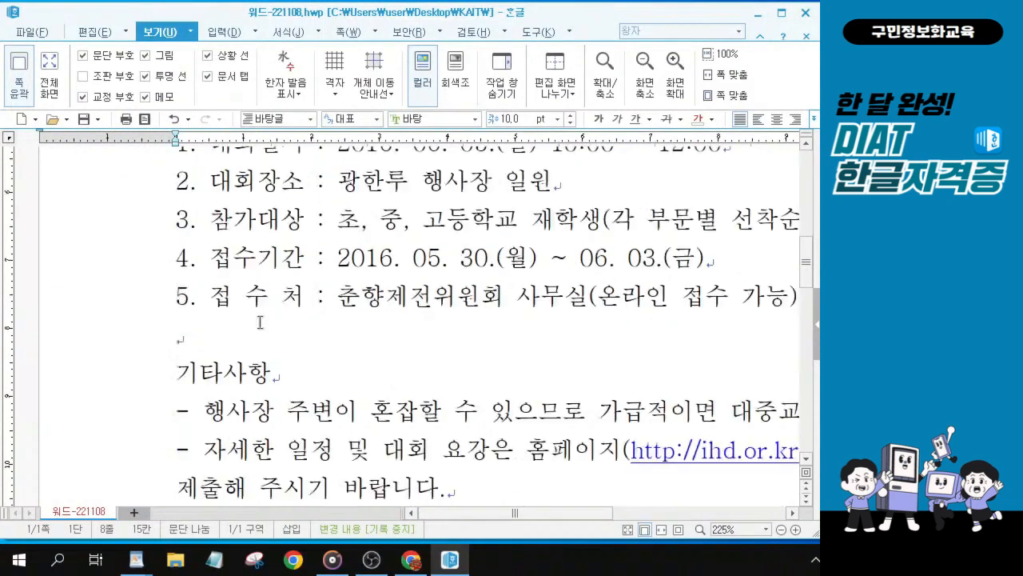
left_click(179, 373)
left_click(183, 373)
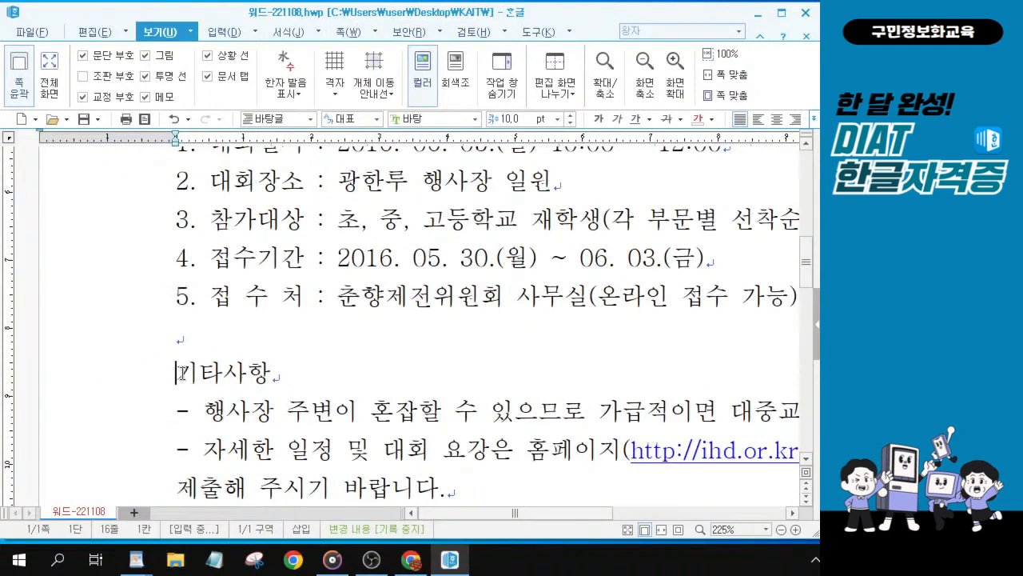
key("alt+Tab")
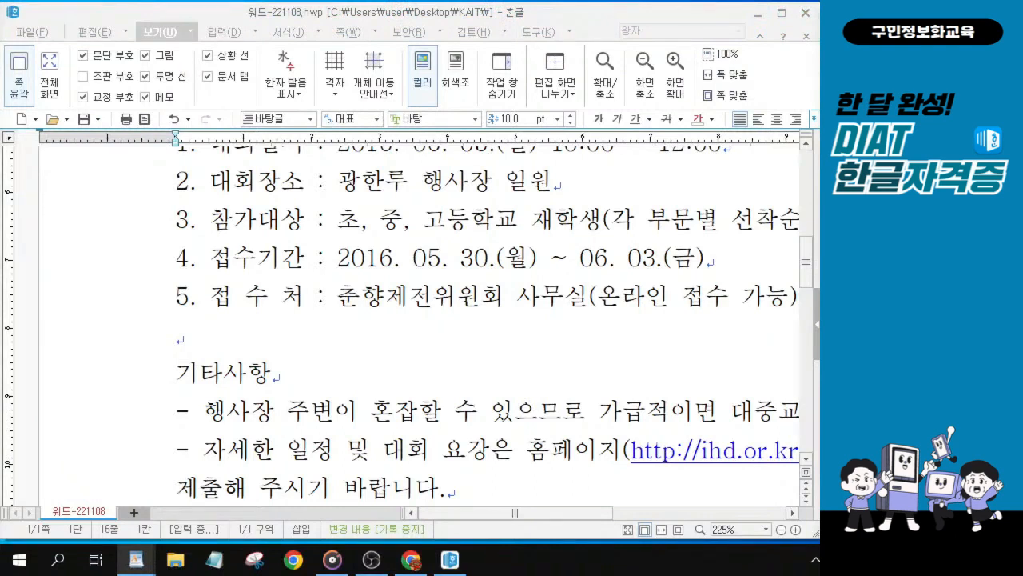
left_click(181, 373)
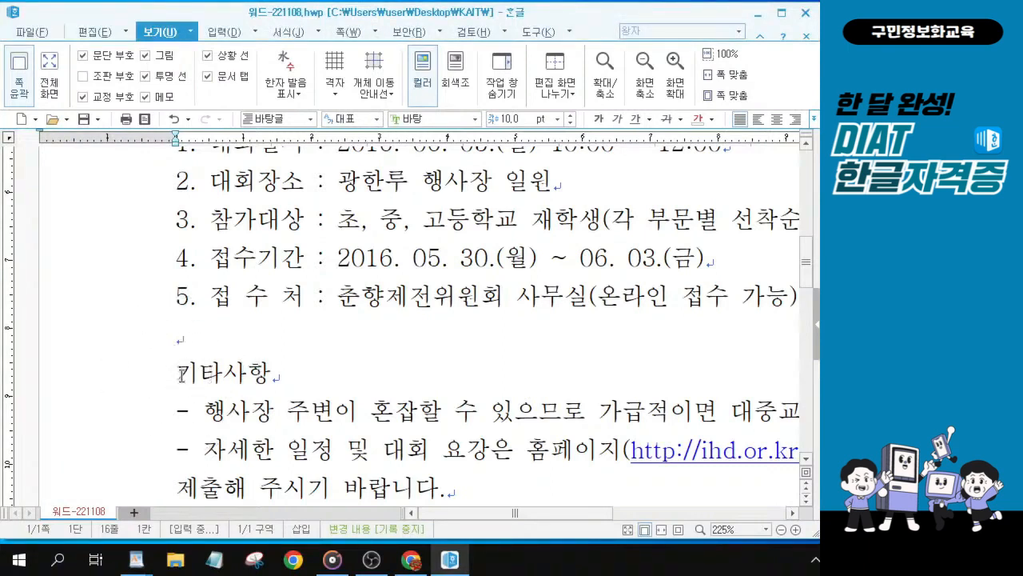
left_click(182, 374)
left_click(181, 373)
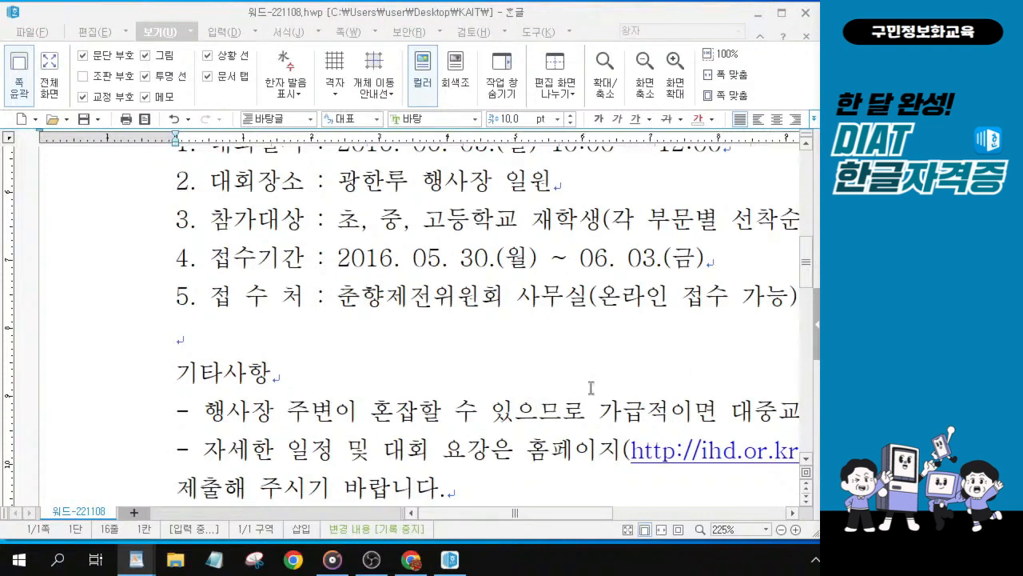
left_click(176, 373)
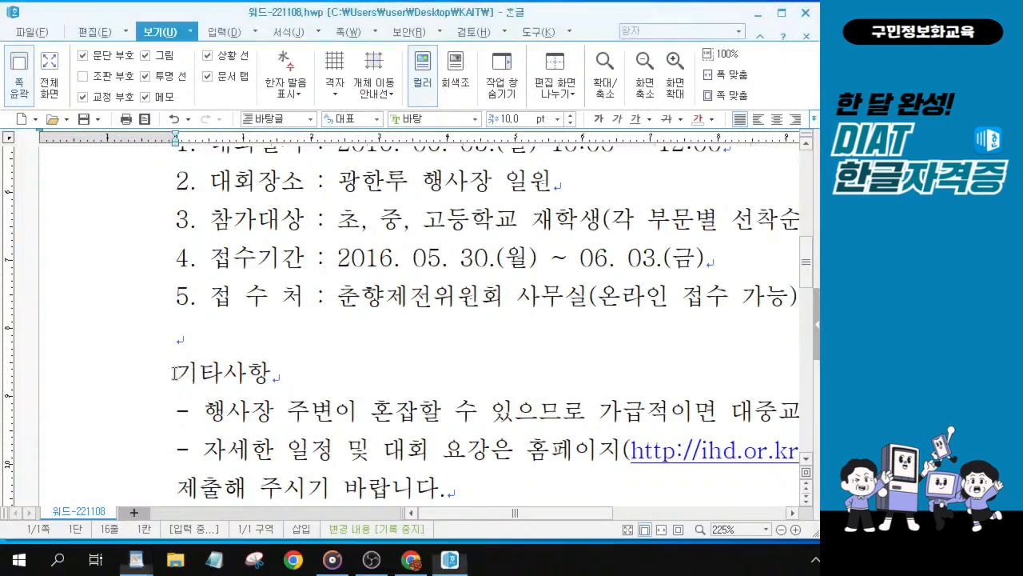
key("ctrl+F10")
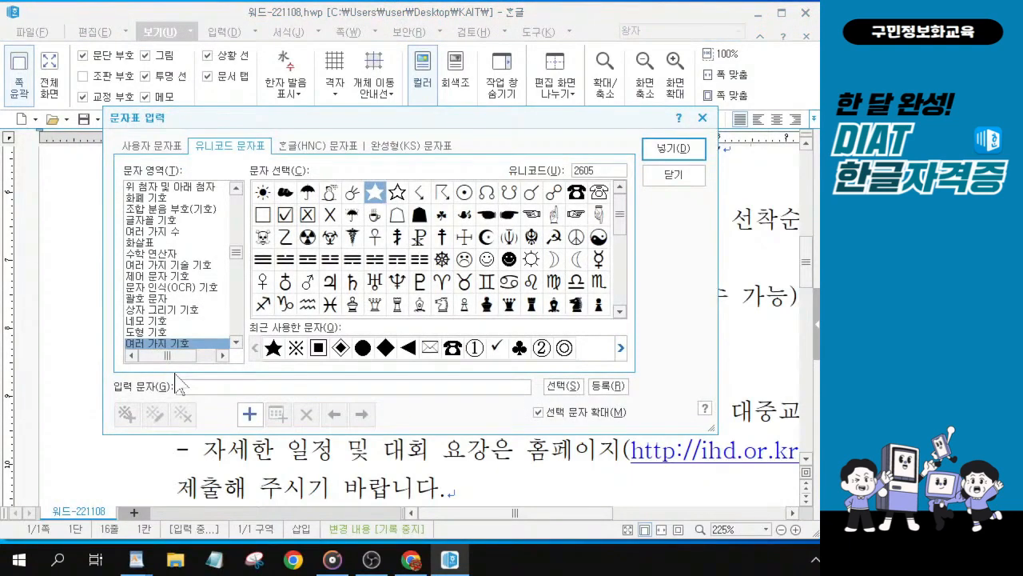
left_click(328, 147)
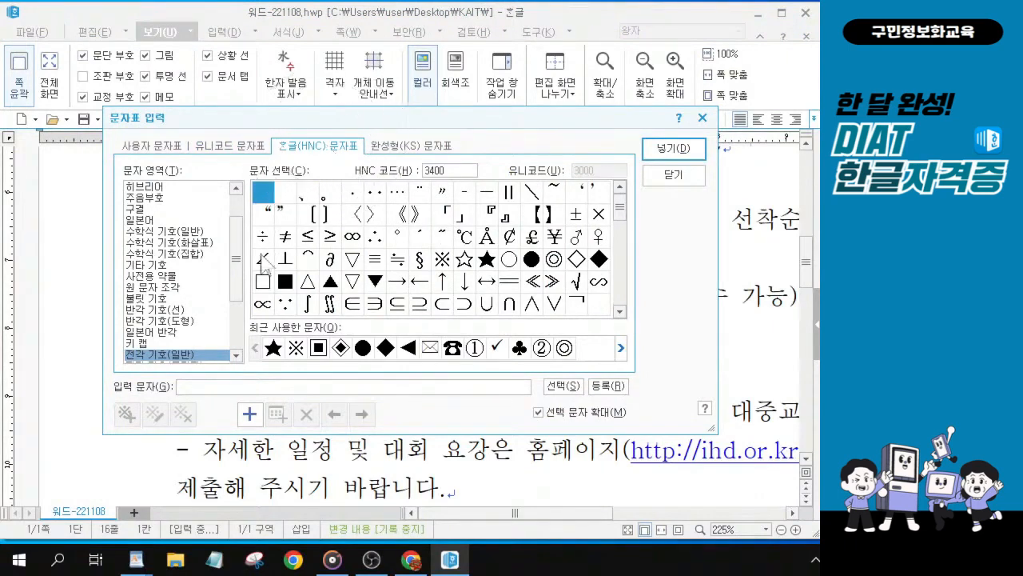
left_click_drag(236, 252, 236, 351)
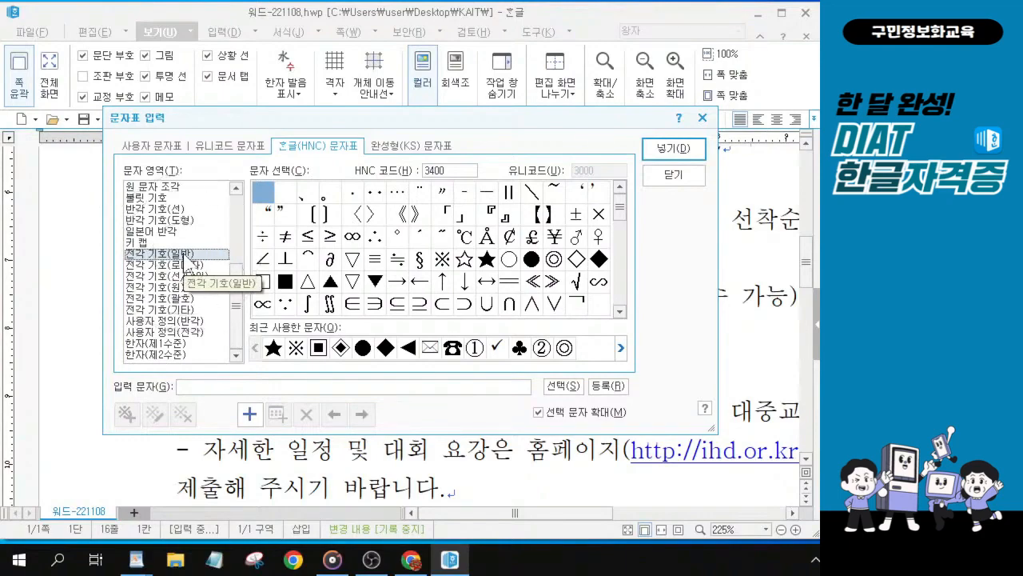
left_click(442, 260)
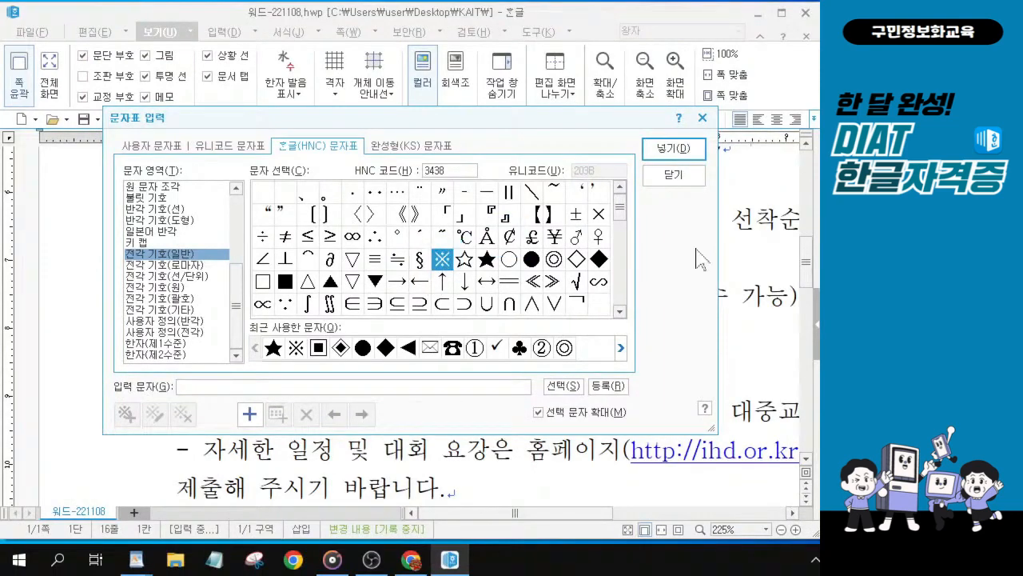
left_click(657, 152)
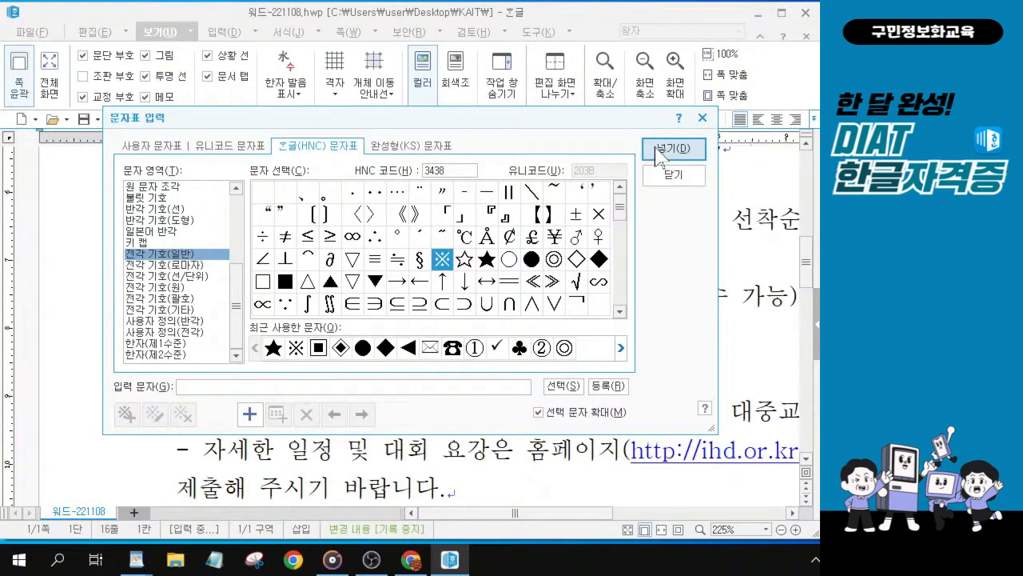
left_click(657, 151)
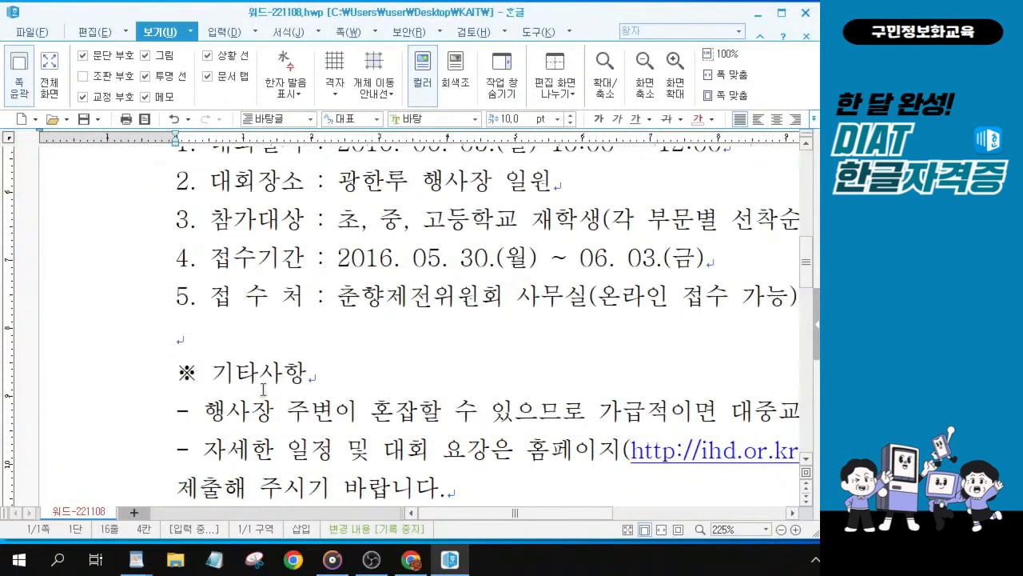
left_click(216, 373)
scroll(310, 233, "up", 5)
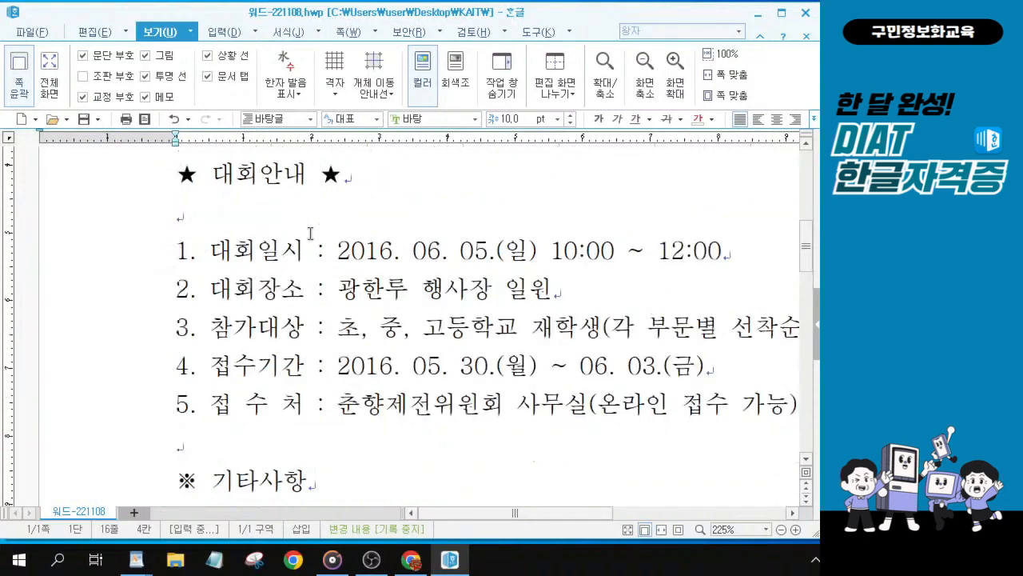
scroll(293, 328, "up", 5)
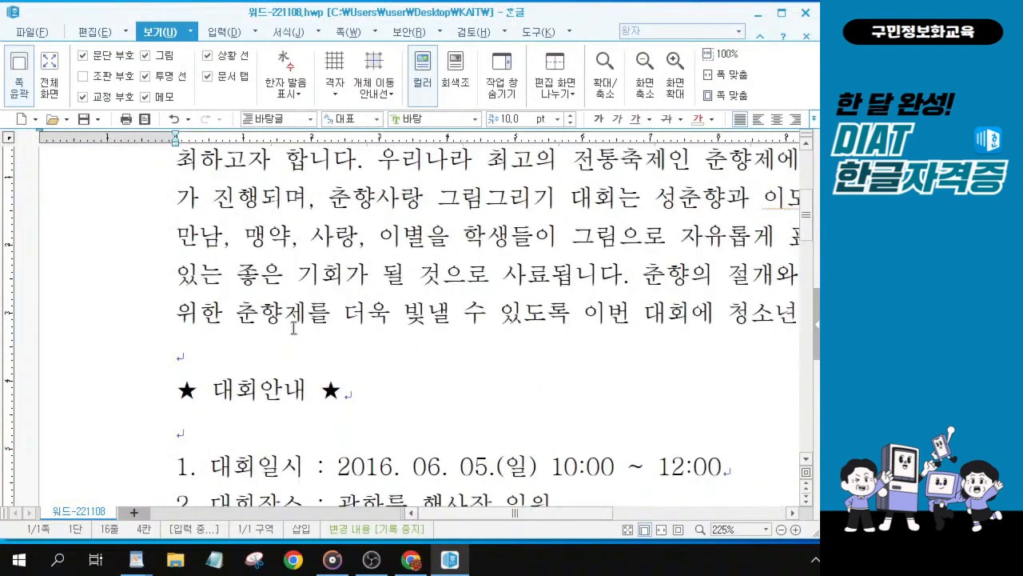
left_click(278, 242)
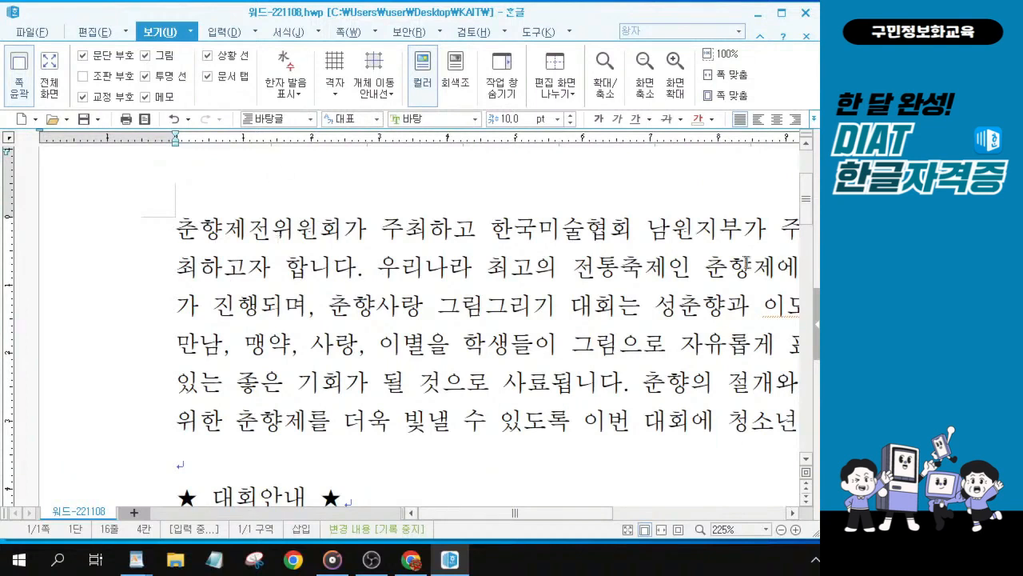
Step: Make the phrase 제85회 춘향사랑 그림그리기 대회 in the first paragraph bold and italic
scroll(489, 202, "down", 5)
scroll(489, 203, "up", 5)
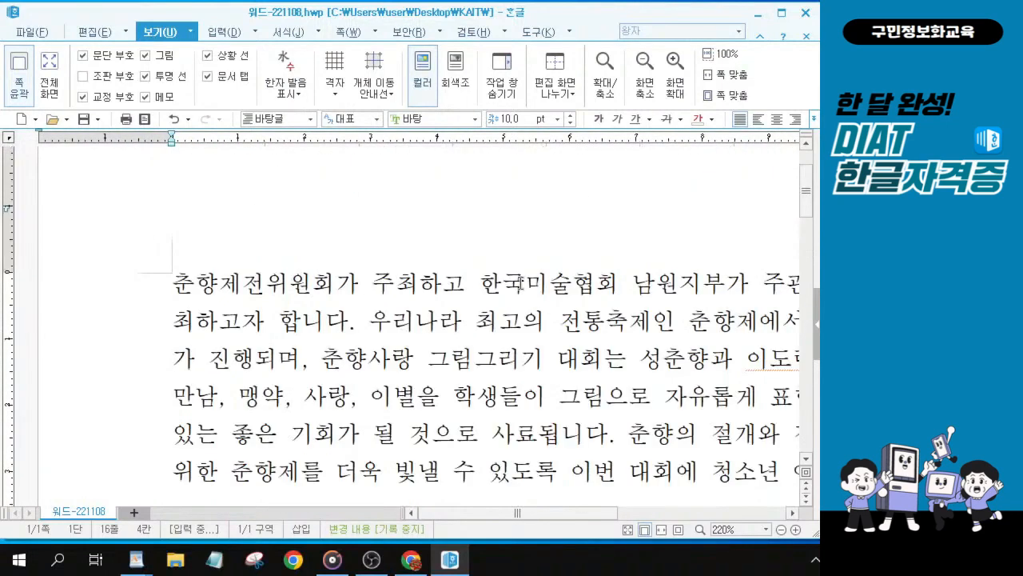
left_click(464, 286)
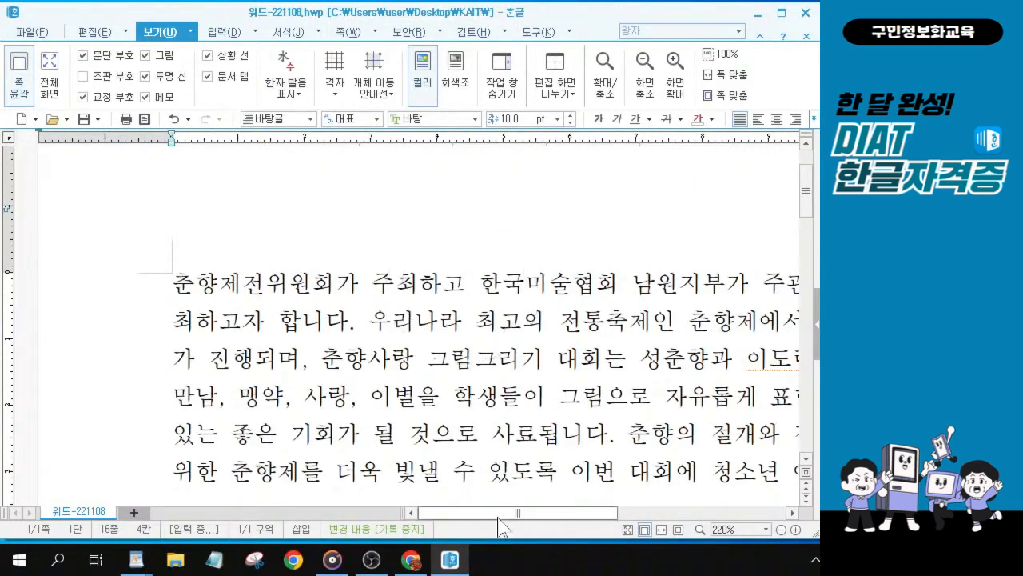
left_click_drag(514, 512, 654, 515)
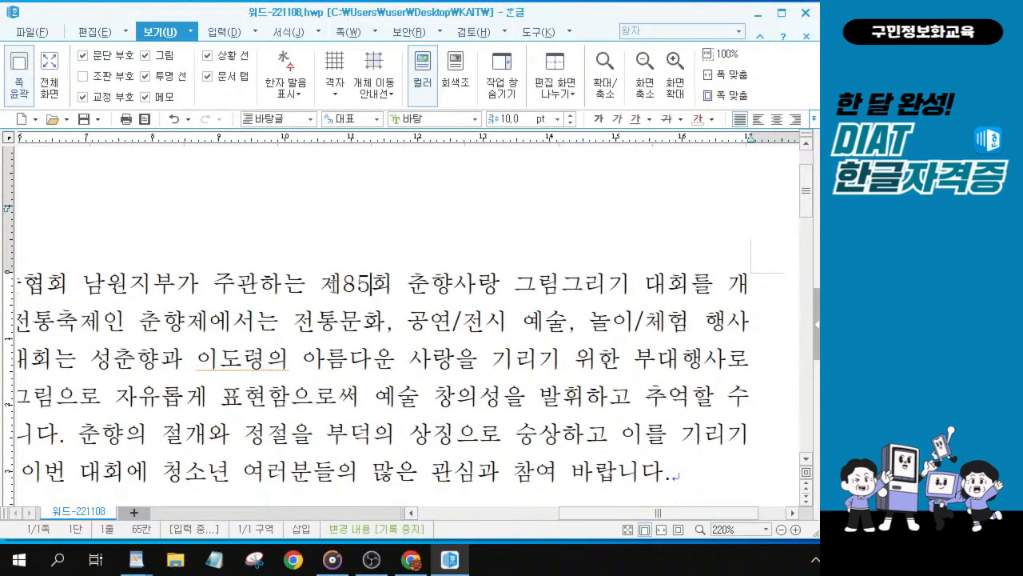
left_click_drag(321, 285, 688, 275)
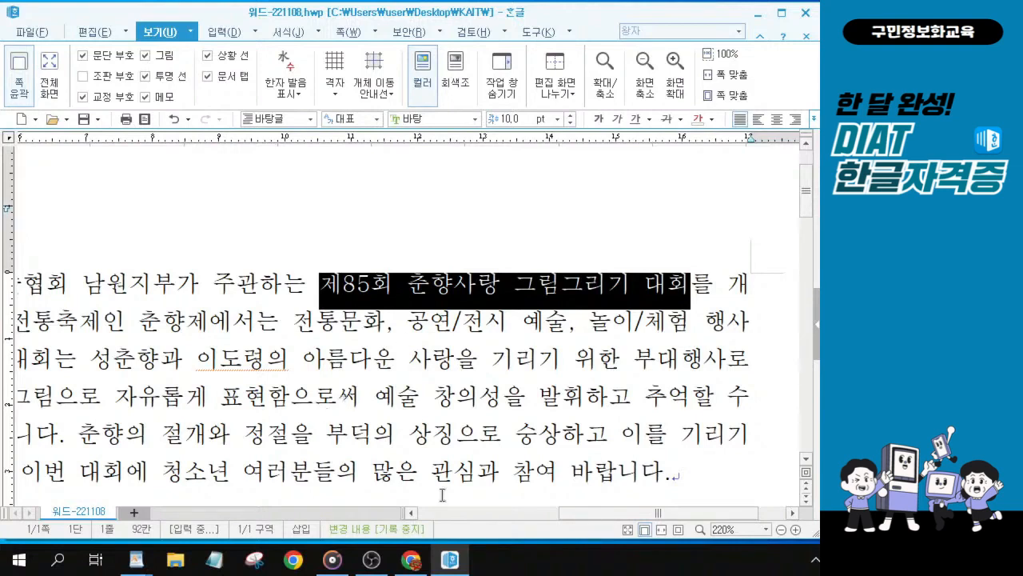
key("alt+Tab")
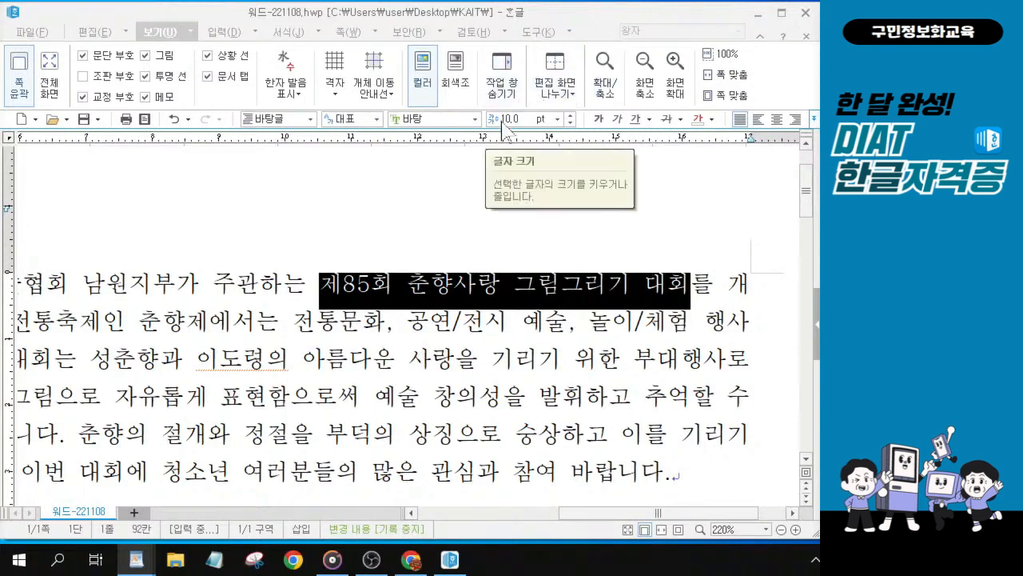
left_click(617, 118)
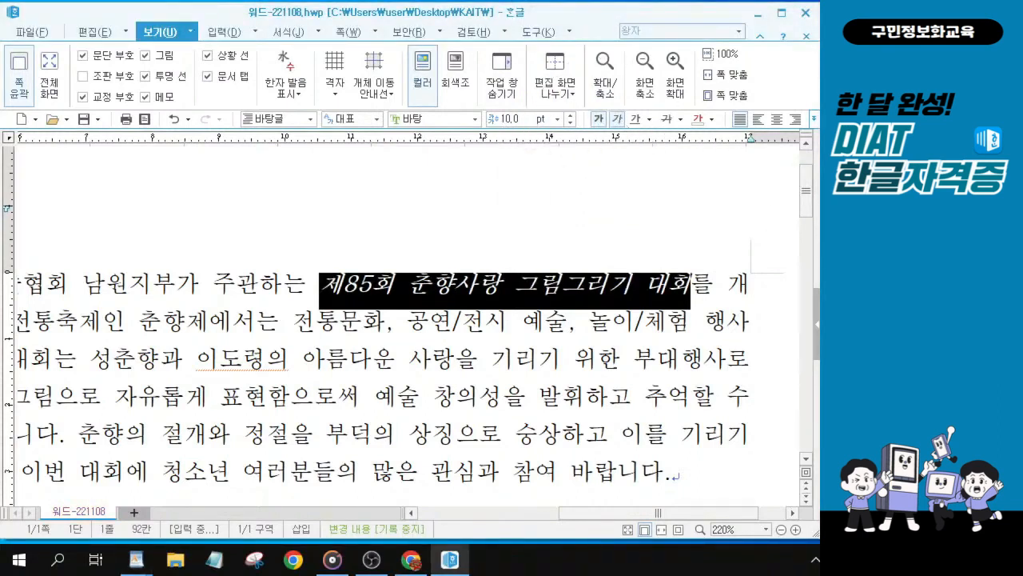
left_click(879, 160)
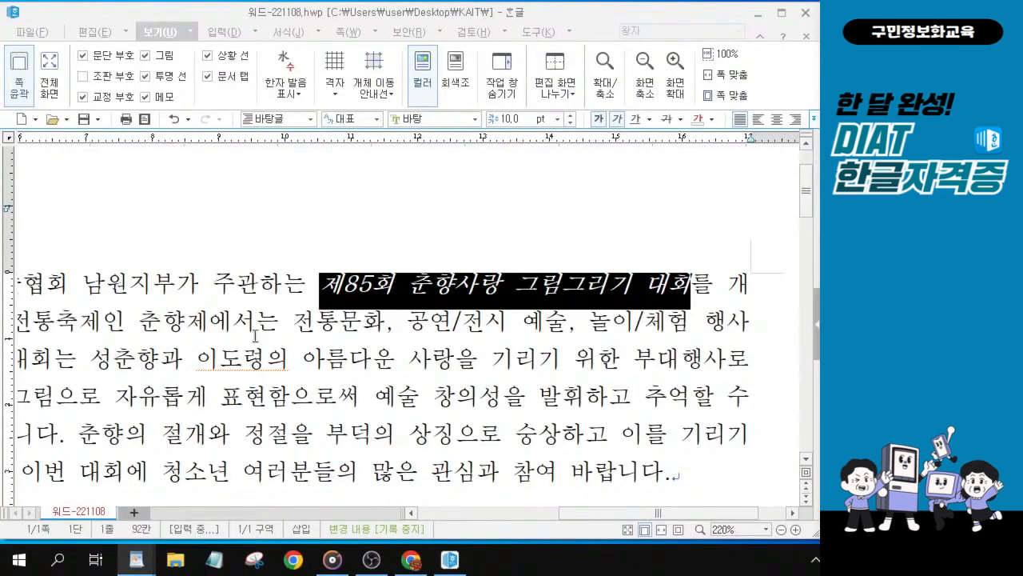
left_click(264, 321)
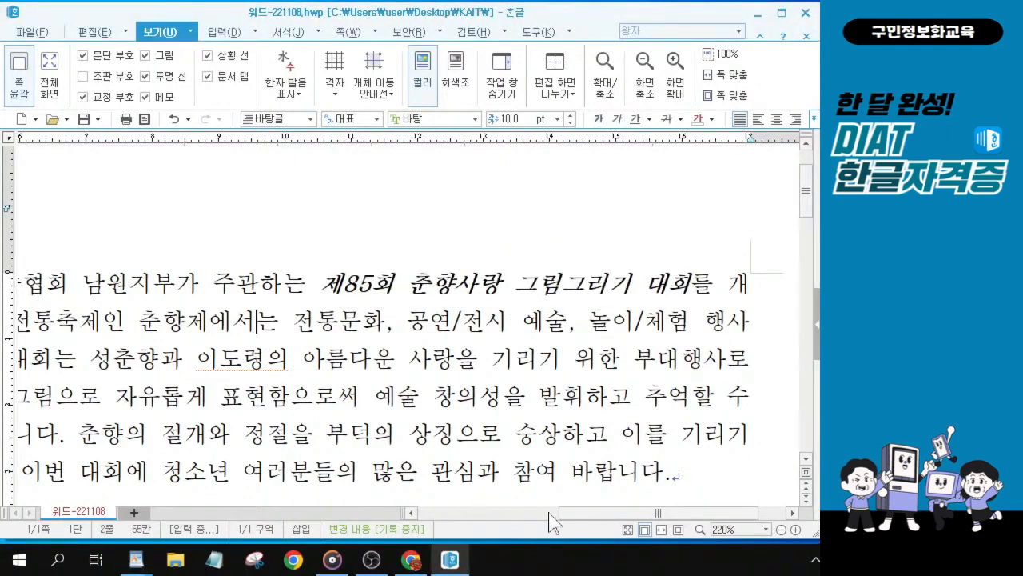
Step: Select the ★ 대회안내 ★ heading and change its font to 중고딕
left_click_drag(563, 514, 460, 550)
scroll(344, 373, "down", 3)
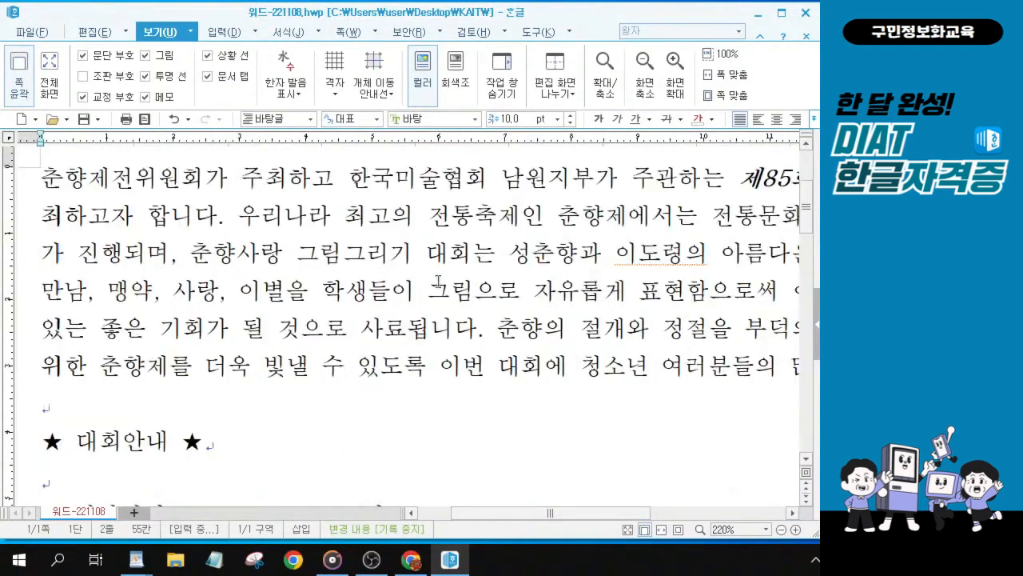
key("ctrl")
key("ctrl")
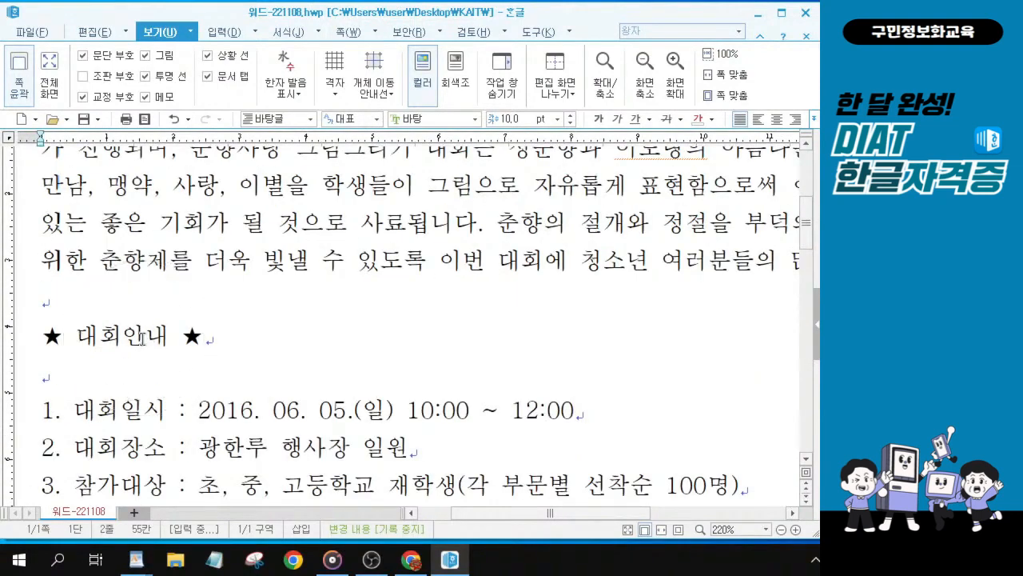
key("ctrl")
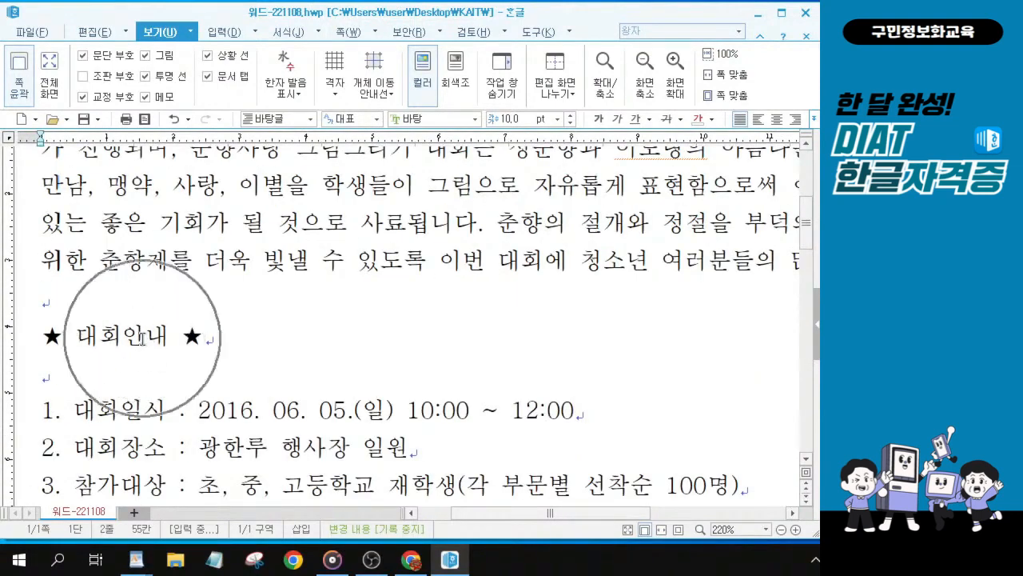
left_click_drag(222, 338, 38, 331)
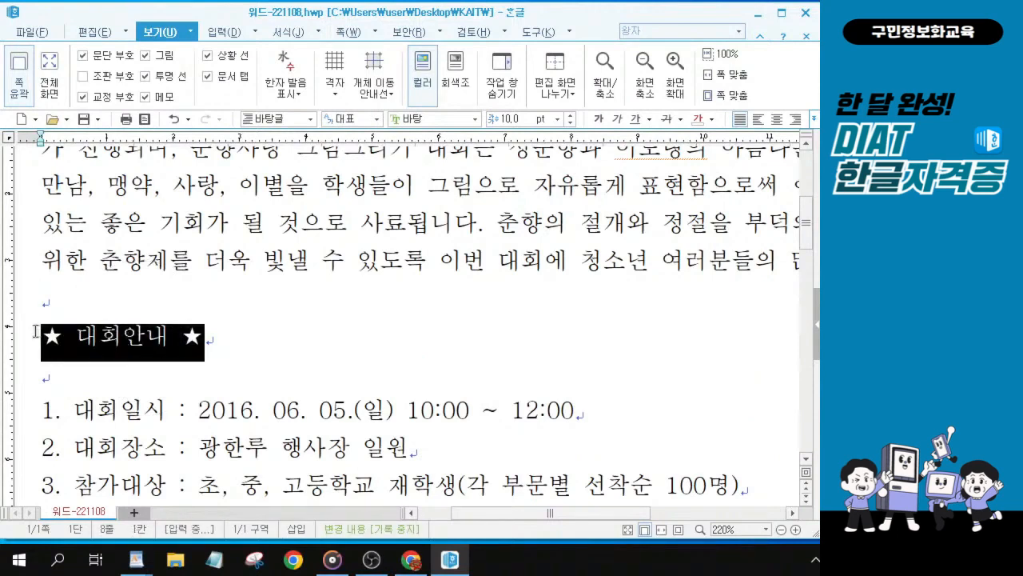
left_click_drag(274, 338, 17, 335)
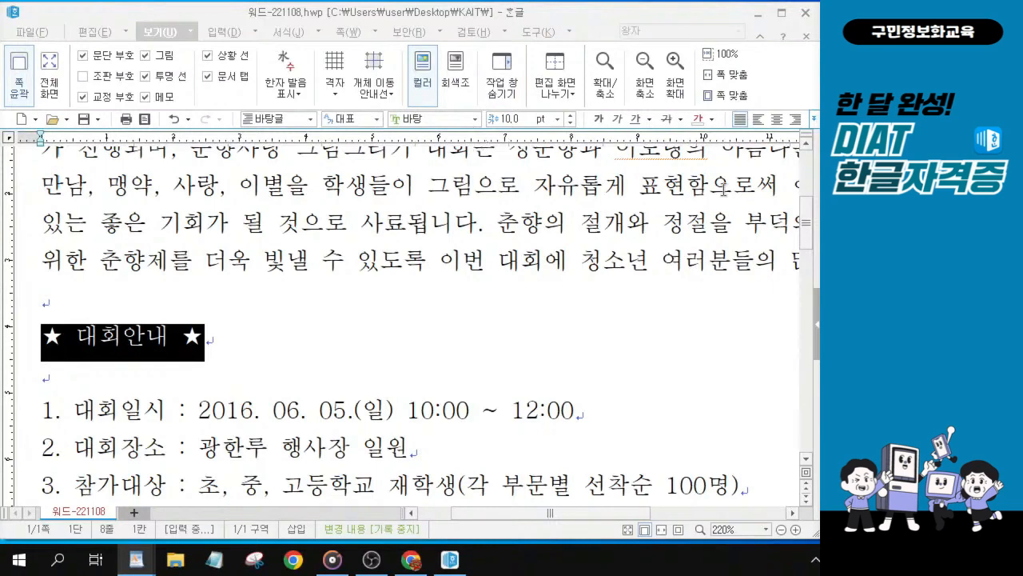
left_click(477, 120)
left_click(478, 120)
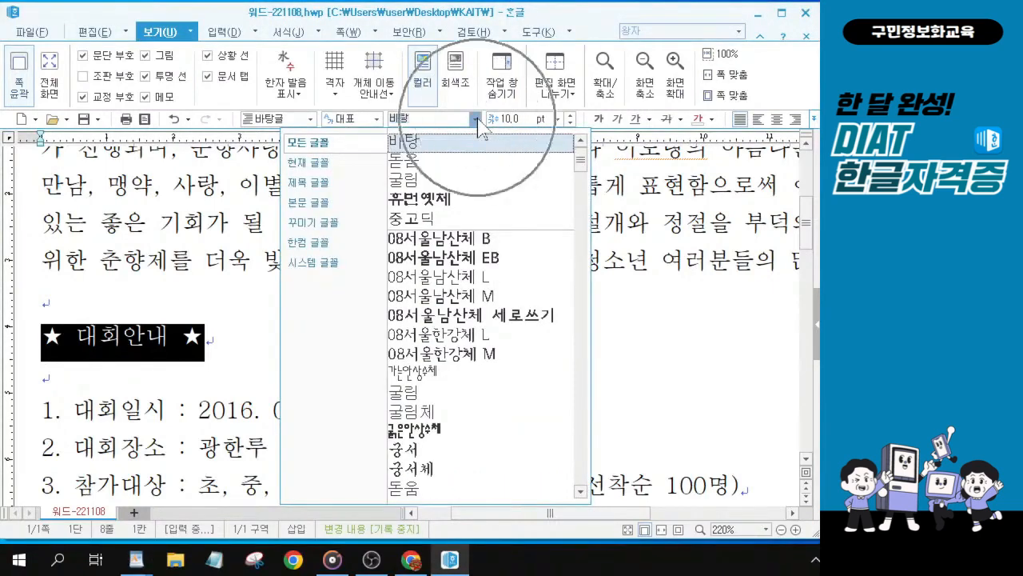
left_click(478, 119)
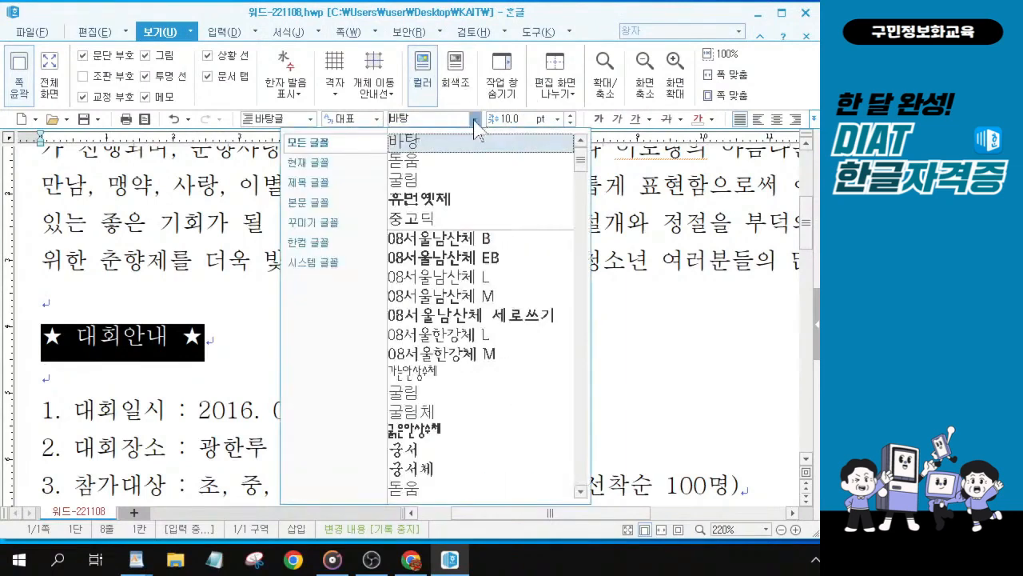
scroll(480, 376, "down", 6)
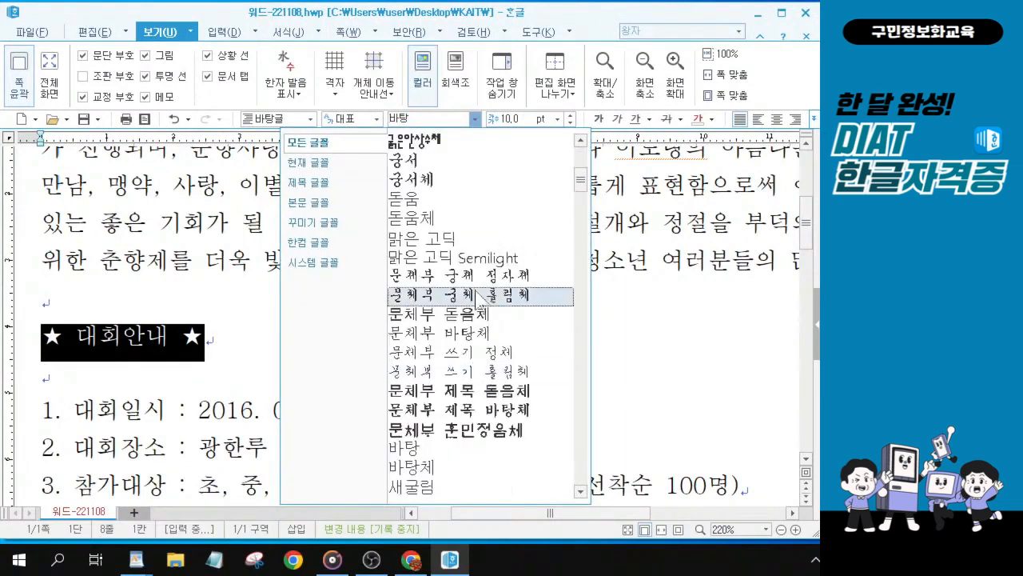
scroll(480, 302, "down", 1)
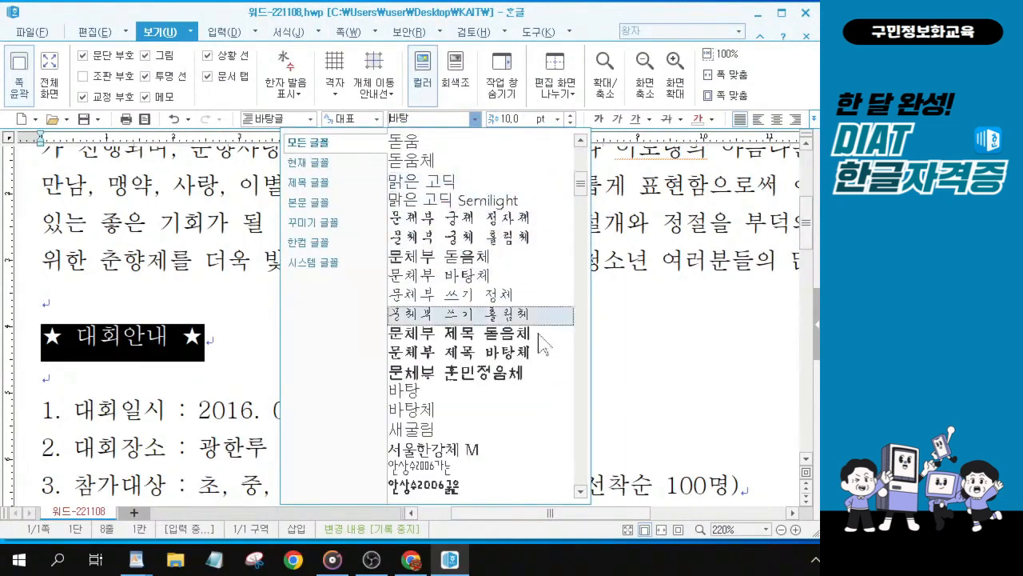
scroll(480, 240, "up", 1)
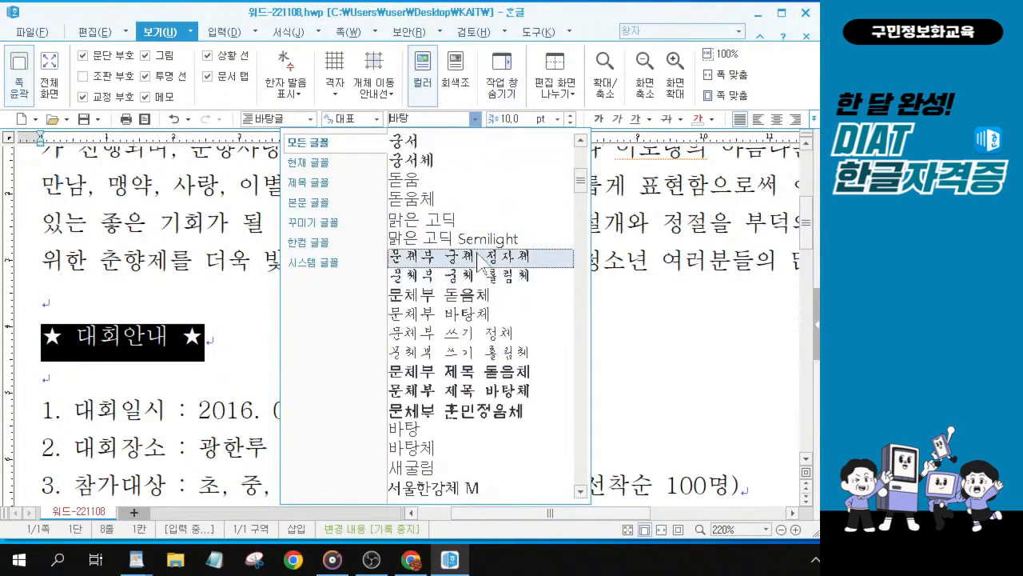
scroll(480, 240, "down", 1)
left_click_drag(580, 188, 575, 382)
scroll(579, 384, "up", 2)
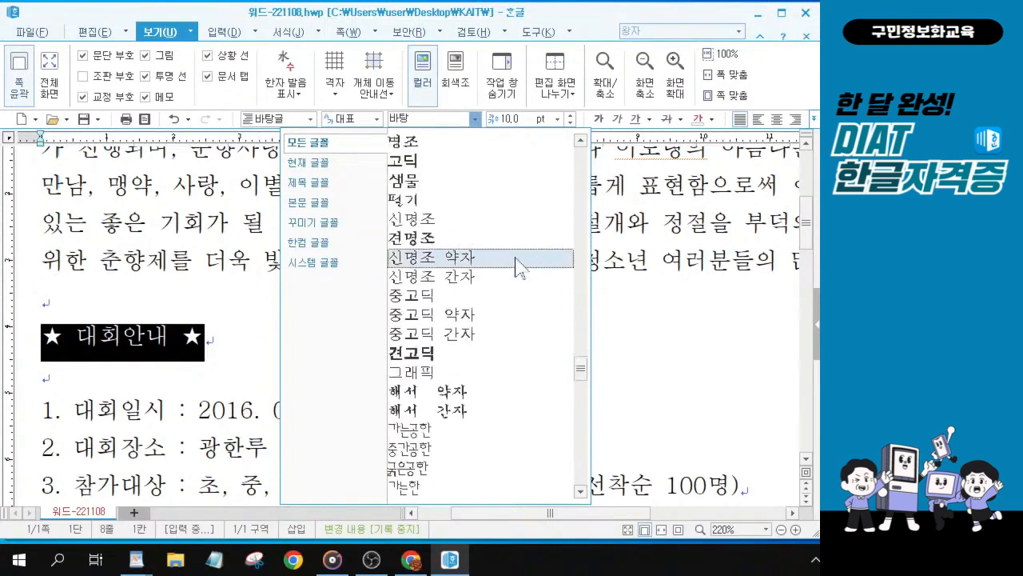
scroll(519, 266, "up", 3)
scroll(518, 264, "up", 1)
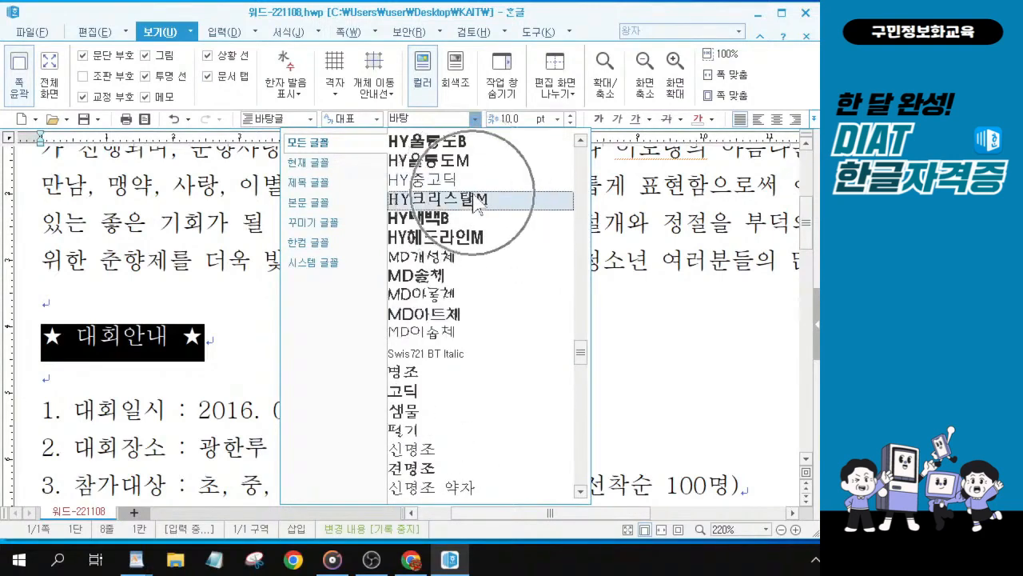
scroll(464, 308, "down", 2)
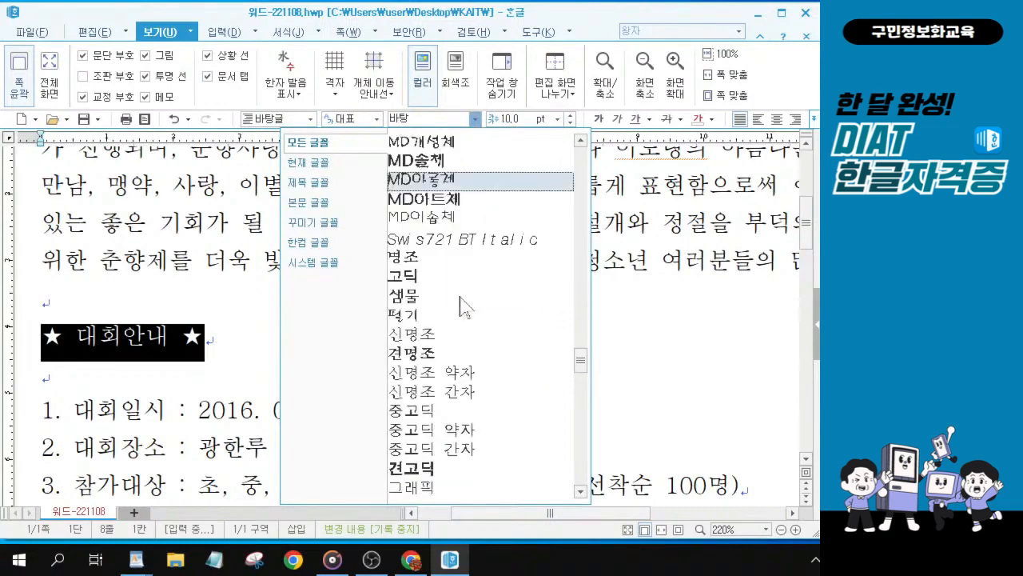
scroll(463, 308, "down", 2)
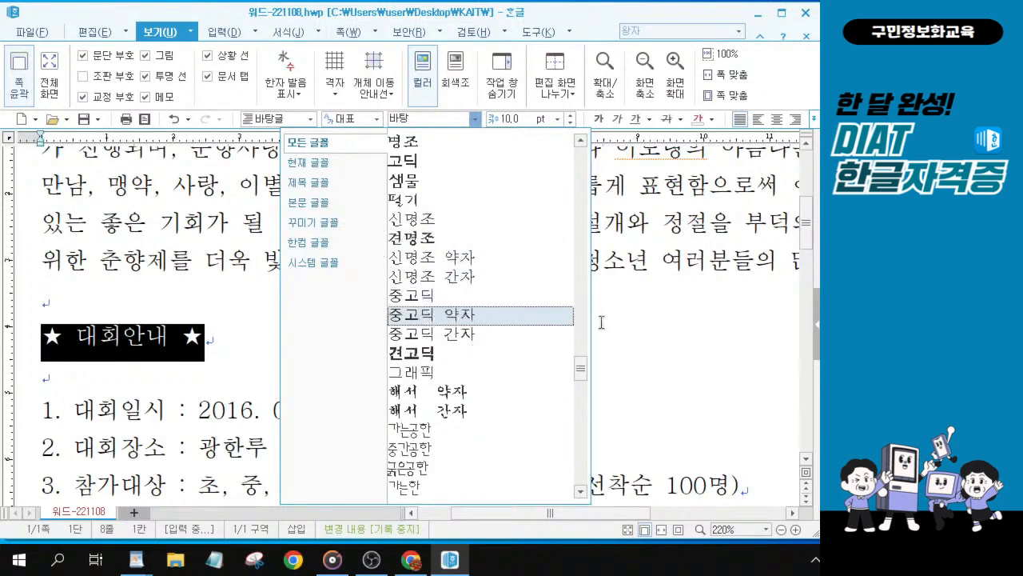
left_click_drag(581, 367, 585, 222)
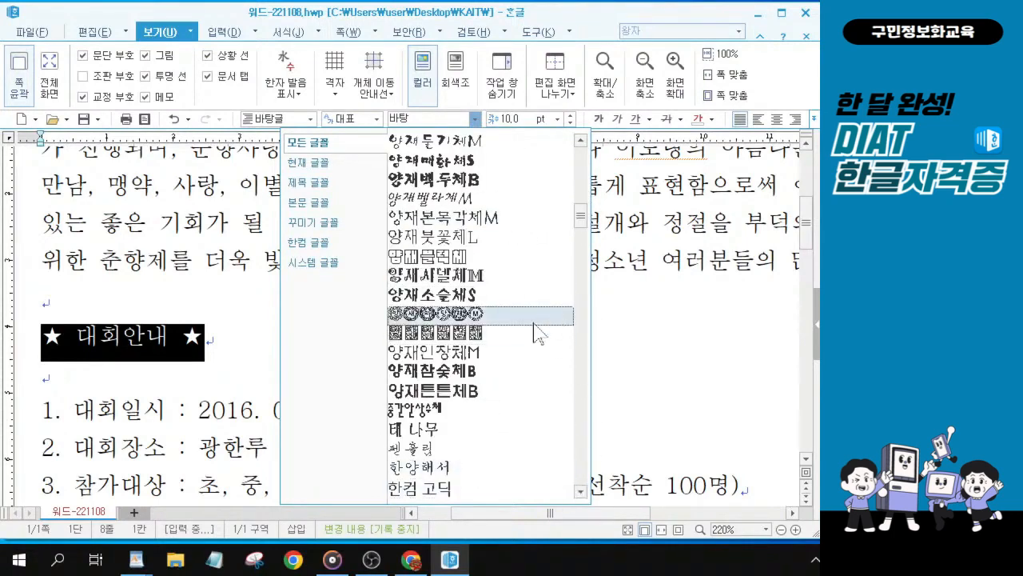
scroll(537, 331, "down", 4)
scroll(562, 281, "down", 3)
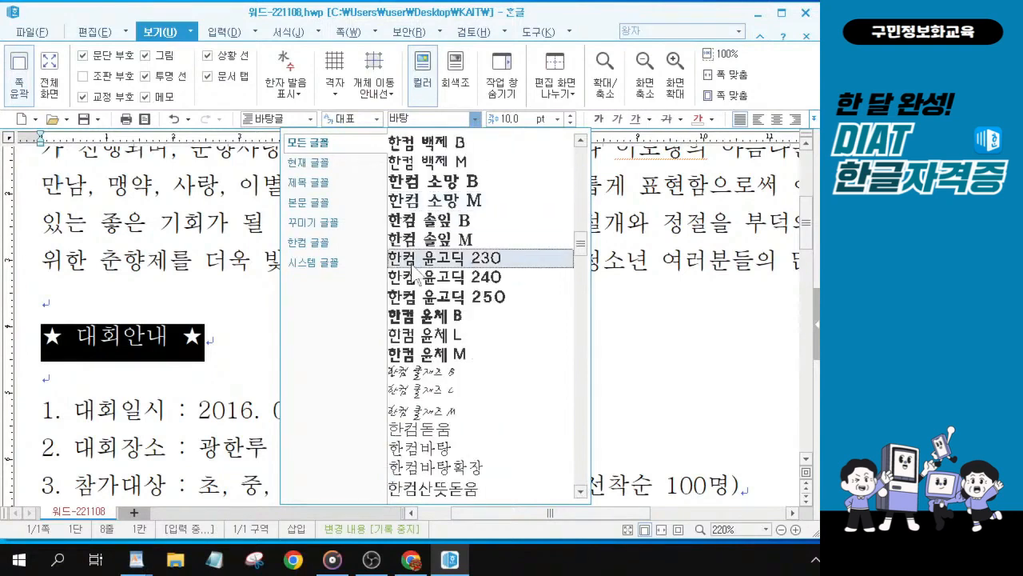
scroll(520, 320, "down", 5)
scroll(470, 322, "down", 3)
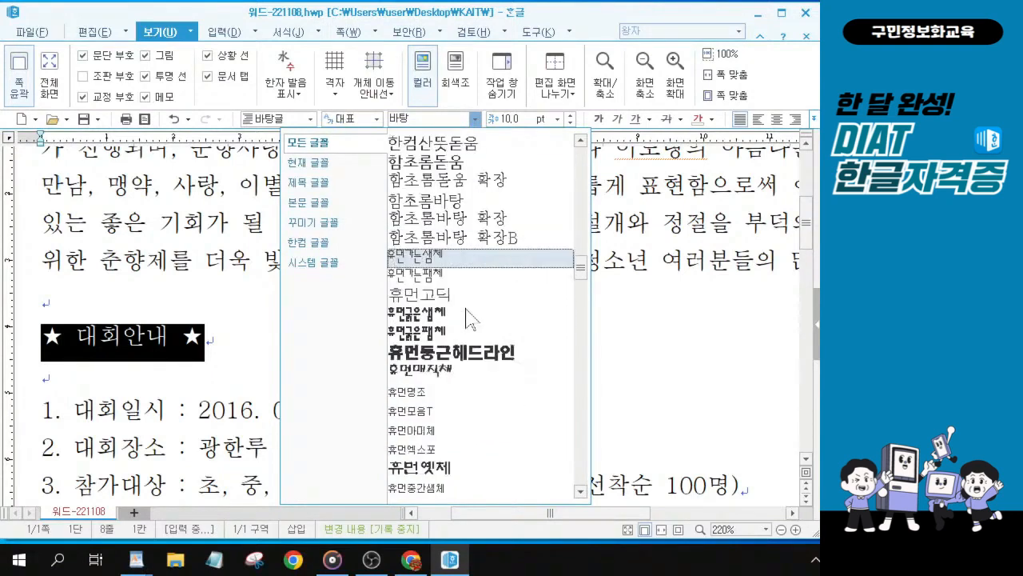
scroll(471, 334, "down", 1)
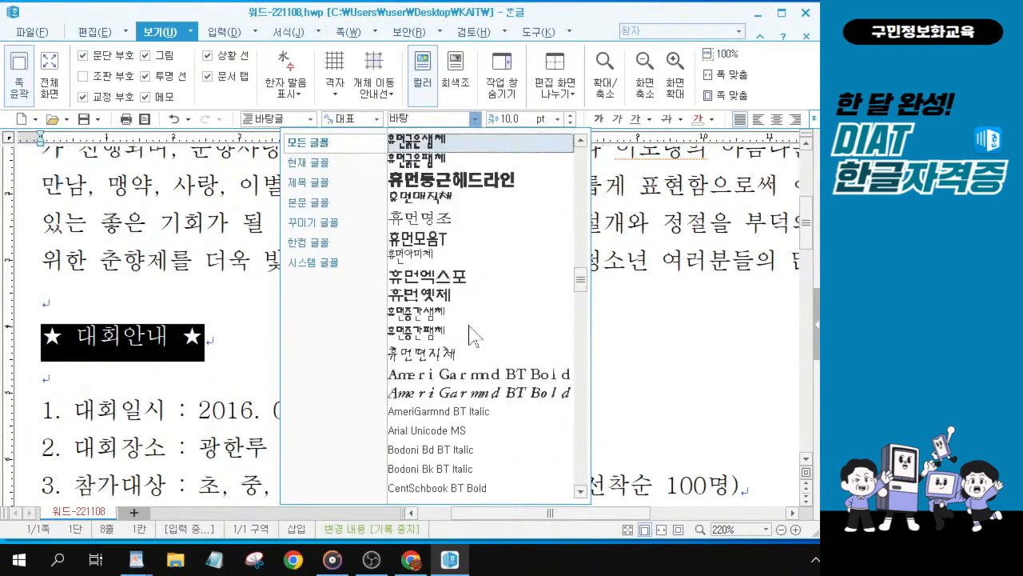
scroll(469, 334, "down", 2)
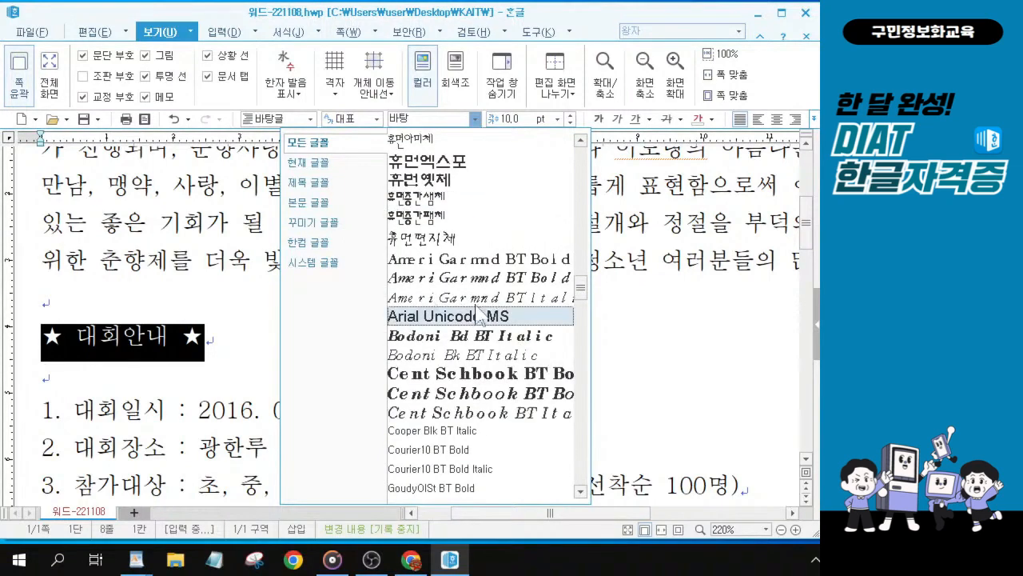
scroll(470, 336, "down", 1)
scroll(469, 339, "down", 4)
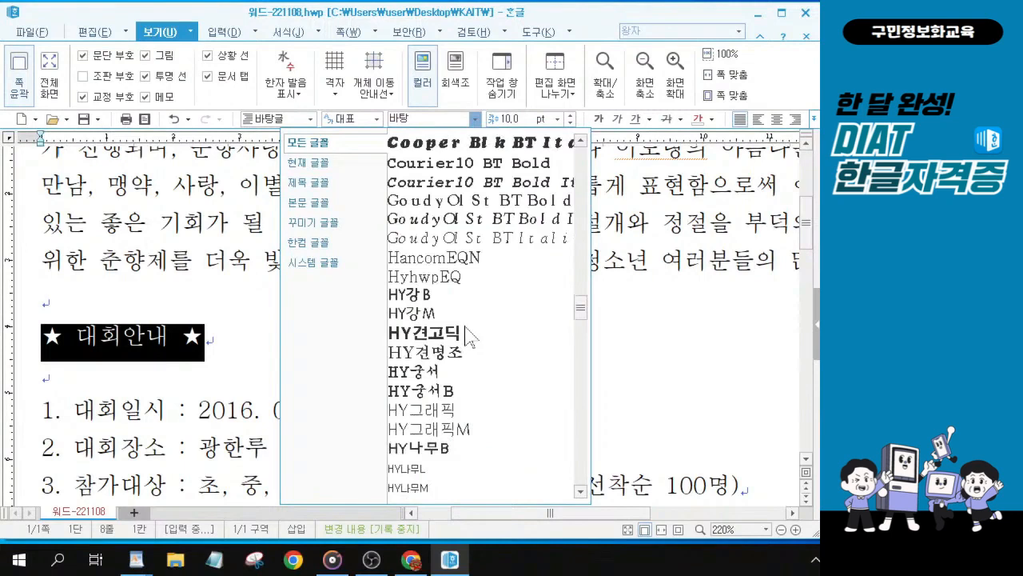
left_click(431, 358)
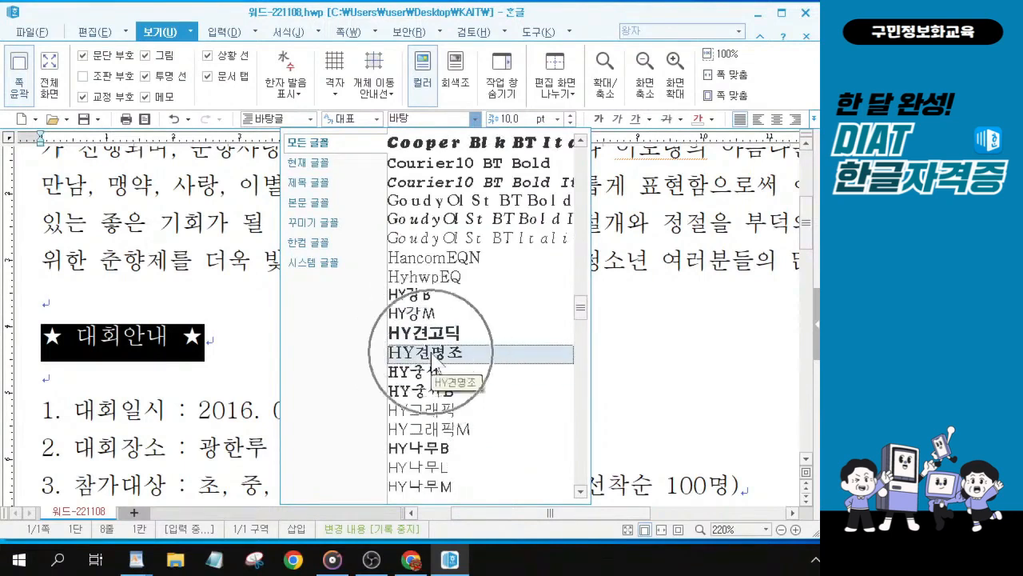
scroll(444, 358, "down", 4)
scroll(450, 360, "down", 7)
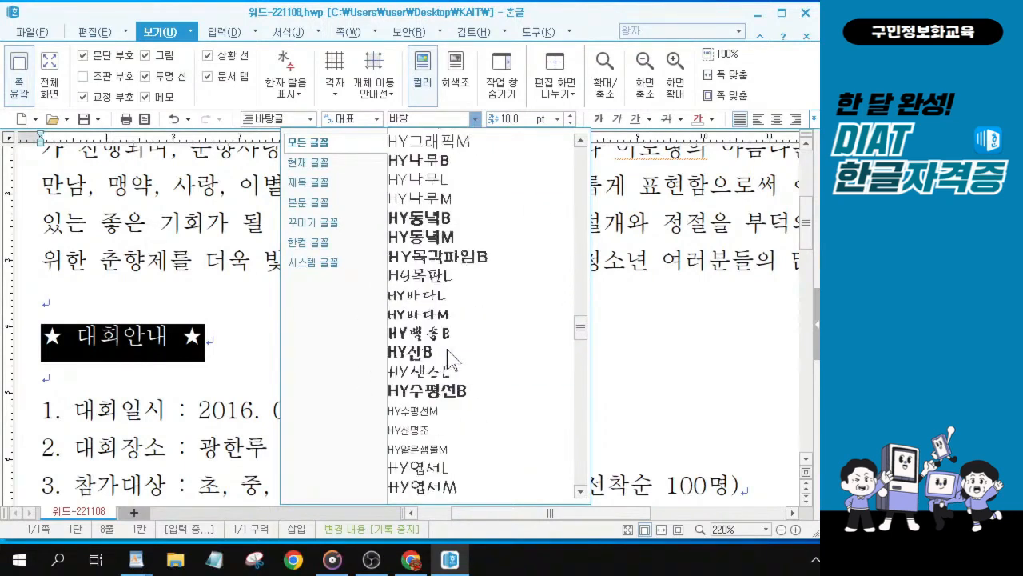
scroll(448, 358, "down", 2)
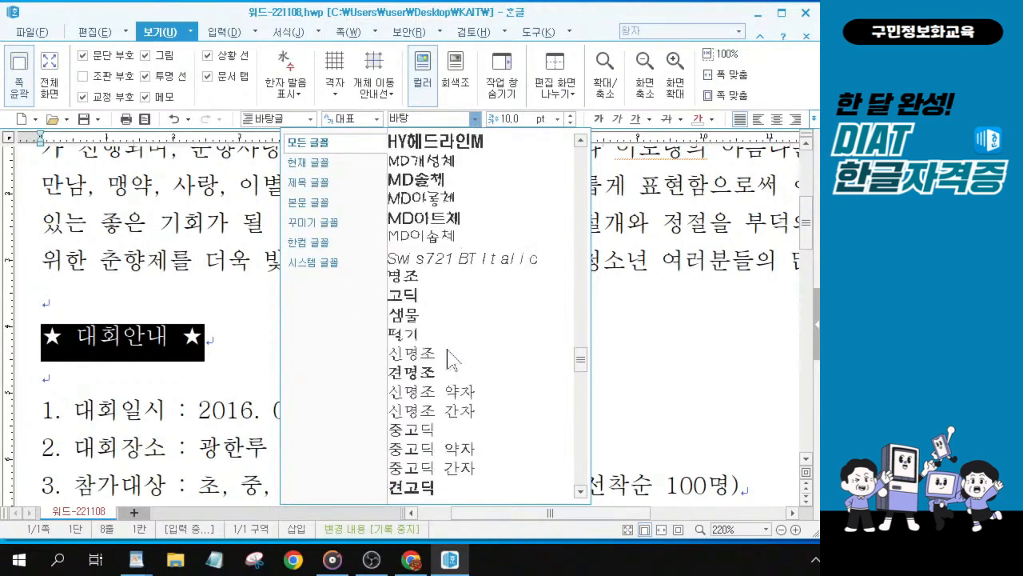
scroll(421, 427, "down", 1)
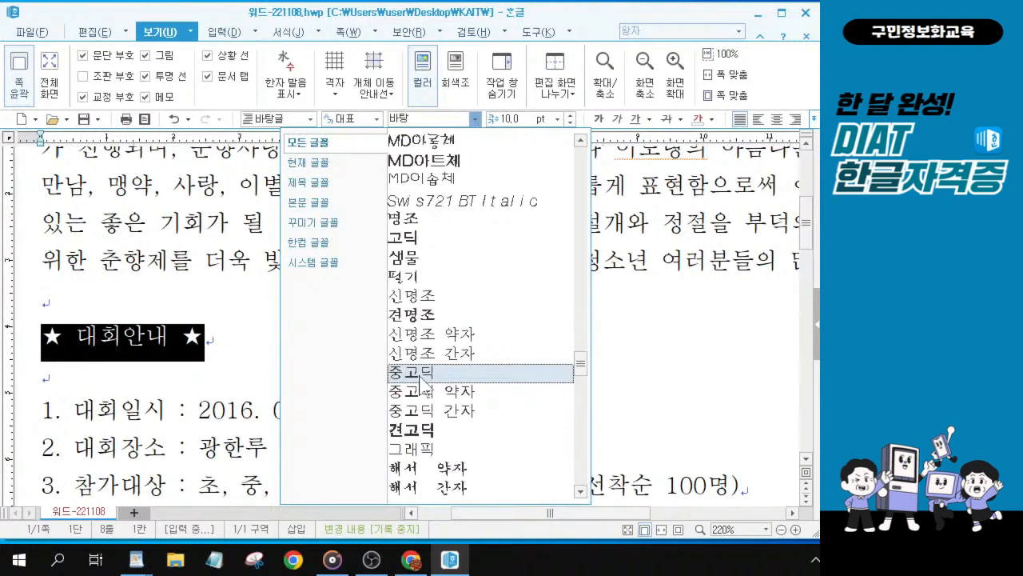
left_click(419, 374)
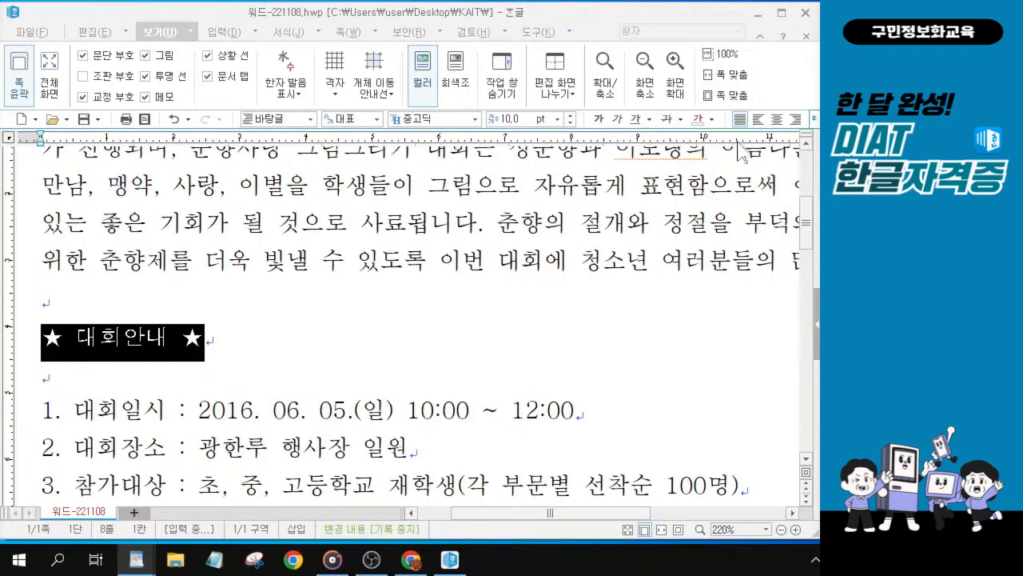
Step: Center-align the ★ 대회안내 ★ heading
left_click(777, 119)
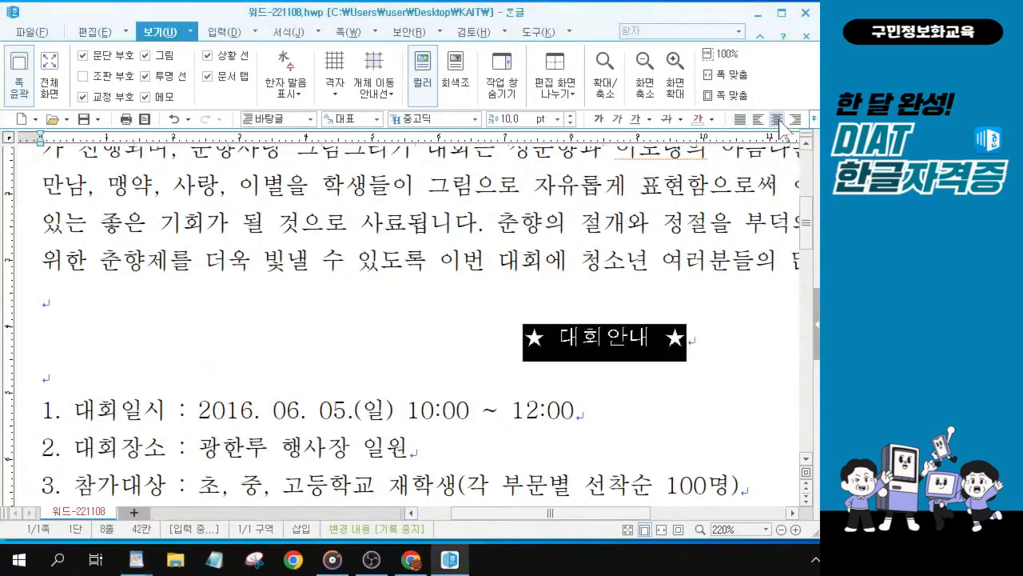
key("ctrl")
key("ctrl")
key("ctrl")
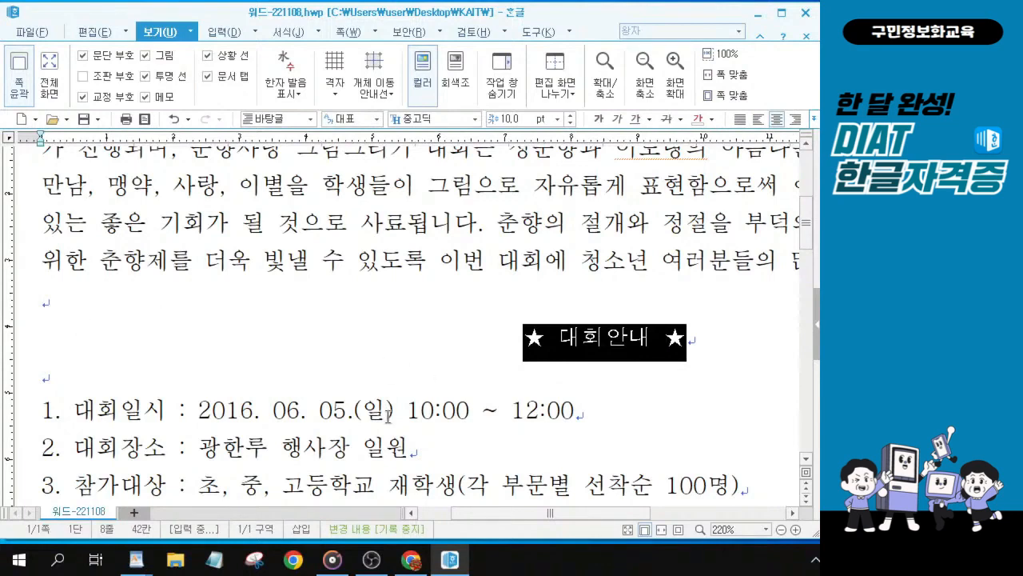
Step: Select the 접수처 text 춘향제전위원회 사무실(온라인 접수 가능) in item 5 to apply character formatting
scroll(390, 415, "down", 1)
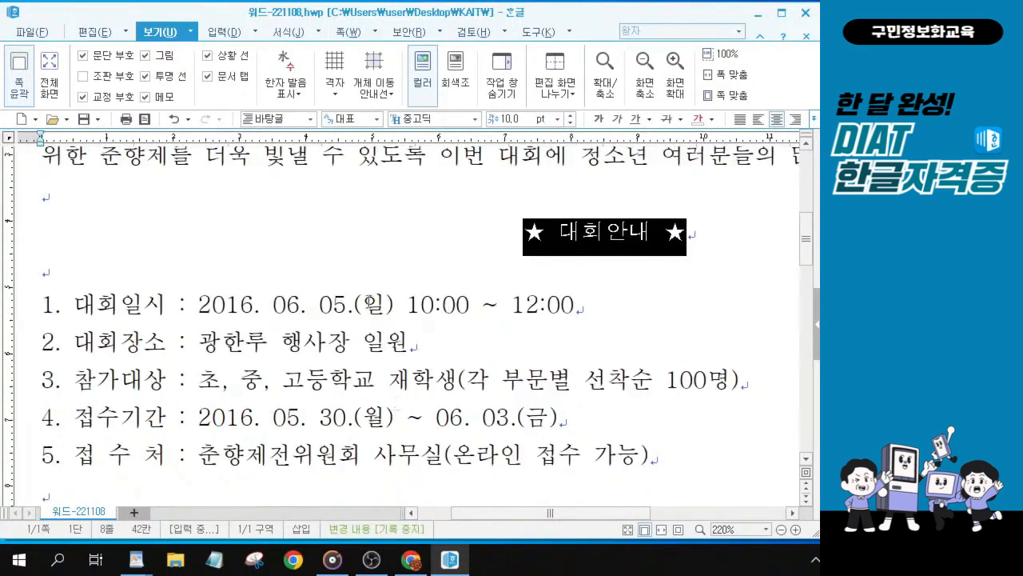
left_click(282, 345)
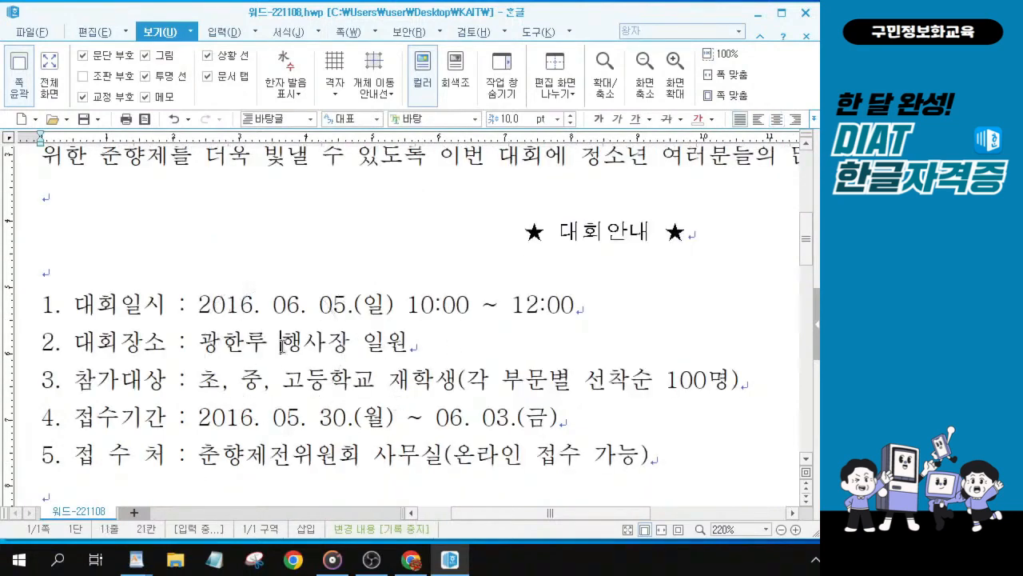
key("ctrl")
key("ctrl")
scroll(286, 392, "down", 3)
left_click(200, 352)
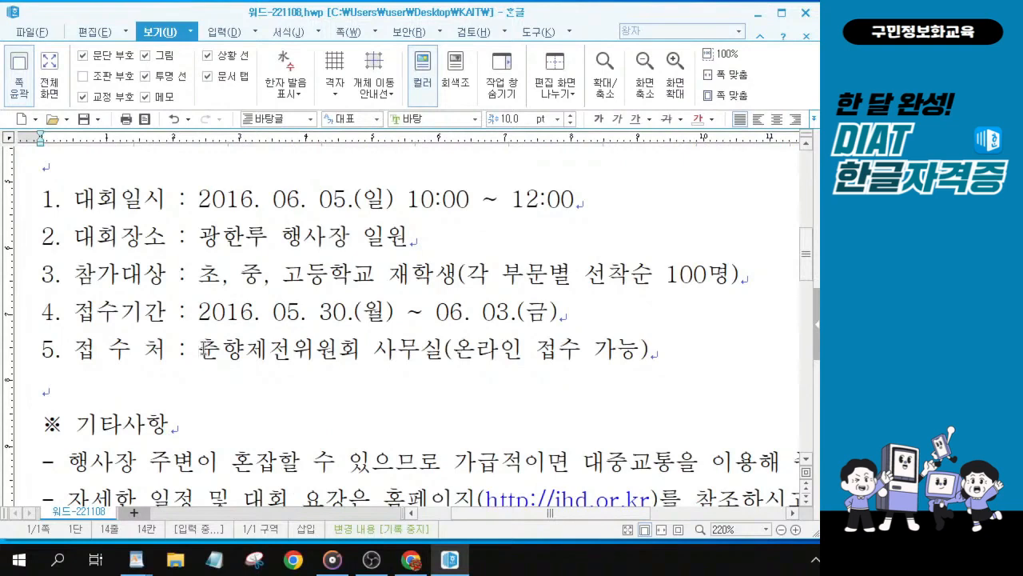
left_click_drag(200, 352, 272, 352)
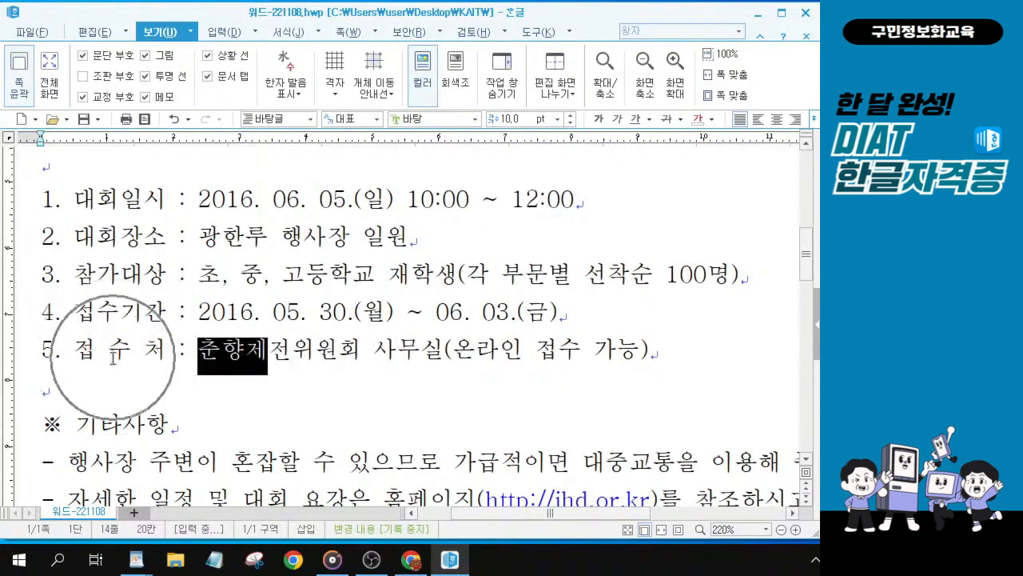
left_click(201, 352)
left_click_drag(201, 352, 654, 348)
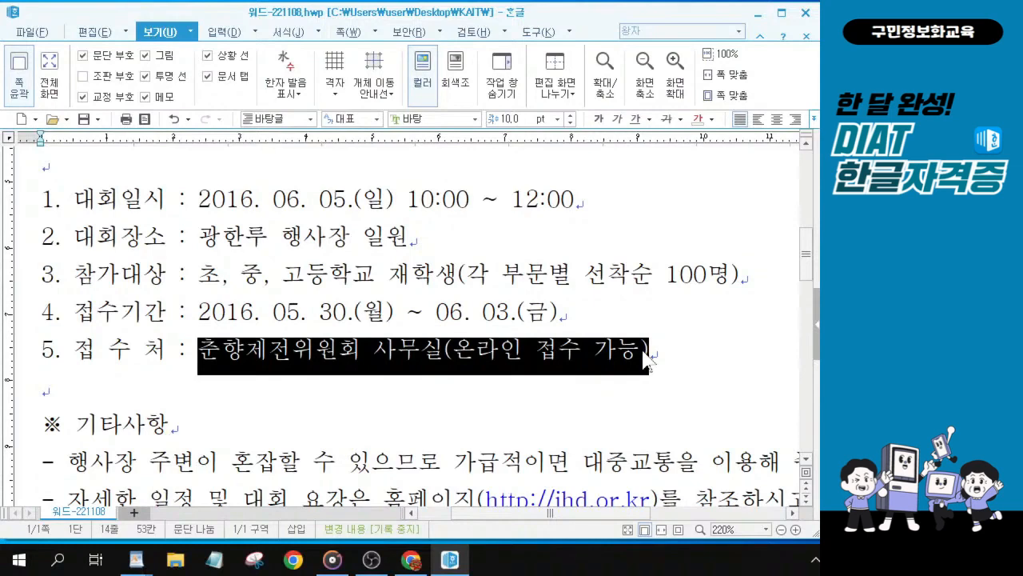
key("ctrl")
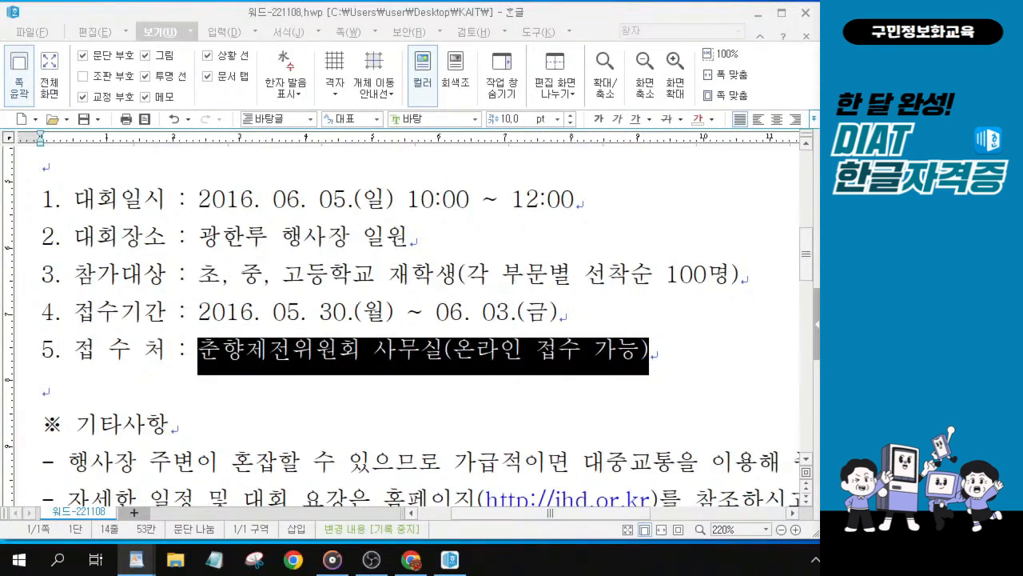
Step: Make the 접수처 text 춘향제전위원회 사무실(온라인 접수 가능) italic and underlined
left_click(618, 119)
left_click(635, 119)
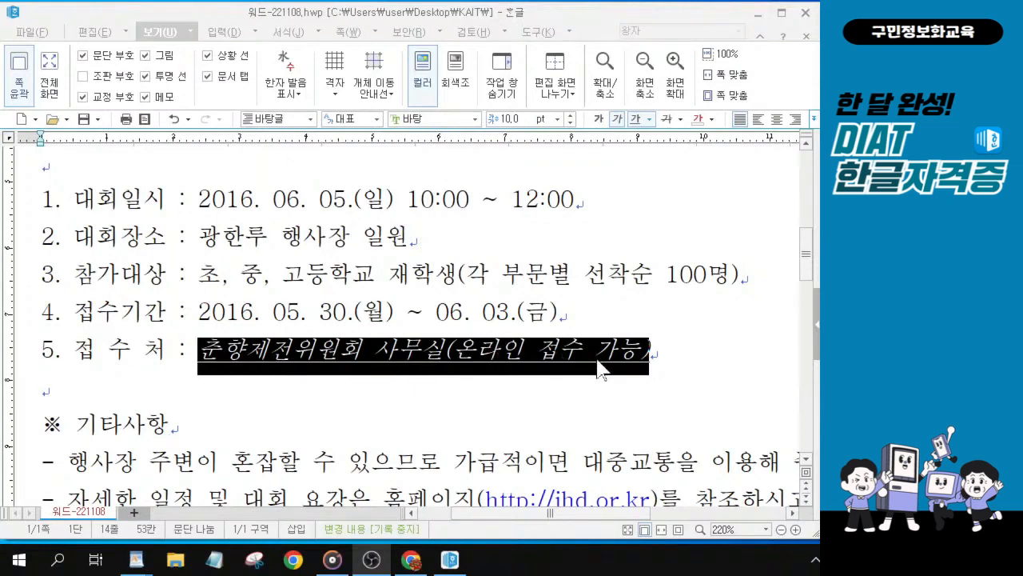
left_click(453, 378)
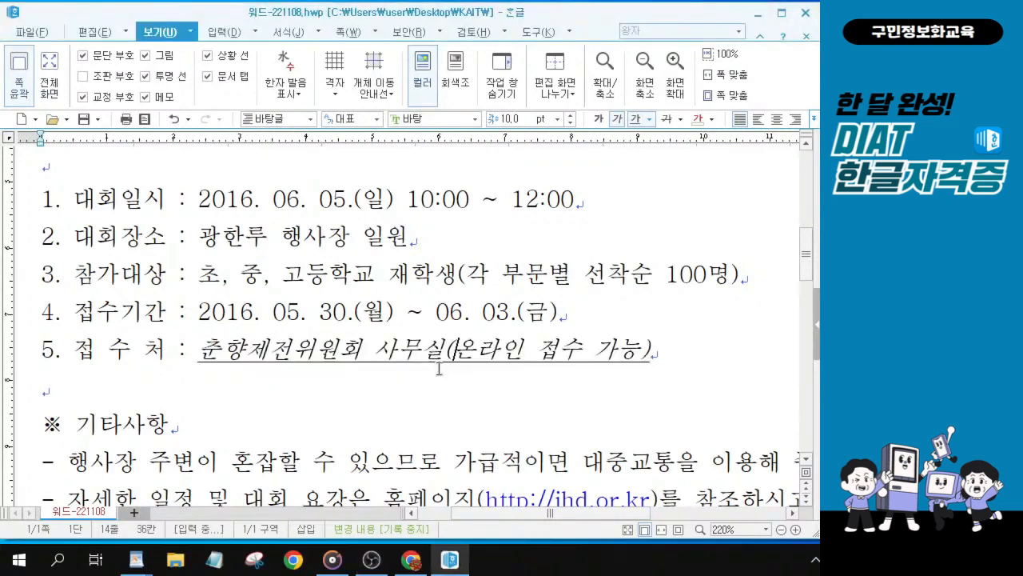
Step: Save the document
left_click(81, 122)
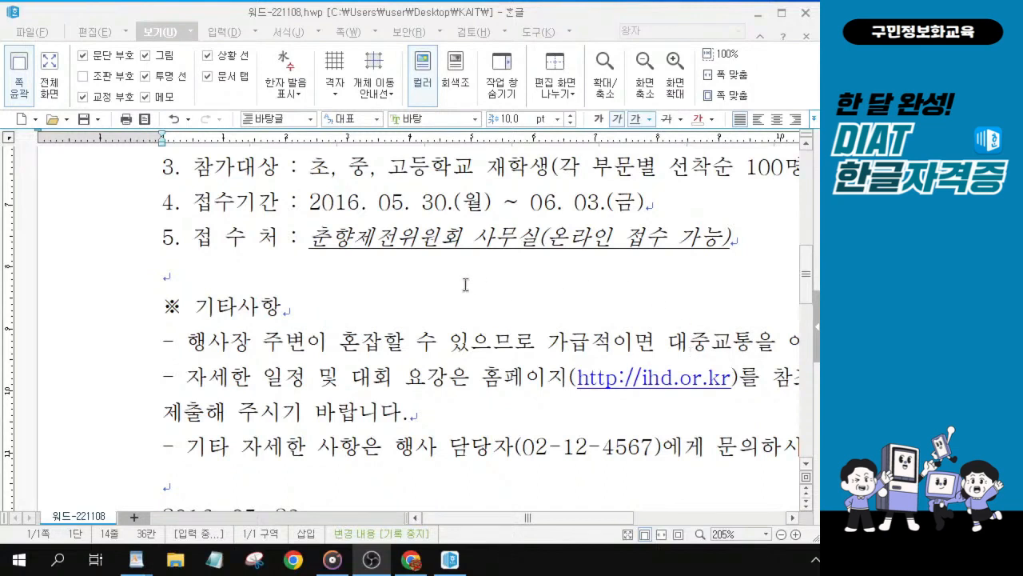
left_click(424, 242)
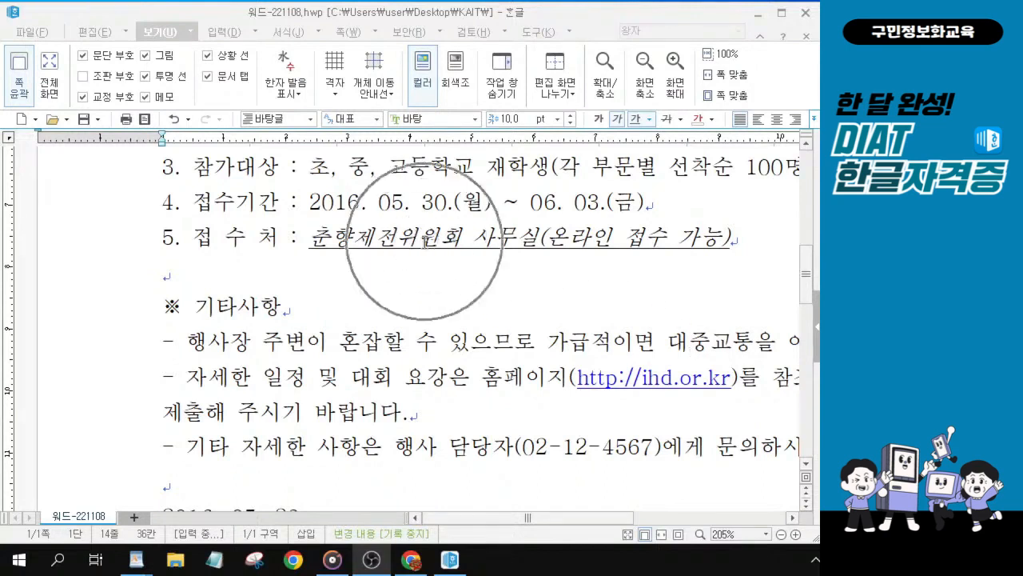
key("ctrl")
key("ctrl")
key("ctrl")
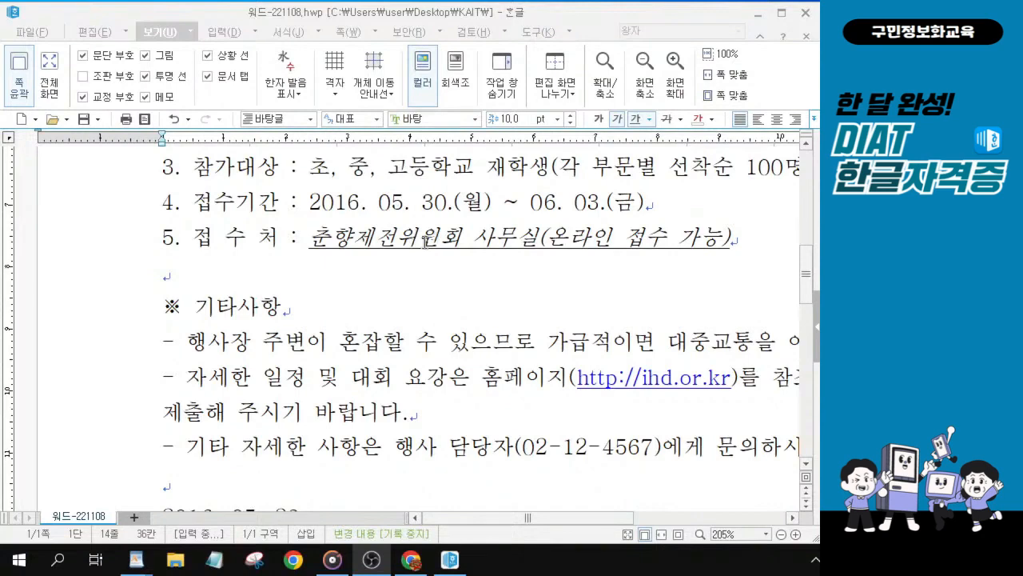
left_click(241, 370)
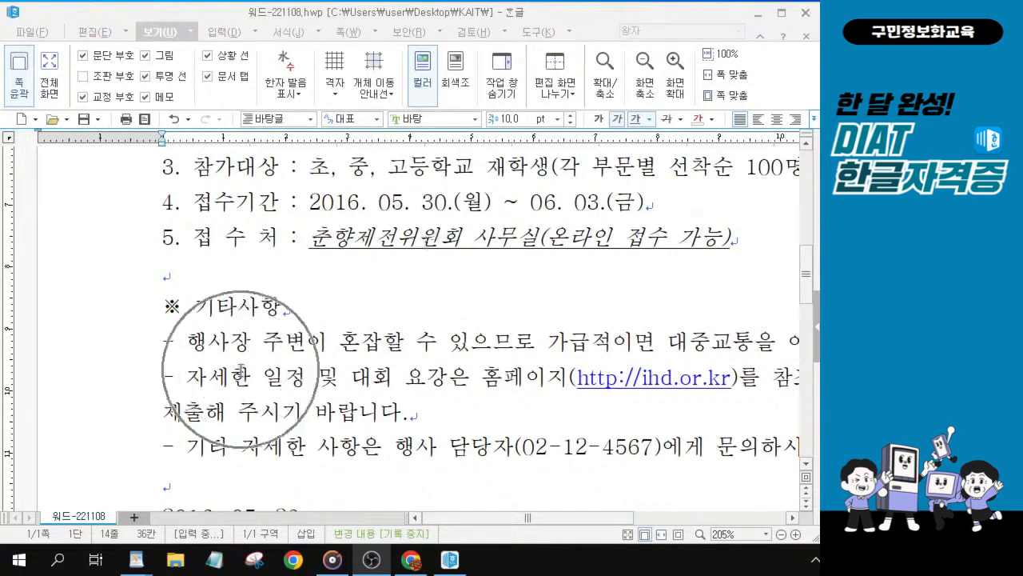
Step: Give the three dash lines under ※ 기타사항 a 15 pt left margin and a 10 pt hanging indent
scroll(241, 370, "down", 3)
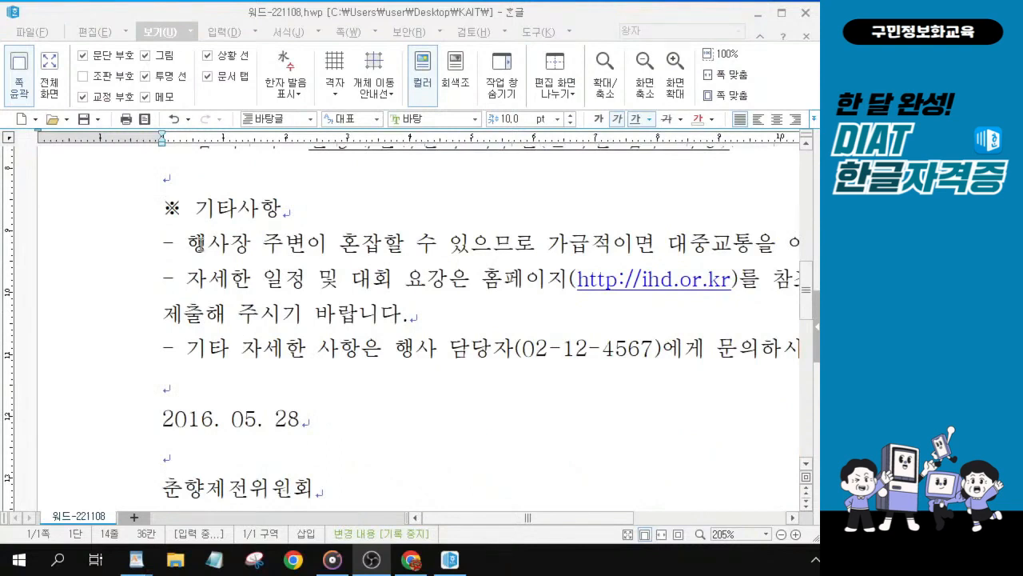
left_click(167, 246)
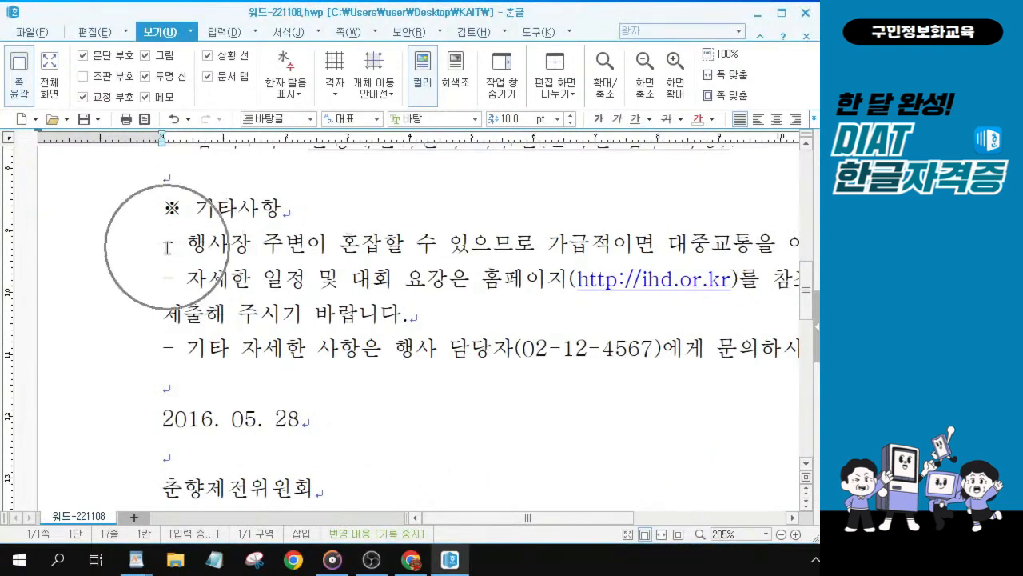
left_click_drag(166, 246, 753, 362)
scroll(462, 340, "down", 1)
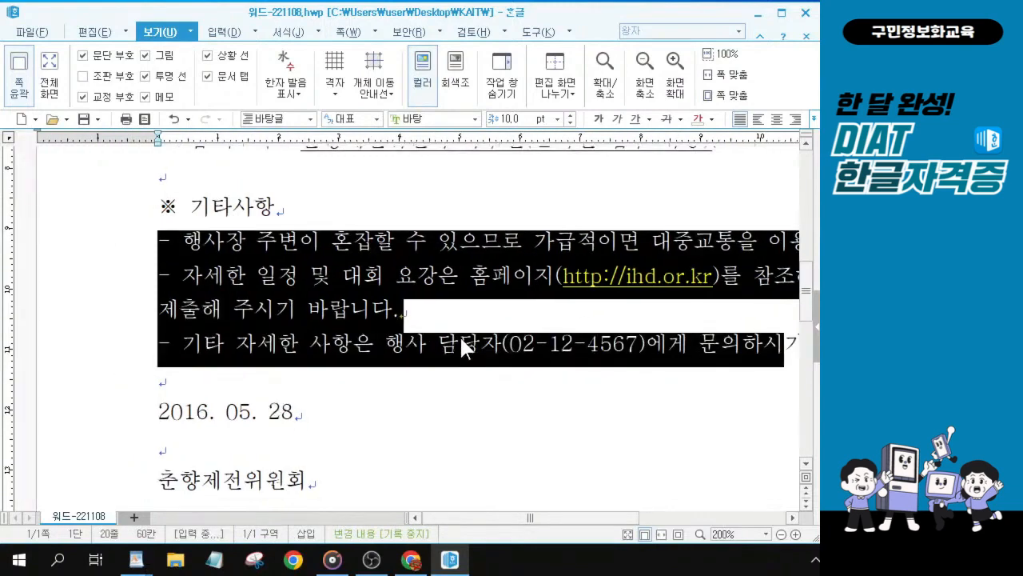
scroll(462, 340, "down", 3)
scroll(462, 340, "down", 6)
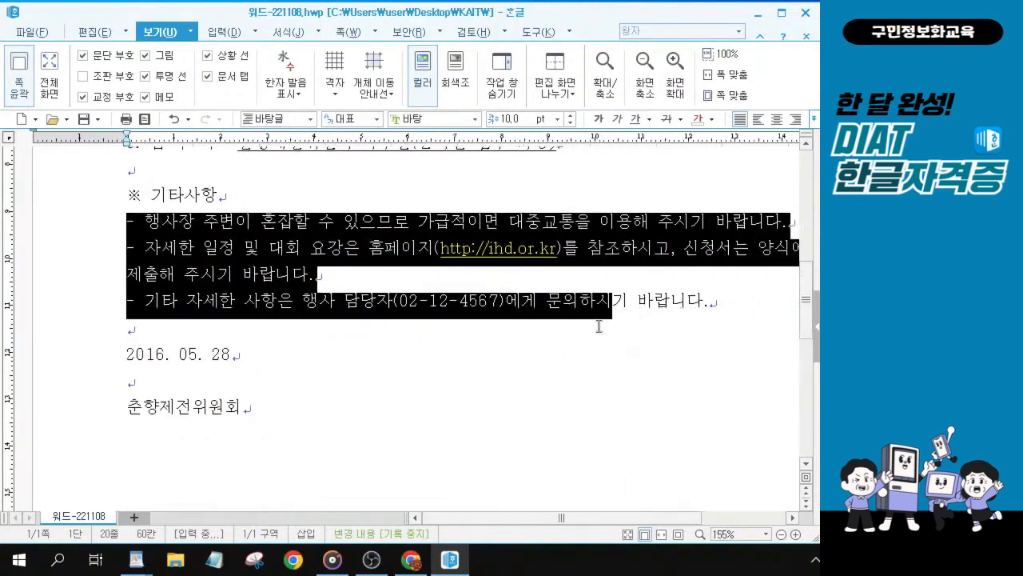
left_click(351, 281)
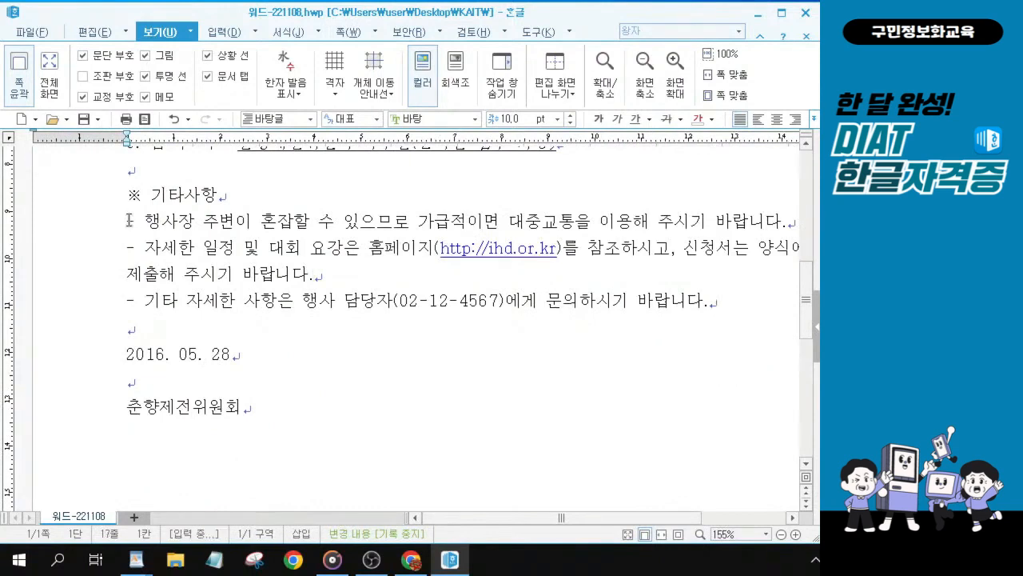
left_click_drag(127, 220, 736, 310)
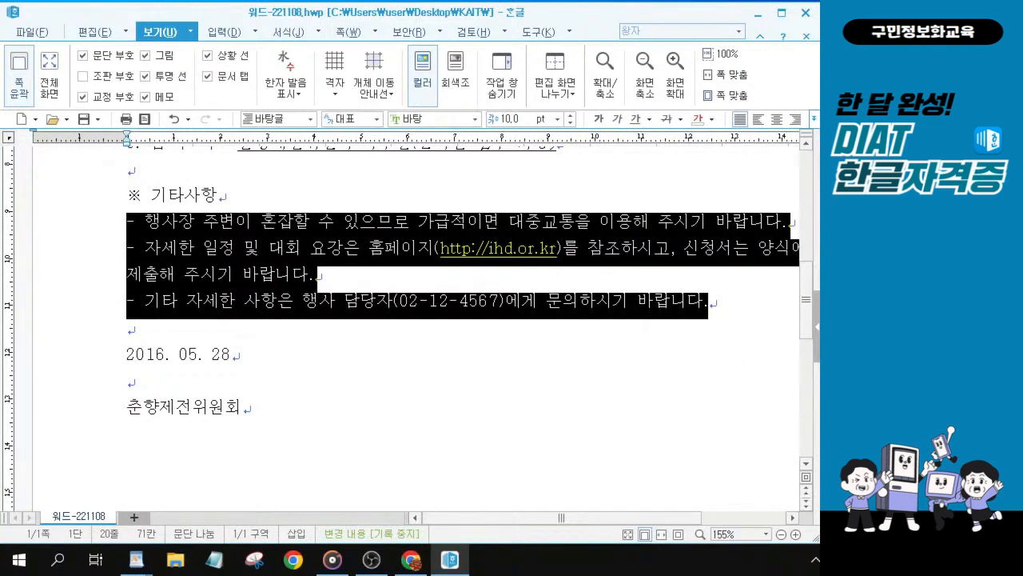
key("alt+Tab")
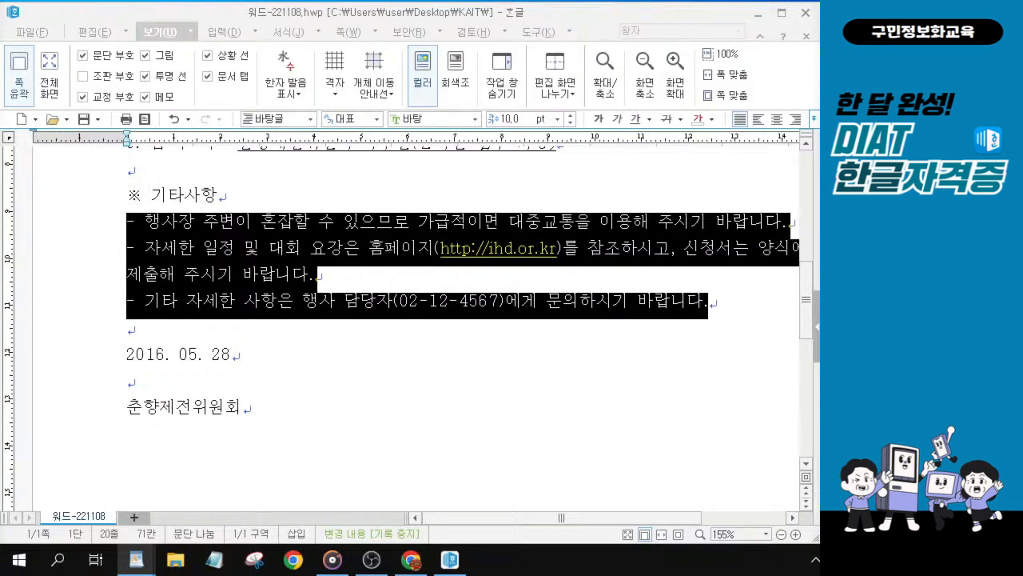
left_click(330, 274)
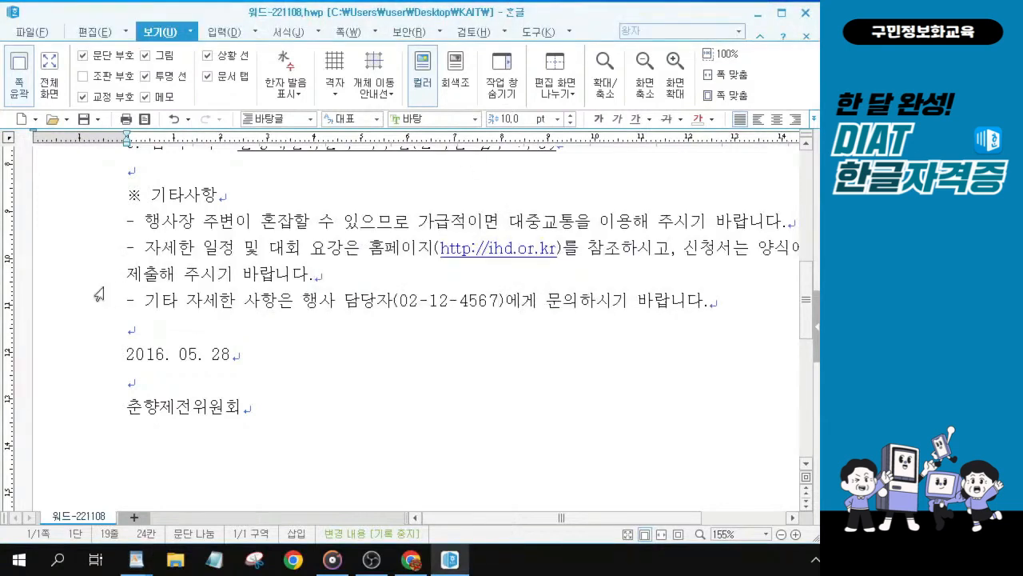
left_click_drag(128, 220, 747, 334)
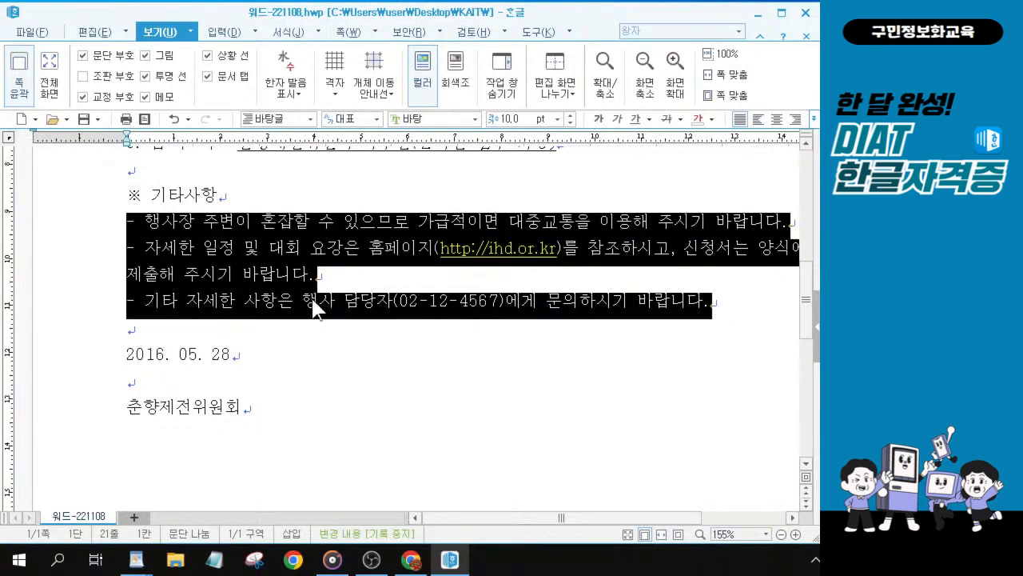
left_click(100, 34)
left_click(100, 35)
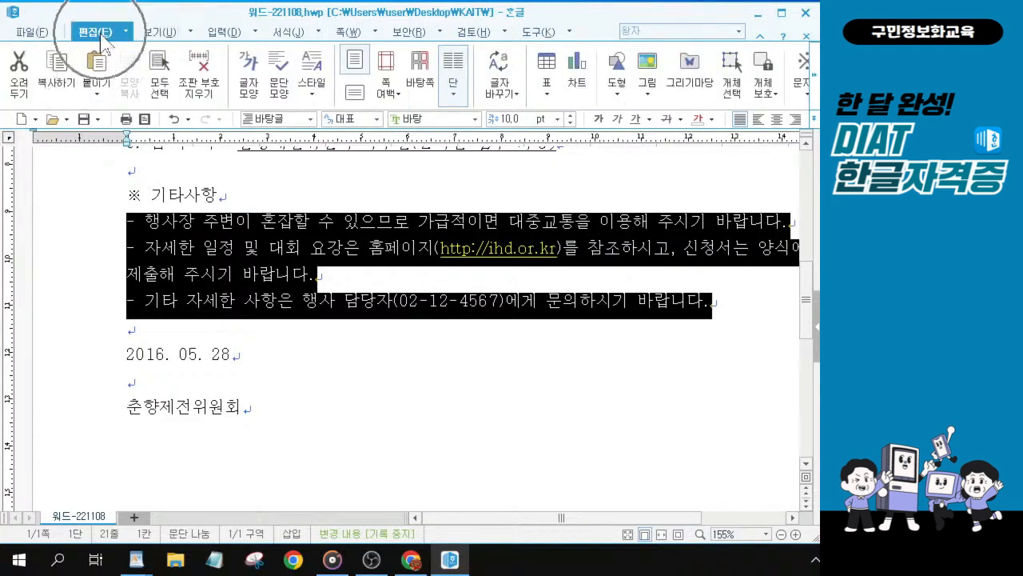
left_click(278, 70)
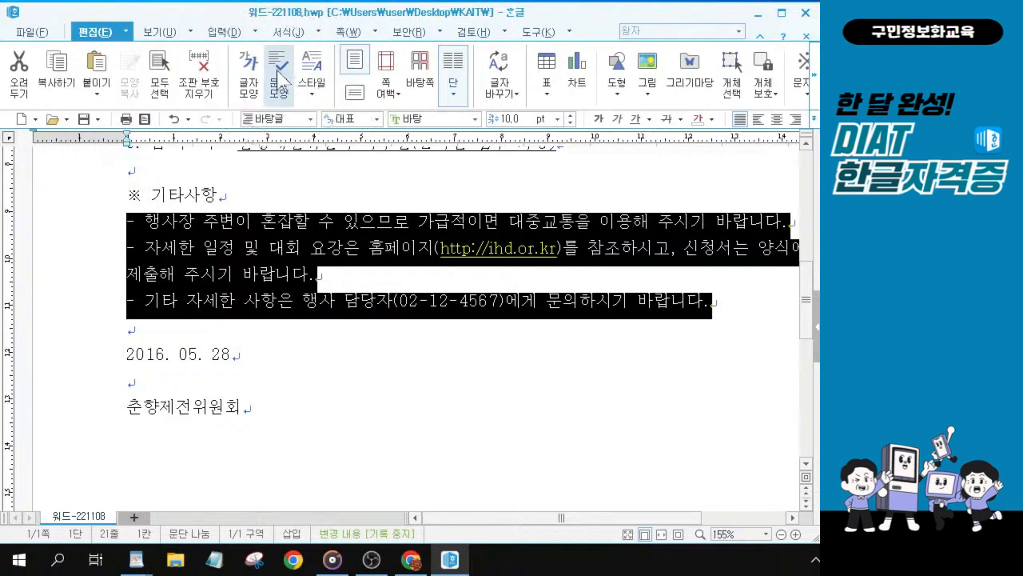
left_click(283, 80)
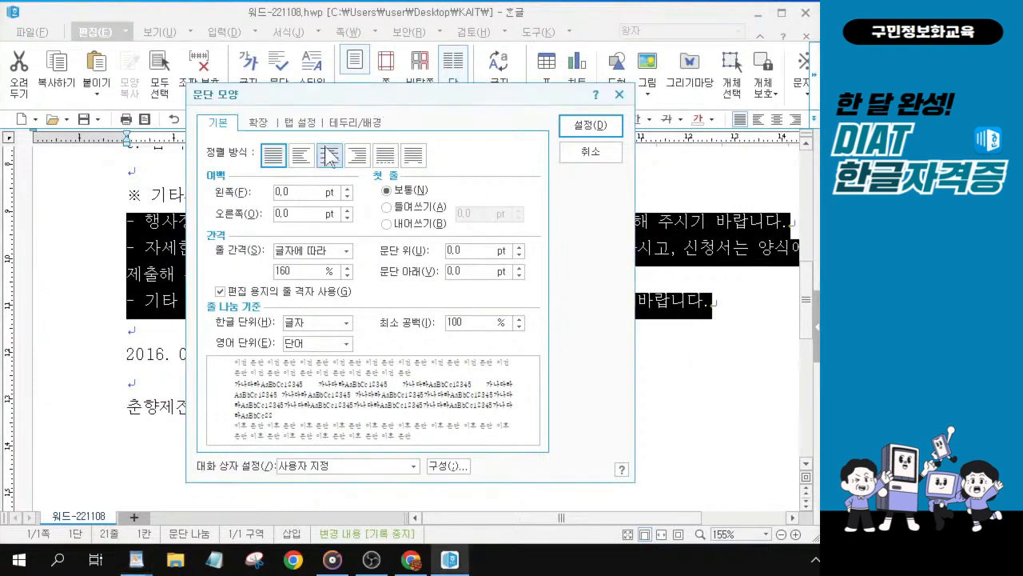
left_click_drag(334, 103, 351, 142)
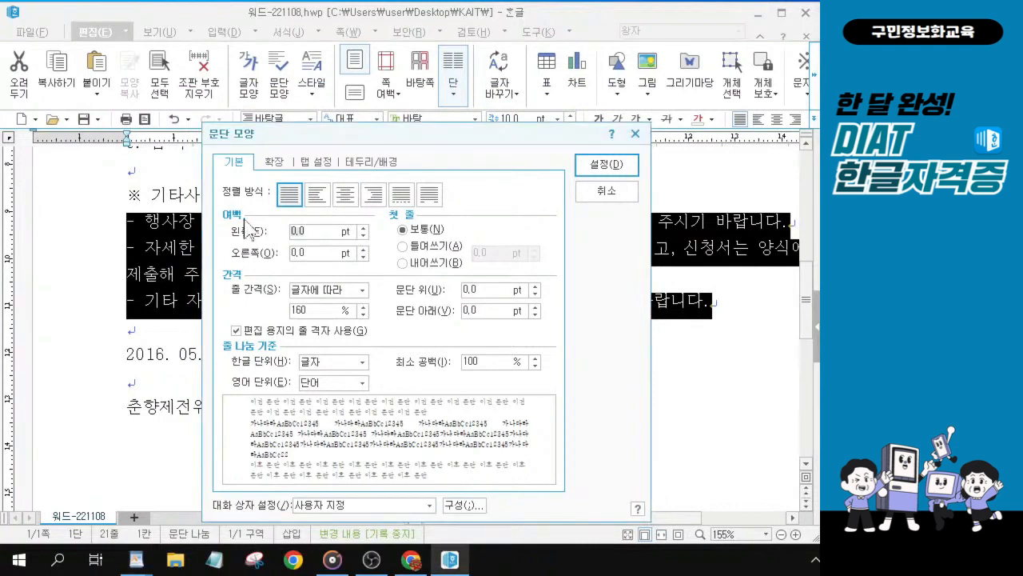
type("15")
left_click(457, 263)
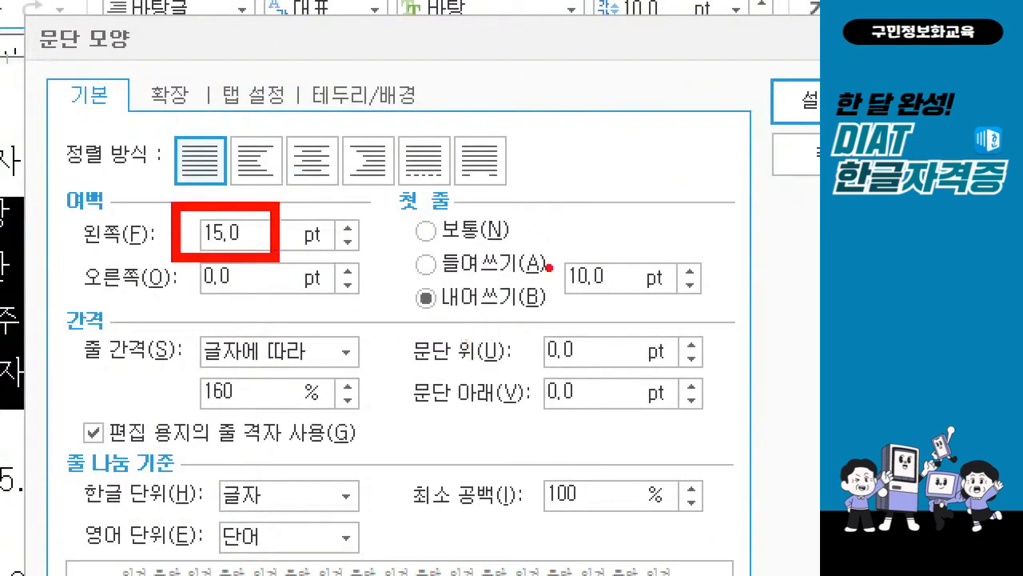
left_click_drag(539, 329, 551, 329)
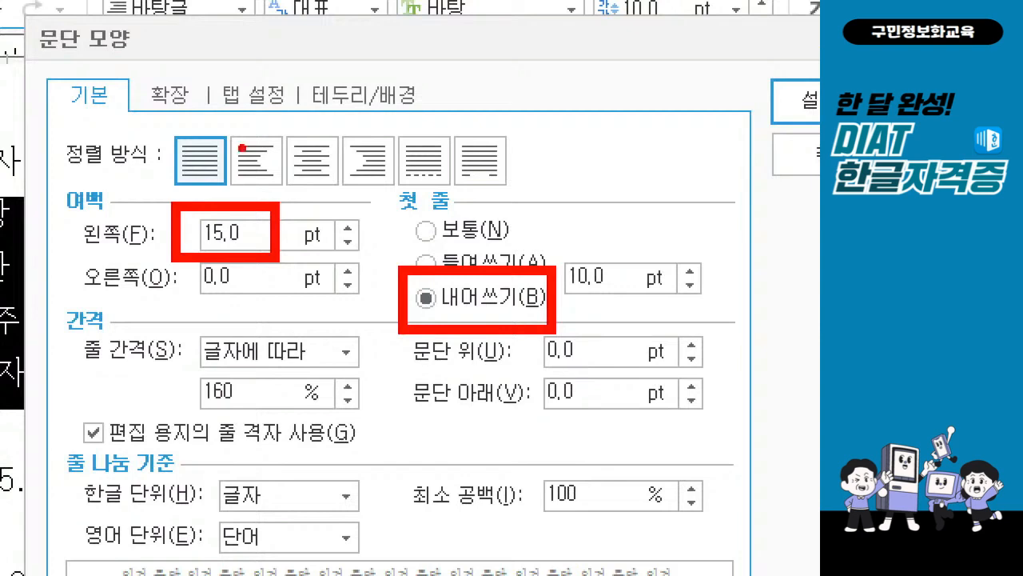
left_click_drag(575, 296, 597, 293)
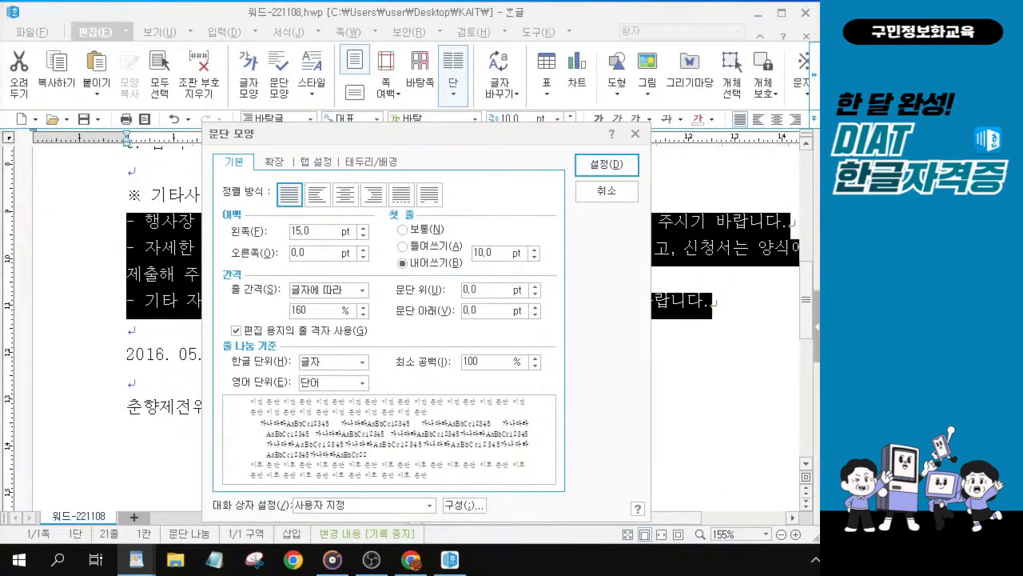
left_click(593, 165)
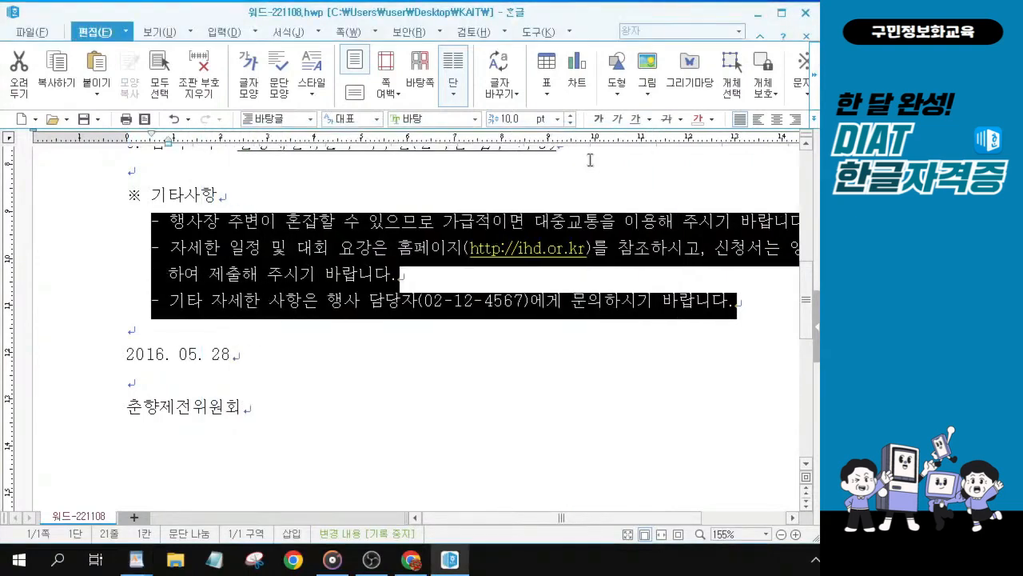
Step: Set the date line 2016. 05. 28 to 12 pt and center-align it
left_click(185, 249)
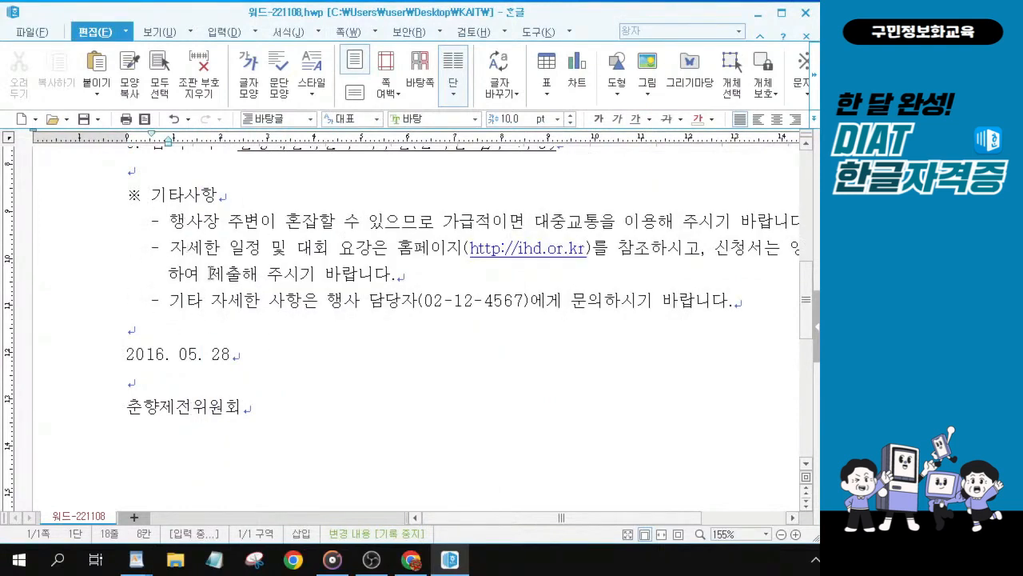
key("ctrl")
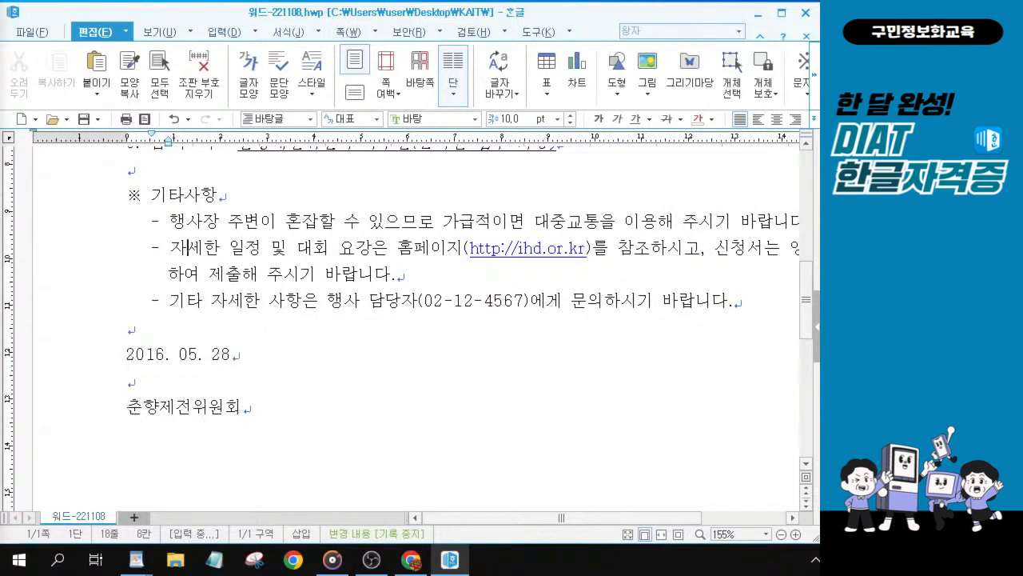
key("alt+Tab")
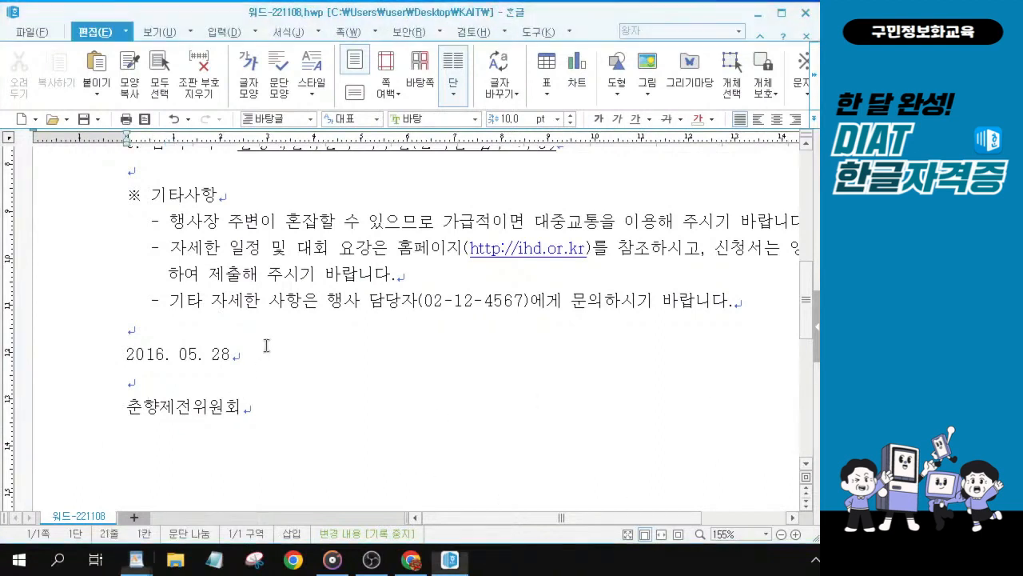
left_click(85, 333)
left_click(117, 353)
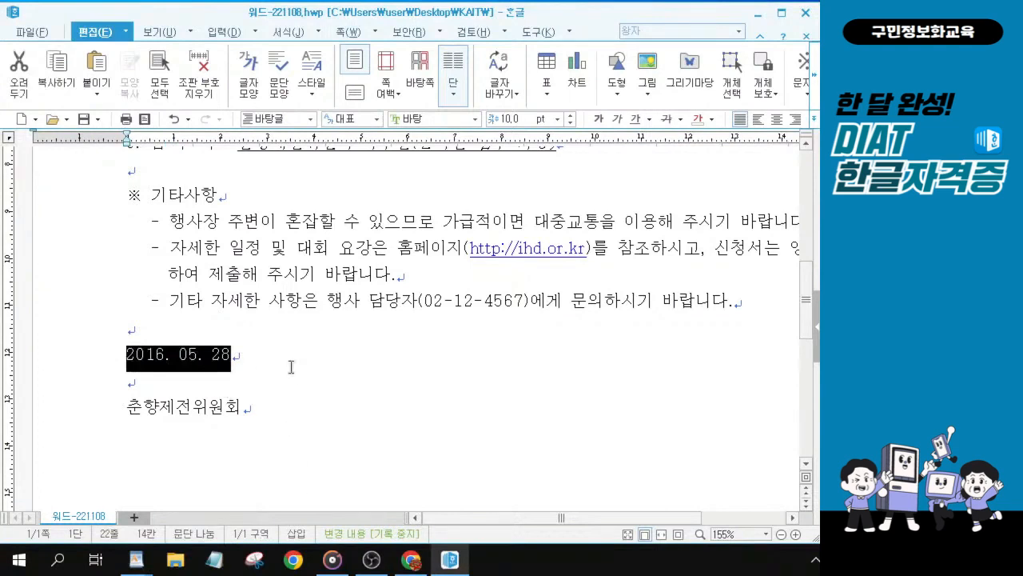
left_click(571, 115)
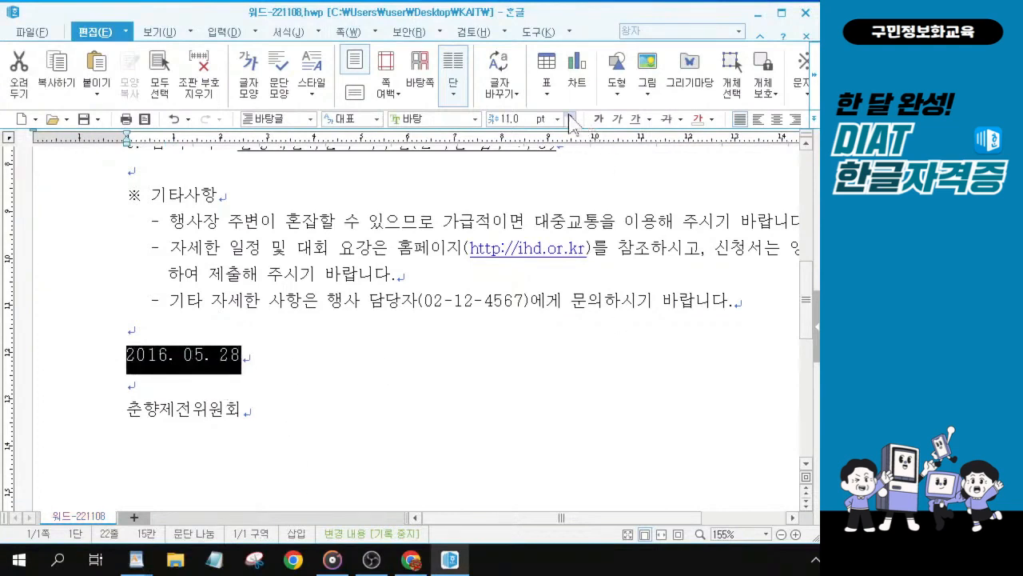
left_click(570, 115)
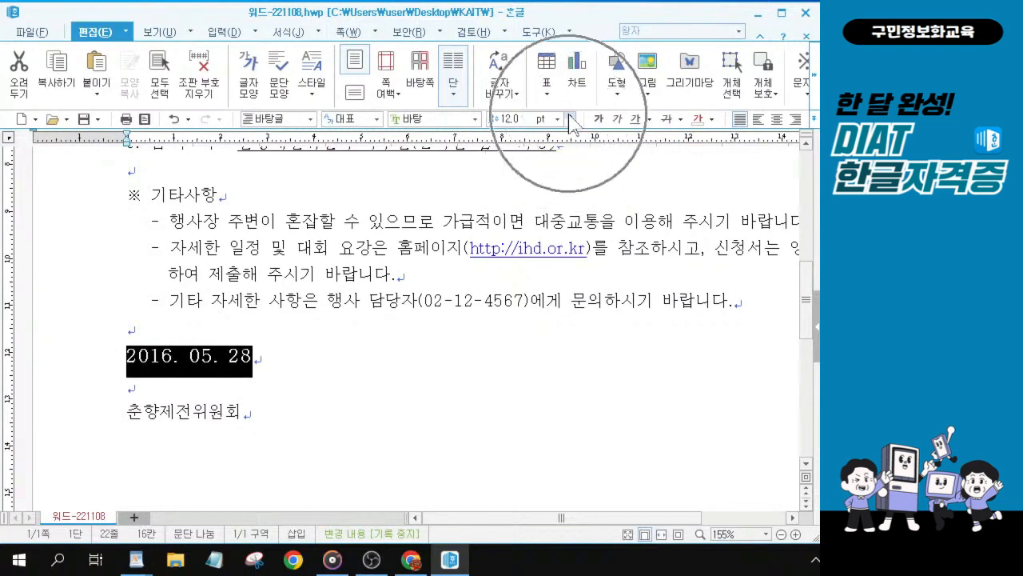
left_click(776, 119)
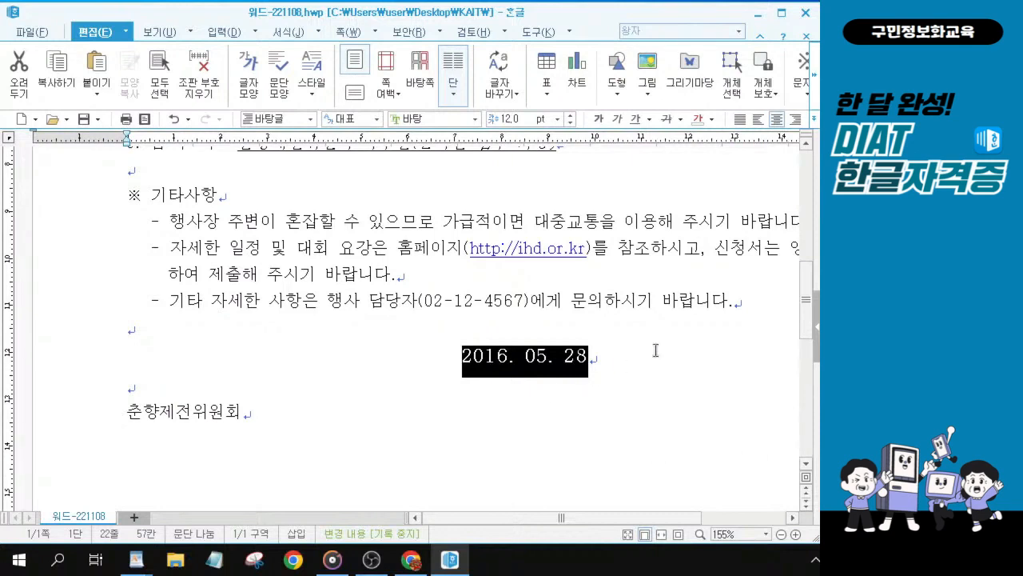
left_click(775, 120)
Step: Select the closing line 춘향제전위원회 and change its font to 견고딕
key("alt+Tab")
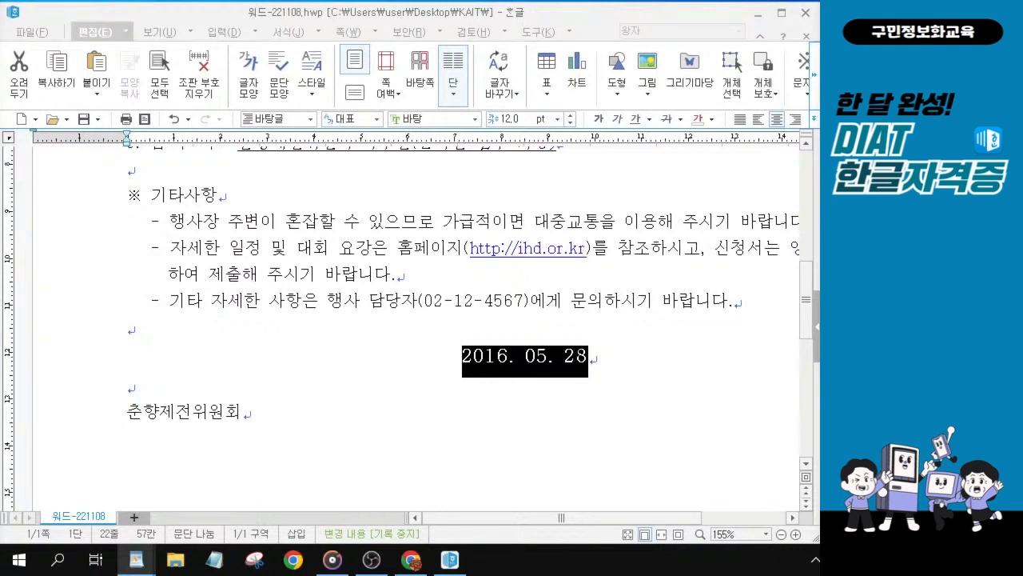
left_click(146, 416)
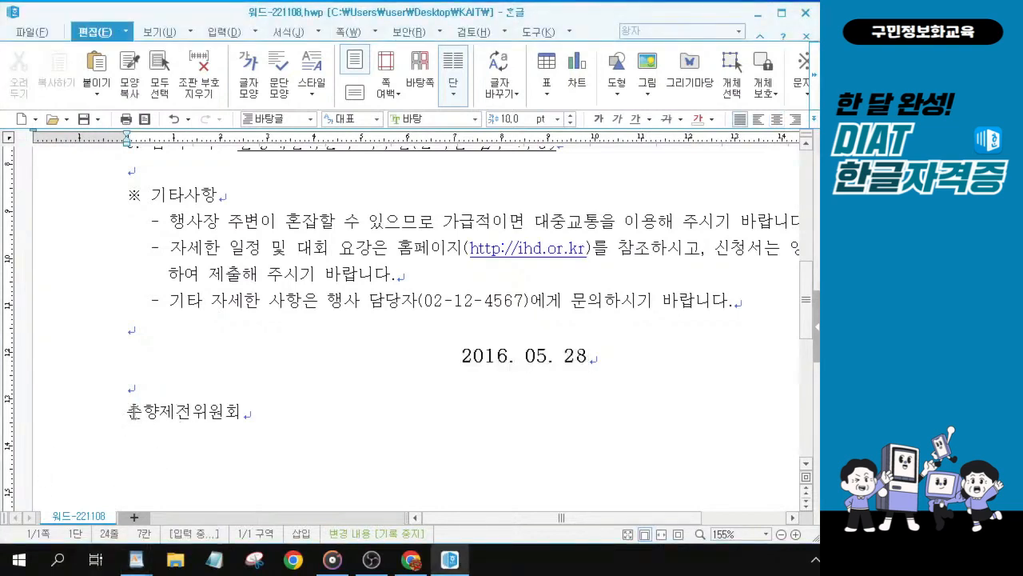
left_click_drag(132, 410, 275, 415)
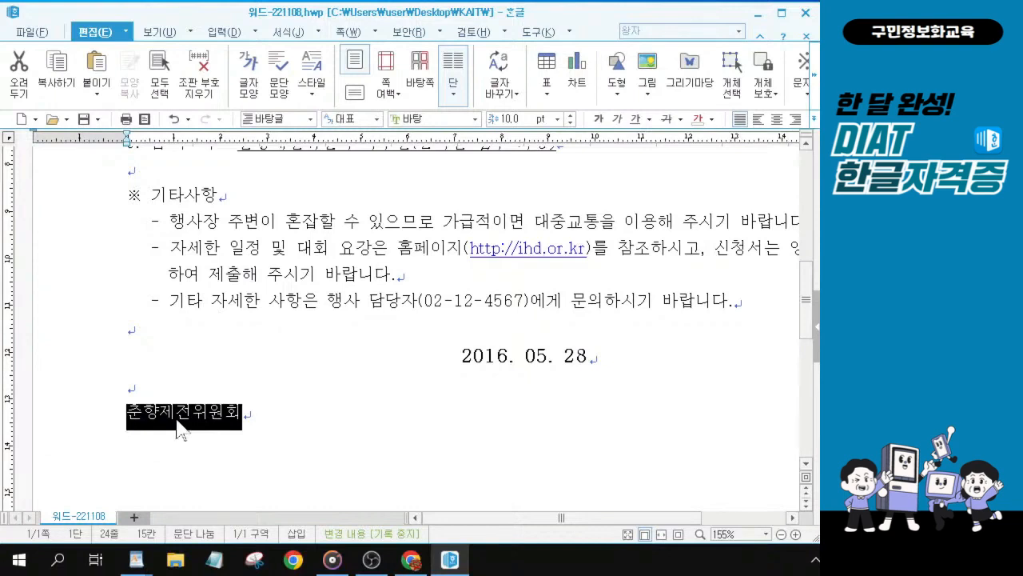
left_click(475, 122)
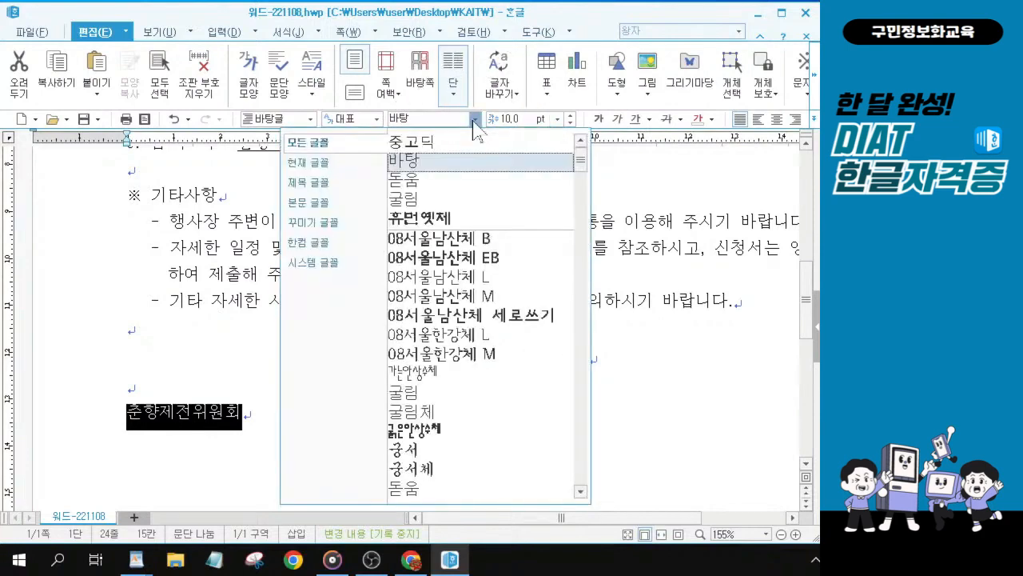
scroll(469, 393, "down", 6)
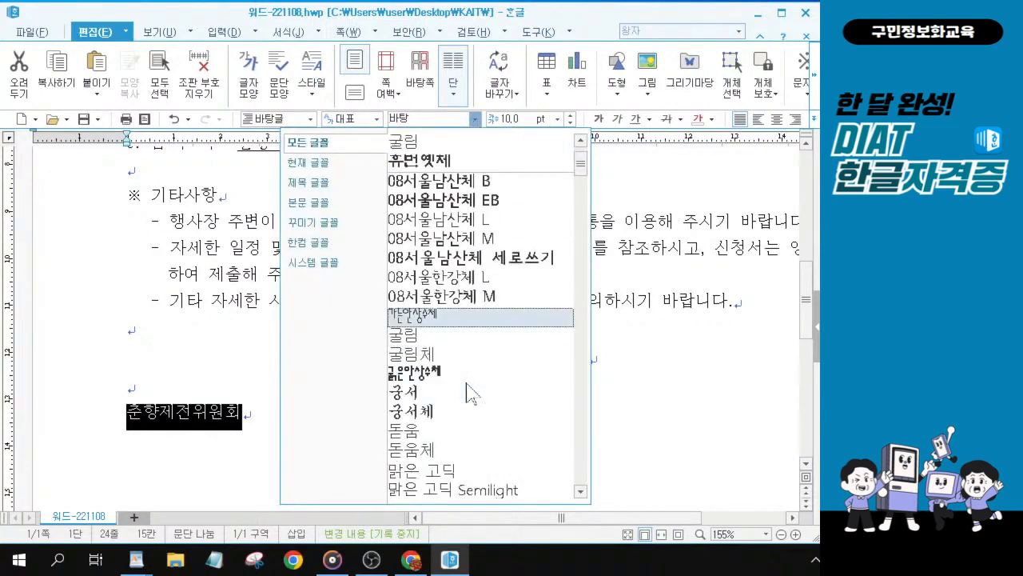
scroll(472, 394, "down", 6)
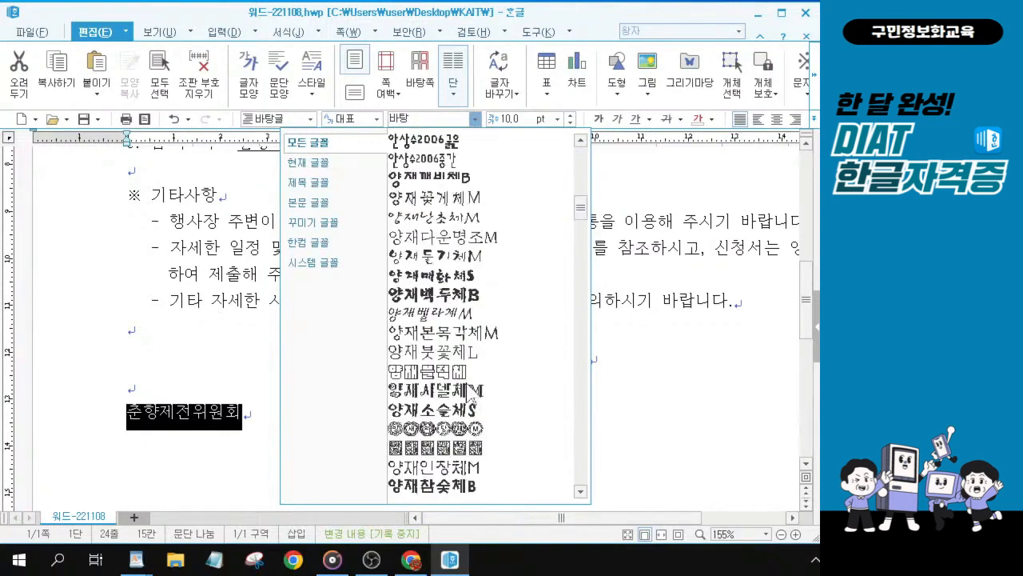
scroll(472, 393, "down", 12)
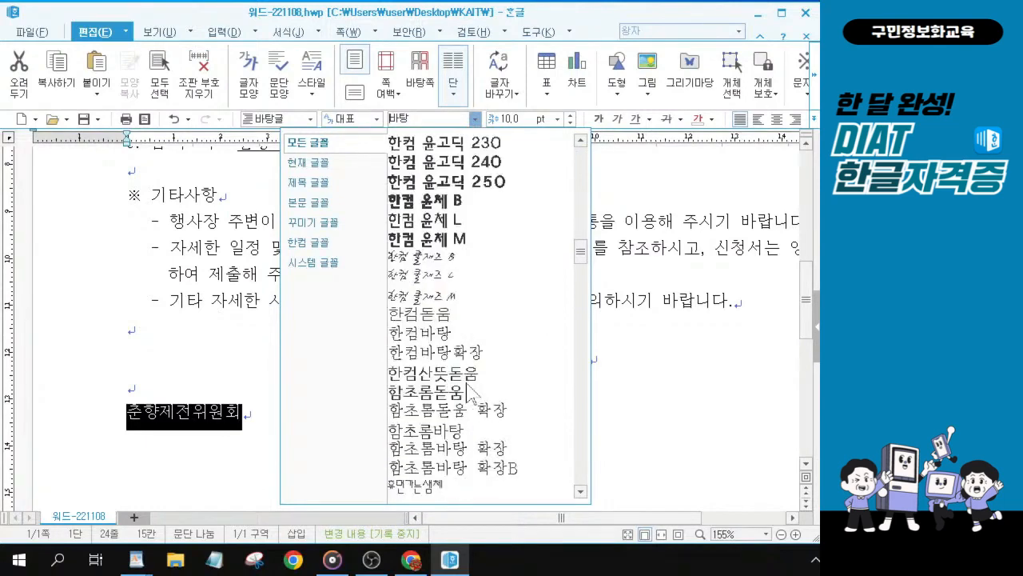
scroll(472, 393, "down", 8)
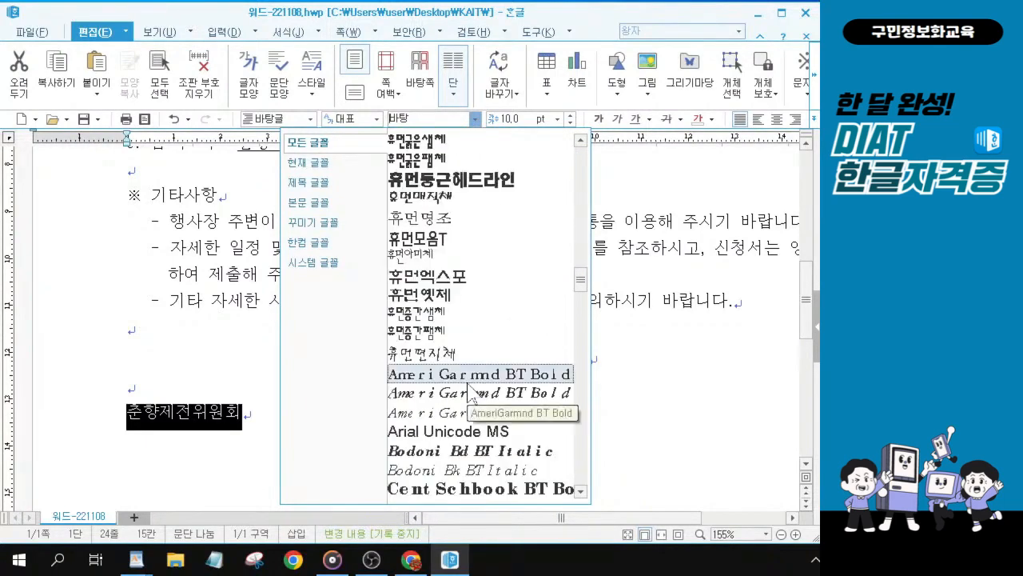
scroll(472, 394, "down", 5)
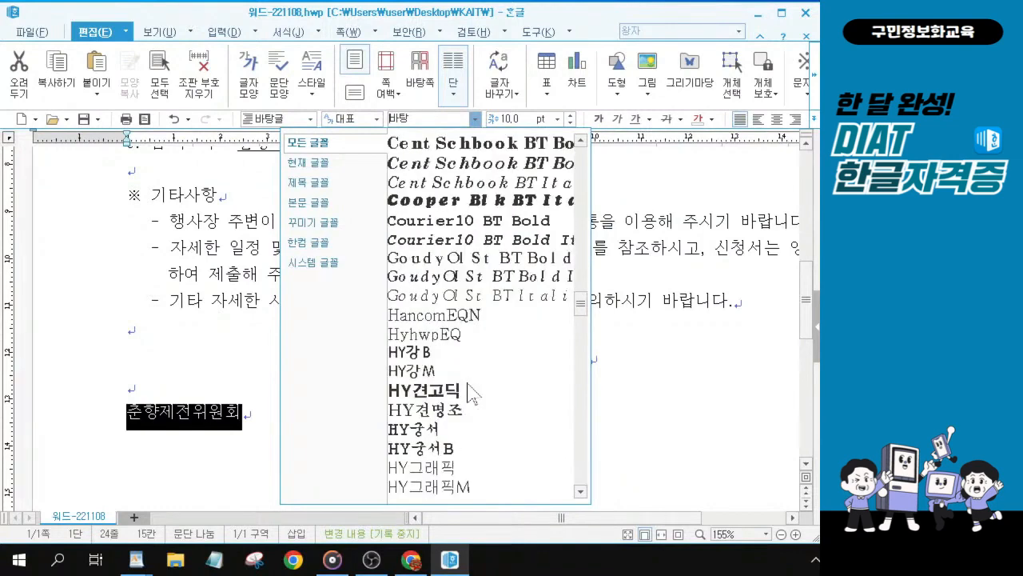
scroll(471, 393, "down", 8)
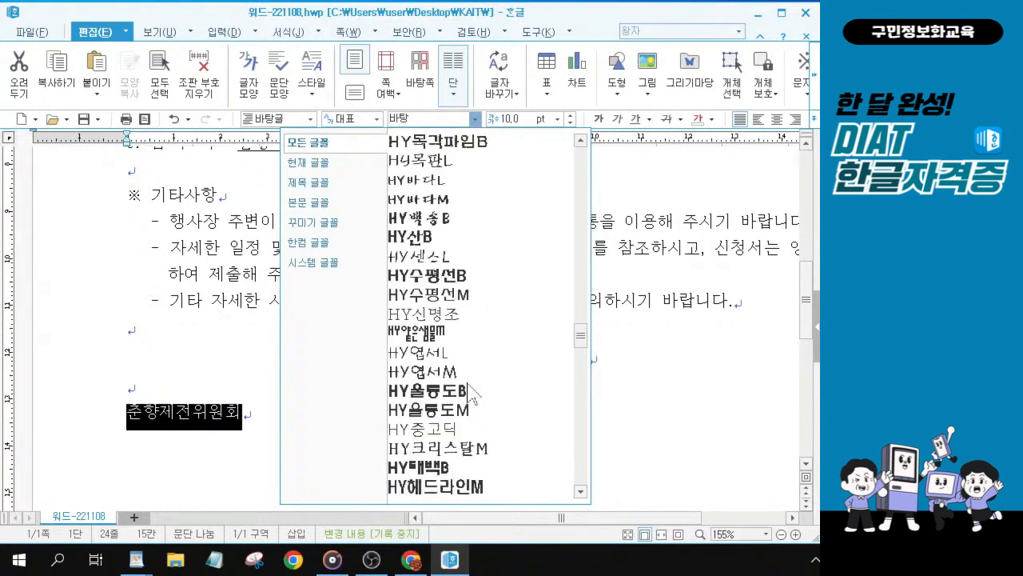
scroll(471, 392, "down", 5)
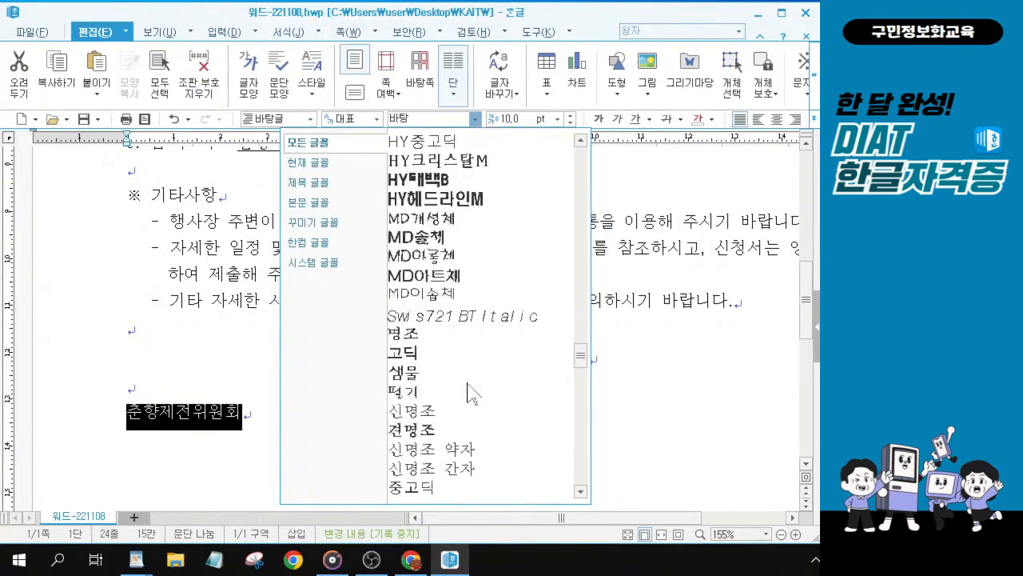
scroll(471, 393, "down", 2)
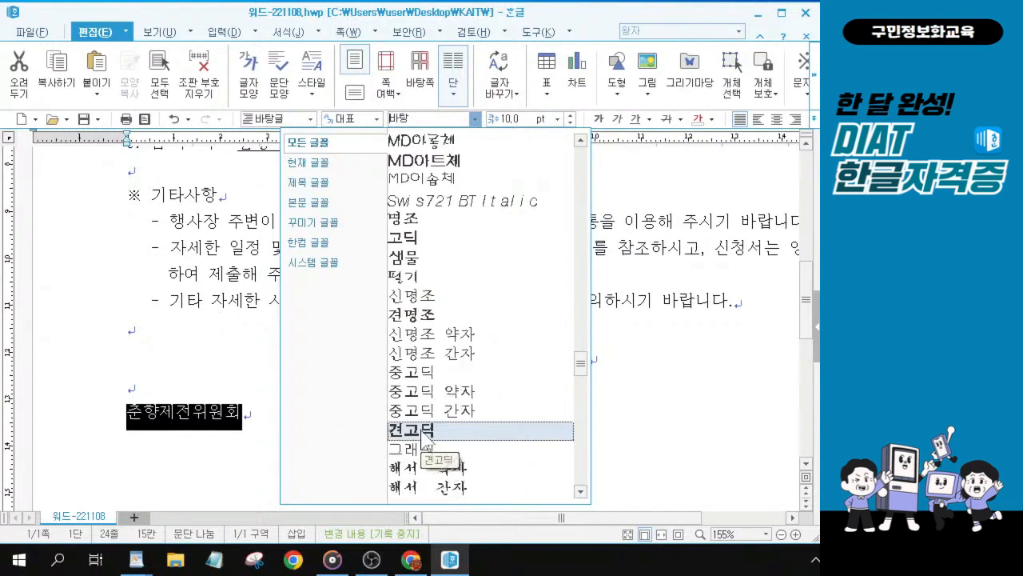
key("ctrl")
key("ctrl")
key("ctrl")
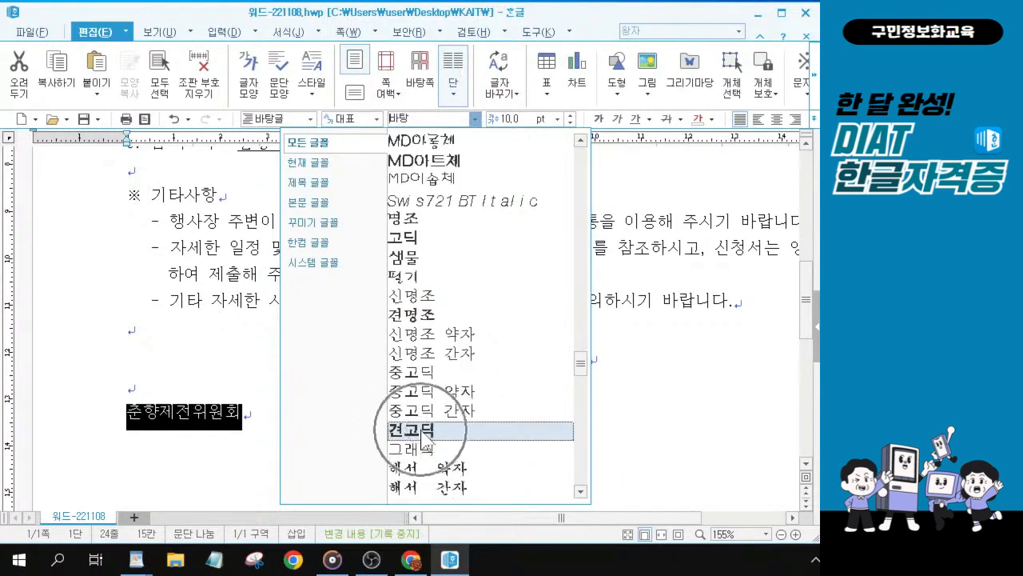
key("ctrl")
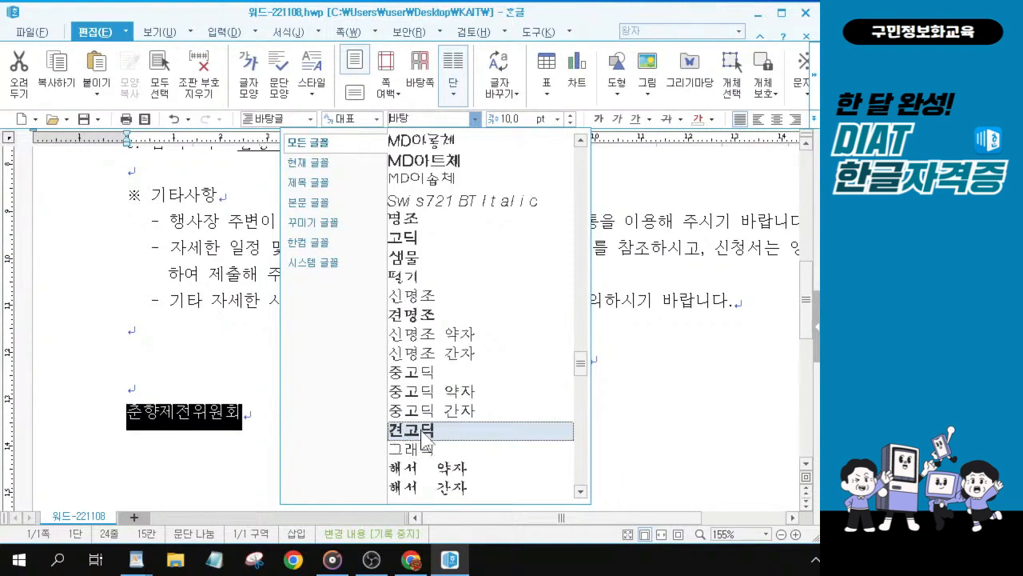
left_click(424, 432)
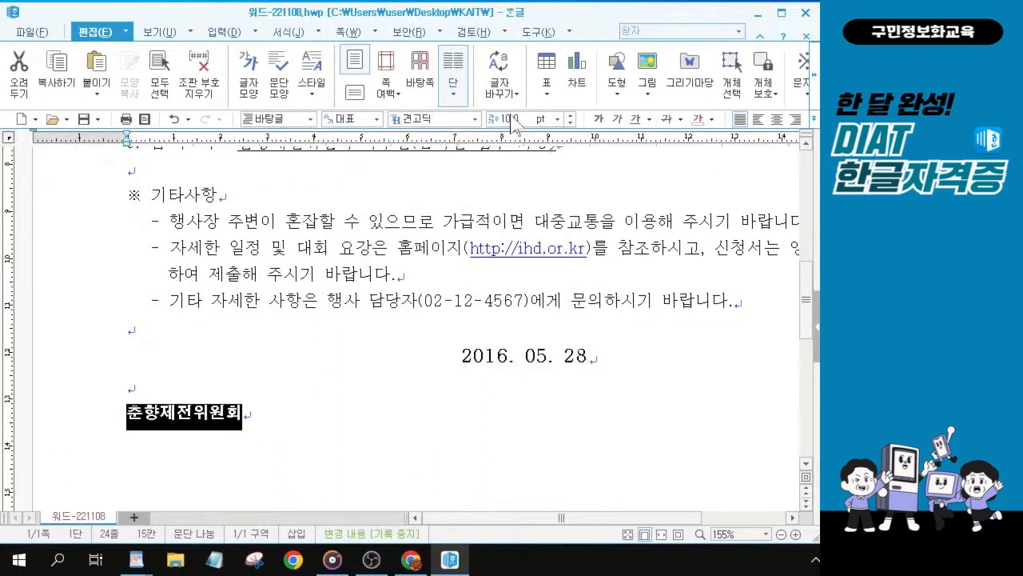
Step: Set 춘향제전위원회 to 22 pt and center-align it
type("22")
key("Return")
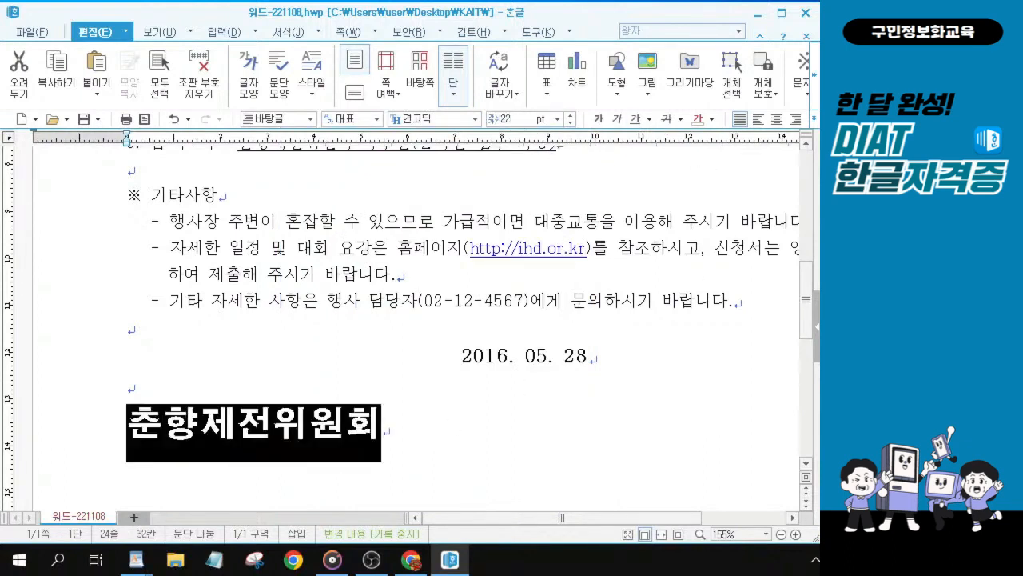
left_click(776, 118)
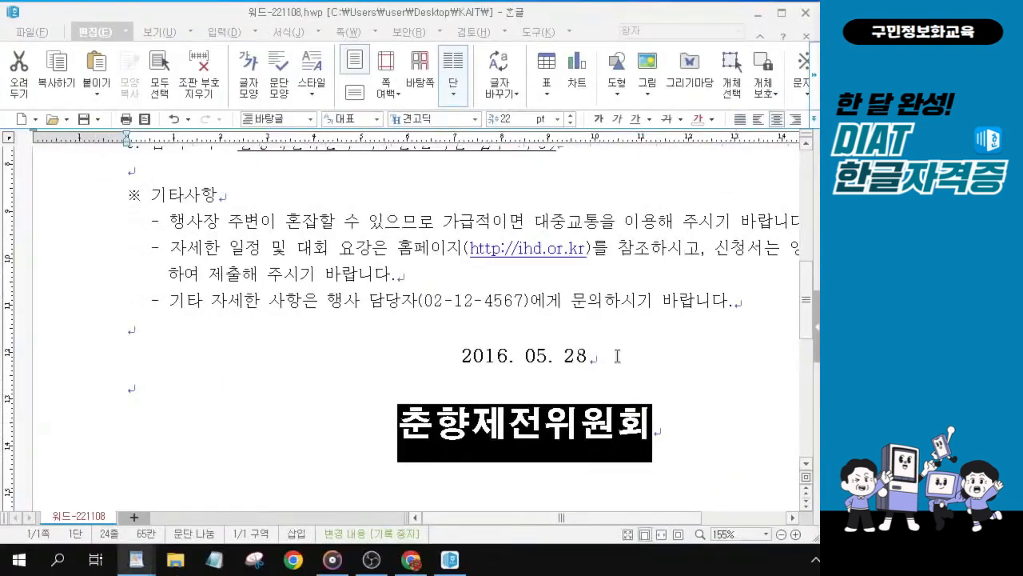
left_click(531, 426)
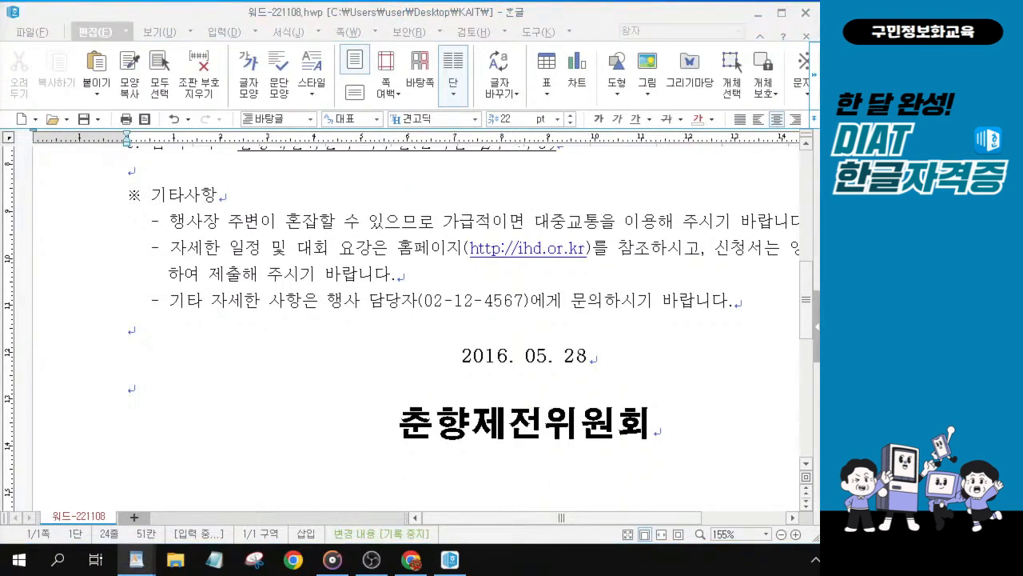
left_click(509, 257)
right_click(505, 255)
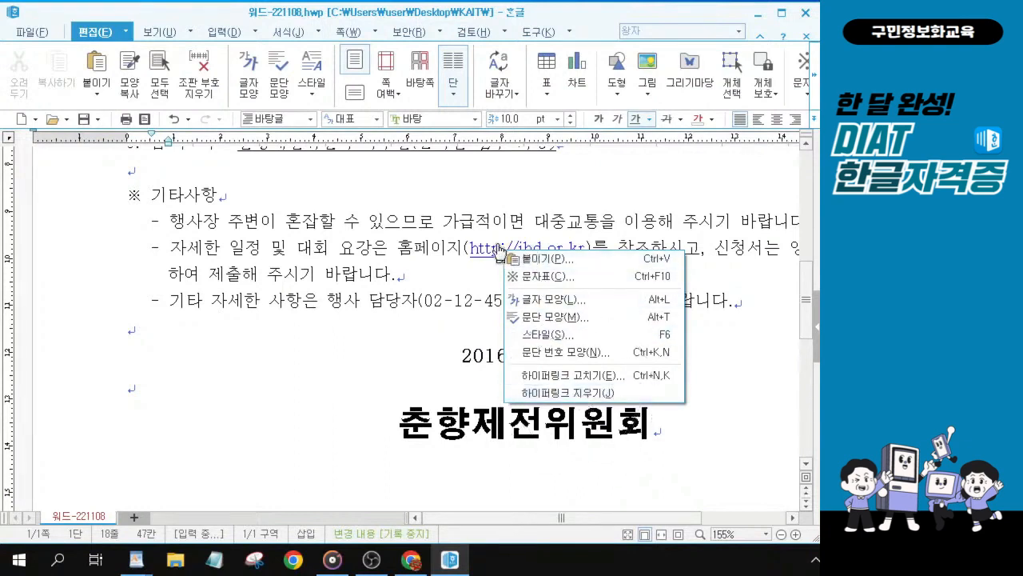
left_click(590, 393)
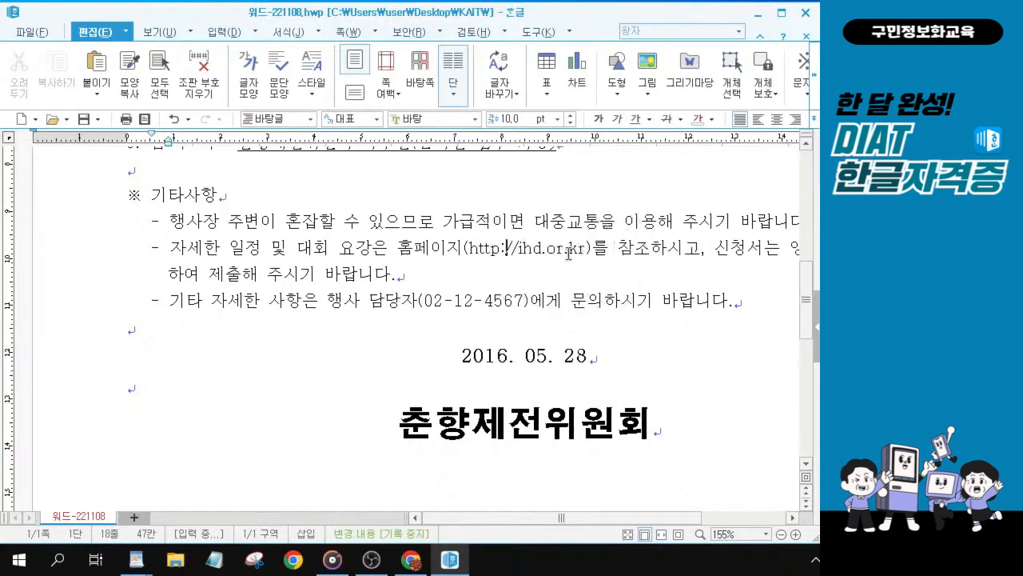
Step: Insert two empty lines above the opening body paragraph at the top of the document
scroll(568, 254, "up", 2)
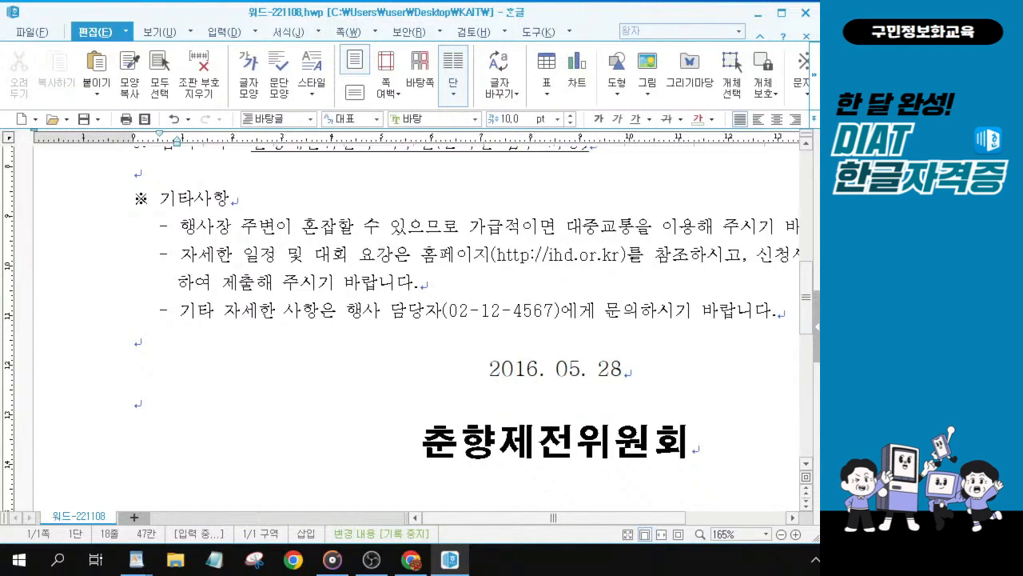
key("alt+Tab")
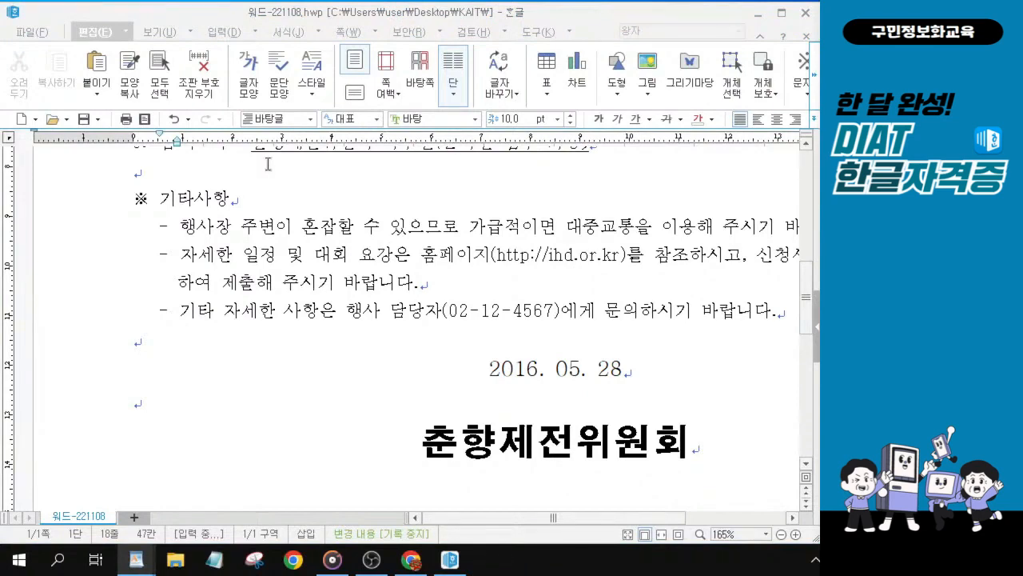
scroll(269, 163, "up", 10)
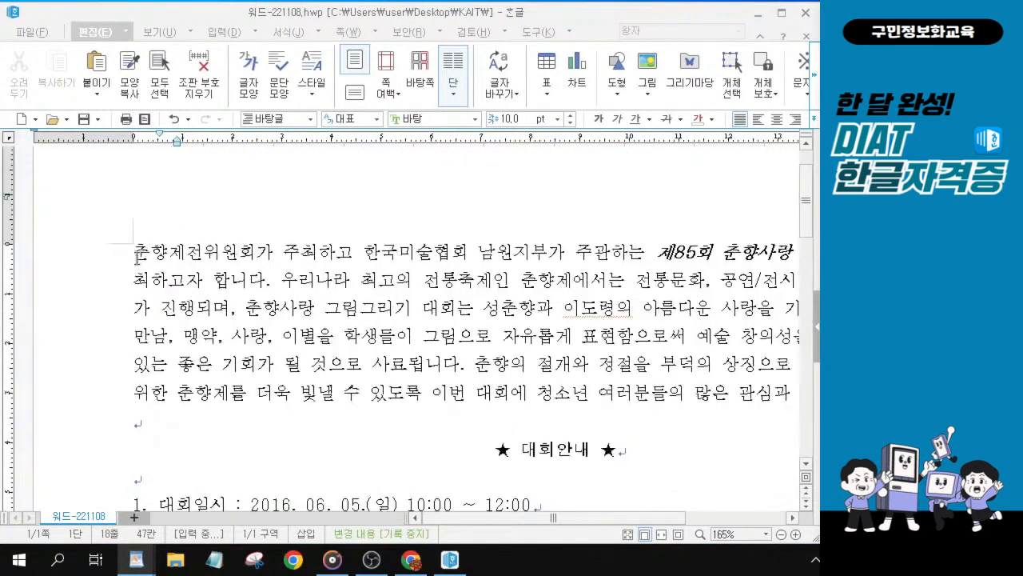
left_click(138, 253)
key("ctrl")
key("ctrl")
key("ctrl")
key("ctrl")
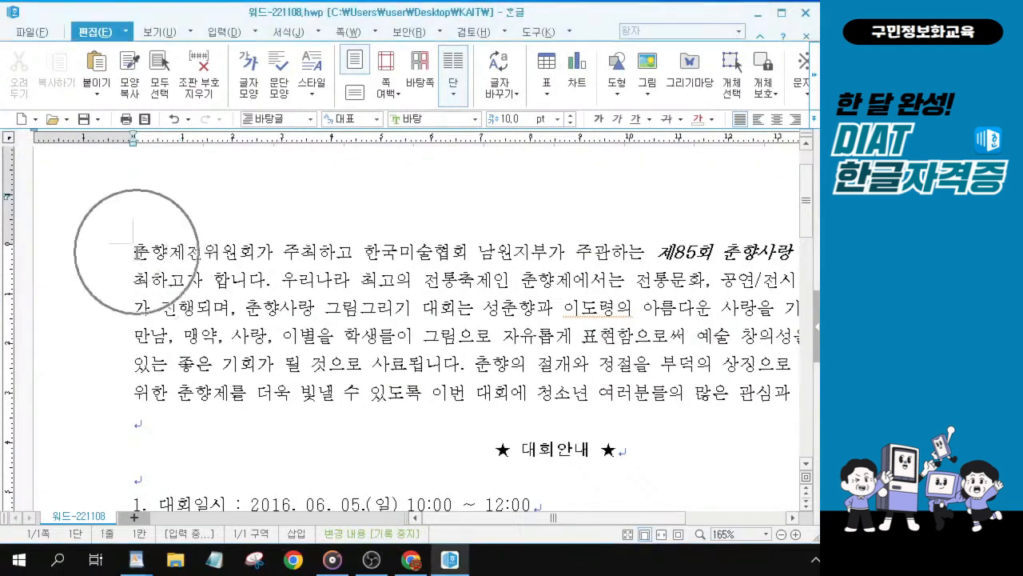
key("alt+Tab")
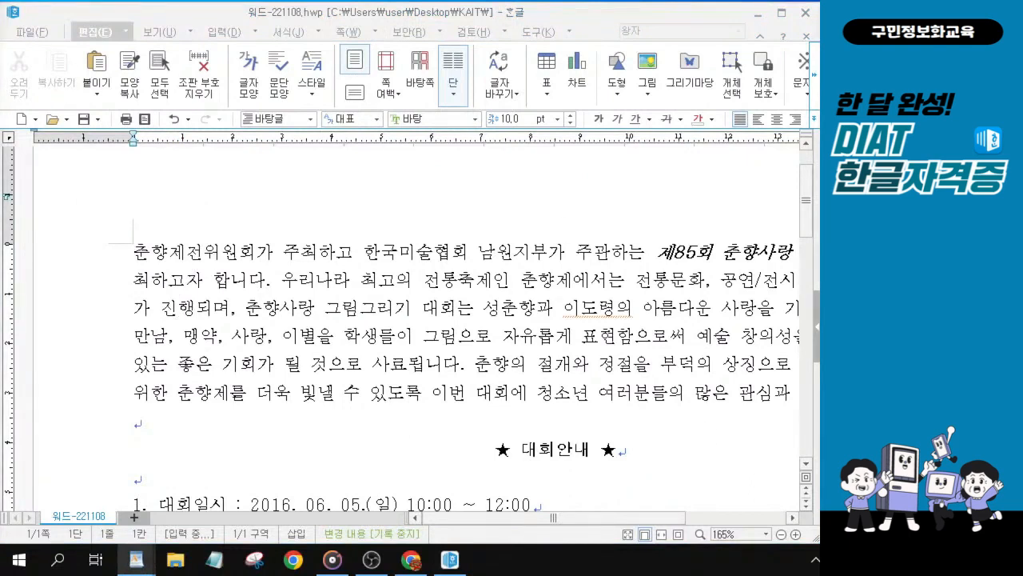
left_click(136, 251)
key("ctrl")
key("ctrl")
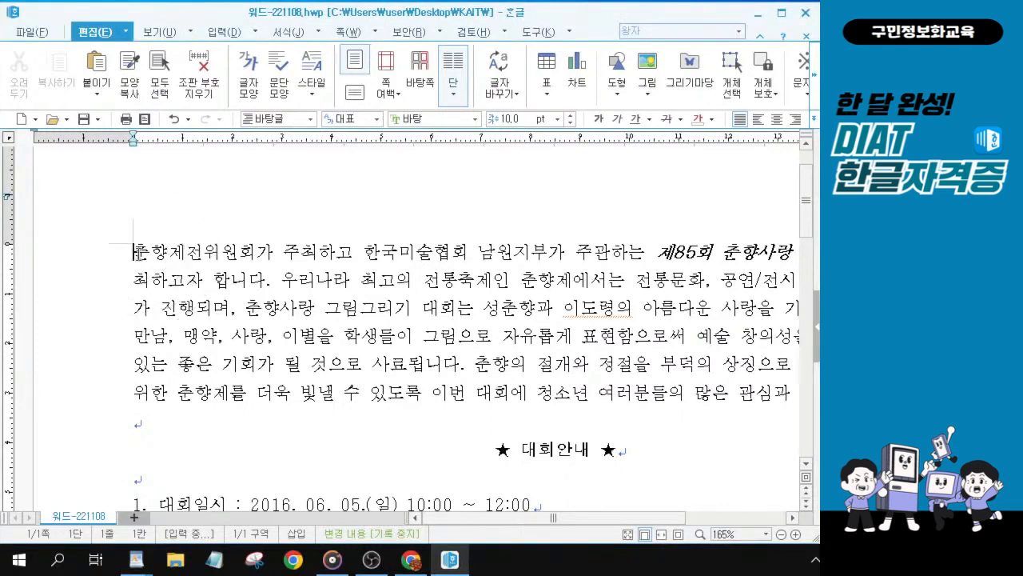
key("ctrl")
key("ctrl")
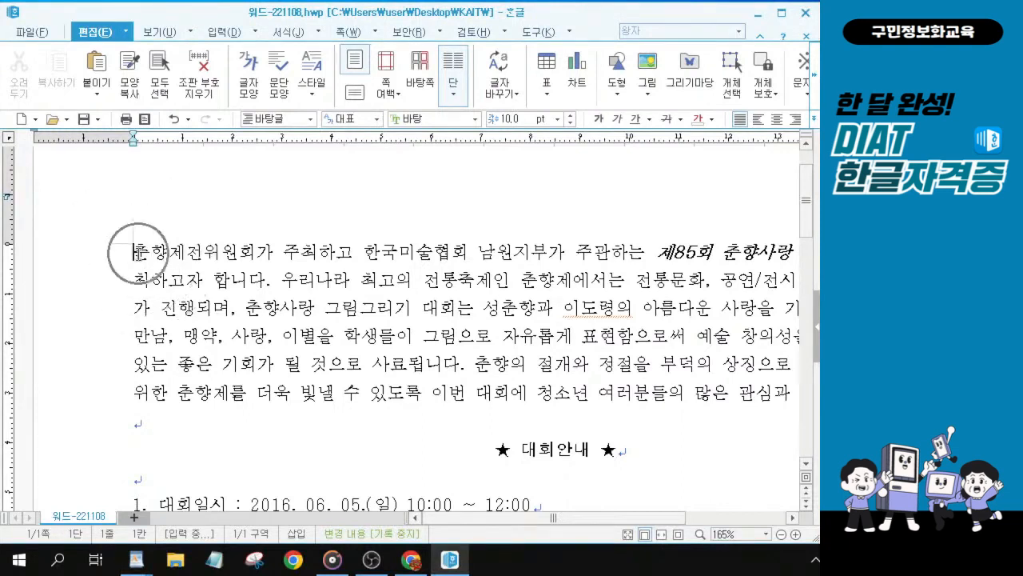
key("ctrl")
key("ctrl")
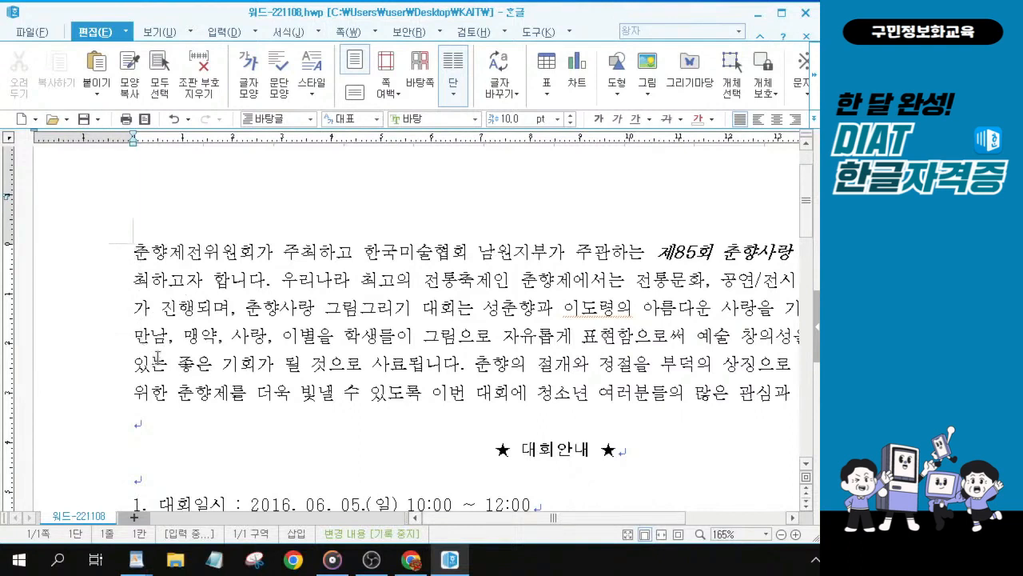
key("Return")
key("Return")
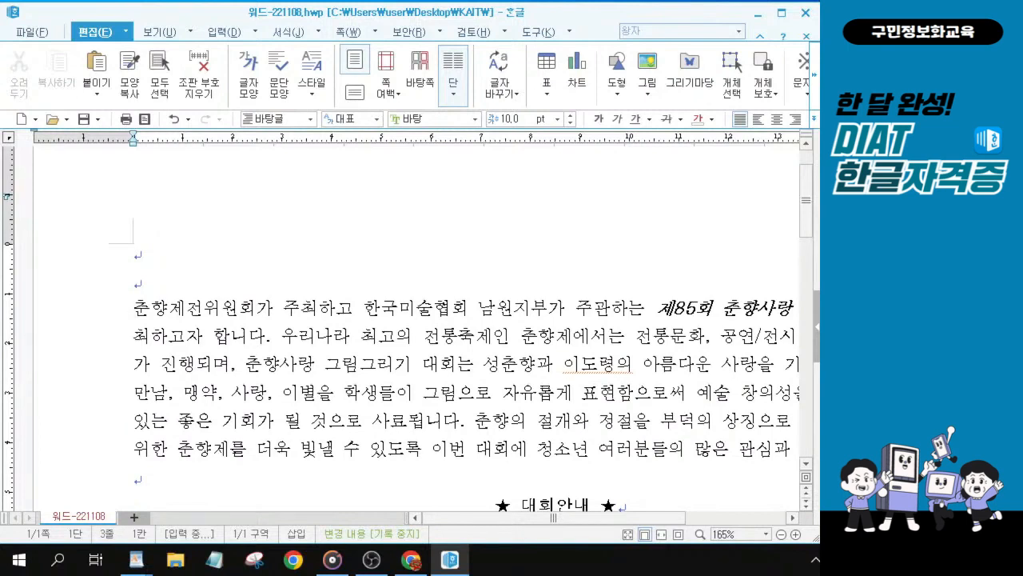
Step: Place the cursor on the first empty line and start a new 글맵시 with the text 춘향사랑그림그리기대회
key("alt+Tab")
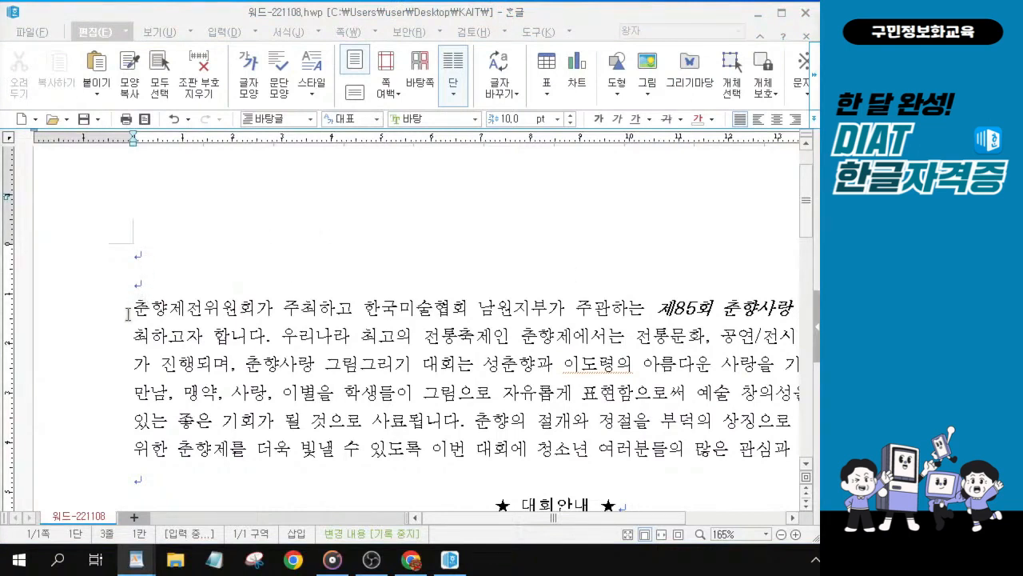
key("alt+Tab")
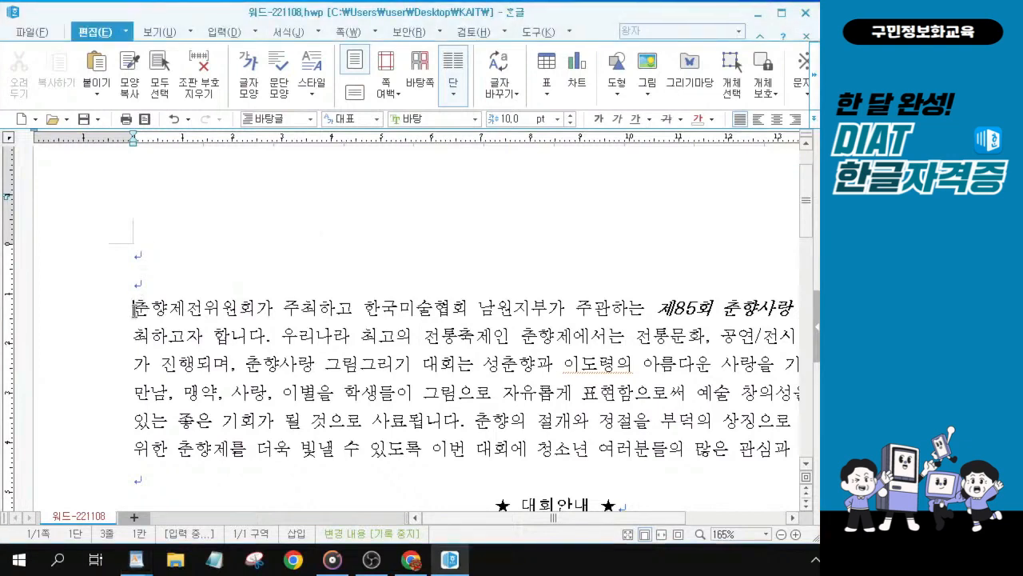
left_click(135, 255)
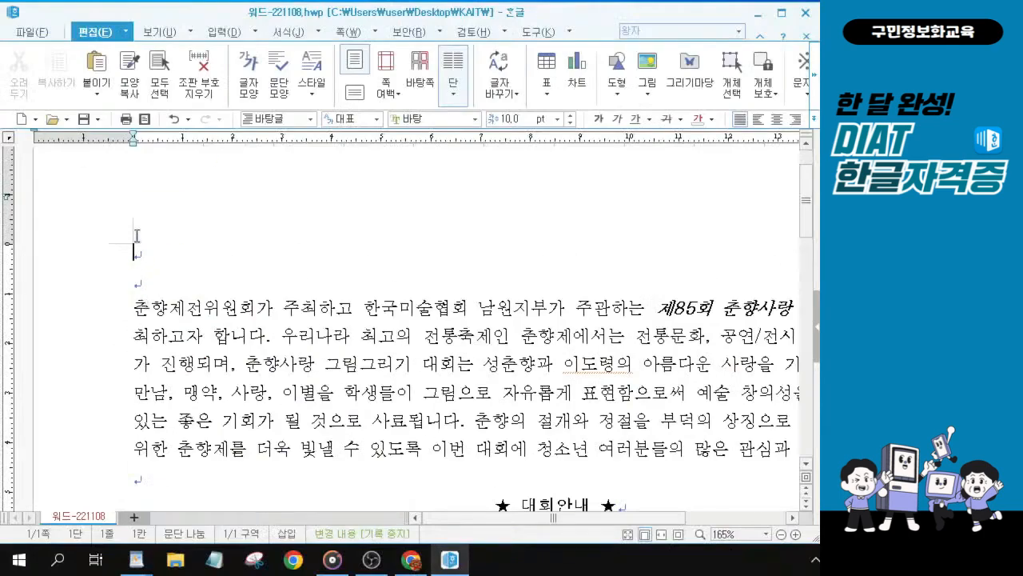
left_click(223, 32)
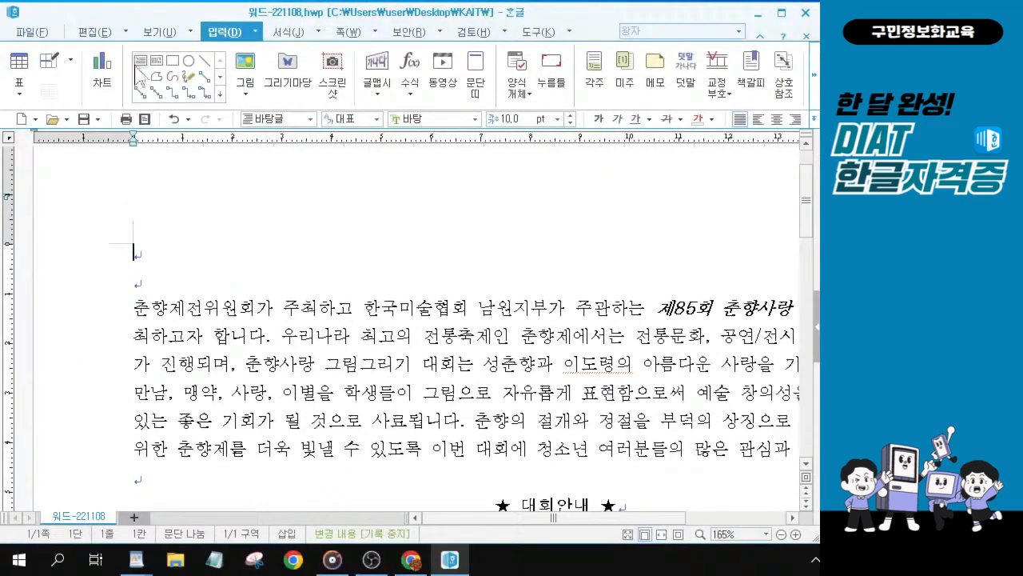
left_click(376, 65)
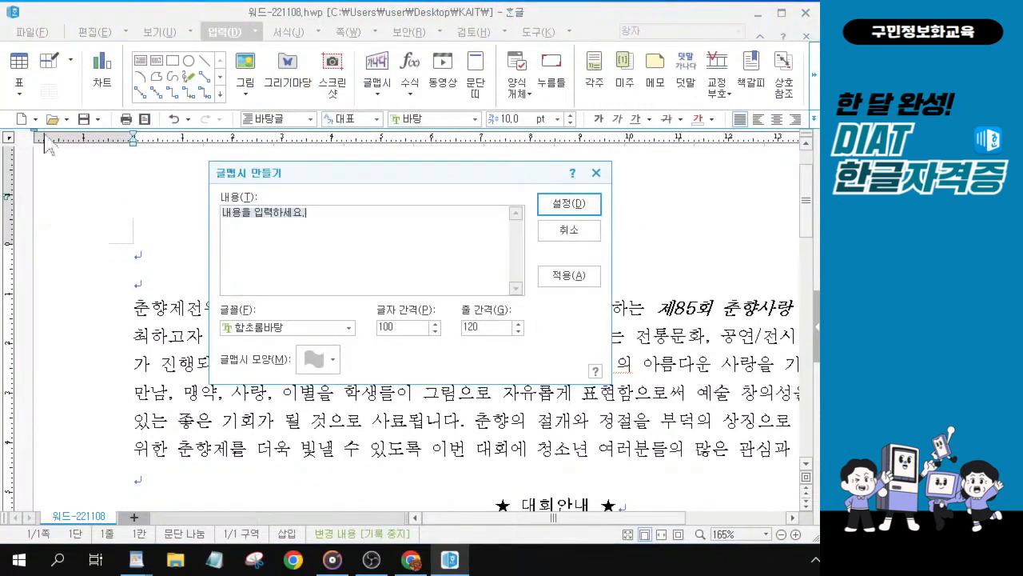
key("BackSpace")
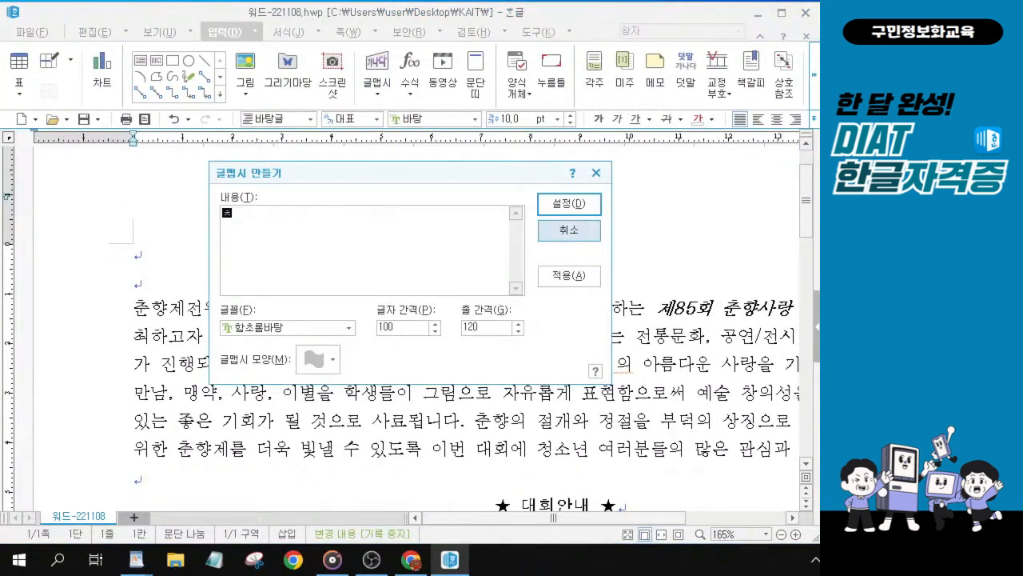
type("춘향")
type("사랑")
type("그림")
type("그리긴")
type("대회")
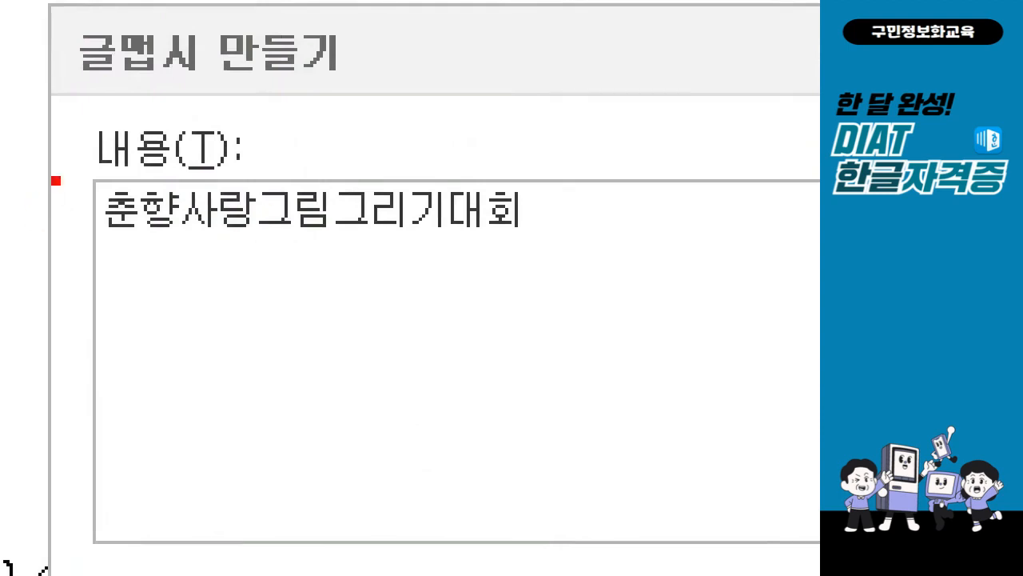
Step: Set the 글맵시 font to 견고딕
mouse_move(64, 170)
left_mouse_down()
mouse_move(82, 282)
mouse_move(576, 241)
mouse_move(576, 259)
left_mouse_up()
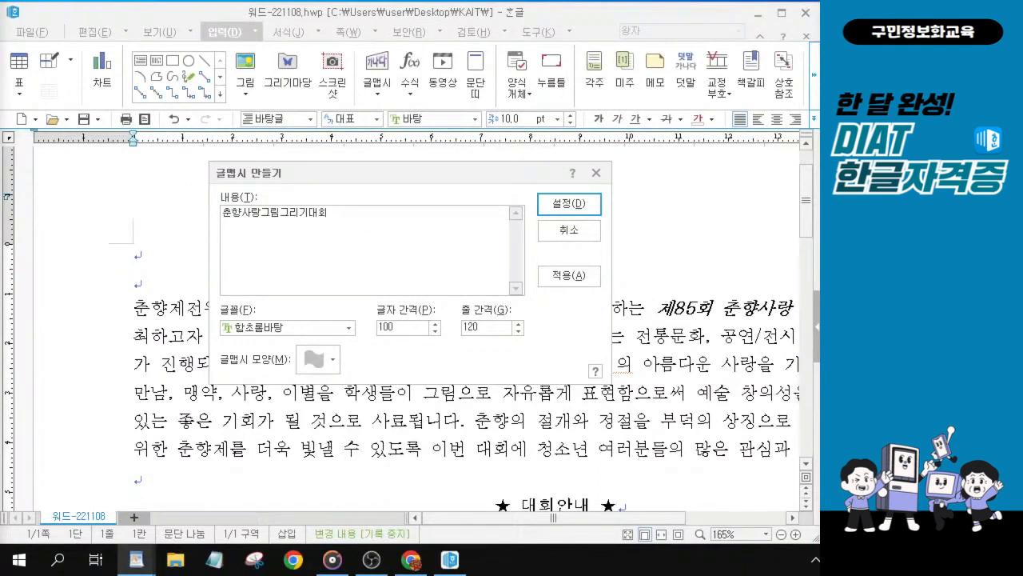
left_click(348, 328)
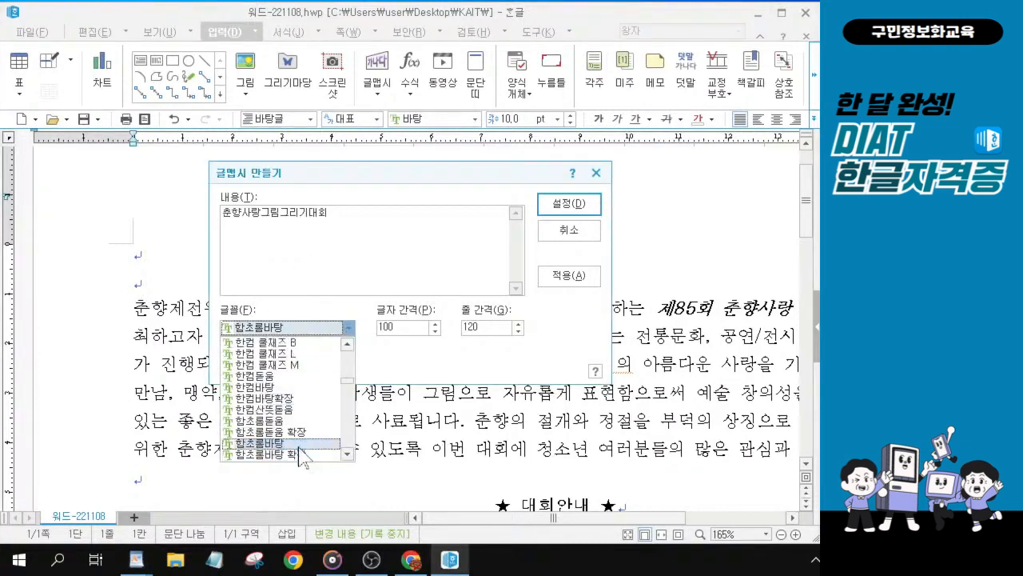
scroll(291, 400, "down", 5)
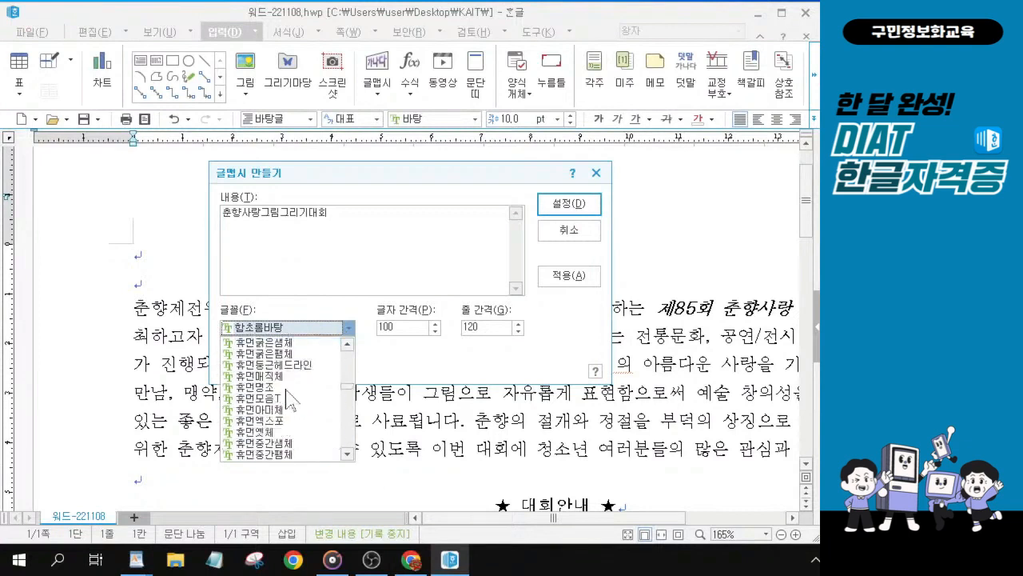
scroll(290, 397, "down", 2)
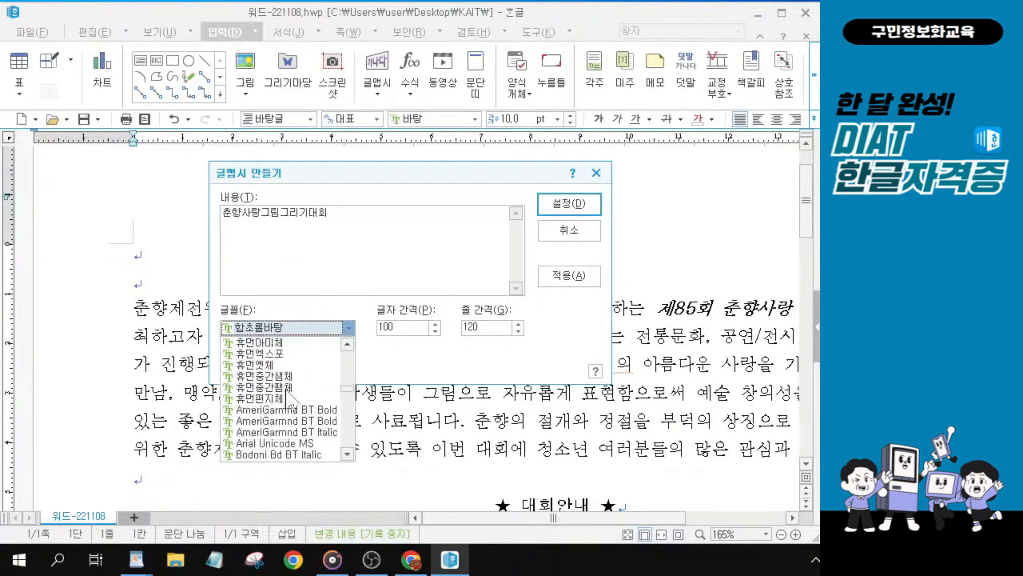
scroll(290, 397, "down", 1)
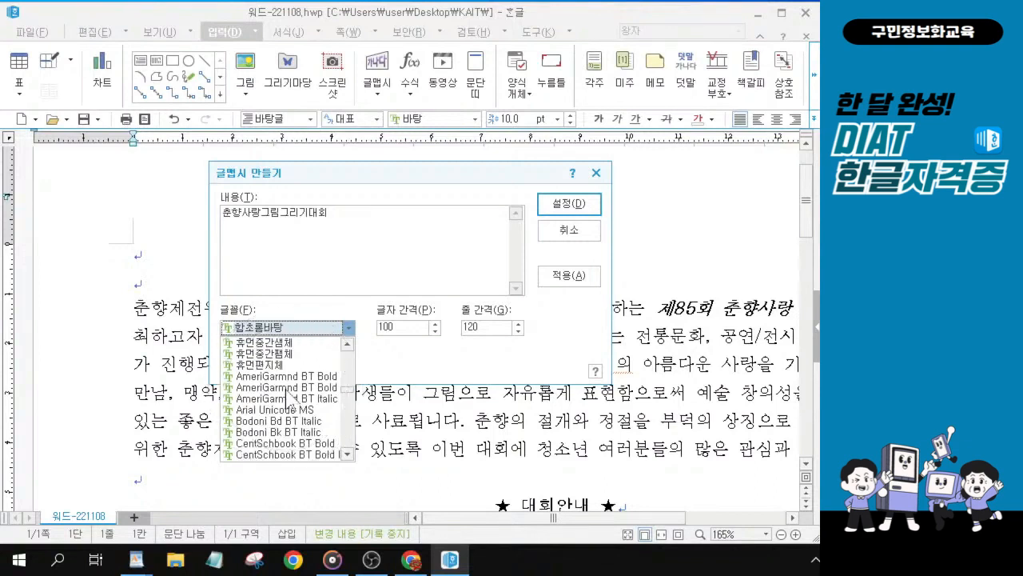
scroll(290, 397, "down", 1)
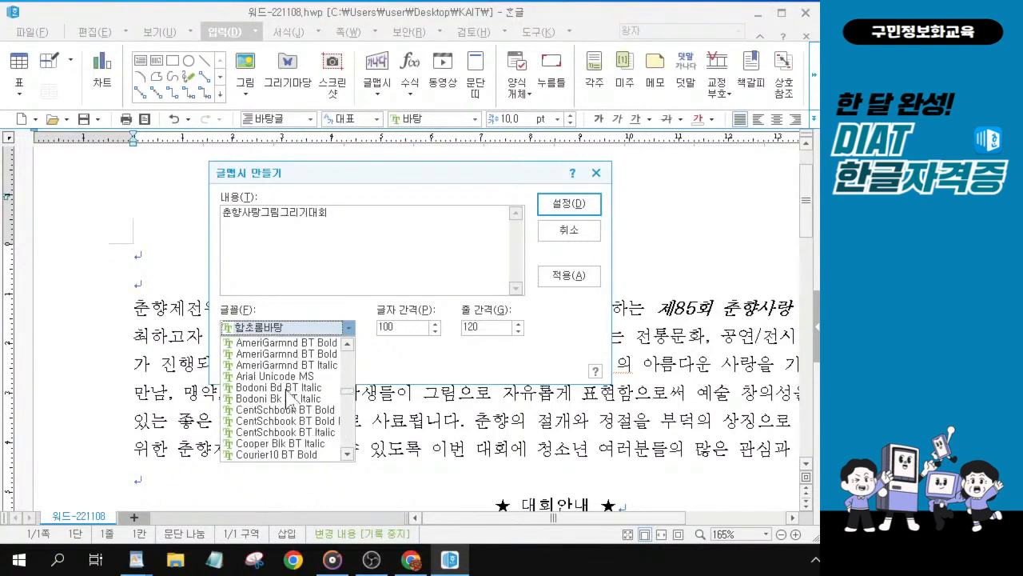
scroll(291, 397, "down", 6)
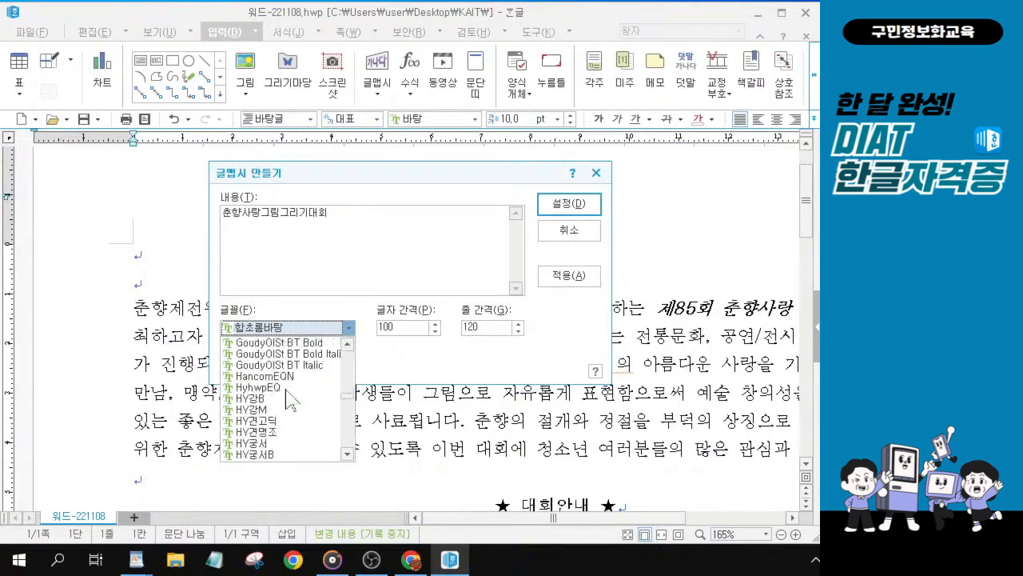
scroll(291, 397, "down", 2)
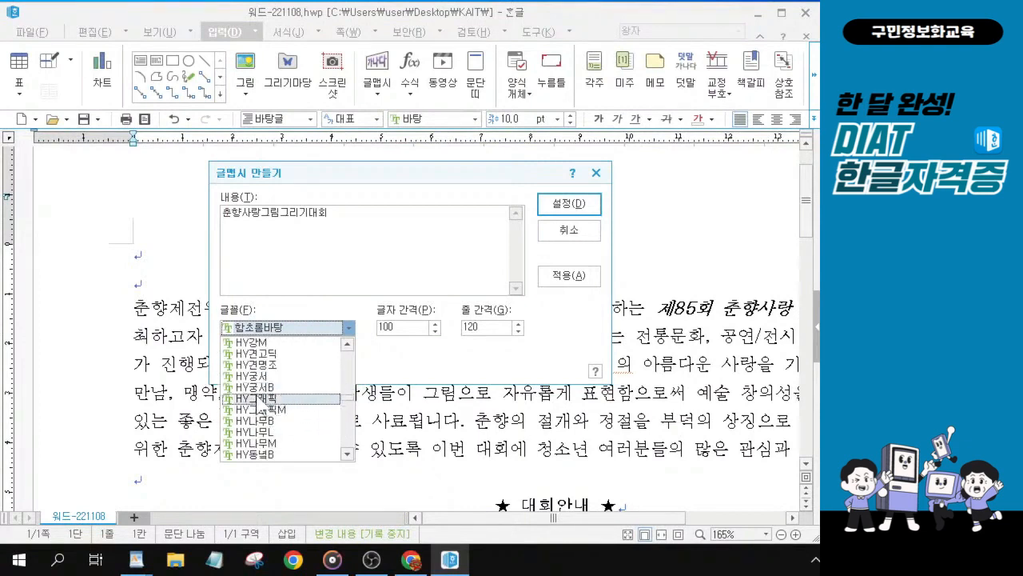
scroll(257, 403, "down", 8)
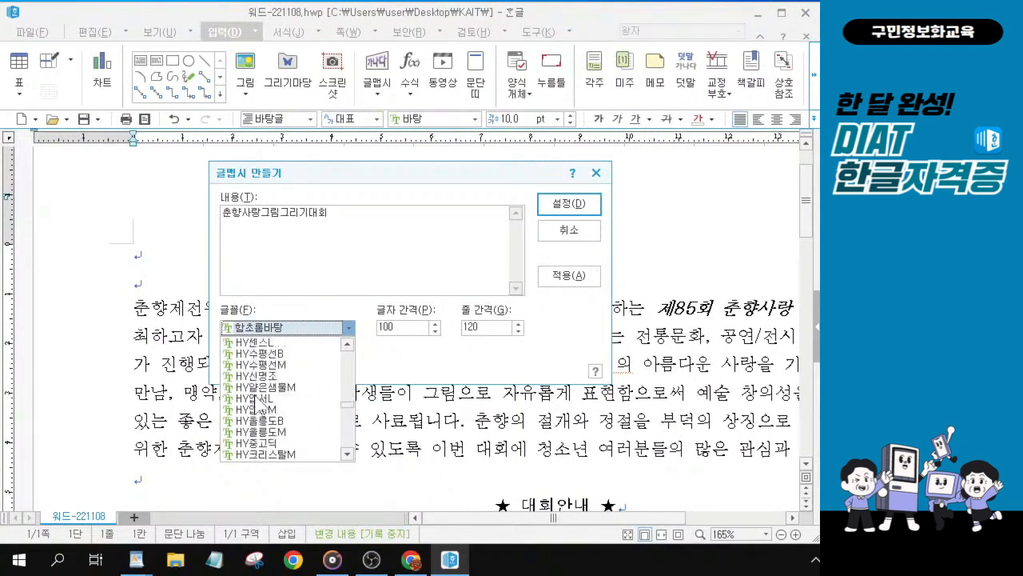
scroll(258, 404, "down", 10)
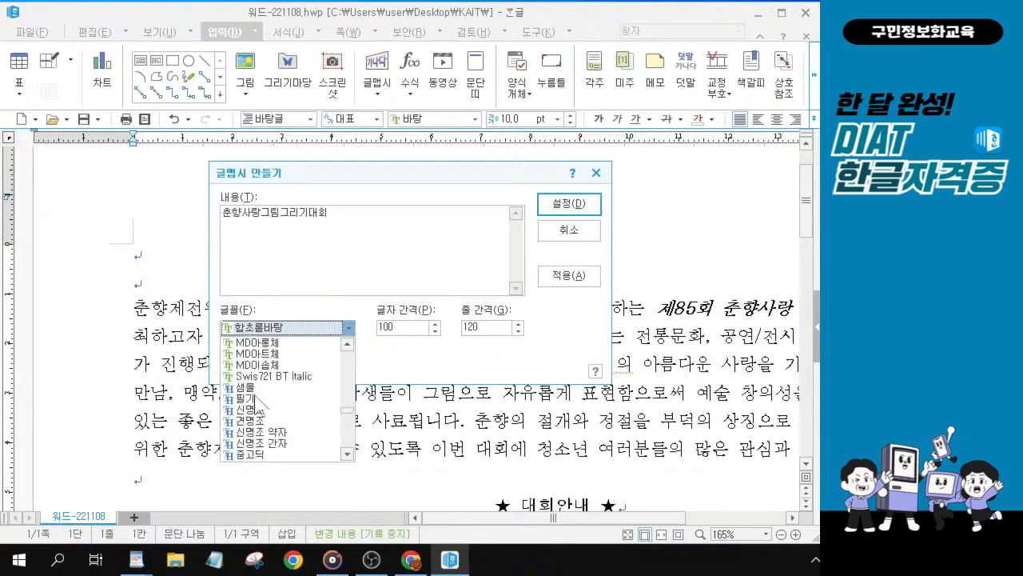
scroll(267, 396, "down", 2)
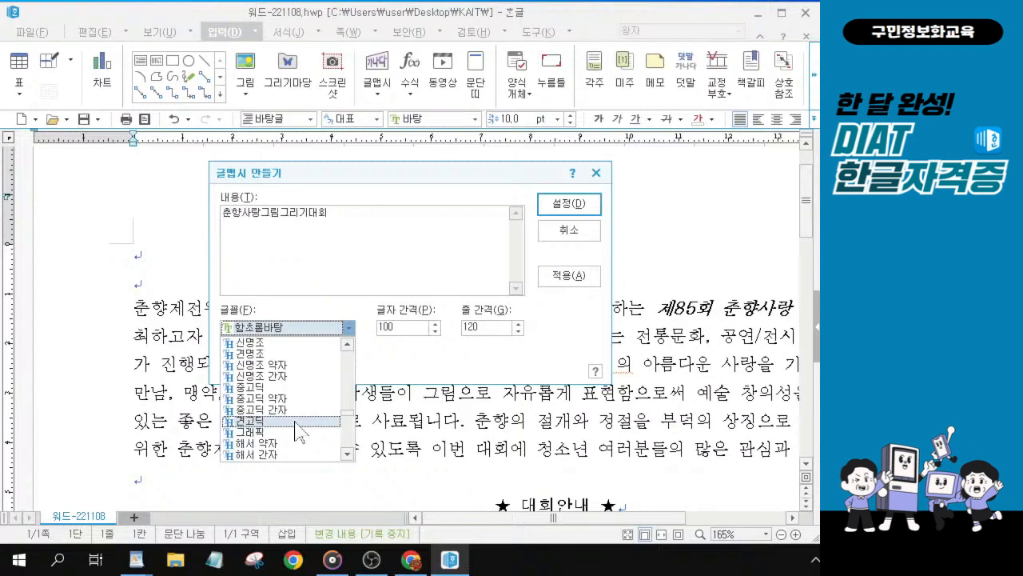
left_click(295, 431)
left_click(296, 431)
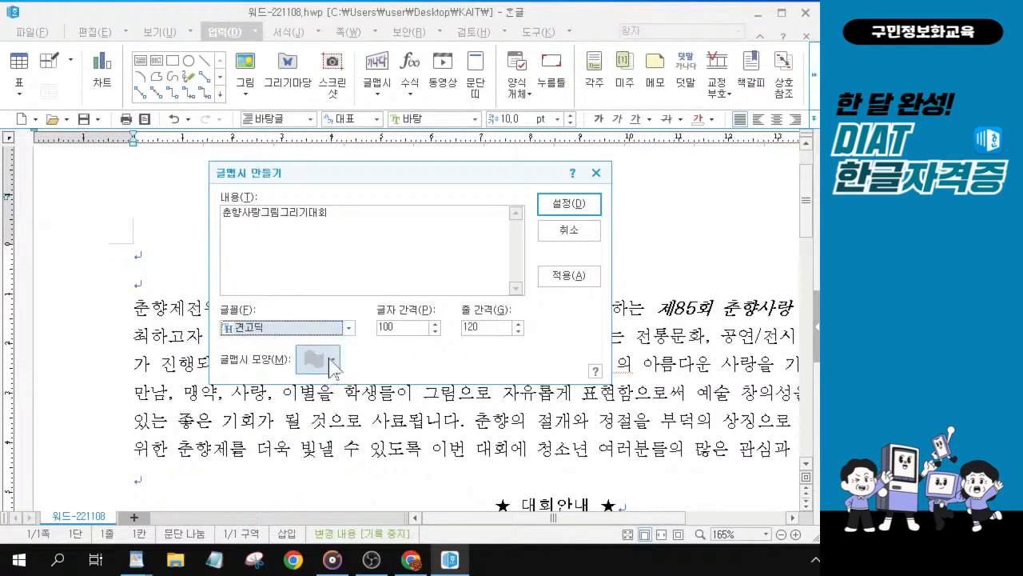
Step: Choose the 역갈매기형 수장 글맵시 shape and create the 글맵시 title
left_click(331, 361)
key("ctrl")
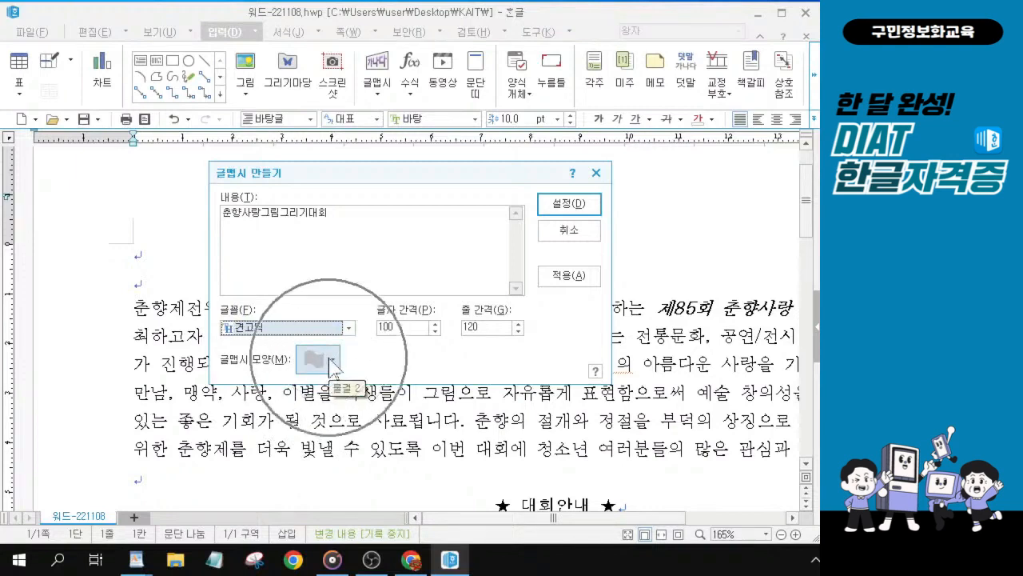
key("ctrl")
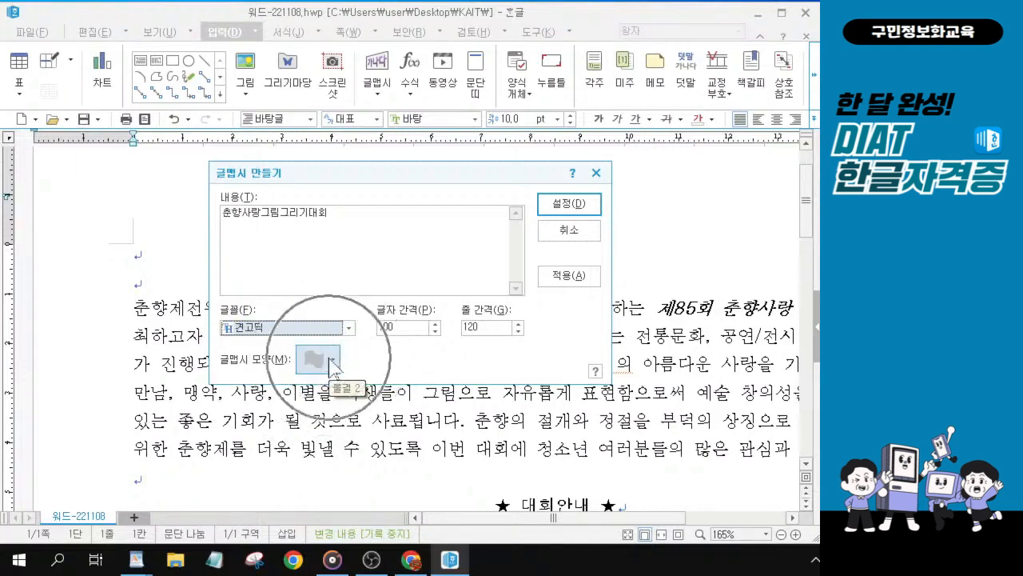
left_click(331, 361)
left_click(331, 361)
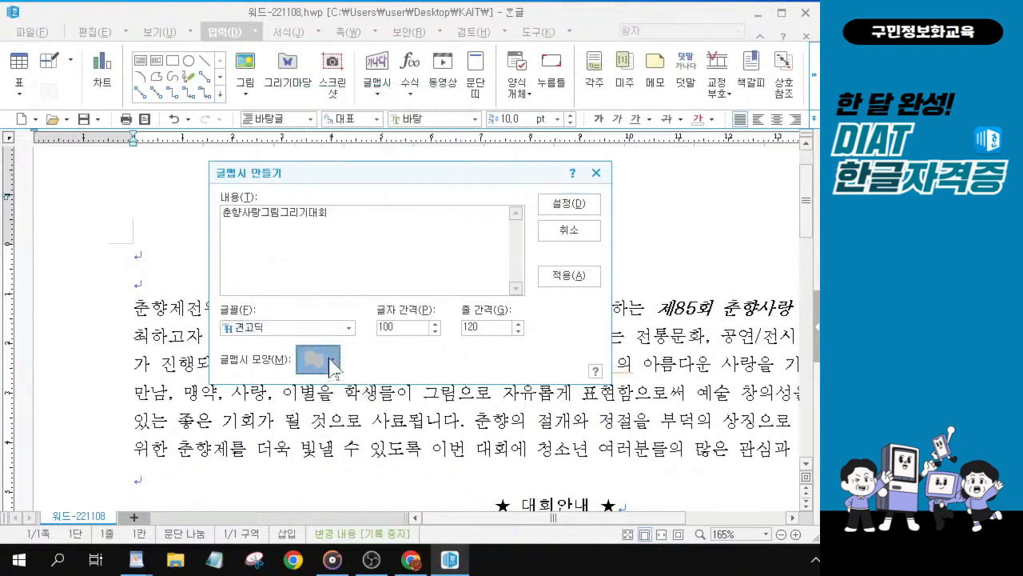
left_click(331, 361)
key("ctrl")
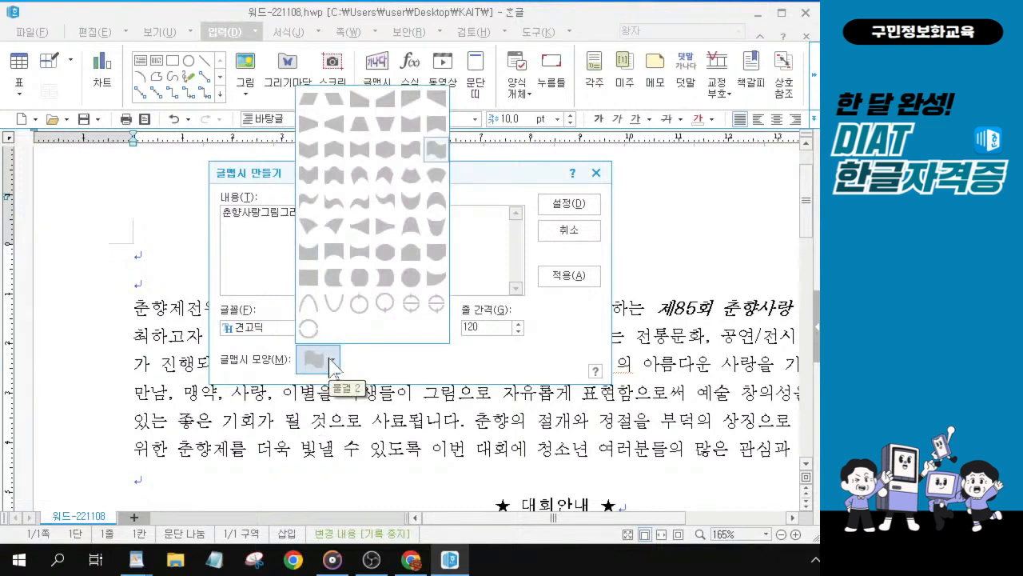
left_click(308, 152)
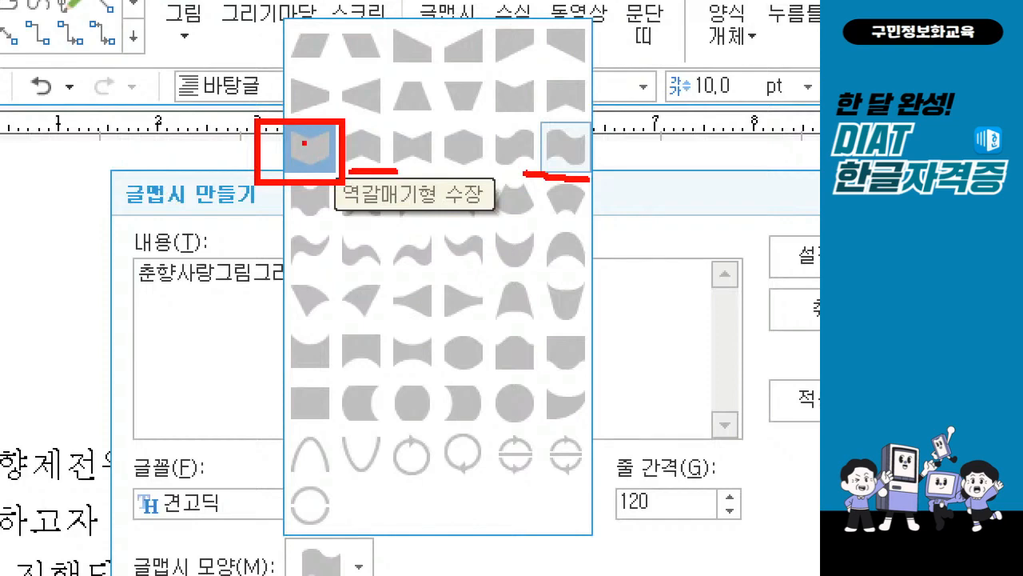
key("Escape")
left_click(331, 367)
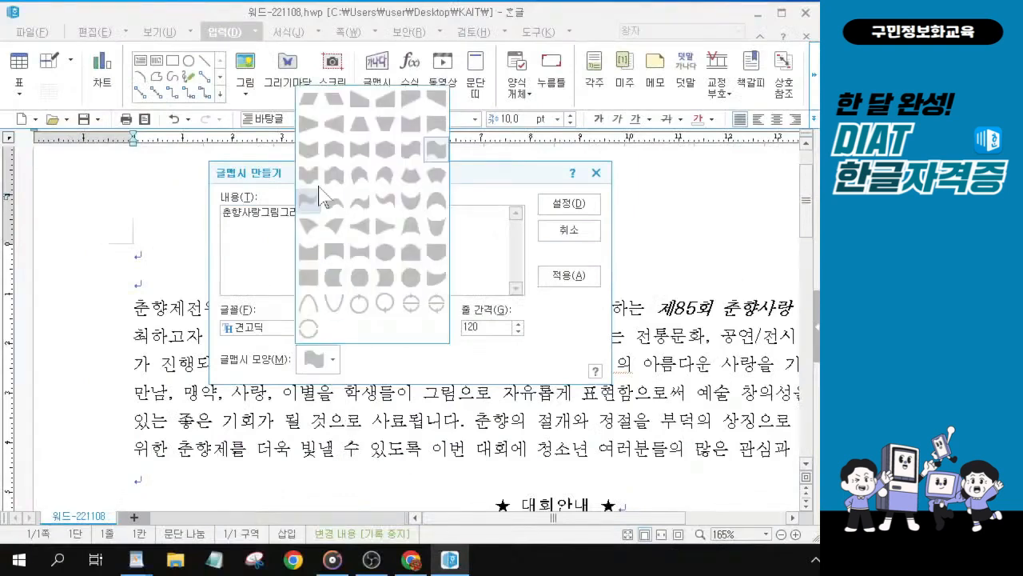
key("ctrl")
key("ctrl")
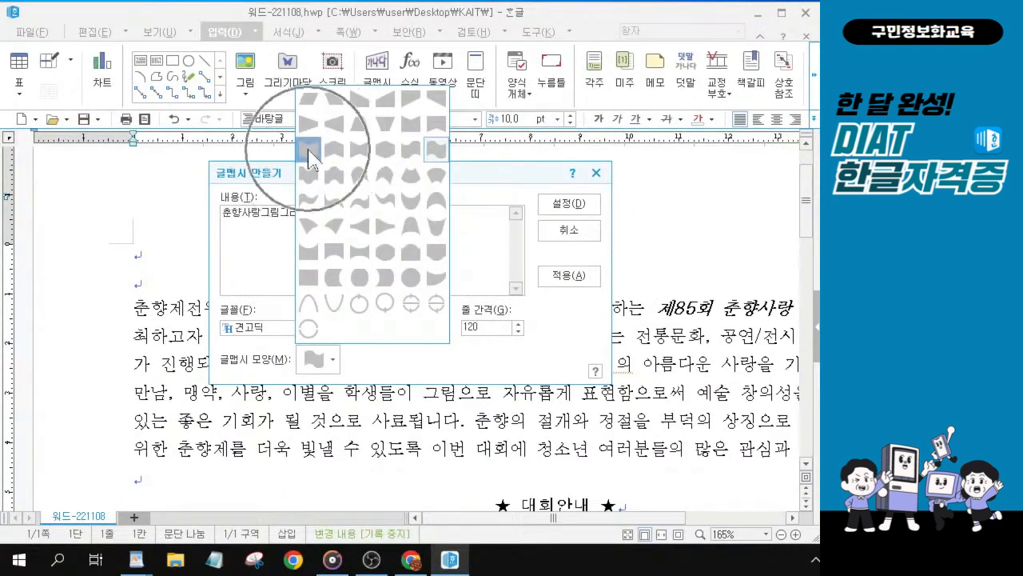
left_click(309, 160)
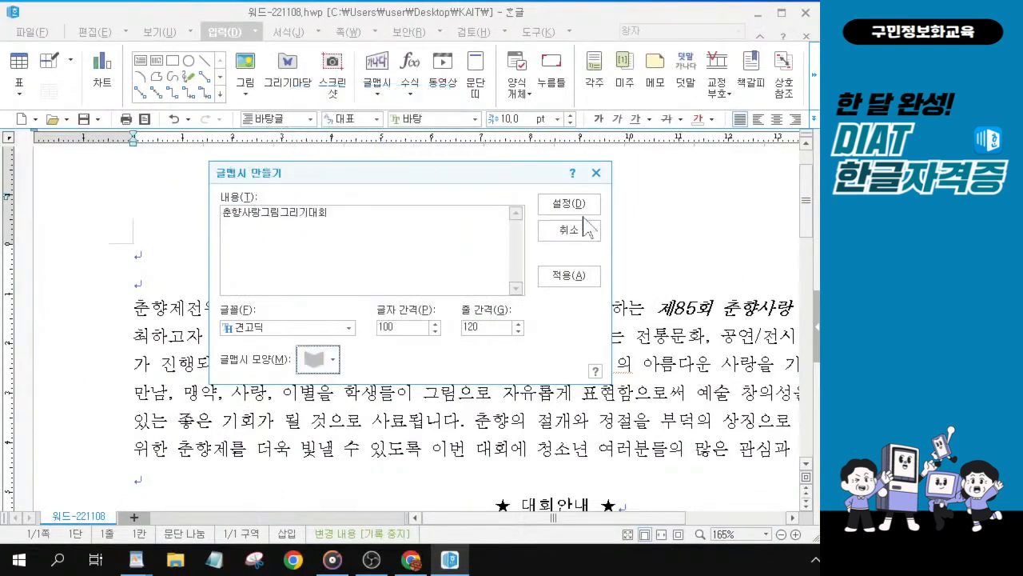
key("ctrl")
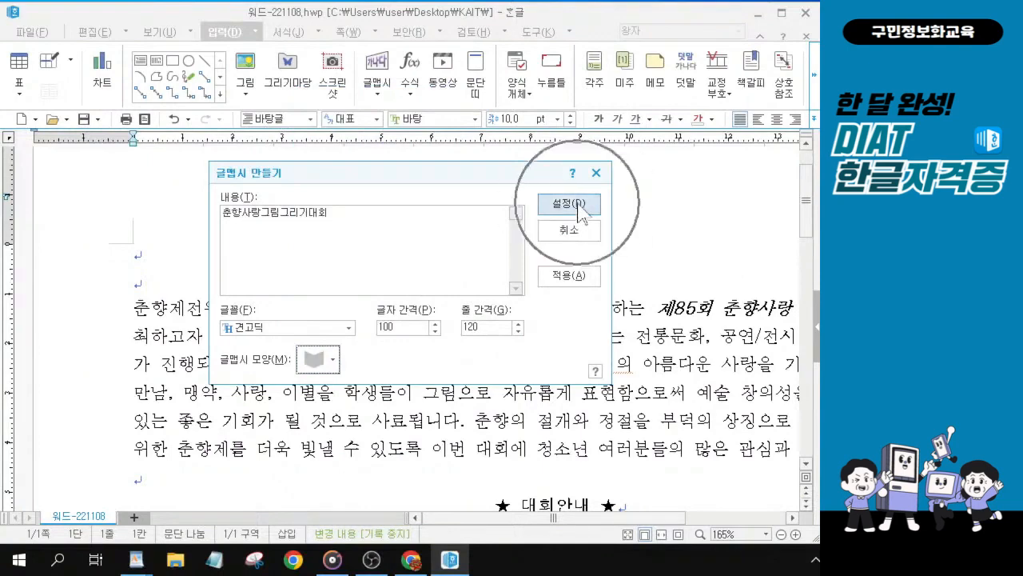
left_click(578, 207)
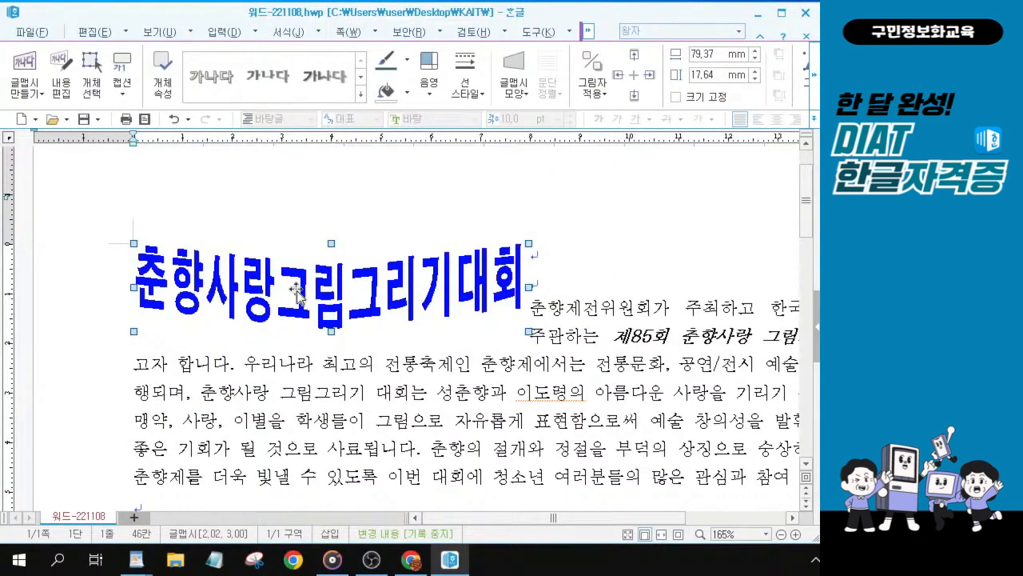
Step: Open the 글맵시's object properties and set its width to 80 mm and height to 20 mm
key("ctrl")
key("ctrl")
key("ctrl")
key("ctrl")
double_click(328, 291)
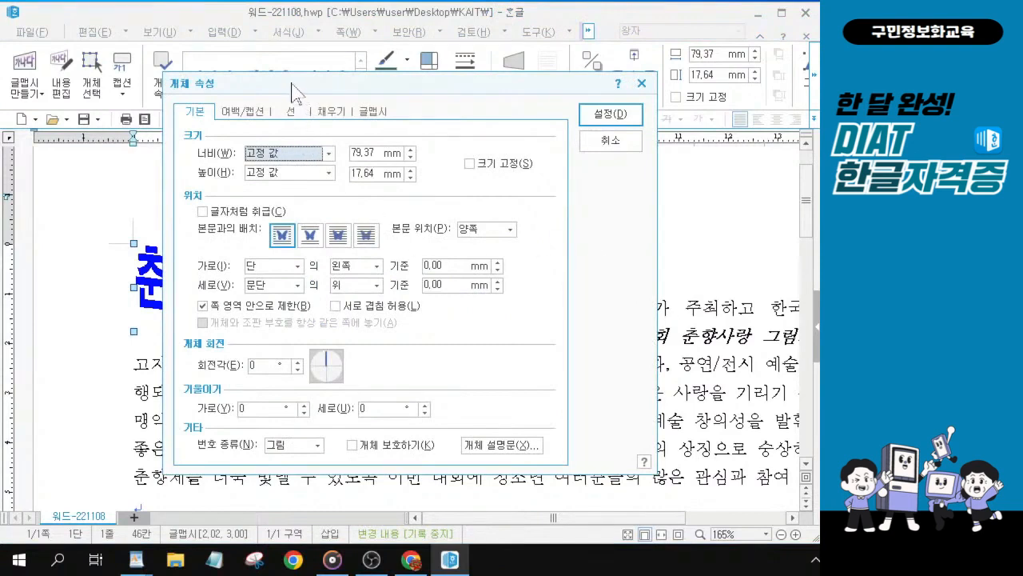
left_click_drag(294, 90, 342, 101)
key("ctrl+2")
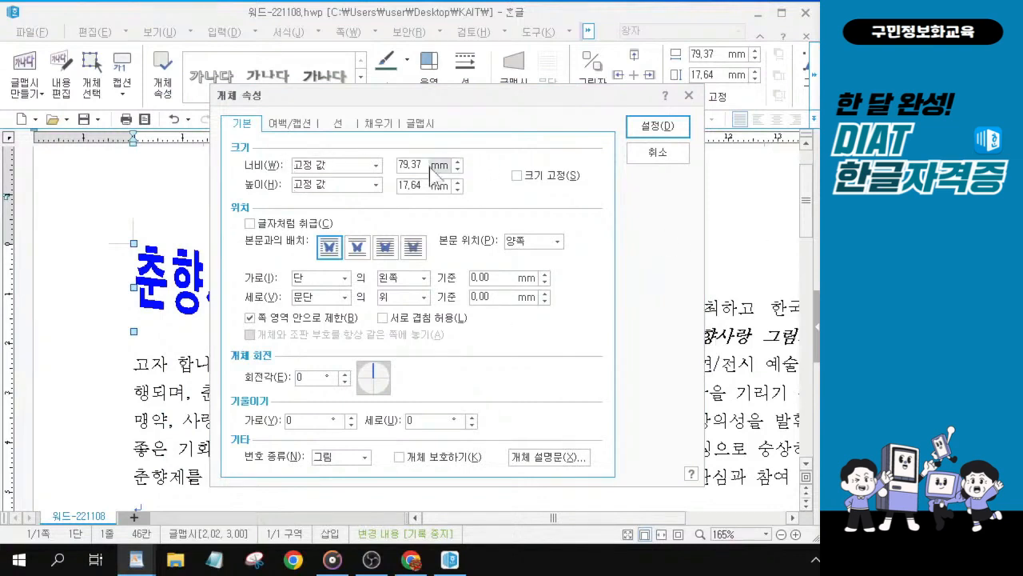
double_click(412, 164)
type("80")
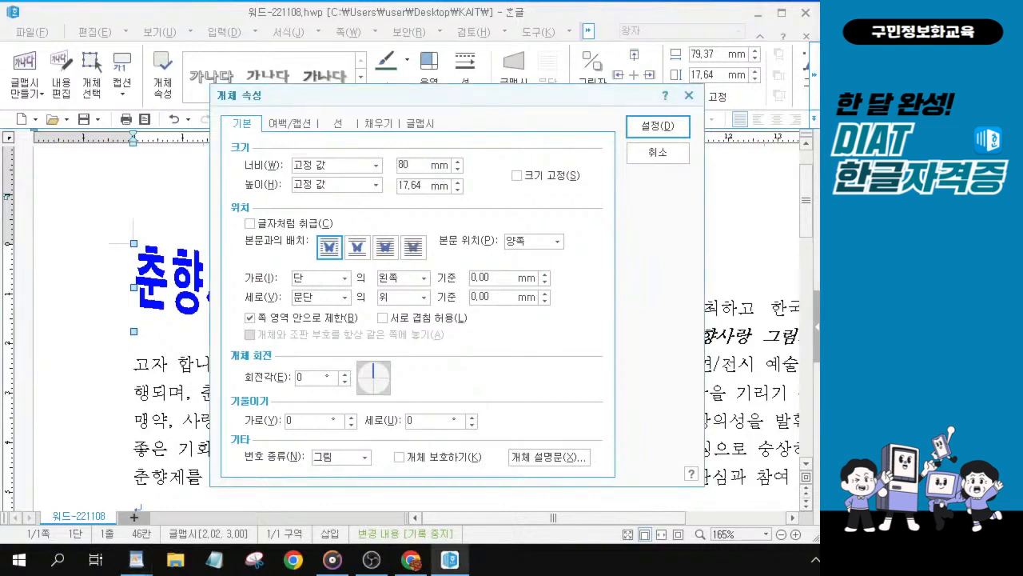
key("Tab")
type("20")
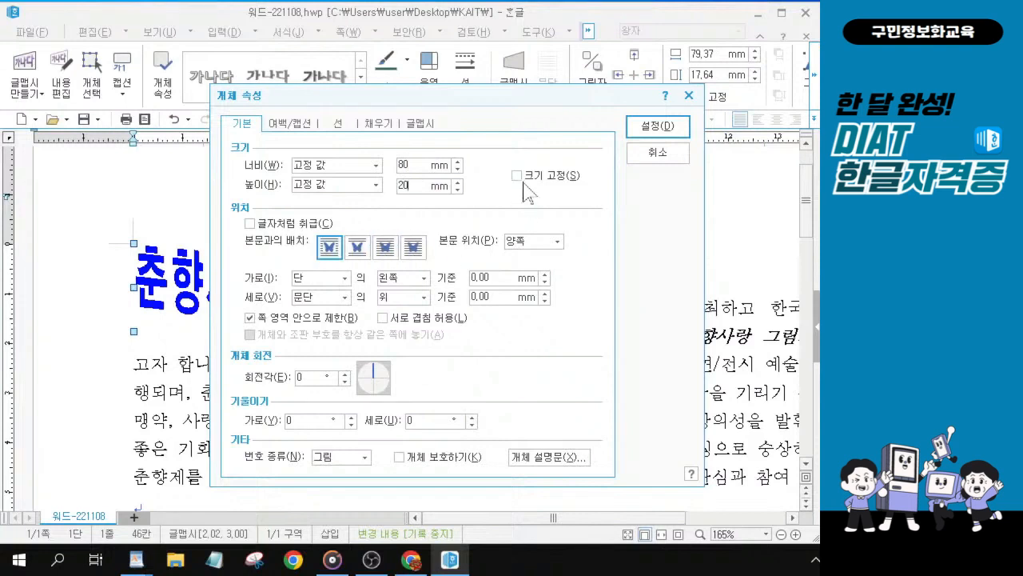
Step: Turn on the 글자처럼 취급 option for the 글맵시 in its object properties
left_click(518, 175)
left_click(249, 223)
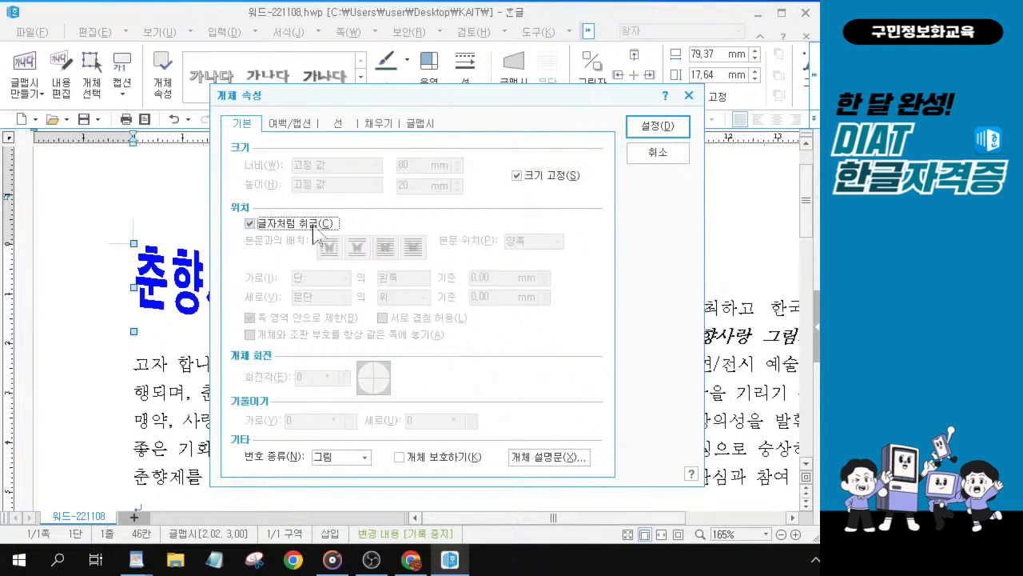
left_click(517, 175)
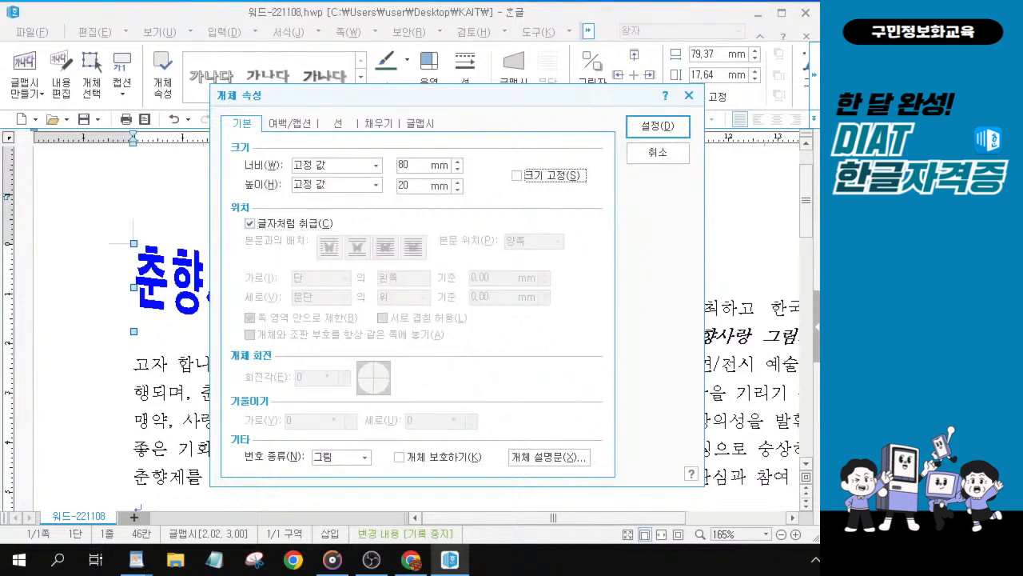
key("alt+Tab")
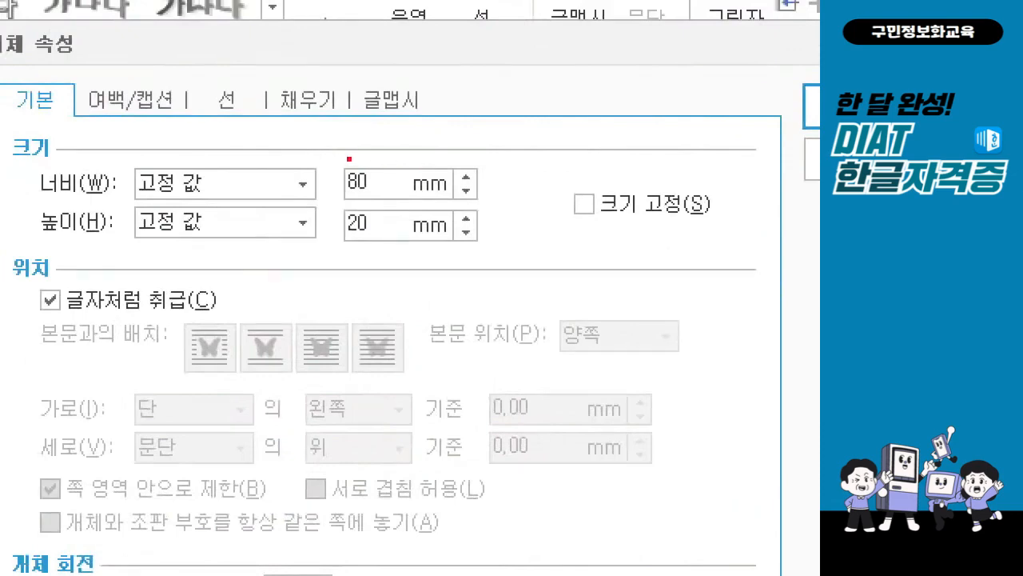
mouse_move(324, 151)
left_mouse_down()
mouse_move(385, 258)
mouse_move(407, 259)
left_mouse_up()
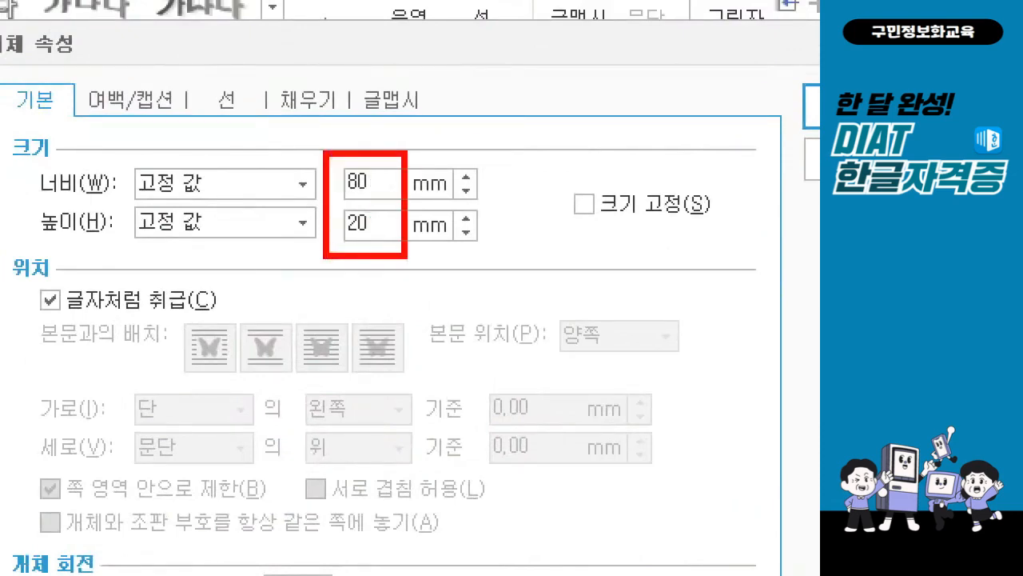
mouse_move(24, 269)
left_mouse_down()
mouse_move(179, 326)
mouse_move(224, 327)
left_mouse_up()
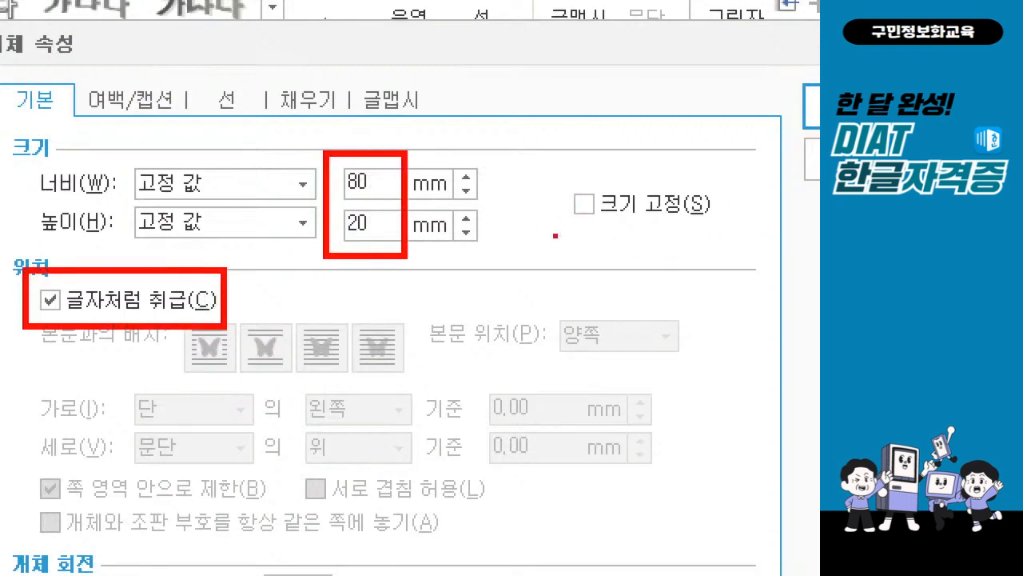
left_click_drag(561, 227, 606, 226)
left_click_drag(579, 185, 604, 166)
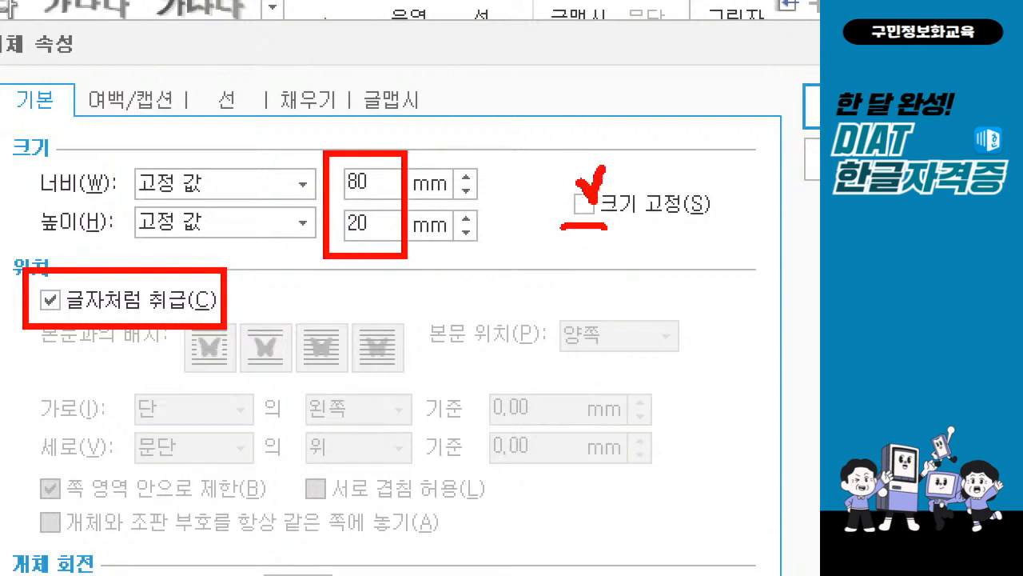
mouse_move(570, 230)
left_mouse_down()
mouse_move(562, 234)
mouse_move(620, 226)
left_mouse_up()
left_click_drag(559, 231, 633, 232)
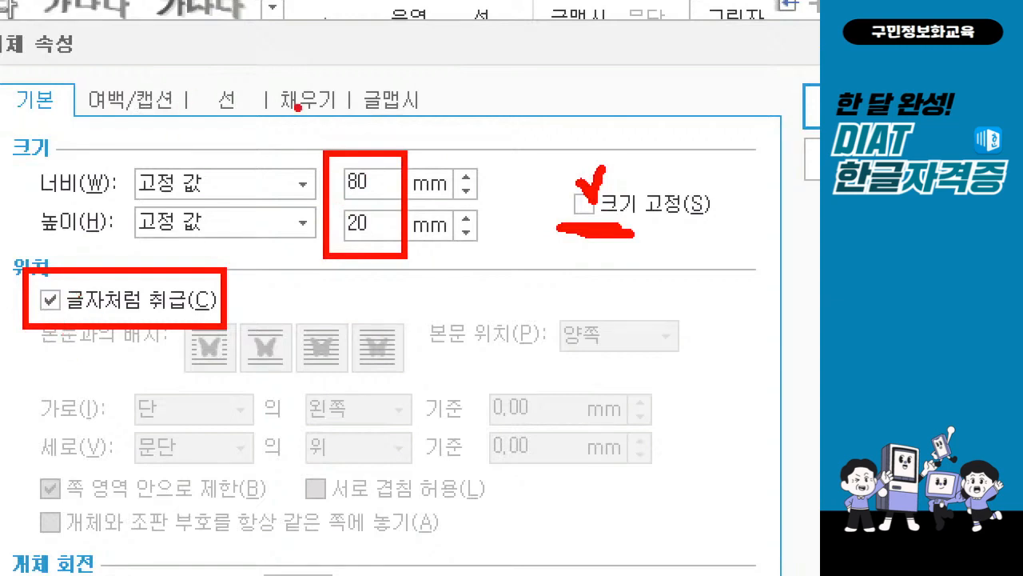
mouse_move(284, 69)
left_mouse_down()
mouse_move(297, 96)
mouse_move(343, 50)
left_mouse_up()
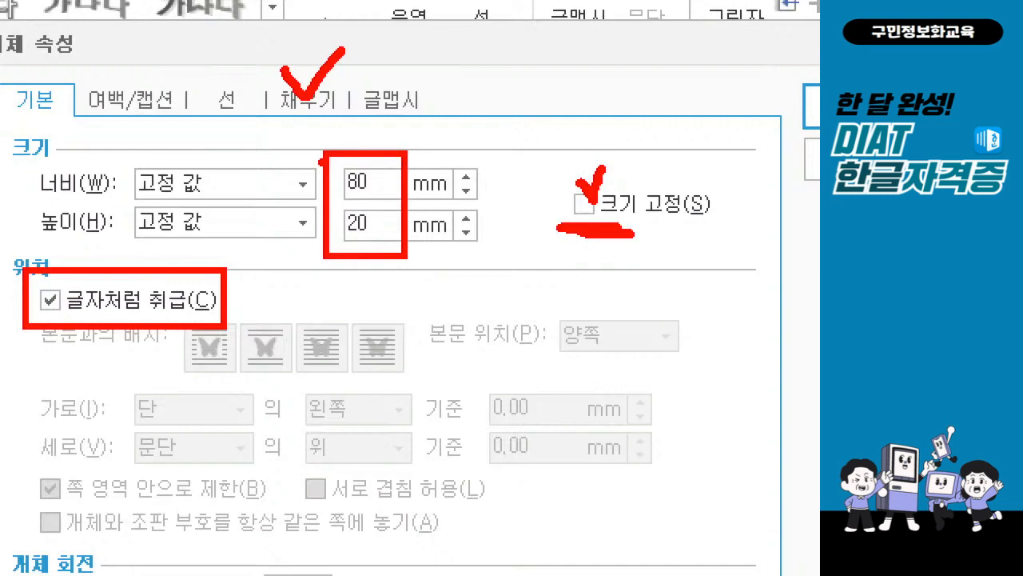
key("Escape")
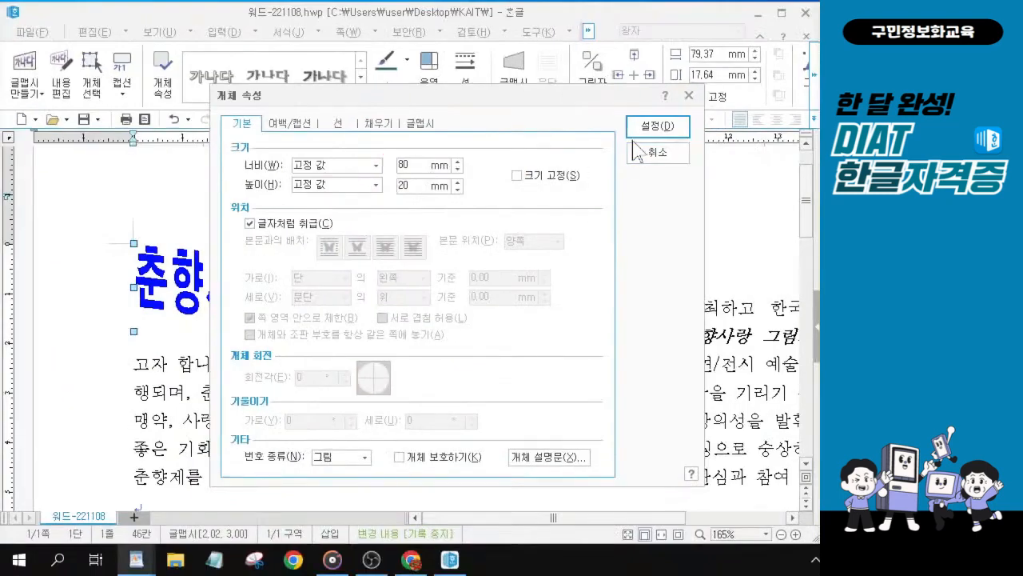
Step: Lock the 글맵시's size and change its fill face colour to green, applying the object properties
left_click(517, 175)
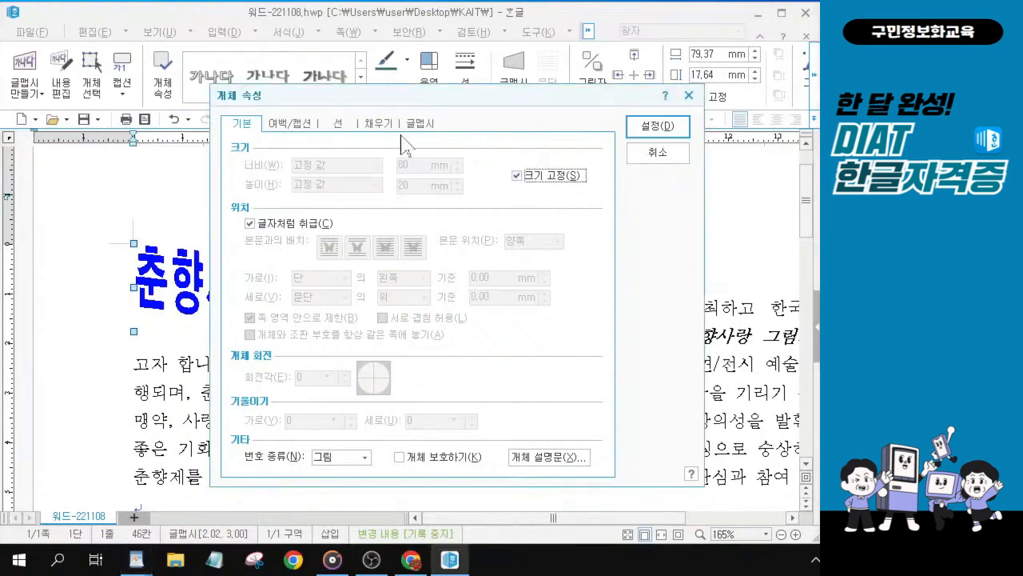
left_click(380, 124)
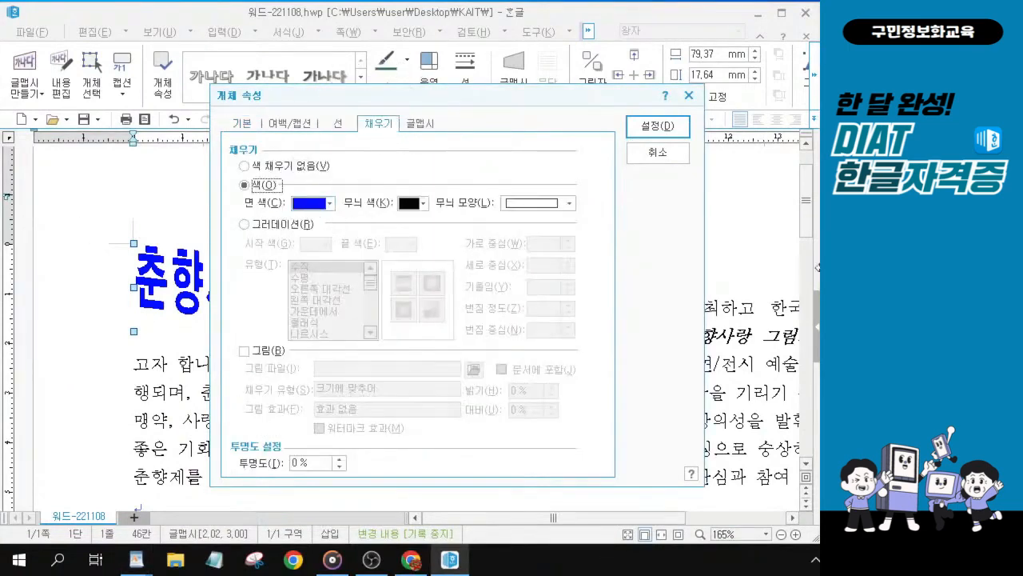
key("alt+Tab")
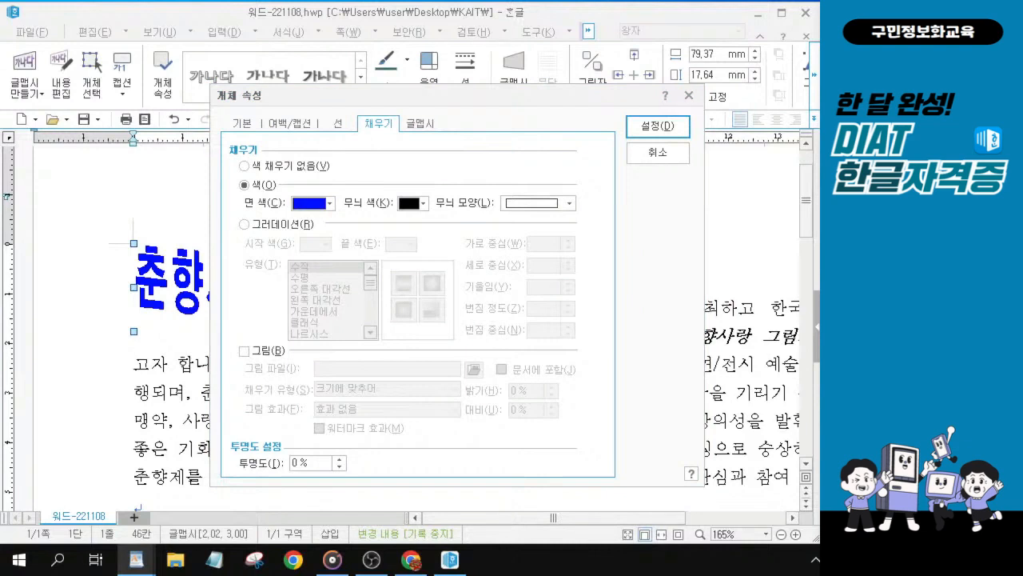
left_click(331, 203)
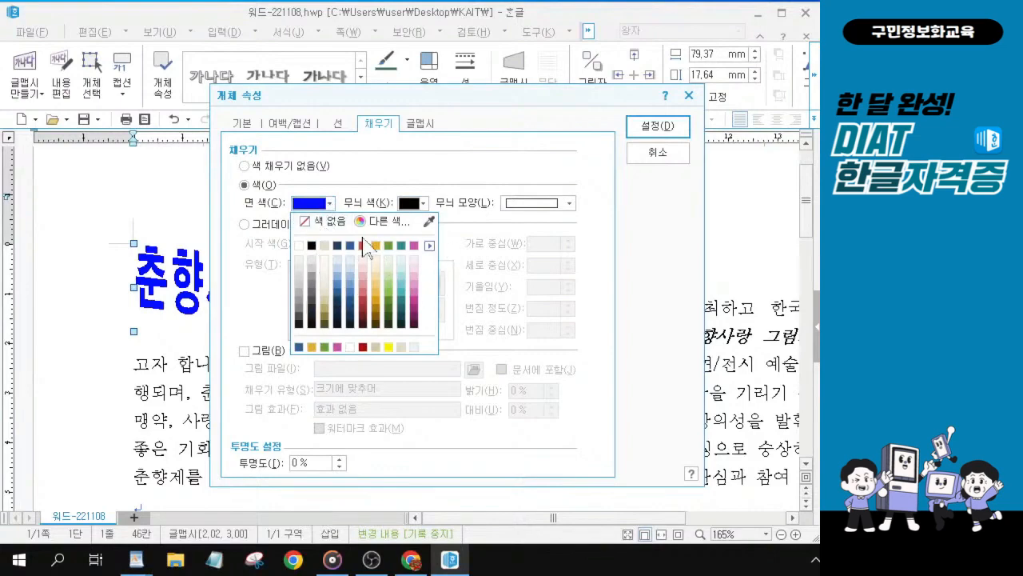
left_click(429, 247)
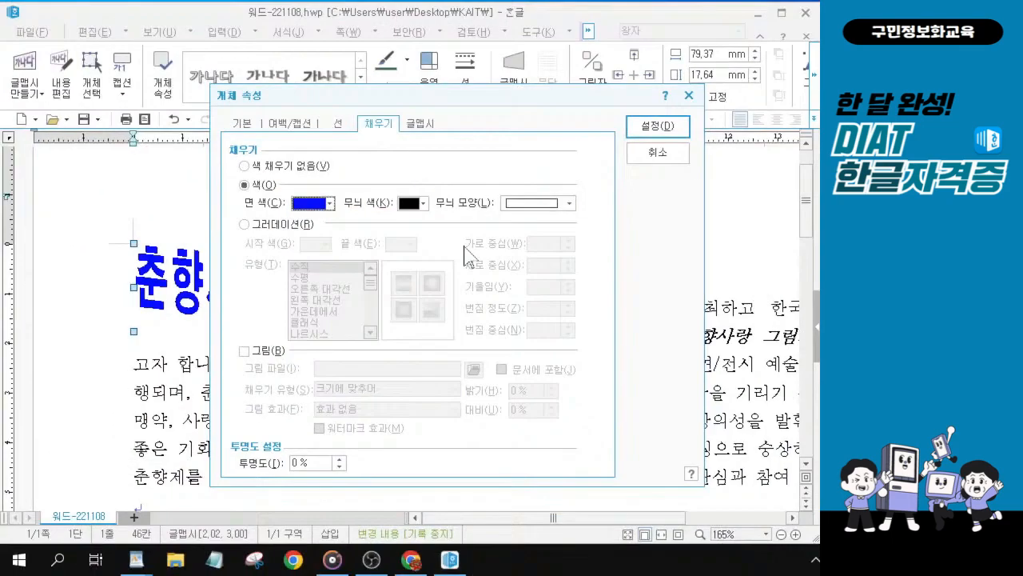
left_click(329, 203)
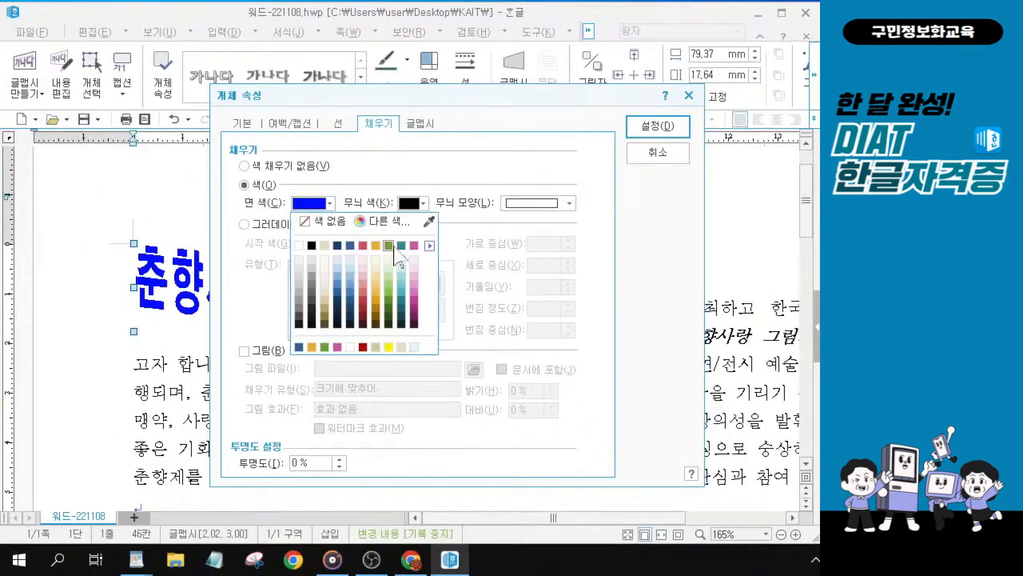
left_click(388, 246)
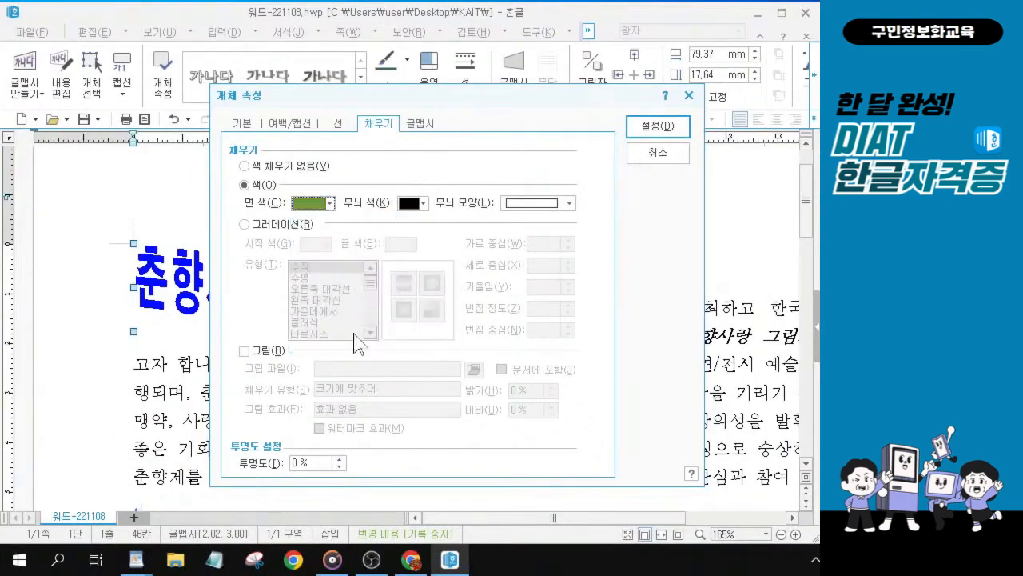
left_click(655, 128)
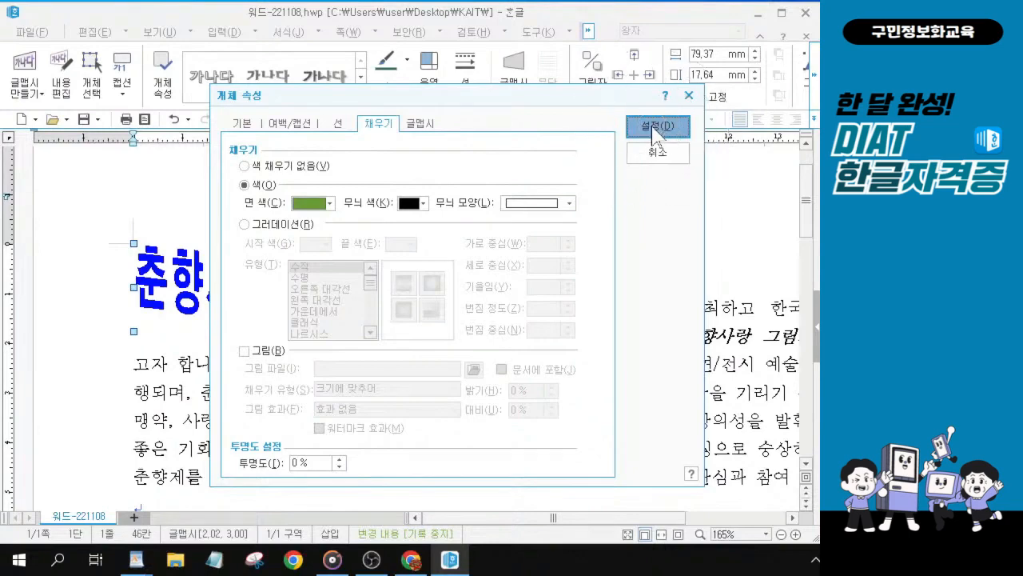
left_click(656, 126)
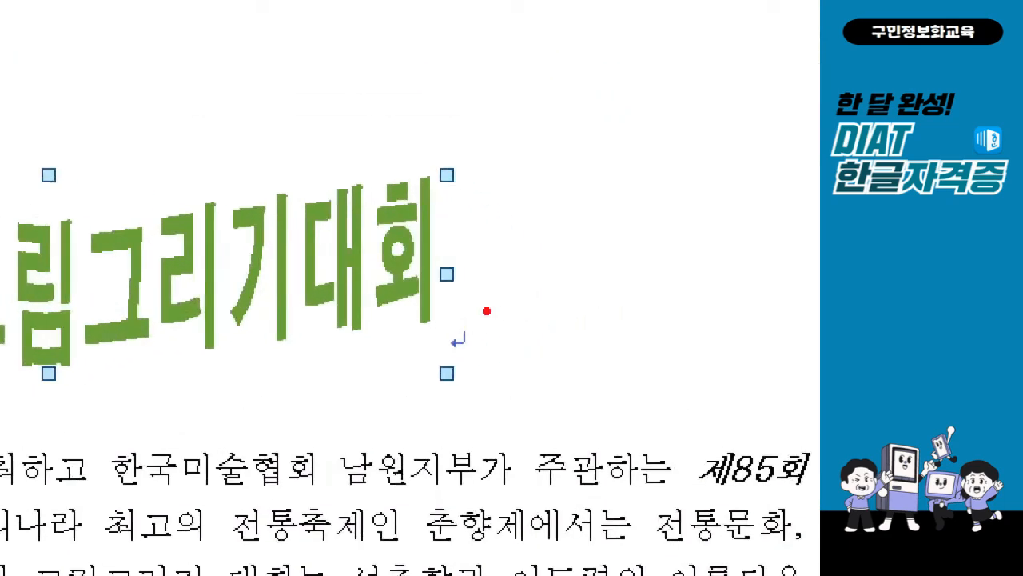
left_click_drag(442, 315, 504, 379)
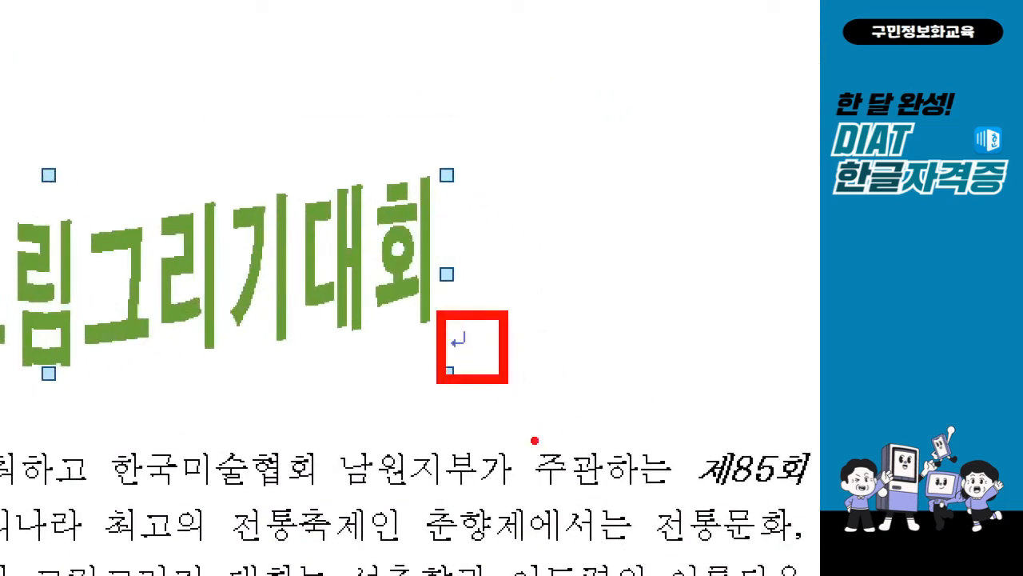
left_click_drag(509, 296, 624, 261)
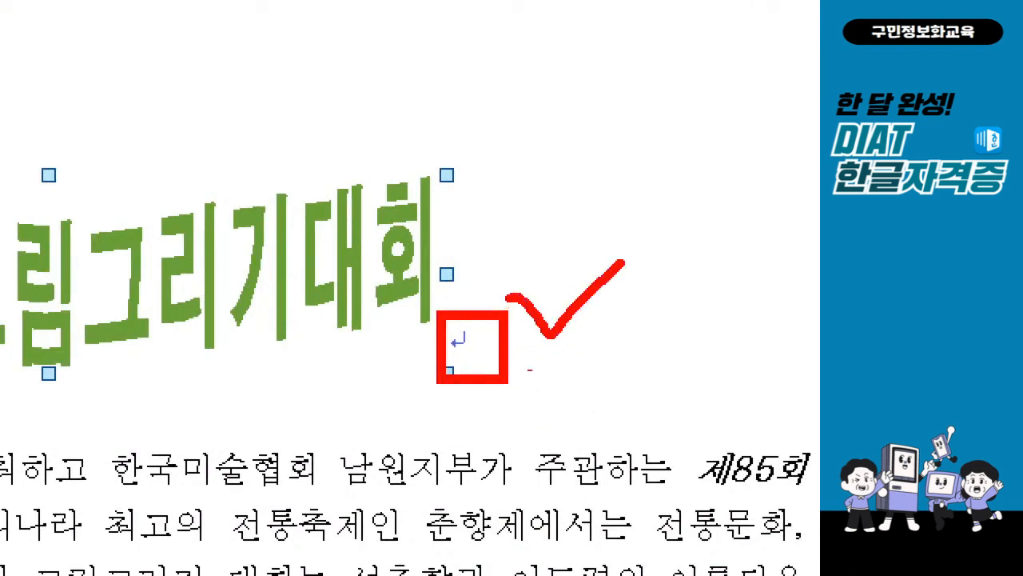
key("Escape")
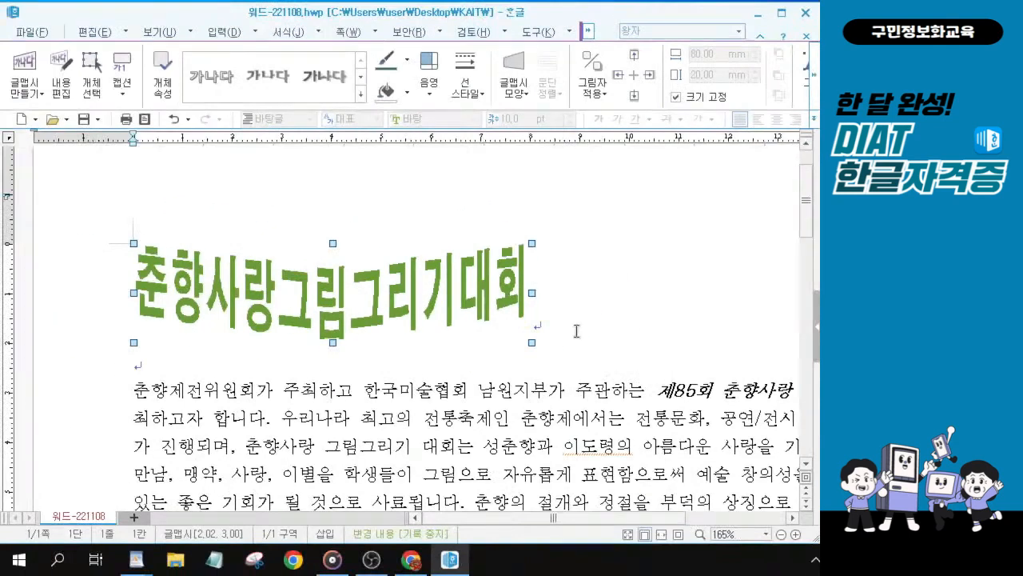
Step: Center-align the paragraph containing the 글맵시 title
left_click(578, 331)
left_click(571, 328)
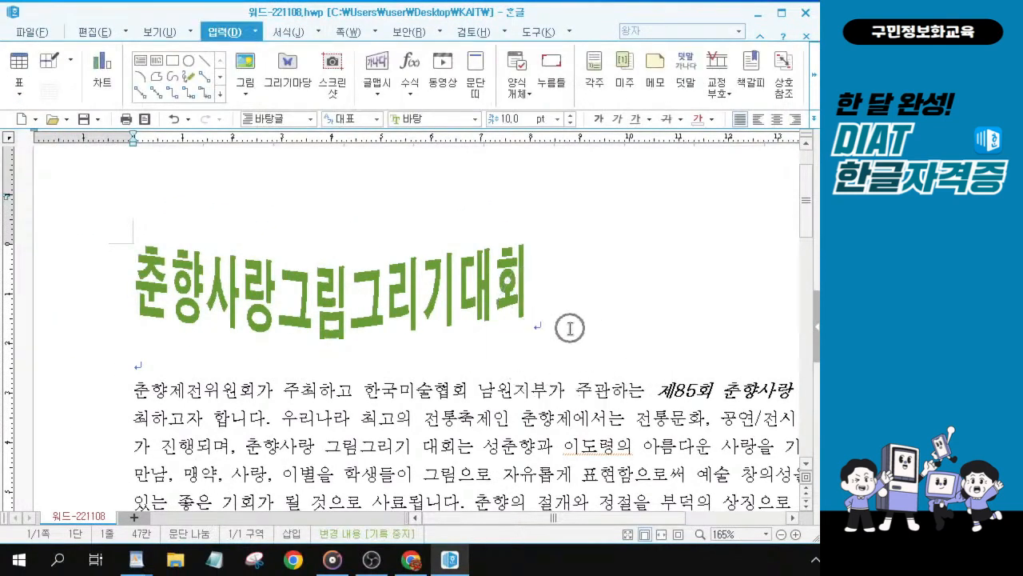
left_click(776, 119)
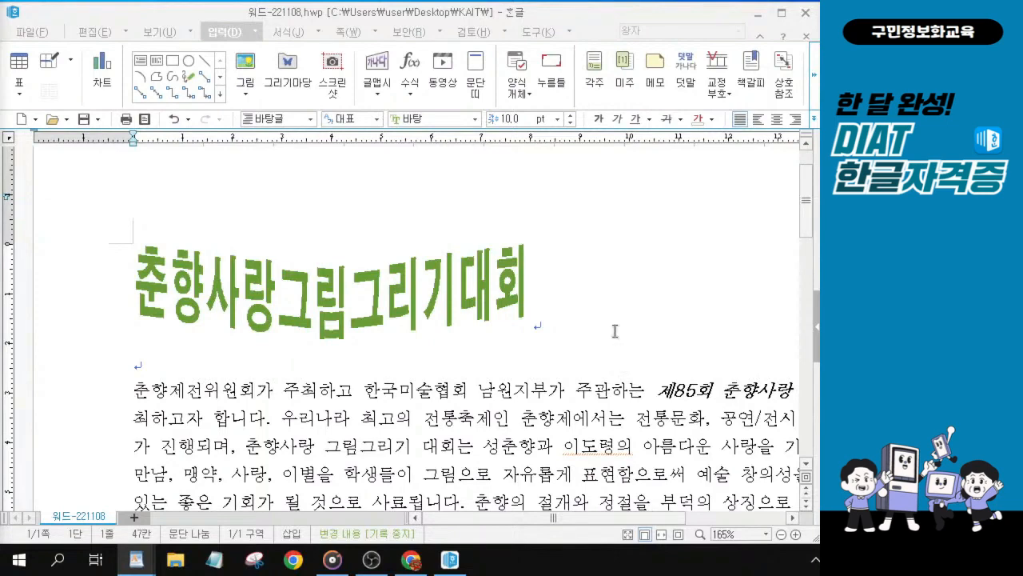
left_click(518, 304)
left_click(548, 318)
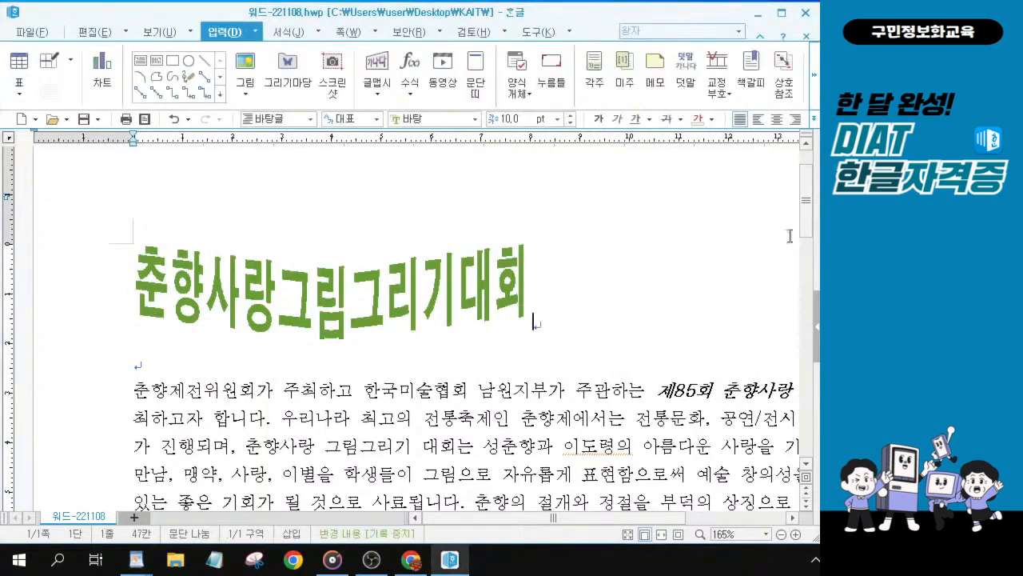
left_click(776, 118)
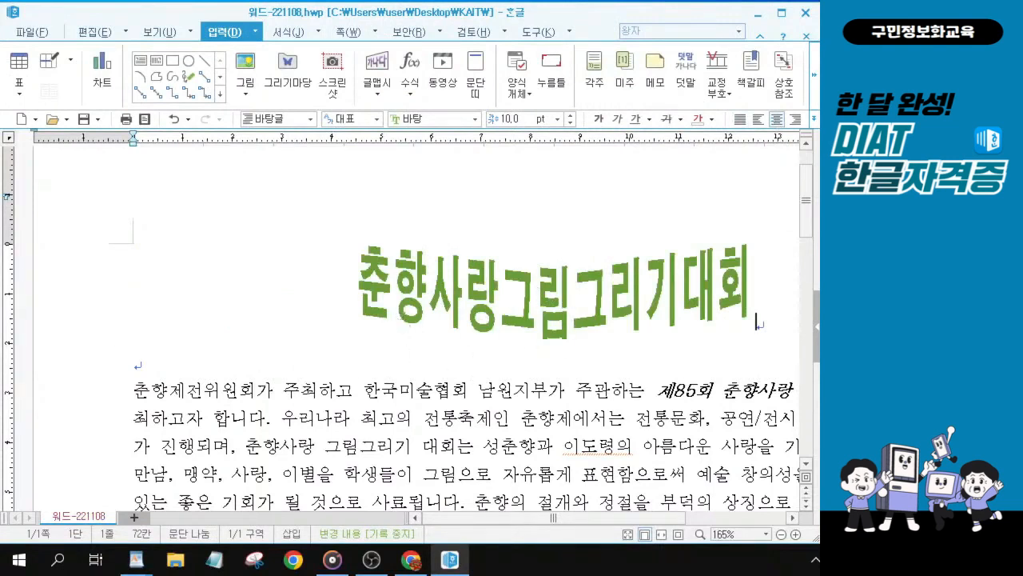
Step: Create a blank header for both pages (양 쪽) with no preset layout selected
key("alt+Tab")
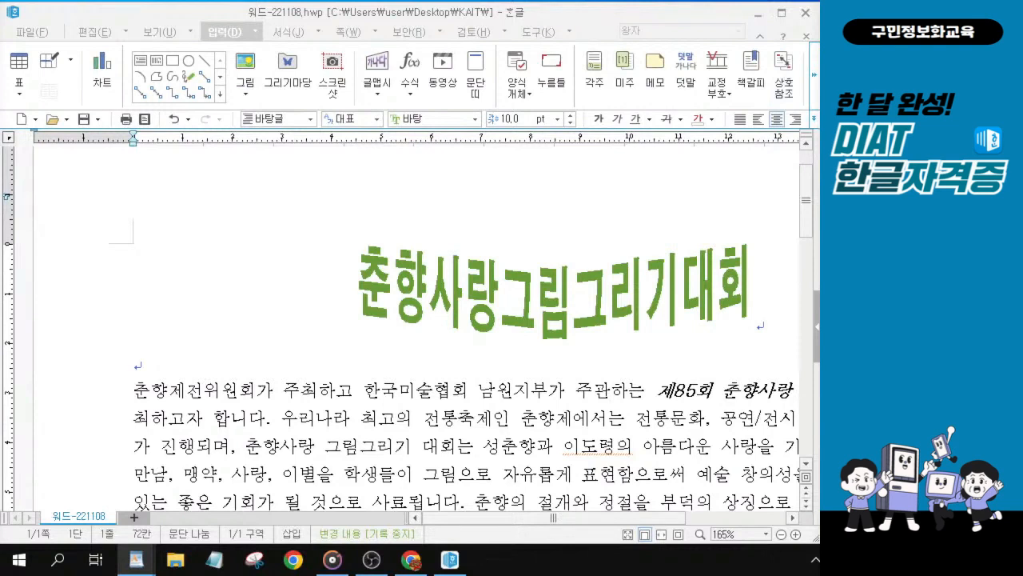
left_click(164, 409)
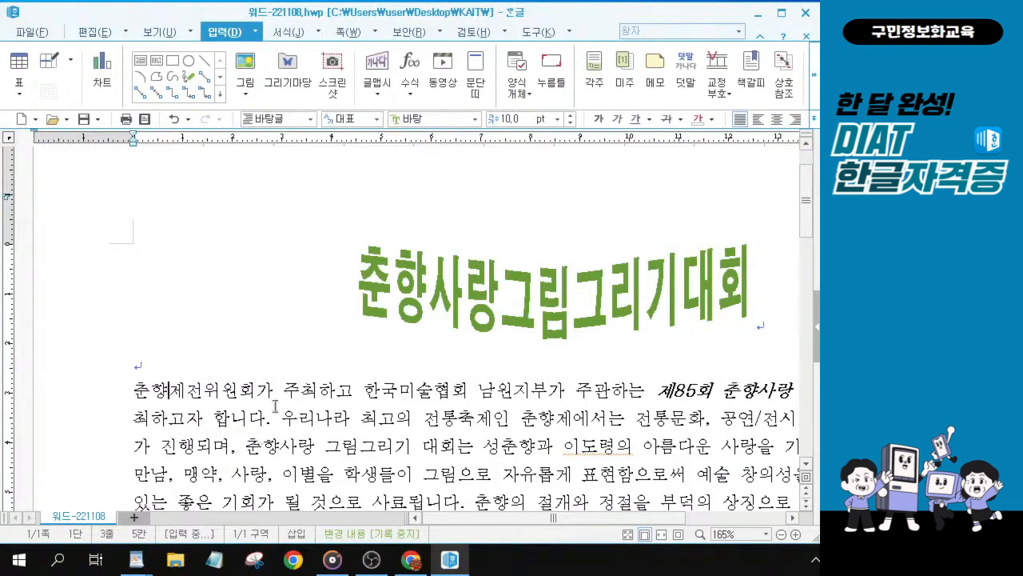
key("ctrl")
left_click(346, 33)
key("ctrl")
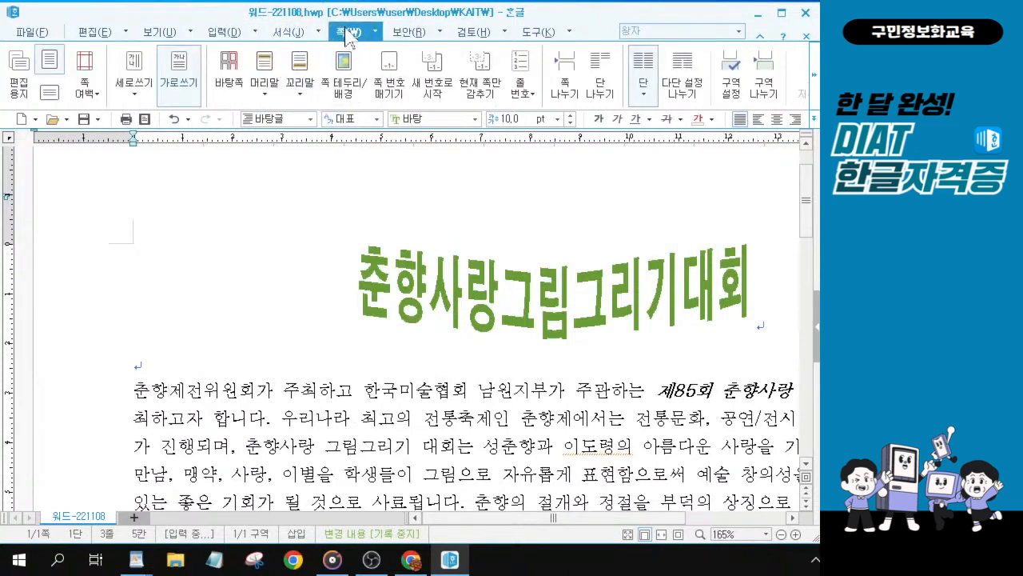
left_click(264, 94)
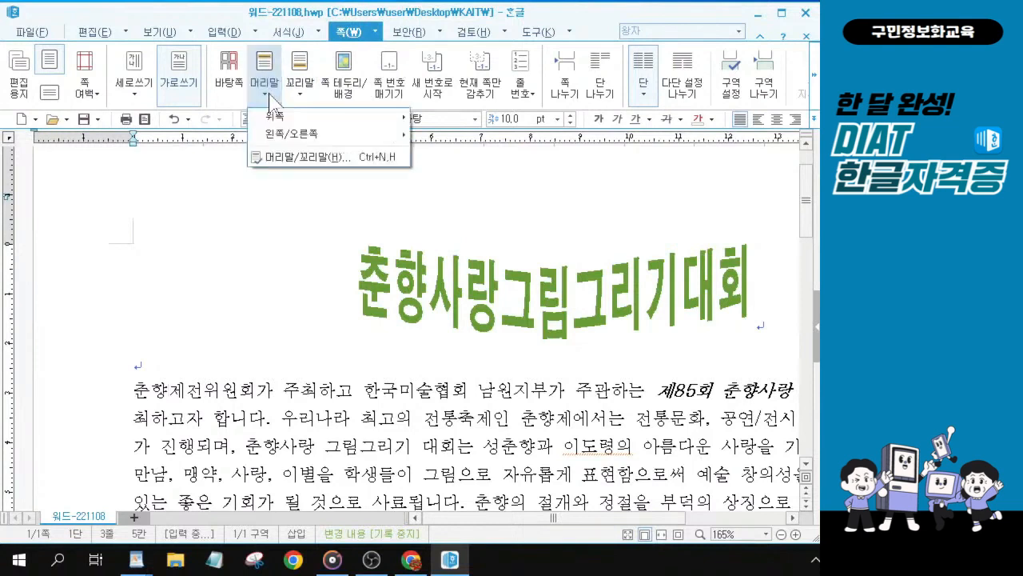
left_click(301, 159)
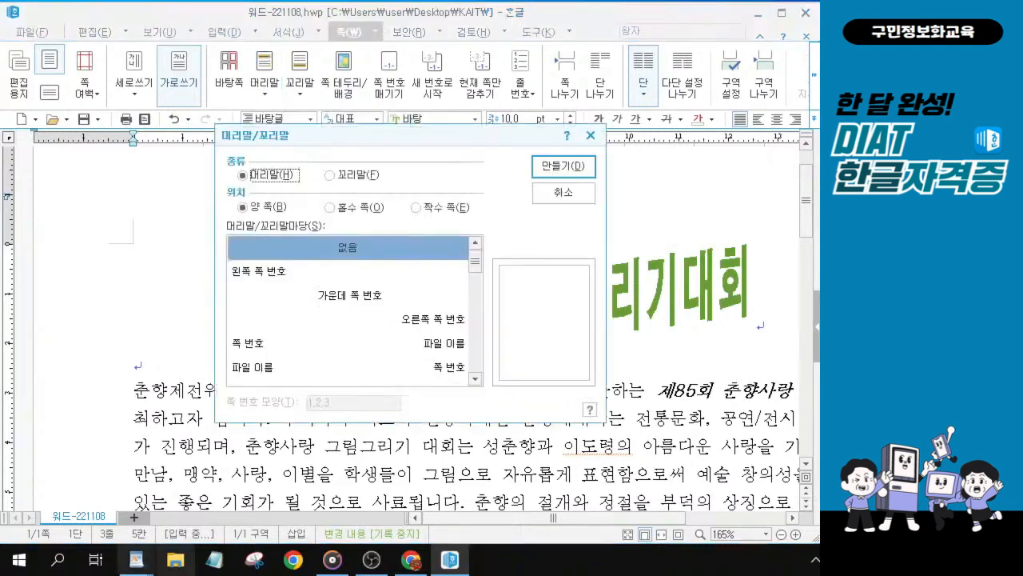
left_click(302, 257)
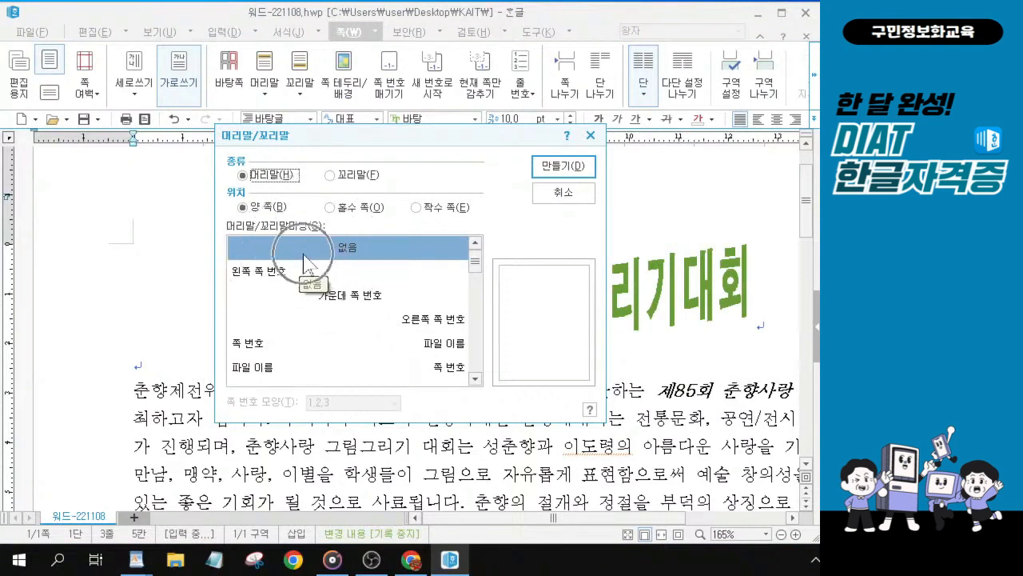
left_click(275, 227)
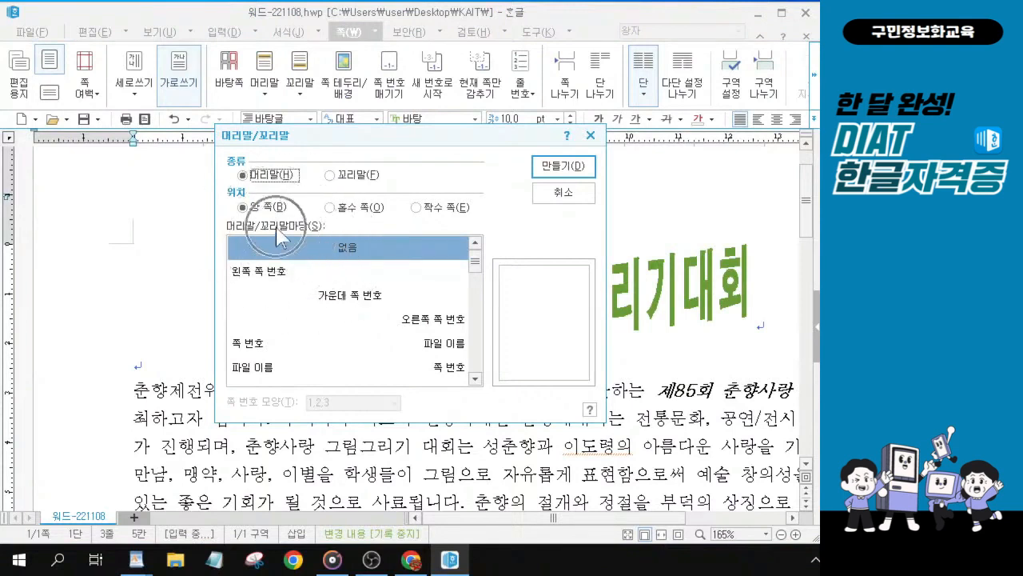
left_click(316, 244)
left_click(567, 165)
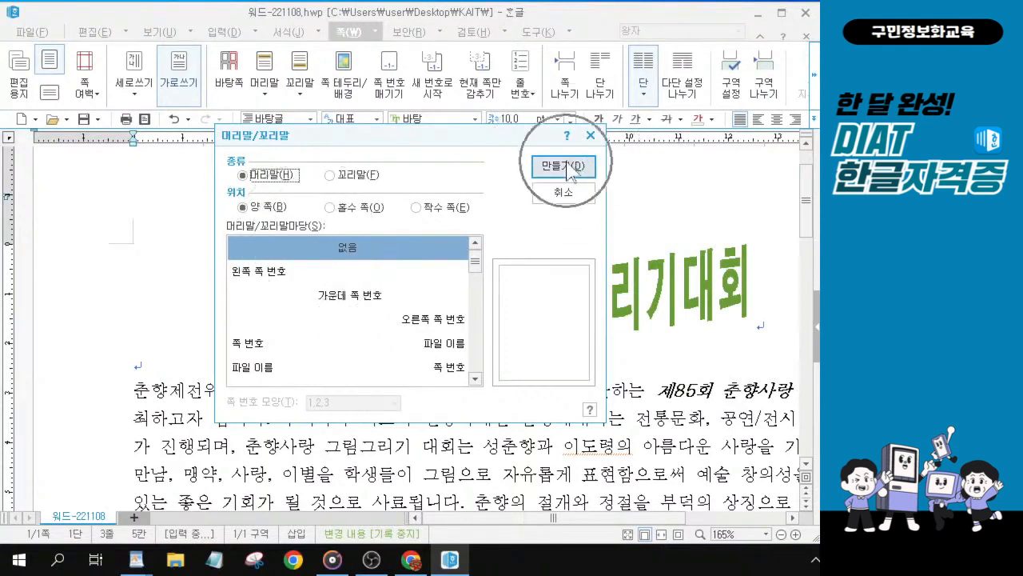
key("ctrl")
key("ctrl")
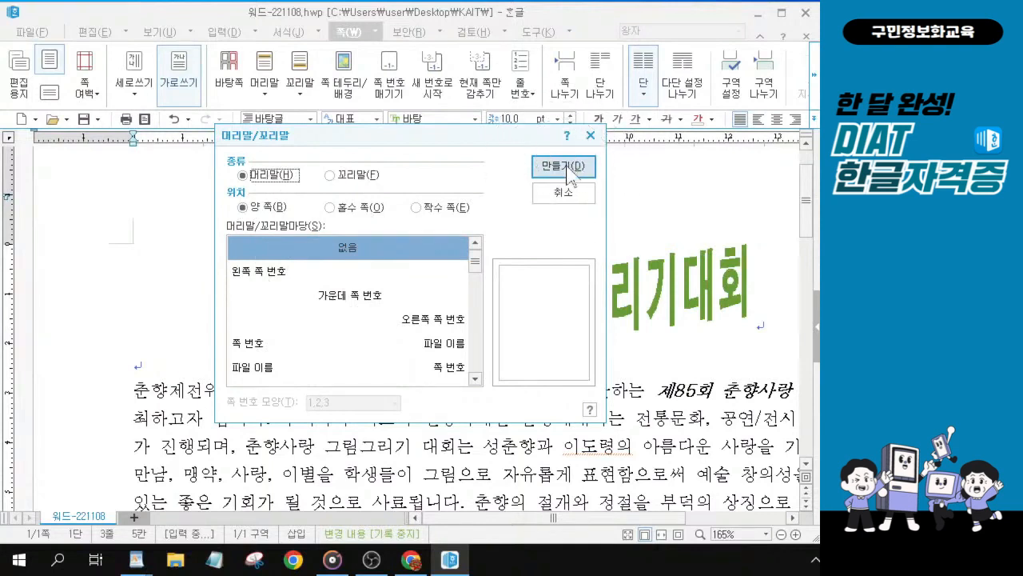
left_click(567, 167)
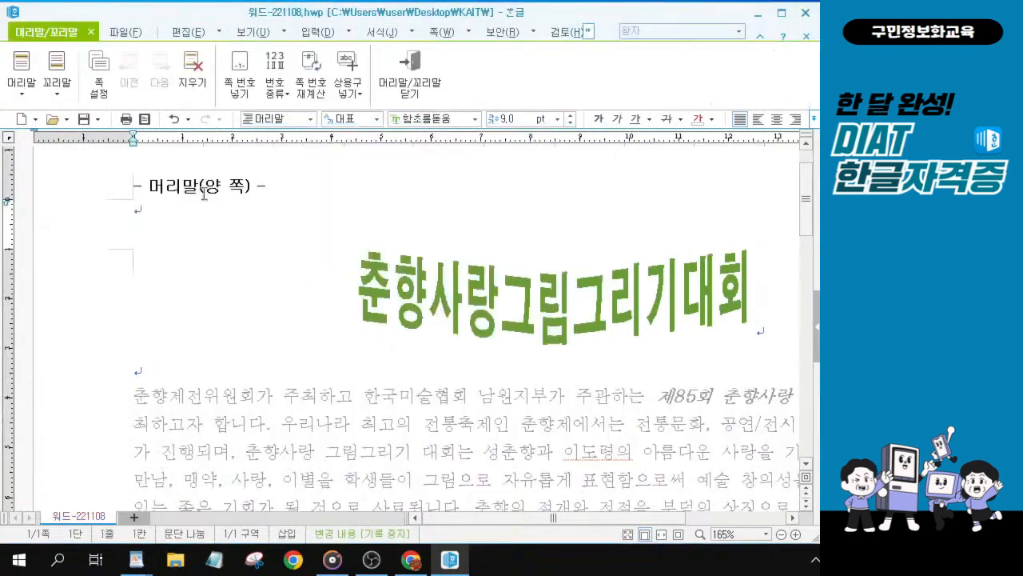
Step: Enter DIAT as the header text
left_click(169, 219)
type("DIAT")
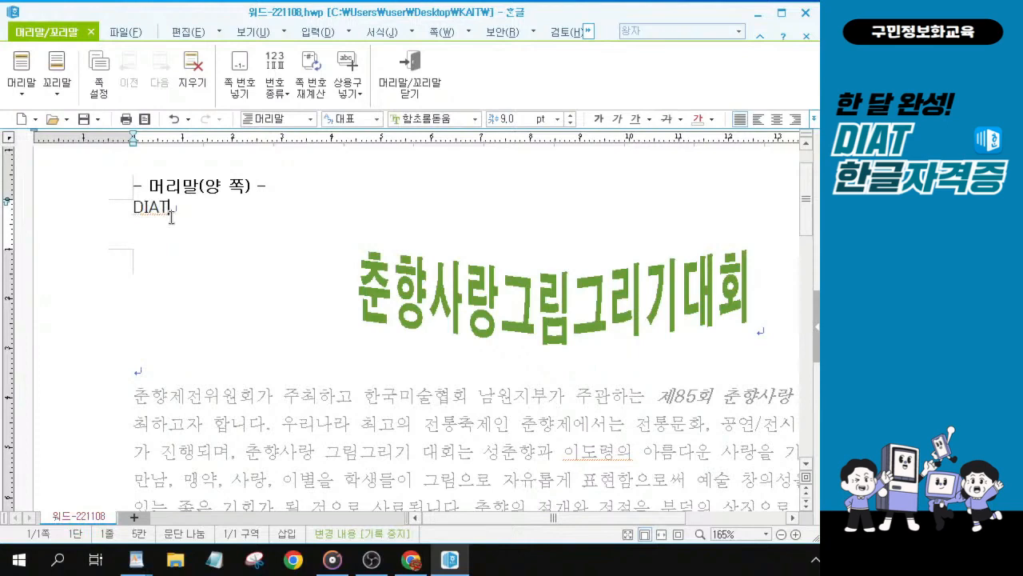
Step: Select the header text DIAT, set its font to 궁서, and right-align it
scroll(170, 218, "up", 5, "ctrl")
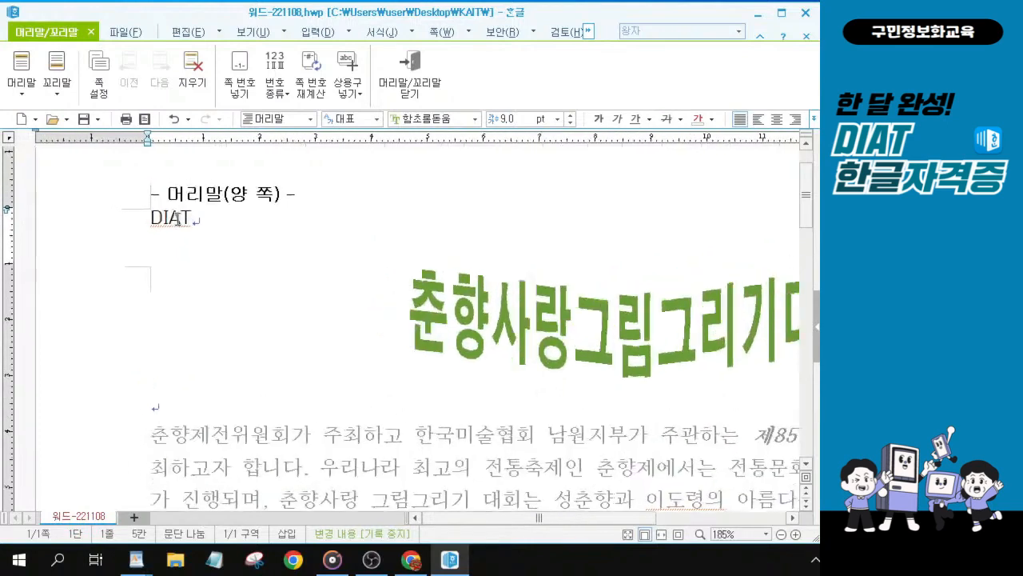
scroll(191, 246, "up", 6, "ctrl")
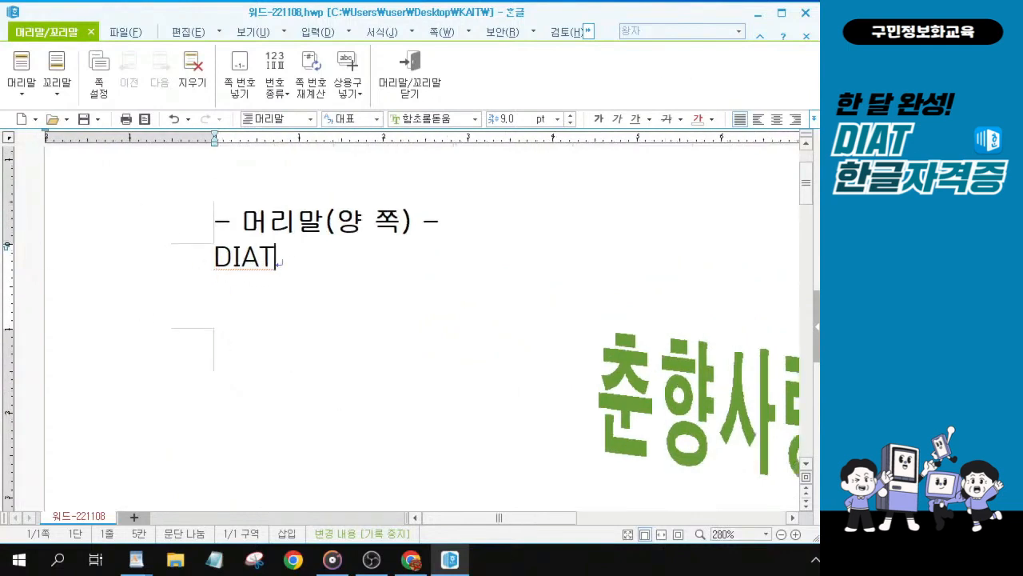
key("alt+Tab")
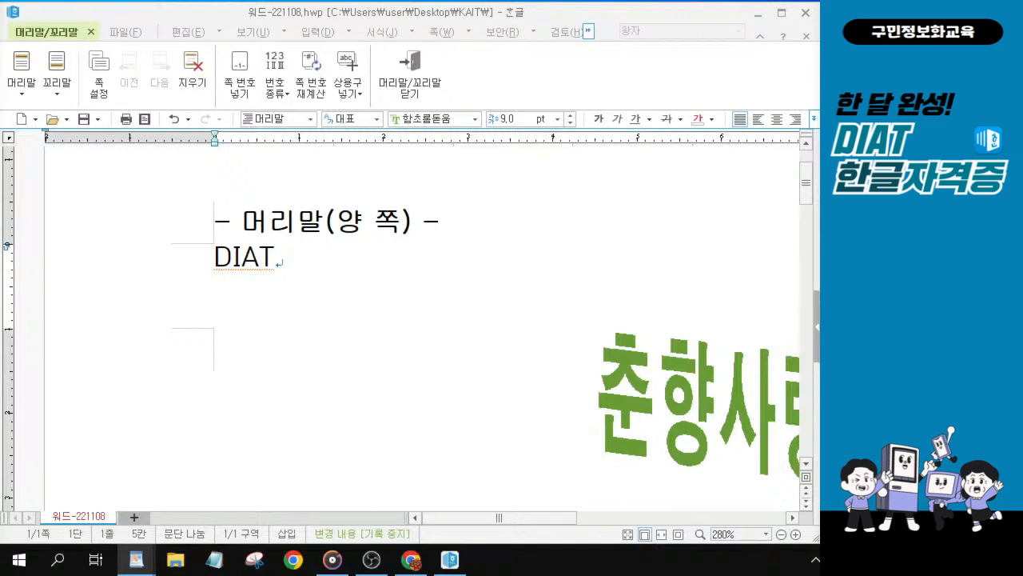
left_click(293, 263)
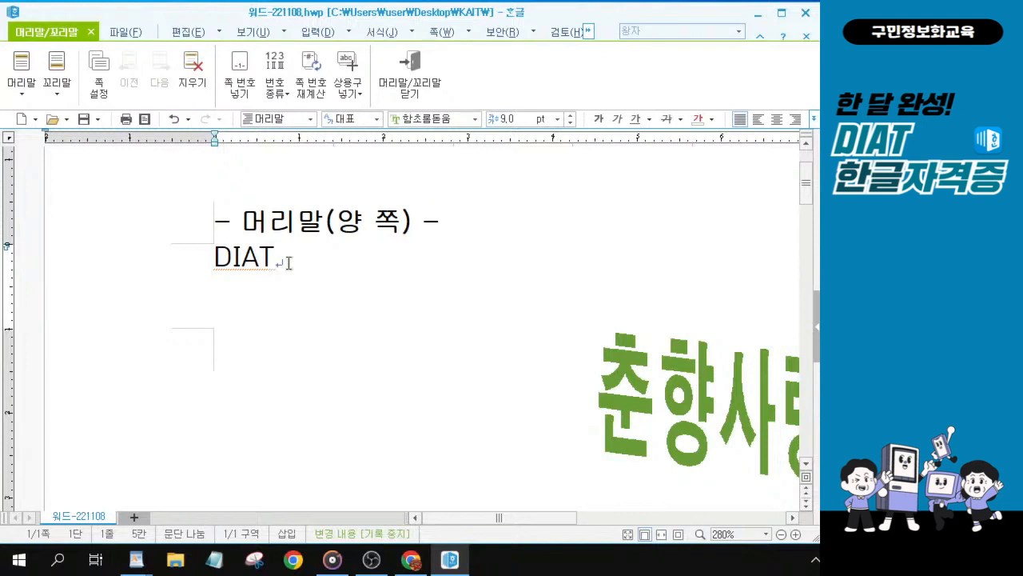
left_click_drag(277, 258, 204, 257)
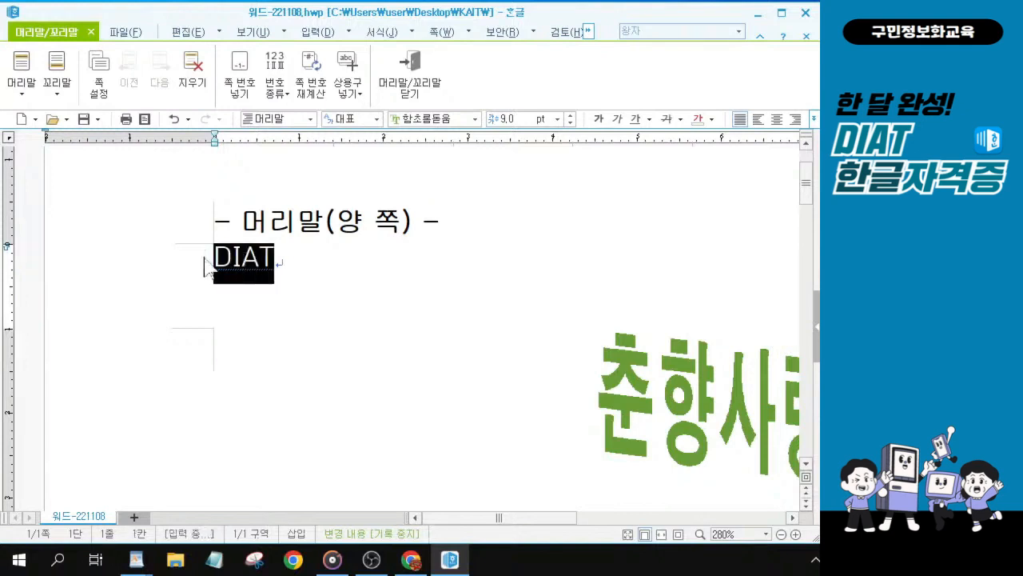
right_click(202, 258)
left_click(286, 262)
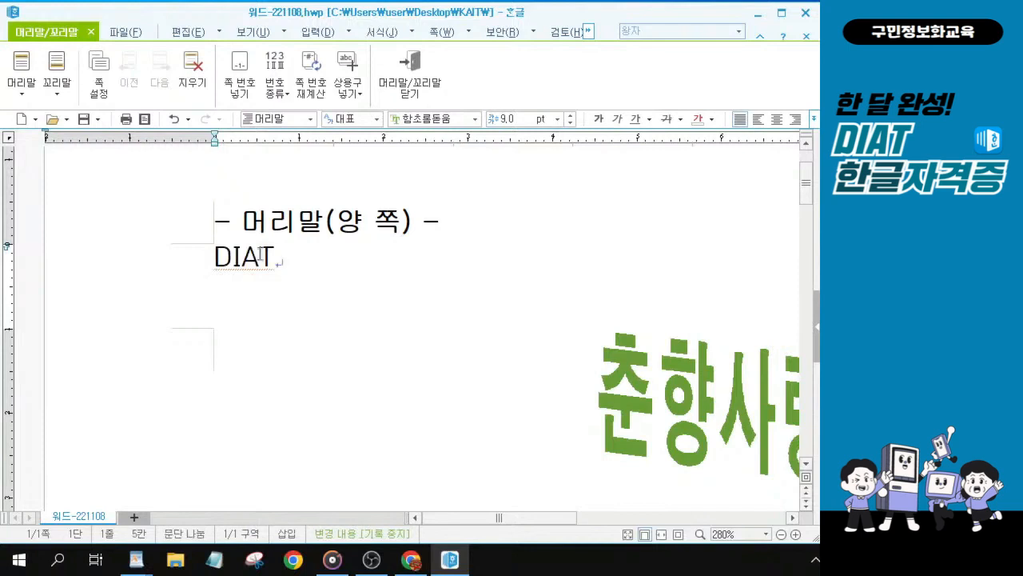
left_click_drag(286, 262, 208, 252)
right_click(209, 252)
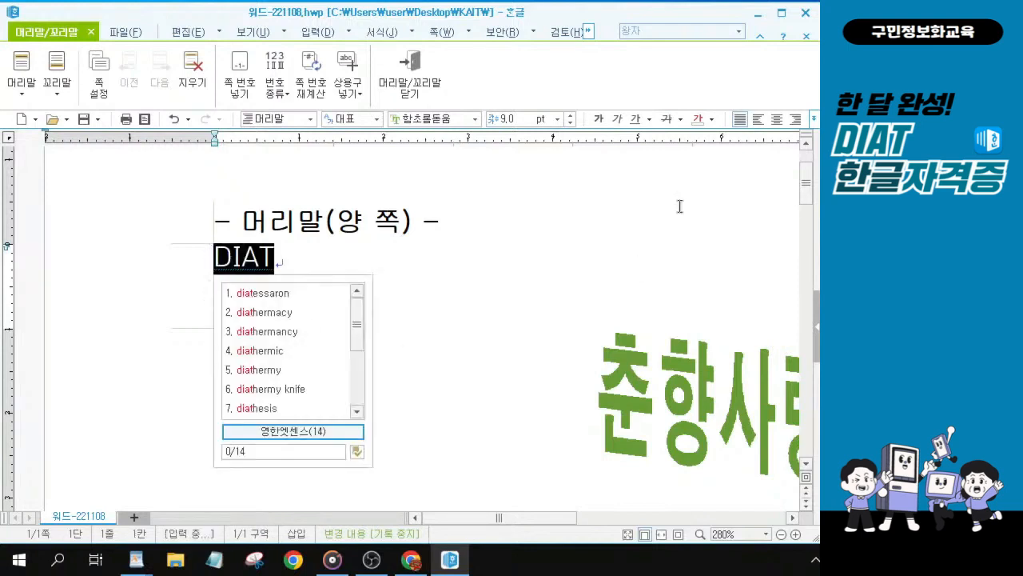
left_click(476, 119)
left_click(476, 119)
left_click(476, 119)
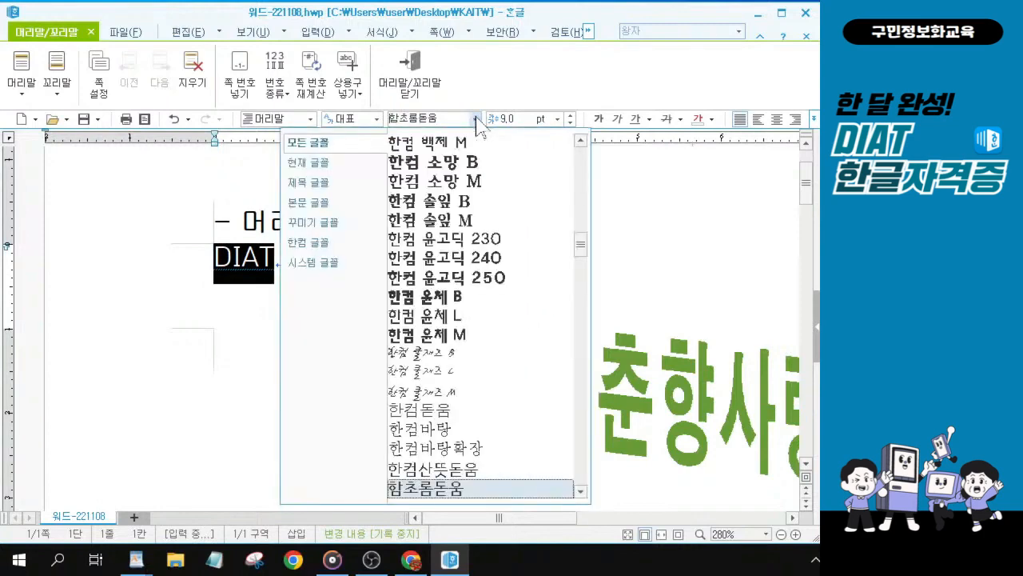
left_click(476, 119)
left_click(476, 119)
scroll(483, 313, "up", 10)
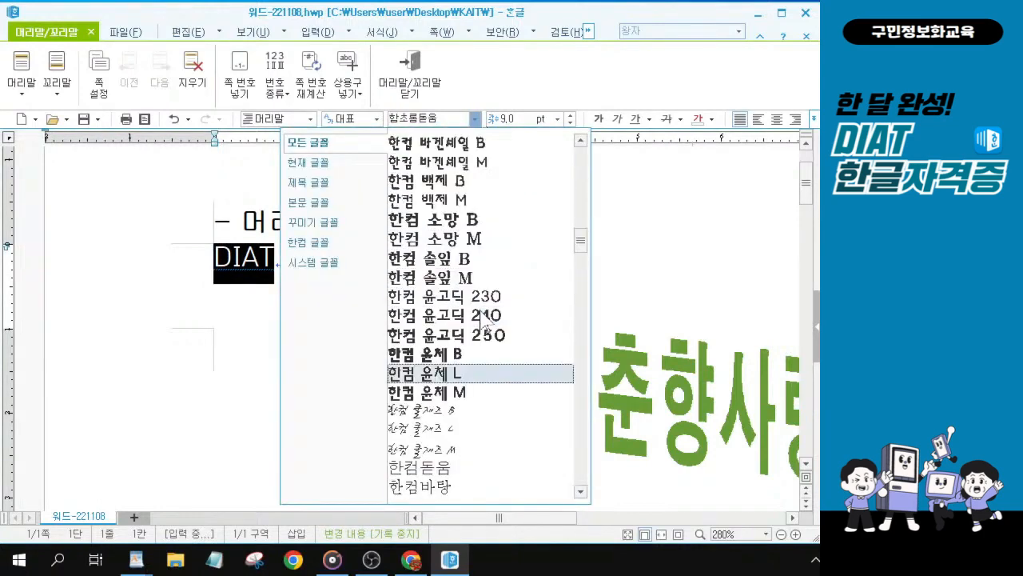
scroll(483, 313, "up", 5)
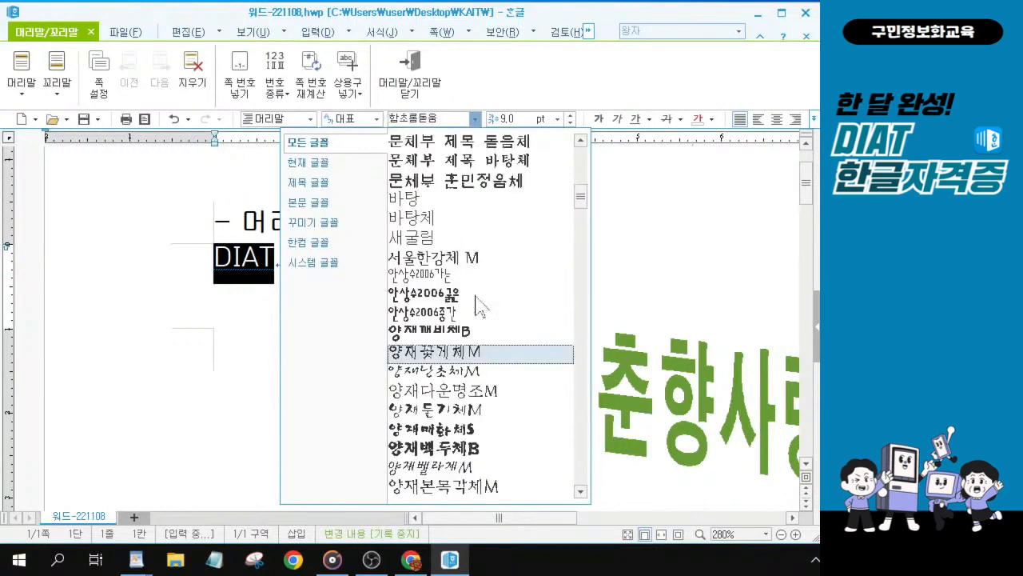
scroll(478, 303, "up", 1)
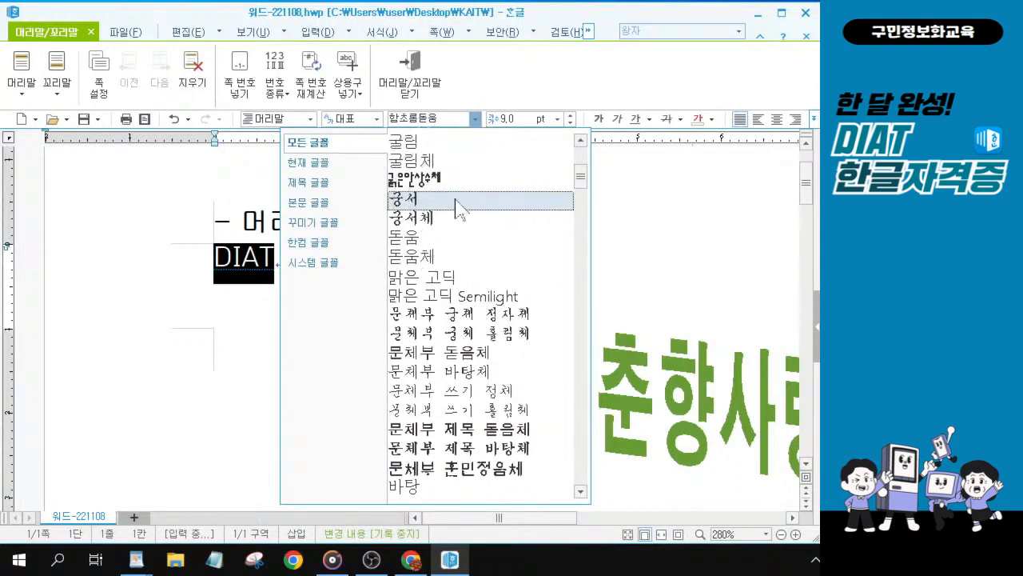
left_click(452, 297)
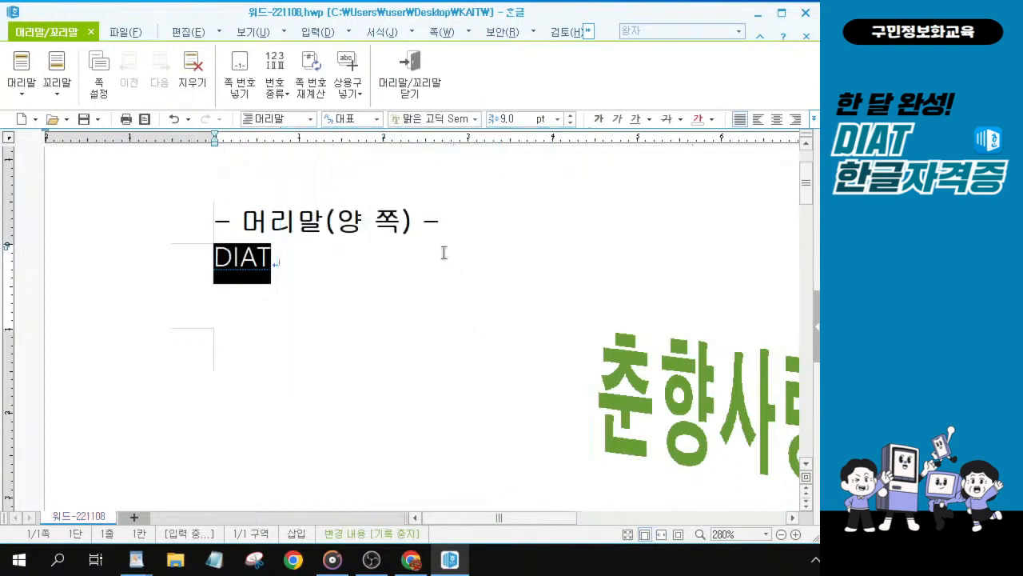
left_click(475, 119)
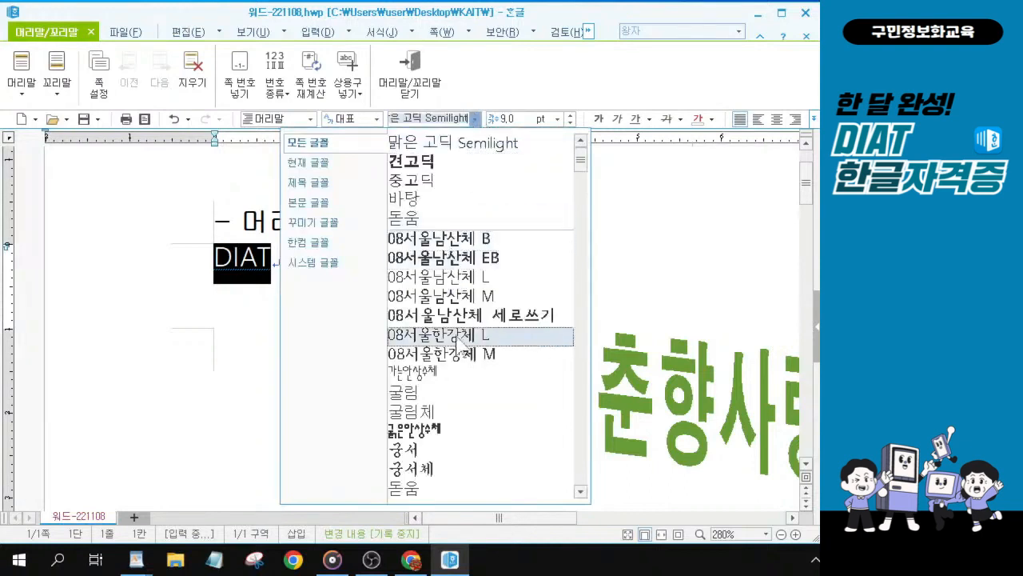
left_click(438, 452)
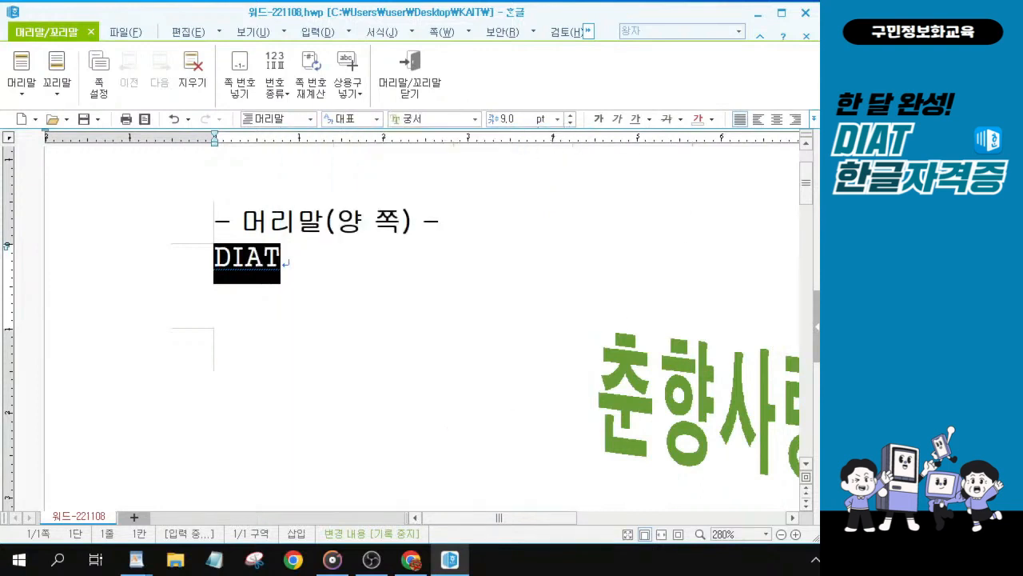
left_click(796, 122)
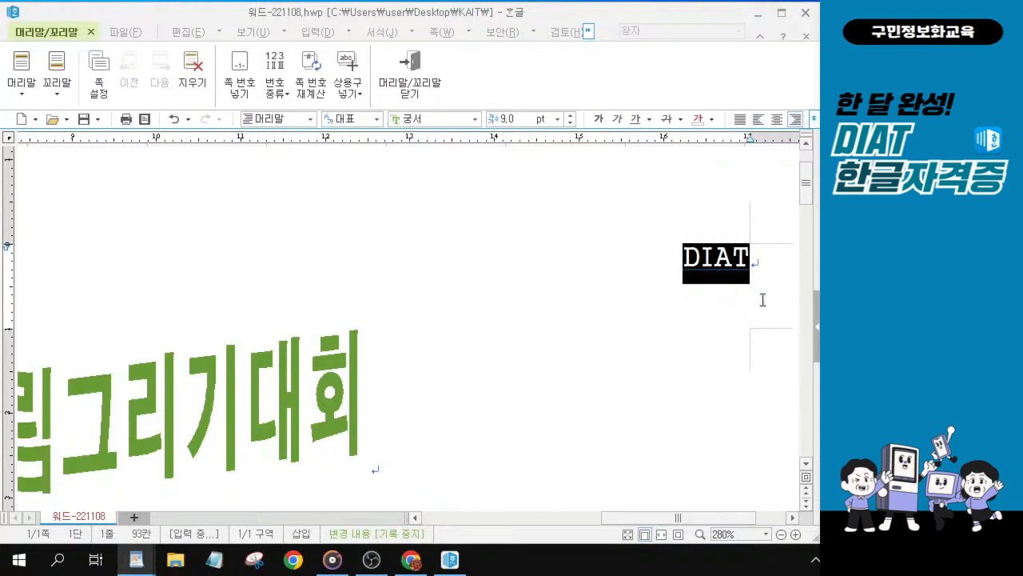
Step: Close the header/footer editing view and return to the document body
left_click(402, 80)
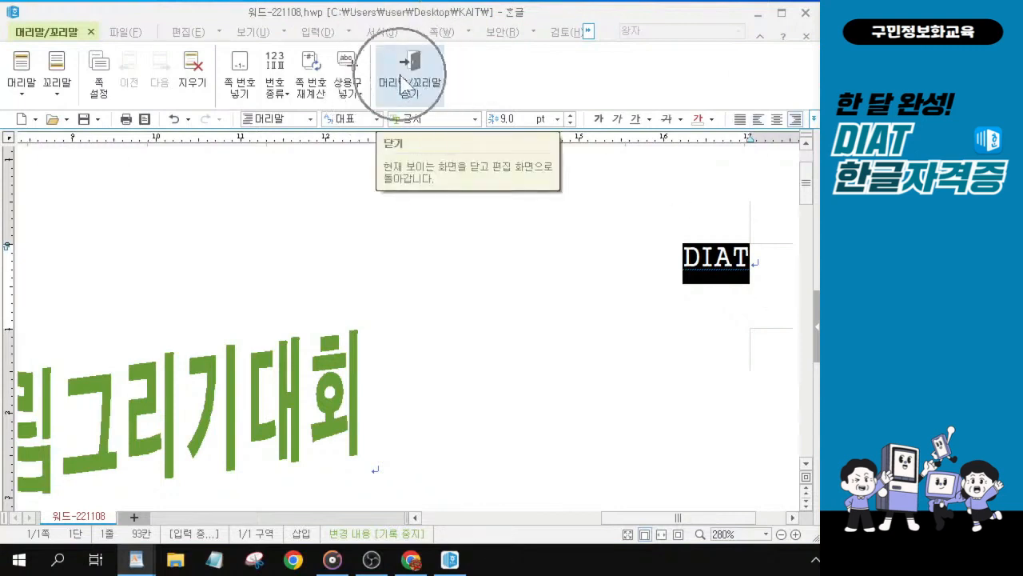
left_click(402, 86)
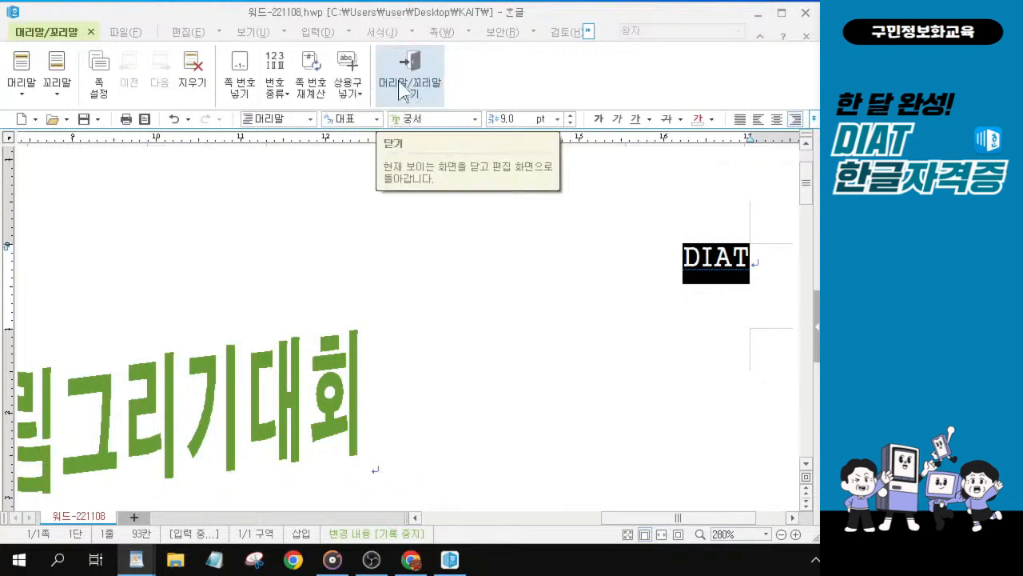
left_click(399, 83)
left_click(403, 89)
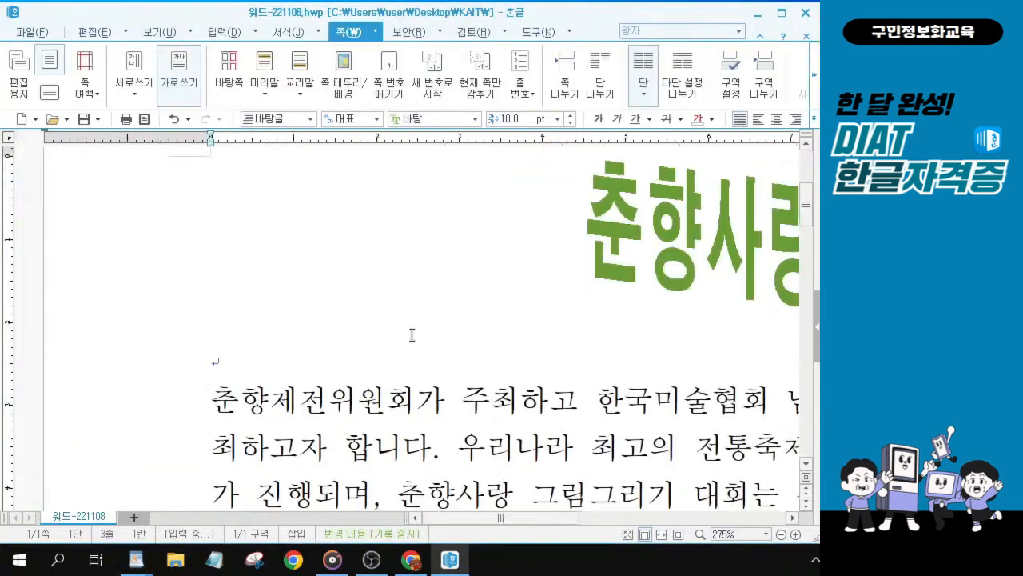
scroll(412, 335, "down", 10)
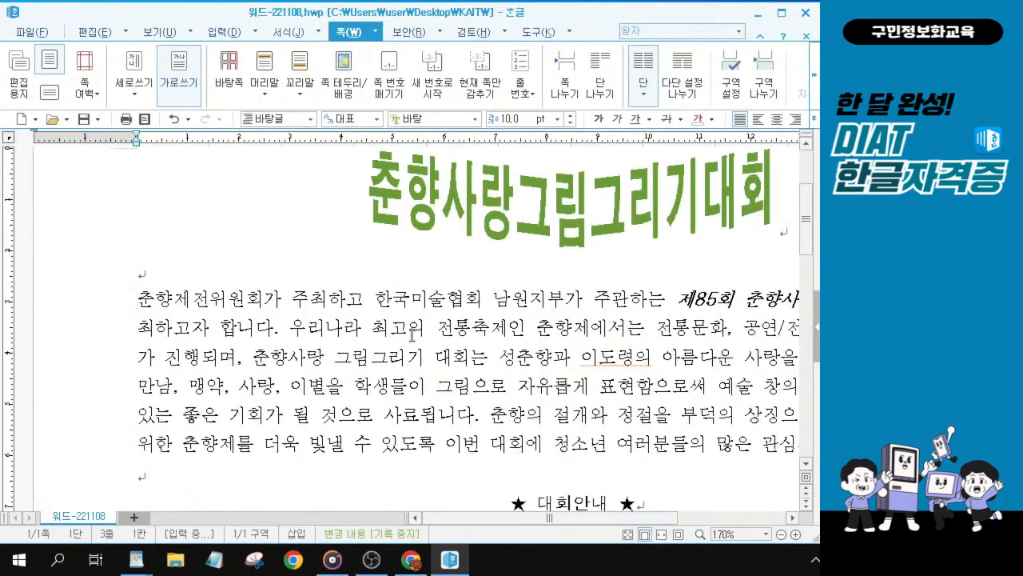
scroll(412, 334, "down", 3)
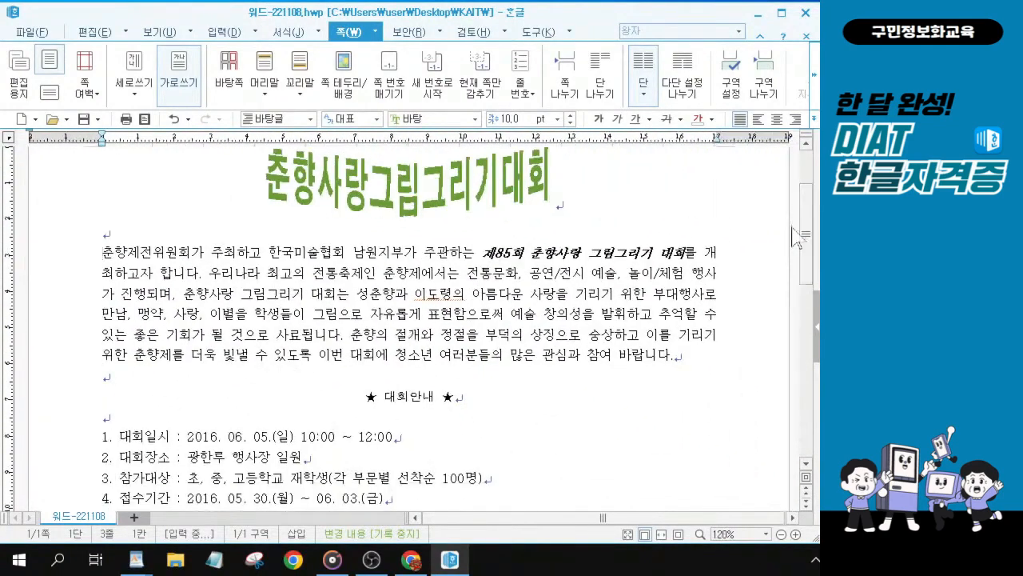
scroll(758, 256, "up", 3)
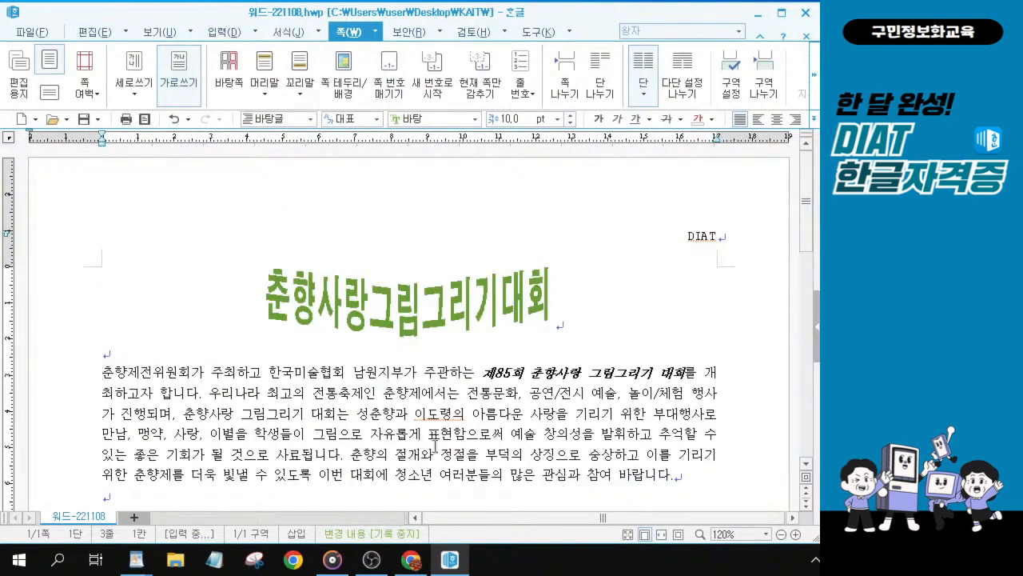
key("alt+Tab")
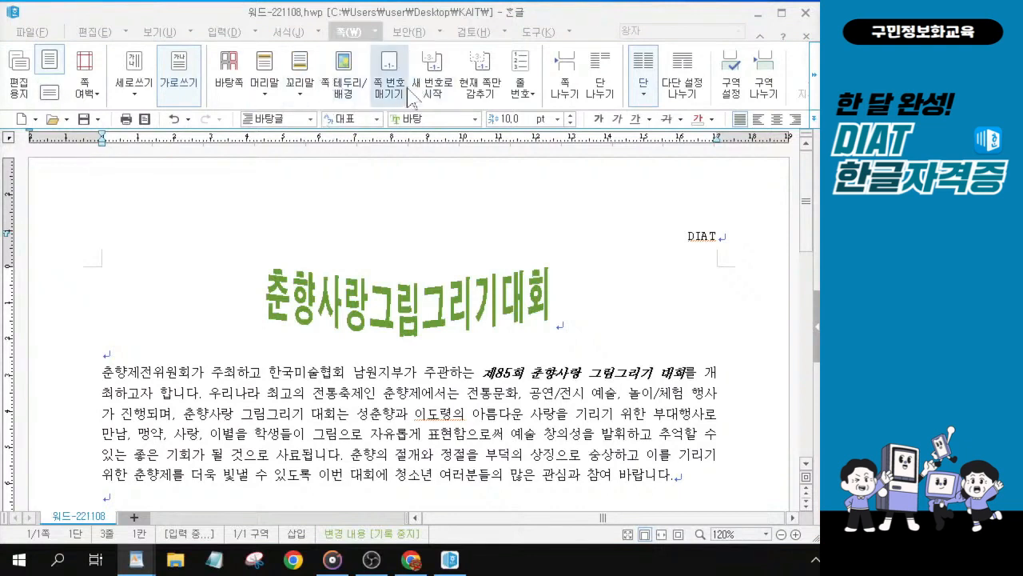
Step: Insert page numbers at the bottom centre in the A,B,C format
key("ctrl")
key("ctrl")
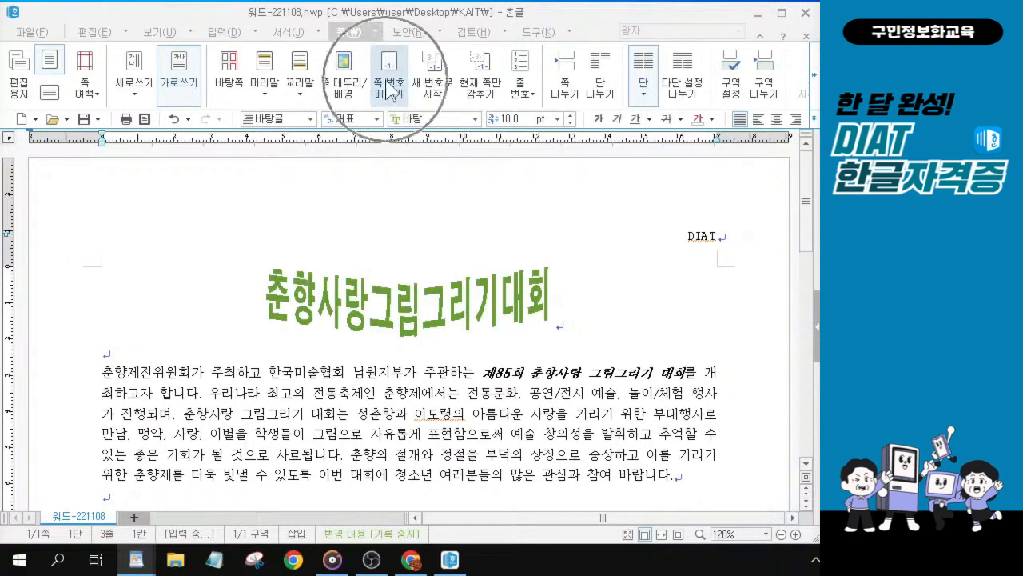
left_click(391, 90)
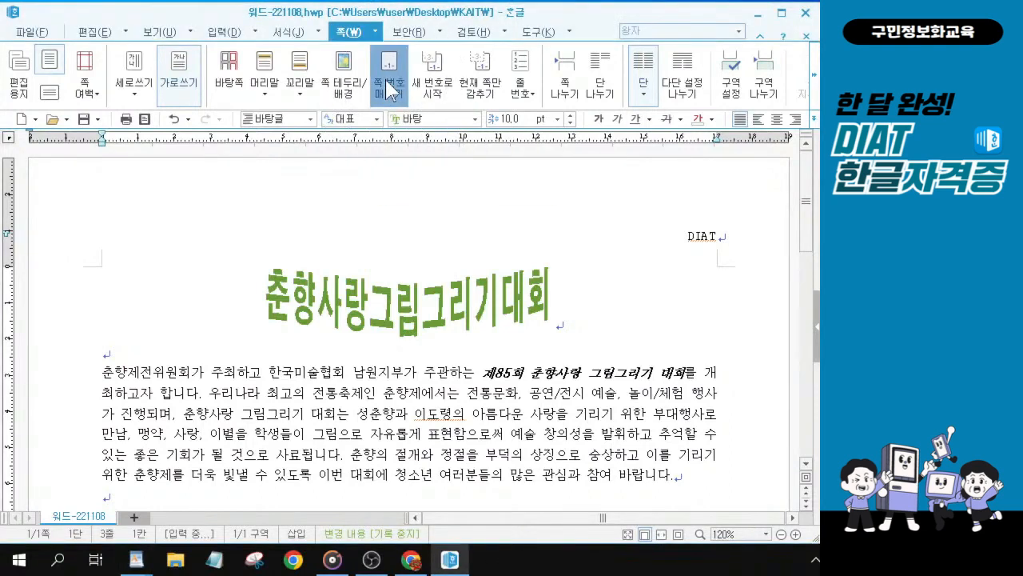
key("ctrl")
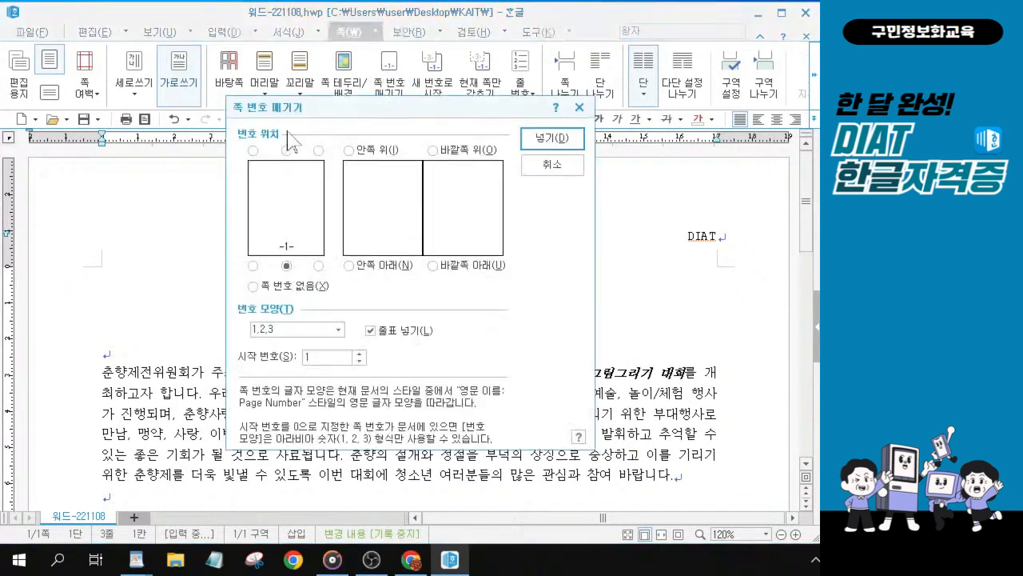
left_click_drag(362, 113, 354, 152)
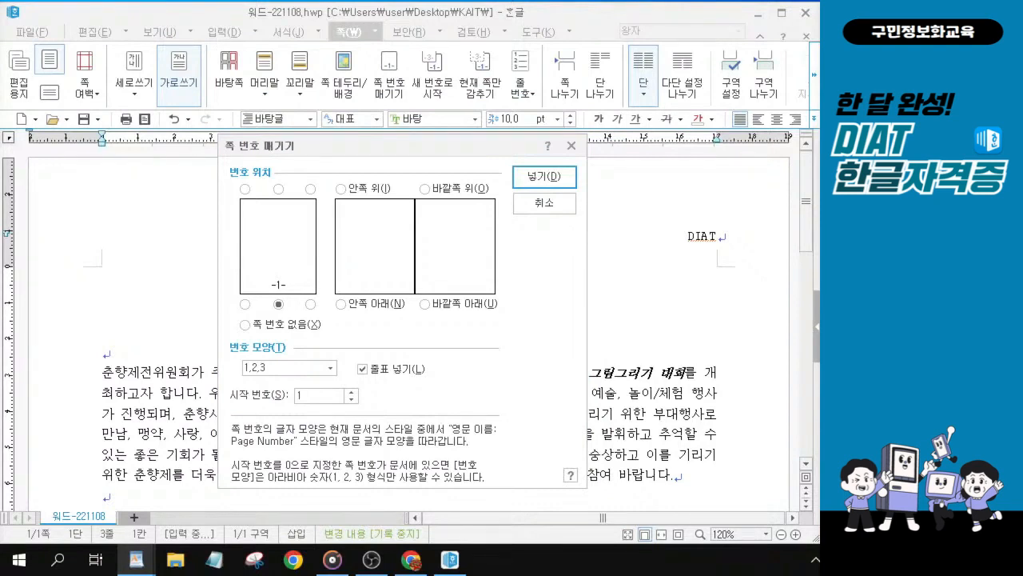
left_click(281, 312)
left_click(329, 368)
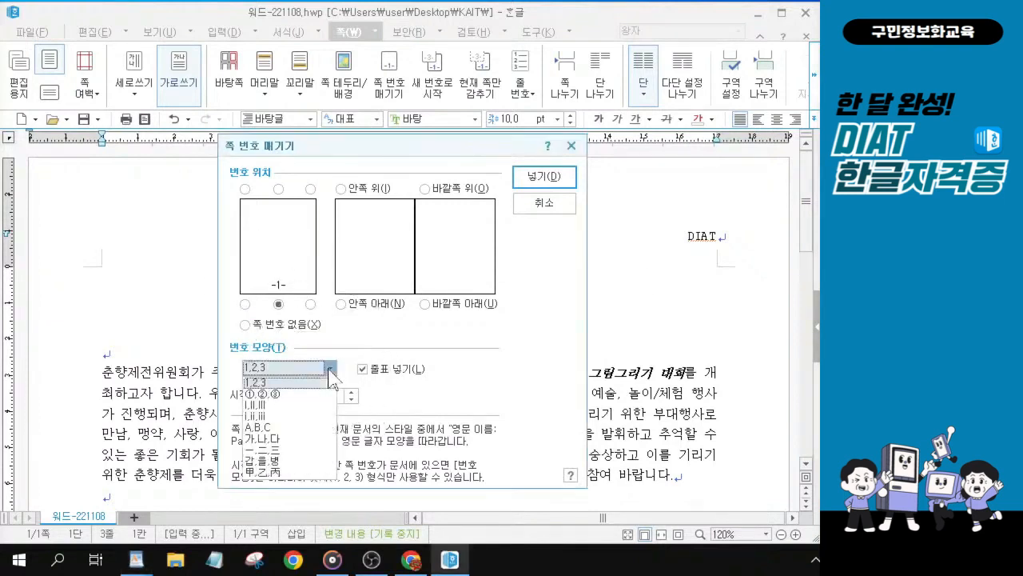
left_click(275, 430)
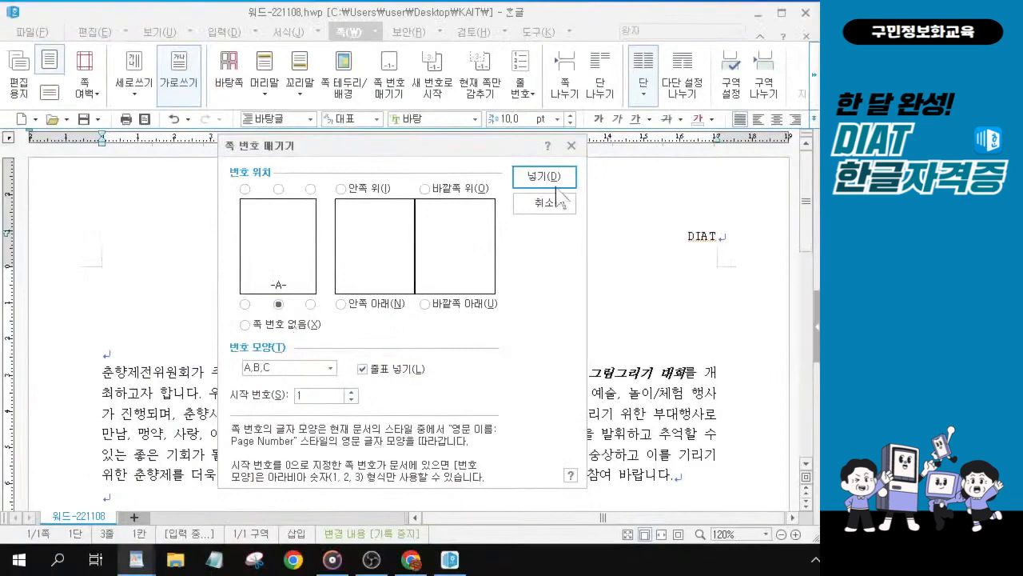
left_click(553, 184)
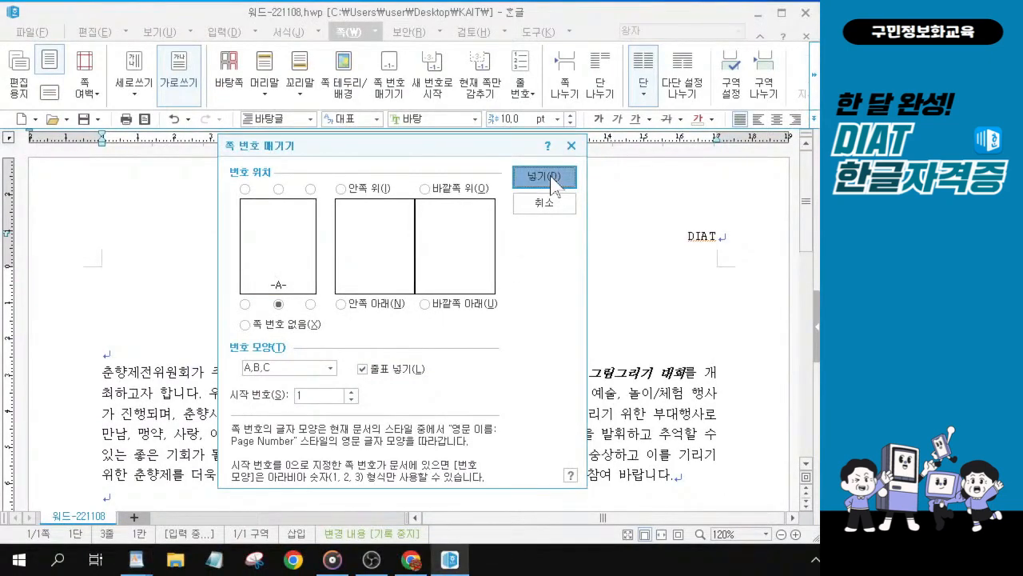
left_click(553, 183)
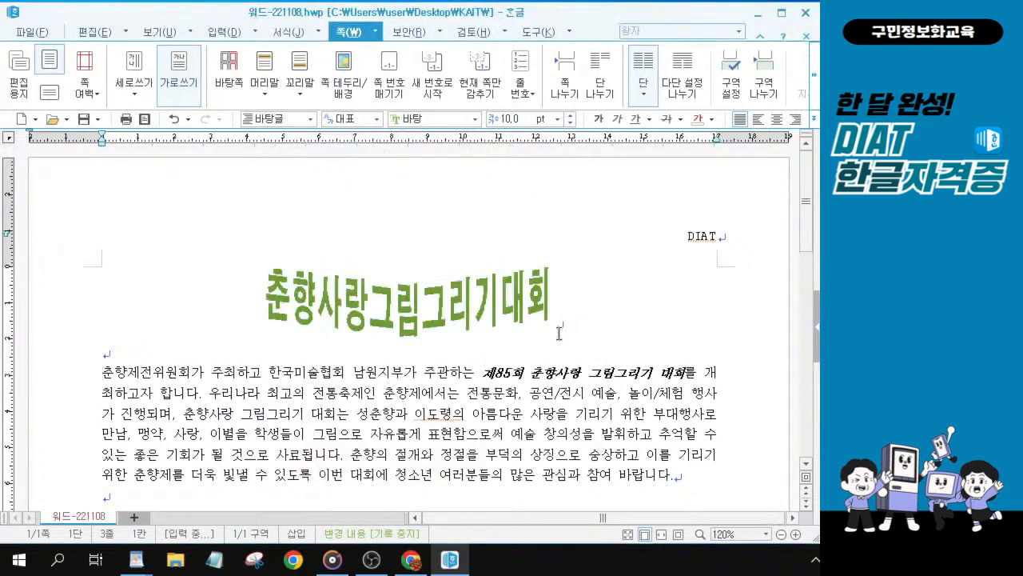
scroll(439, 339, "down", 3)
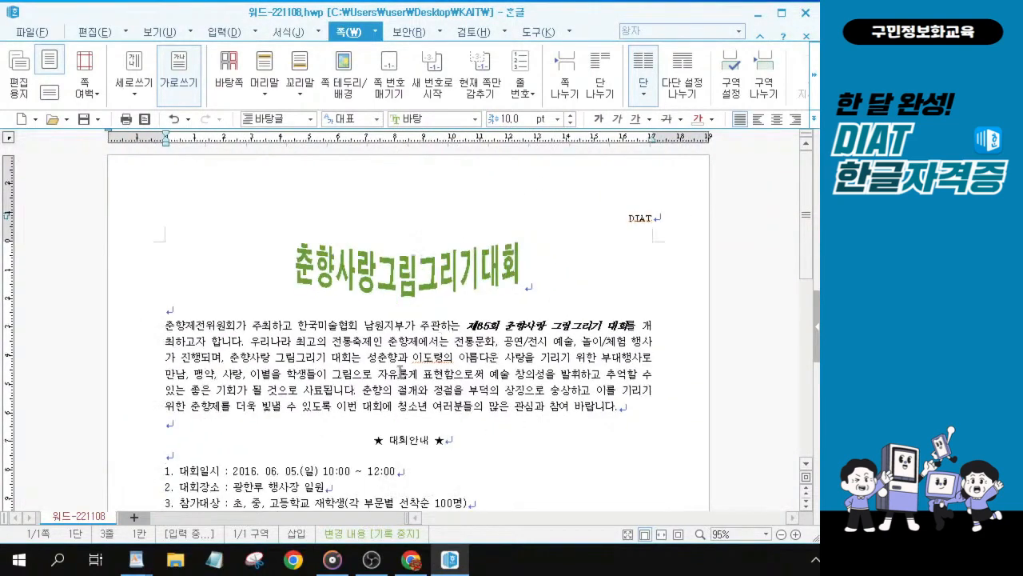
scroll(401, 374, "down", 1)
scroll(424, 336, "down", 5)
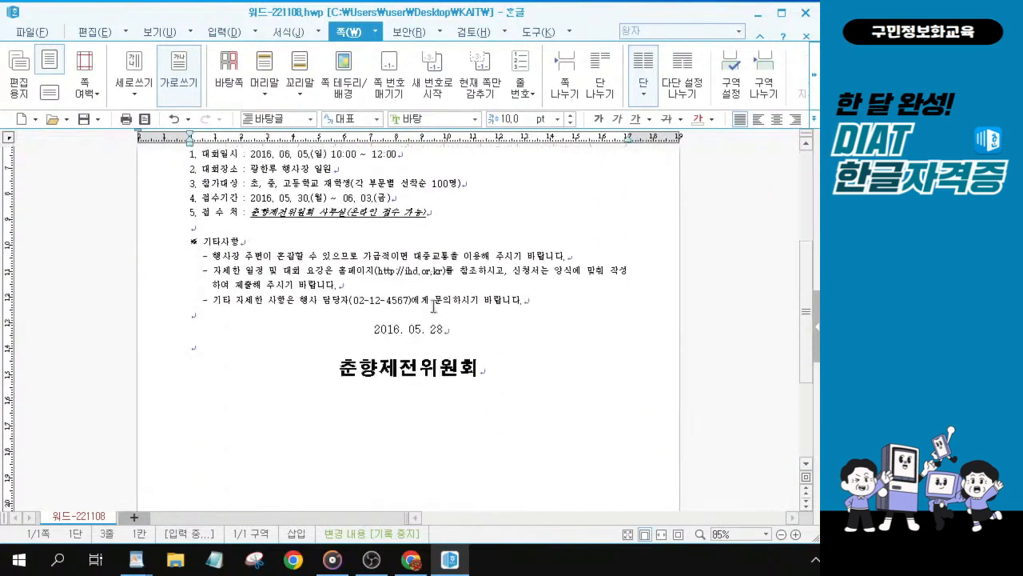
scroll(434, 306, "down", 3)
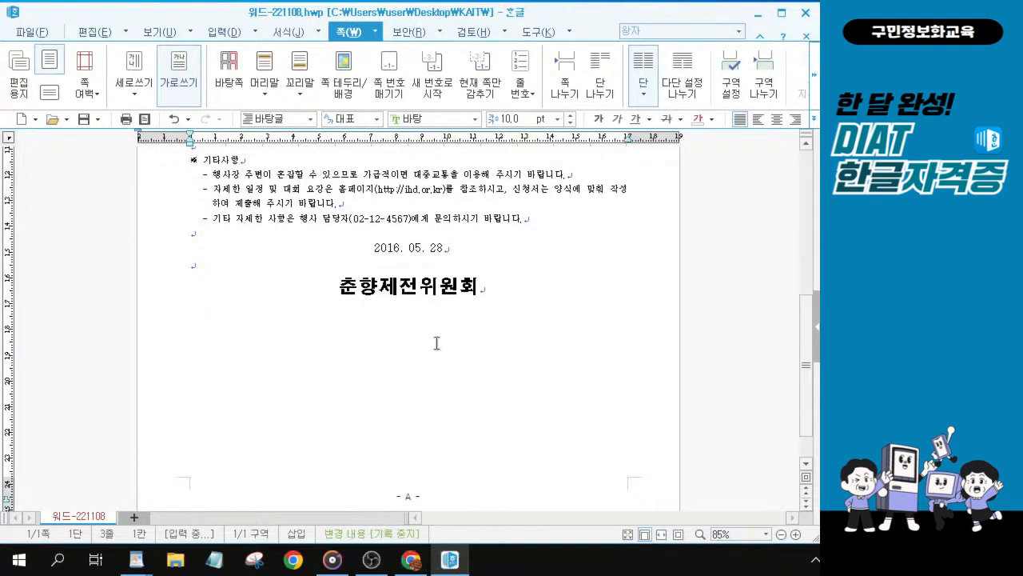
Step: Save the document and close the program
scroll(434, 343, "up", 5)
scroll(437, 343, "up", 3)
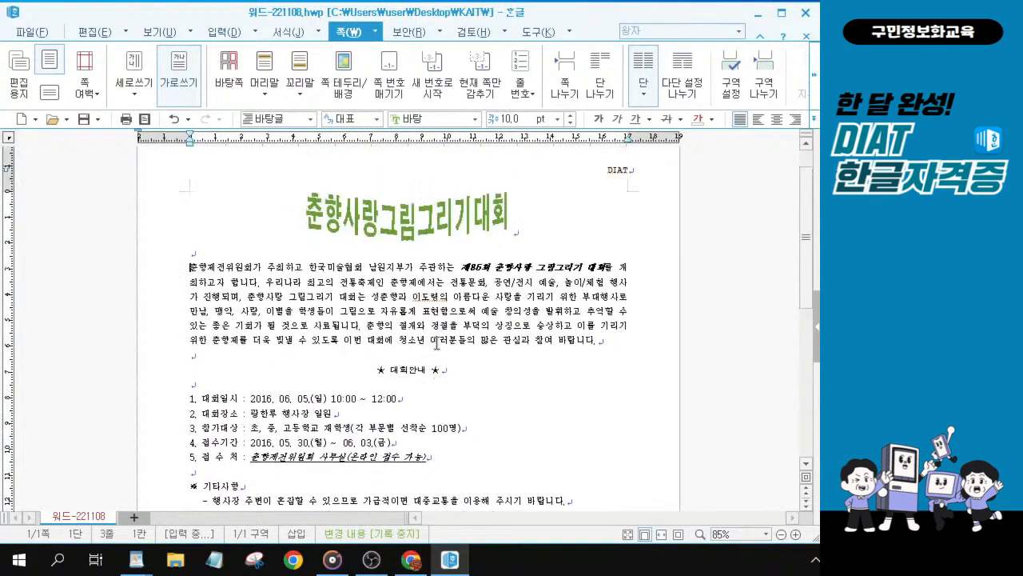
left_click(83, 120)
left_click_drag(609, 10, 609, 58)
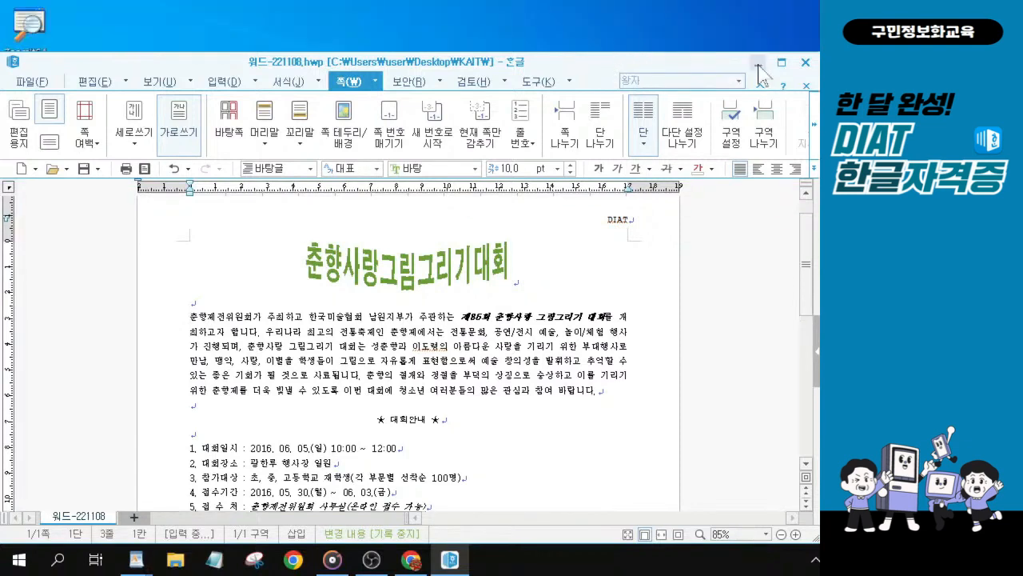
left_click(804, 64)
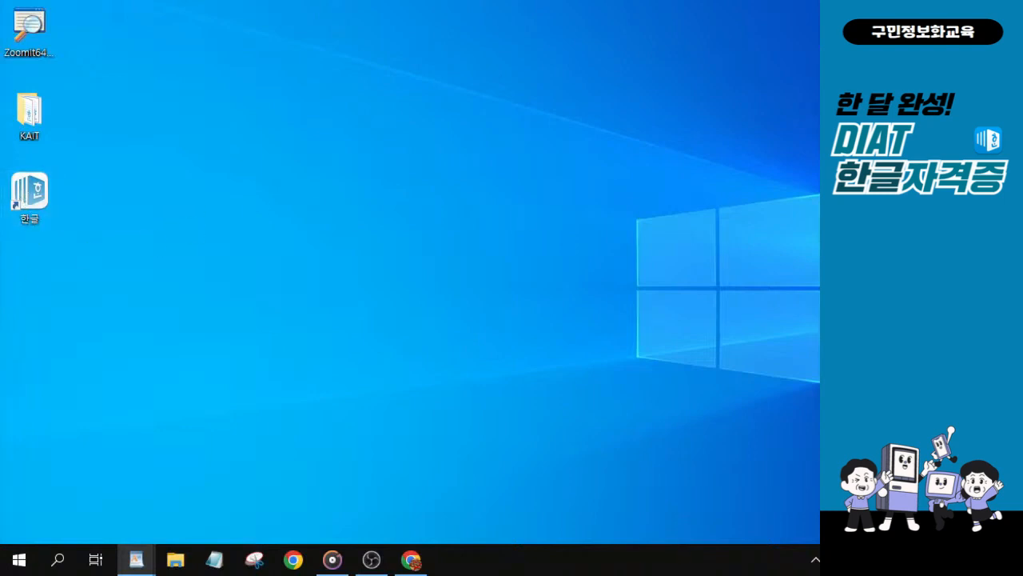
Step: Launch Hangul to start a new blank document
double_click(28, 209)
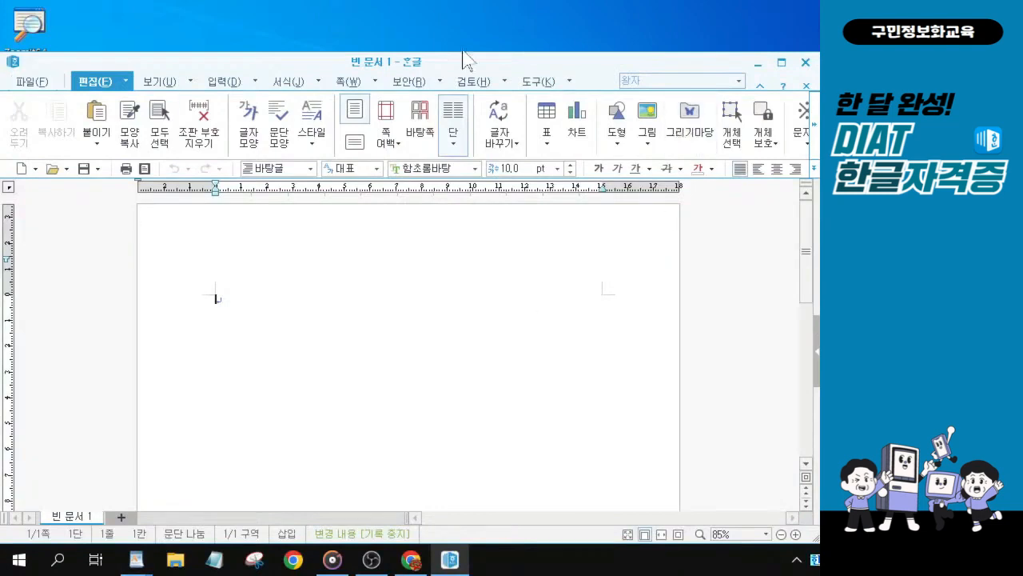
left_click_drag(450, 65, 453, 18)
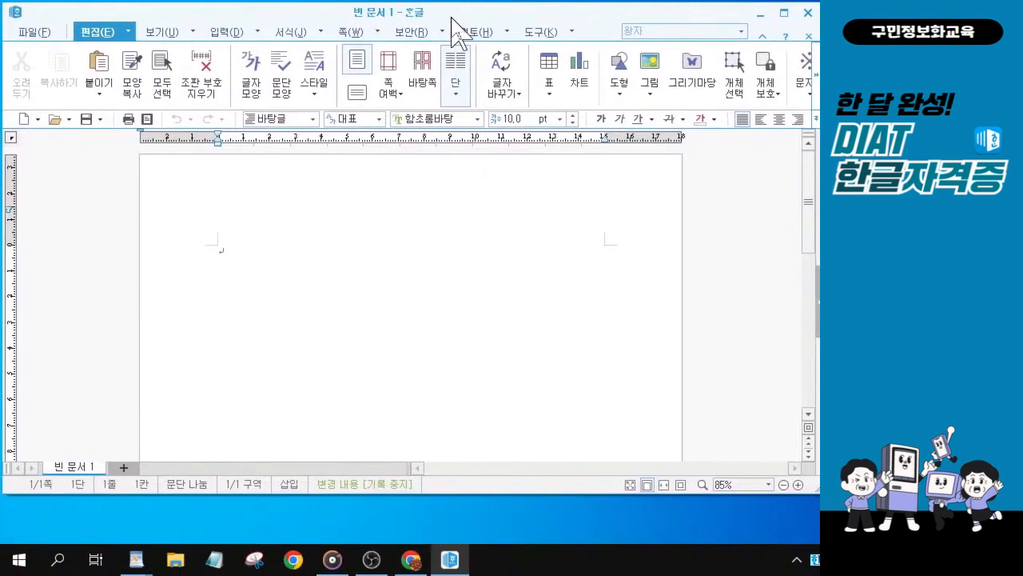
left_click_drag(813, 488, 812, 532)
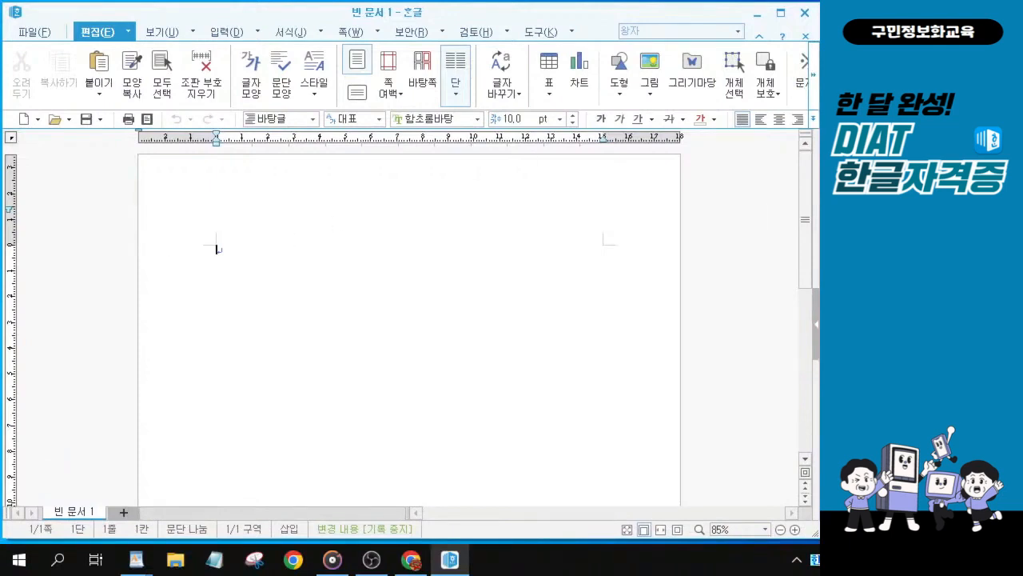
key("alt+Tab")
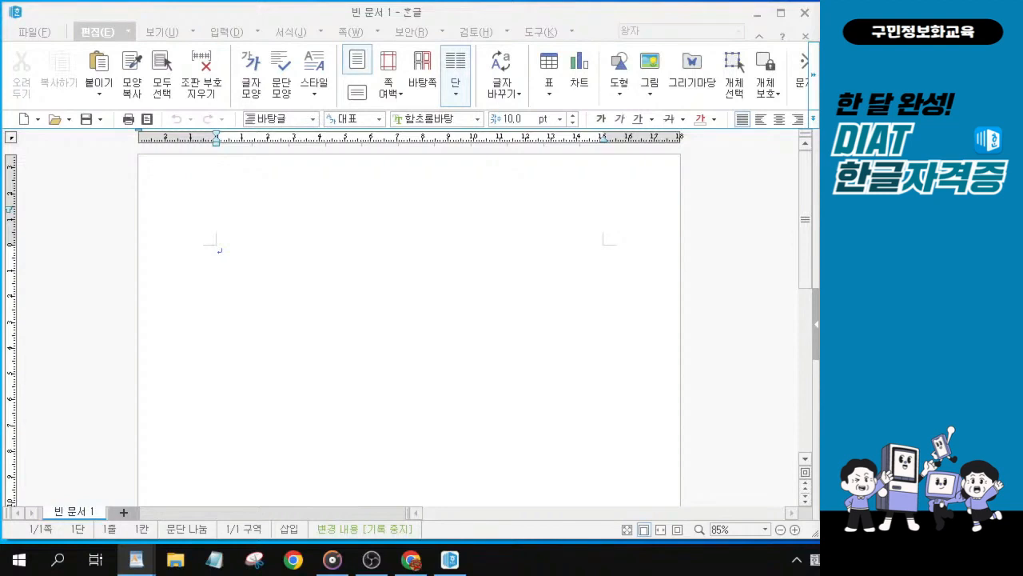
left_click(404, 269)
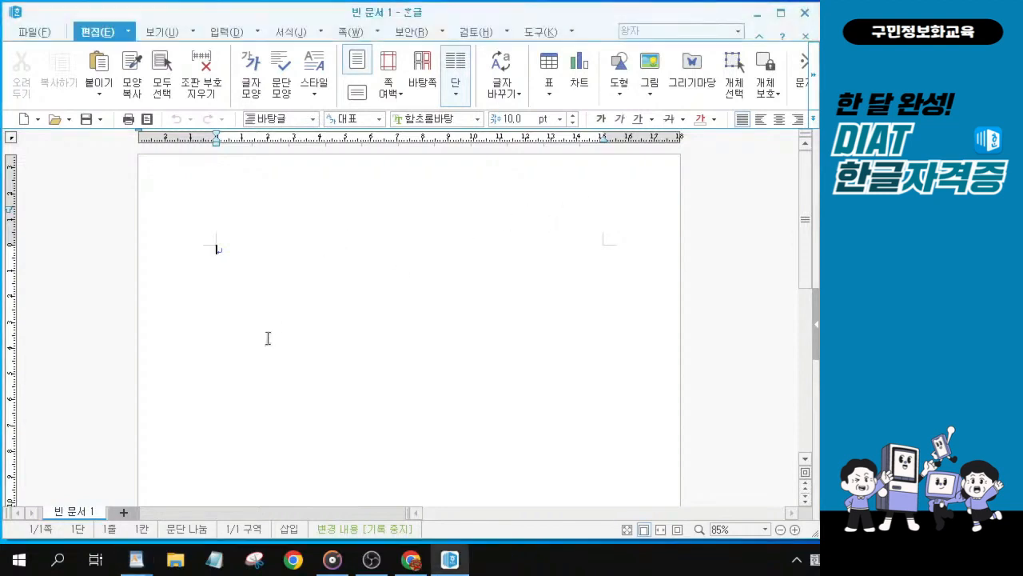
key("ctrl+2")
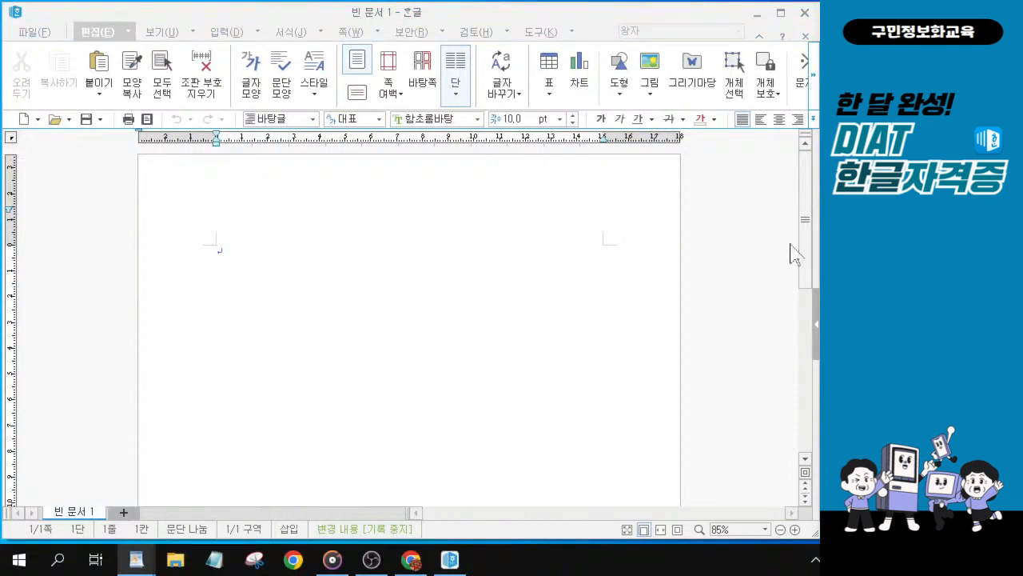
left_click(331, 266)
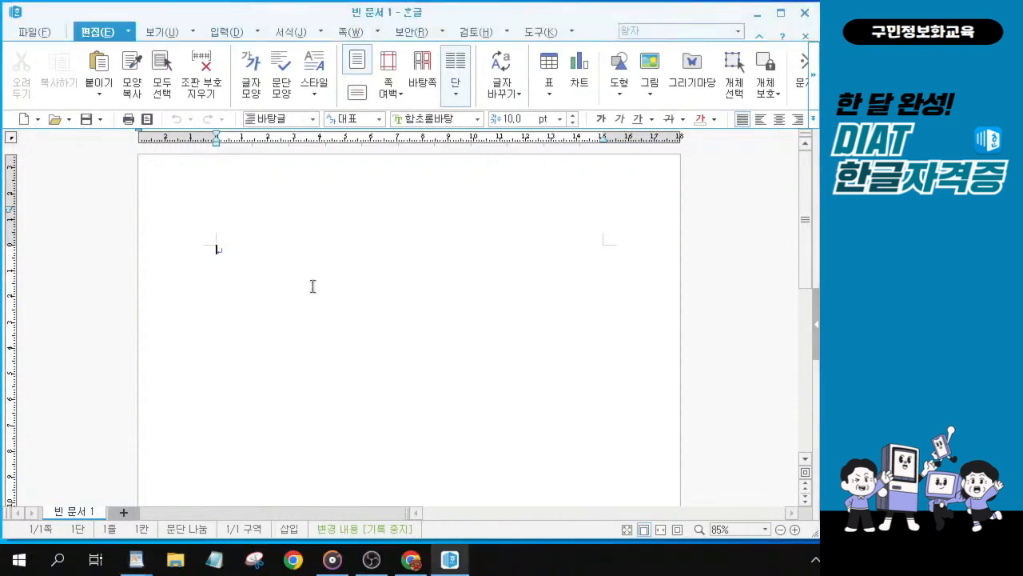
Step: Open the page setup and set the bottom, left and right margins to 20 mm
key("F7")
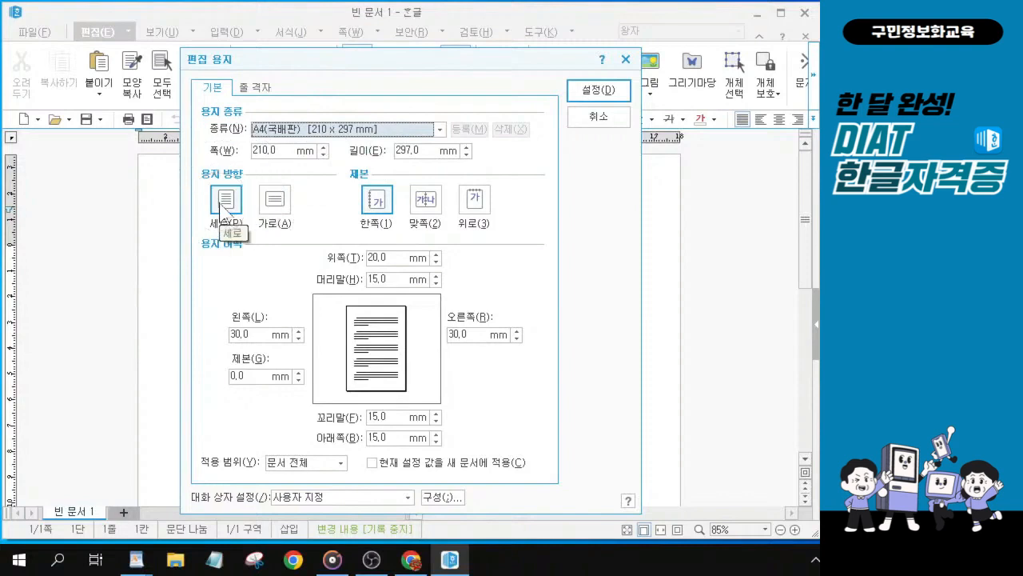
left_click(391, 258)
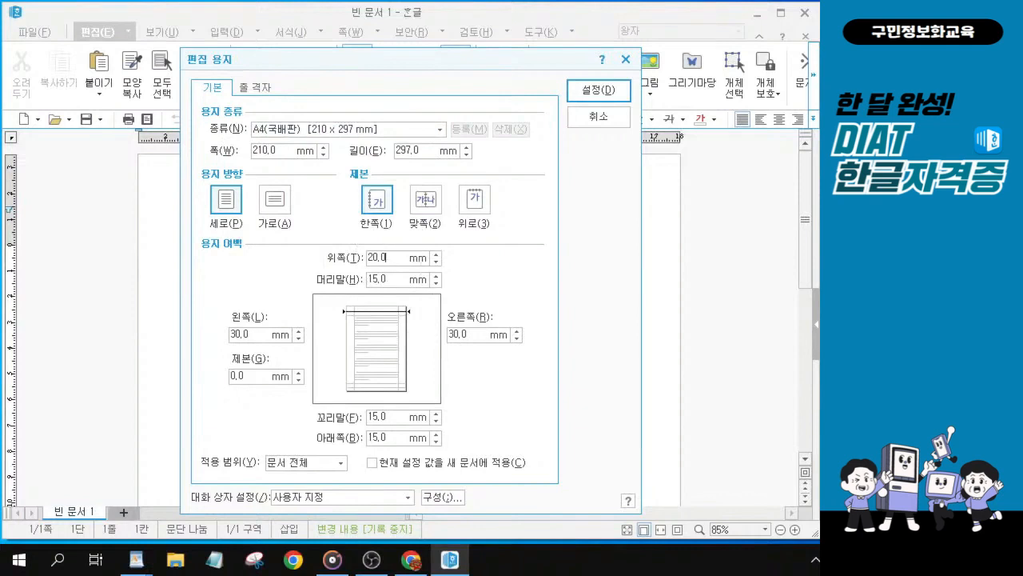
double_click(379, 437)
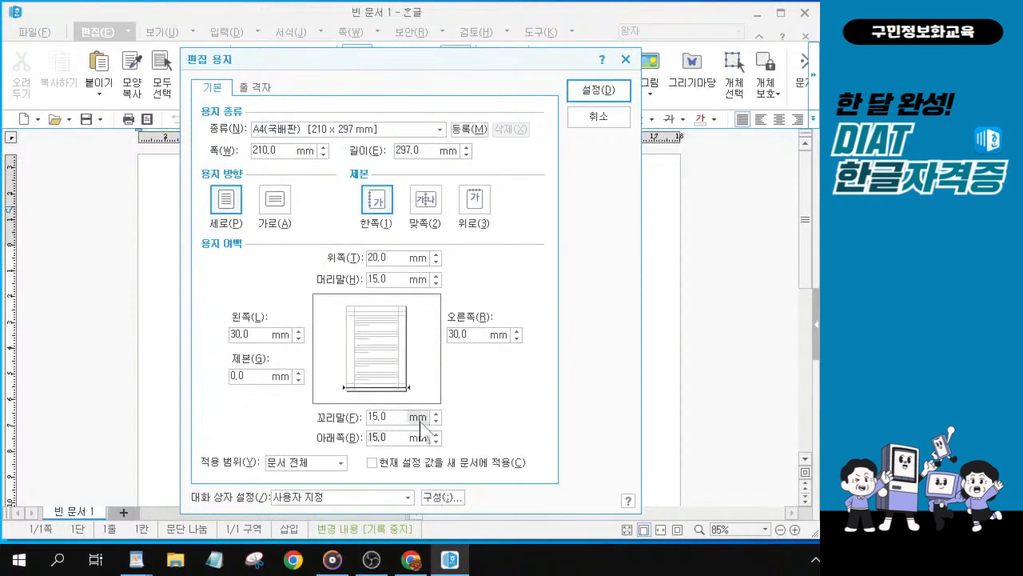
type("20")
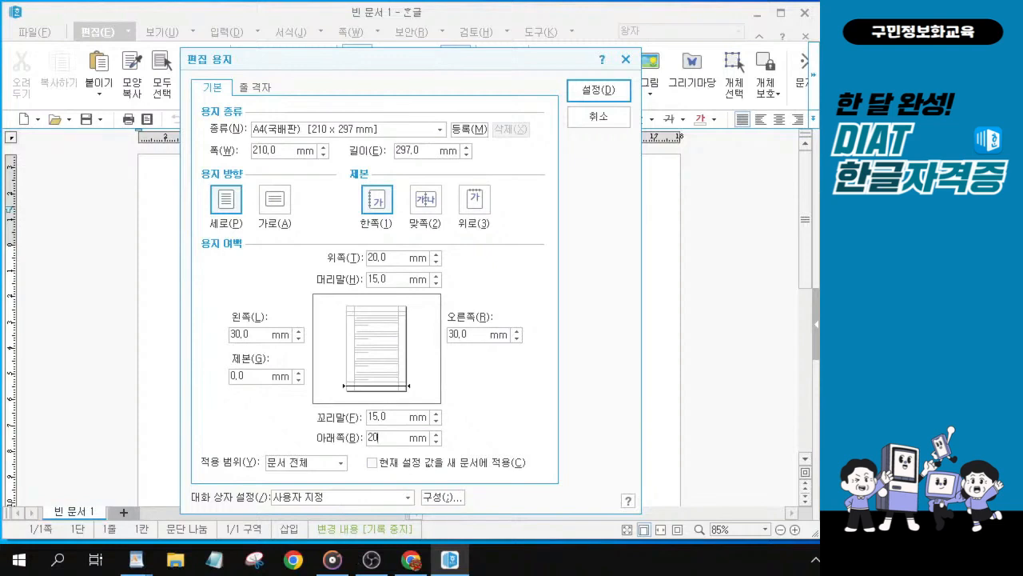
key("Tab")
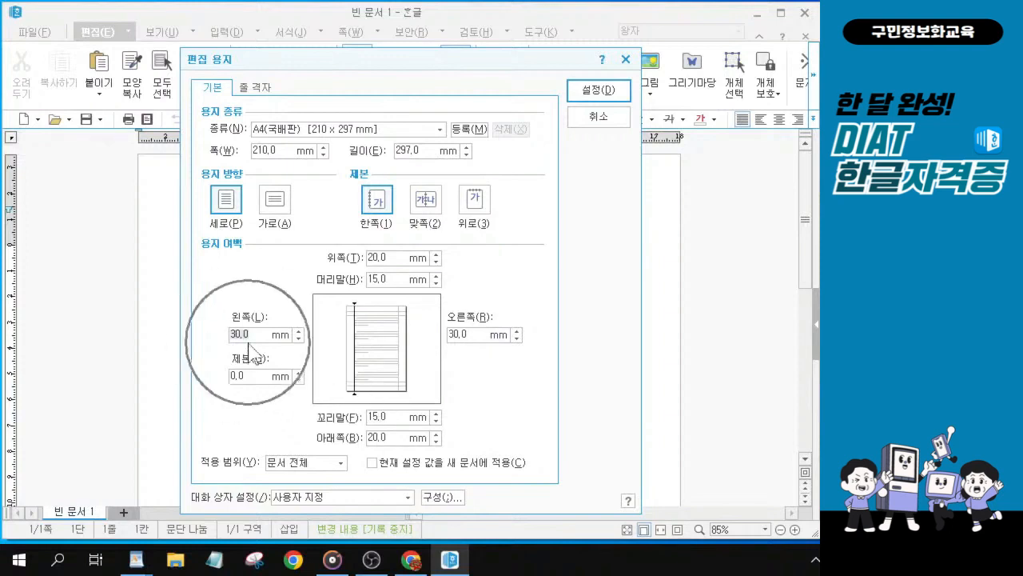
type("20")
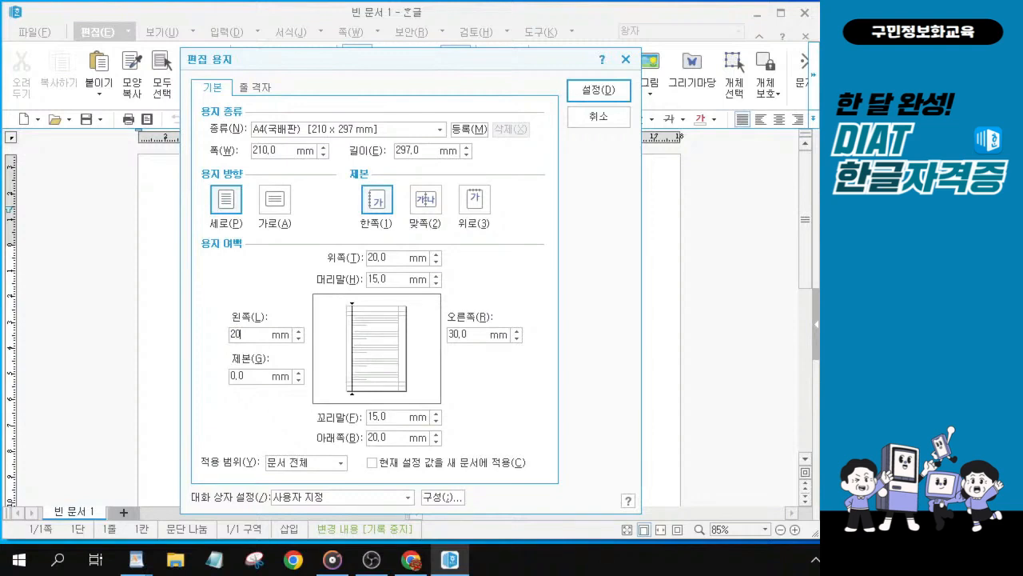
key("Tab")
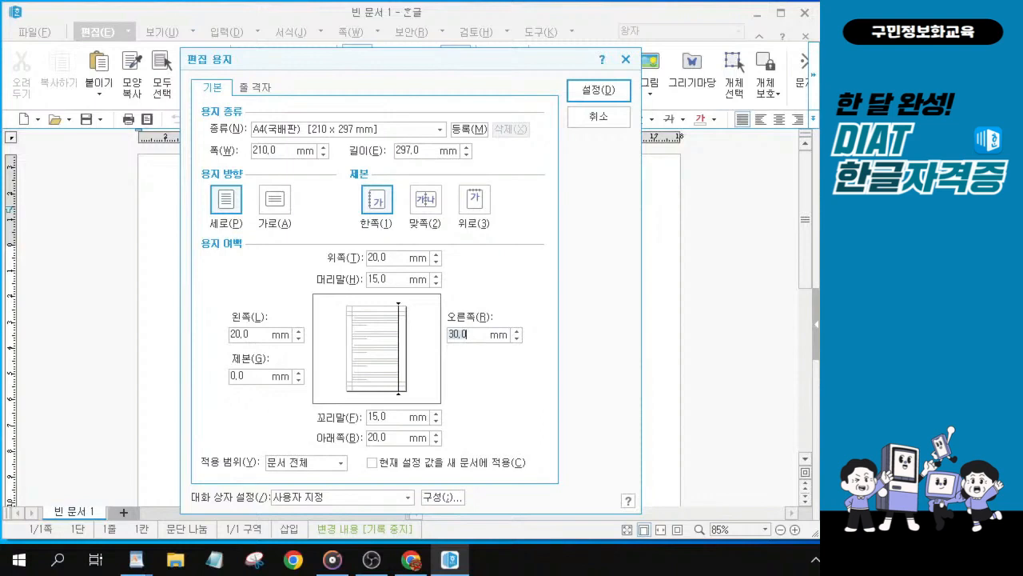
type("20")
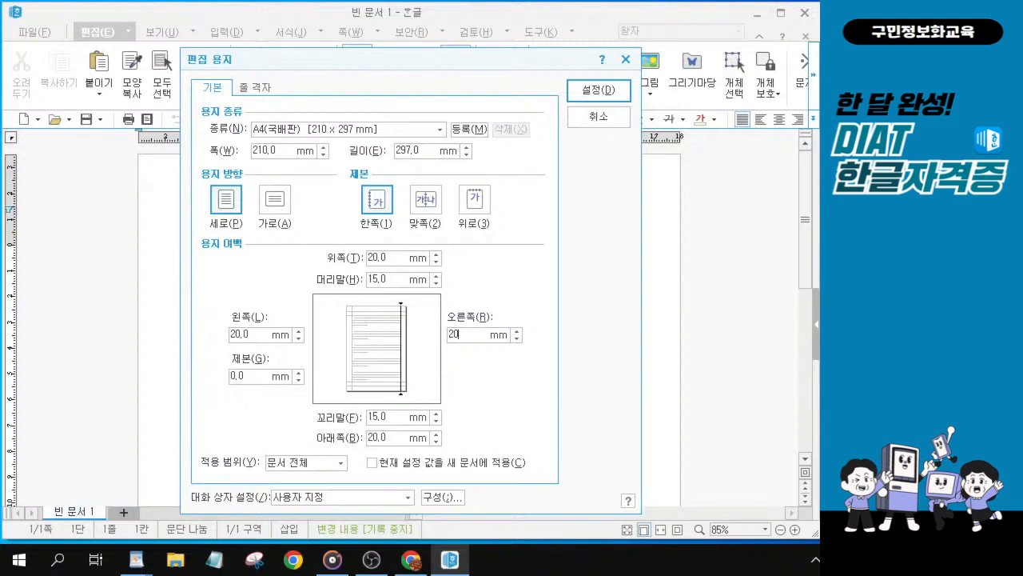
Step: Set the header and footer margins to 10 mm and apply the page settings
key("Tab")
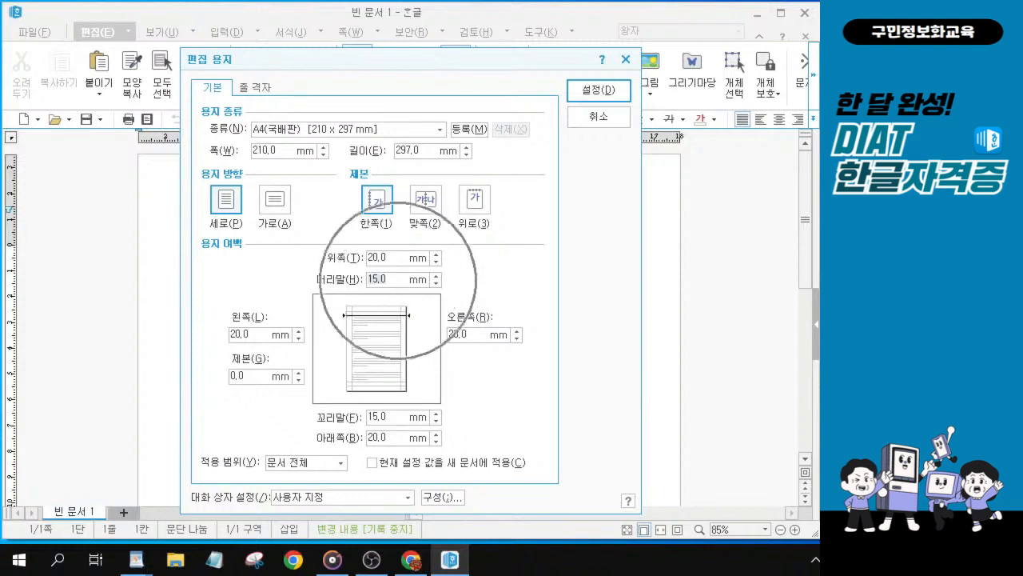
type("10")
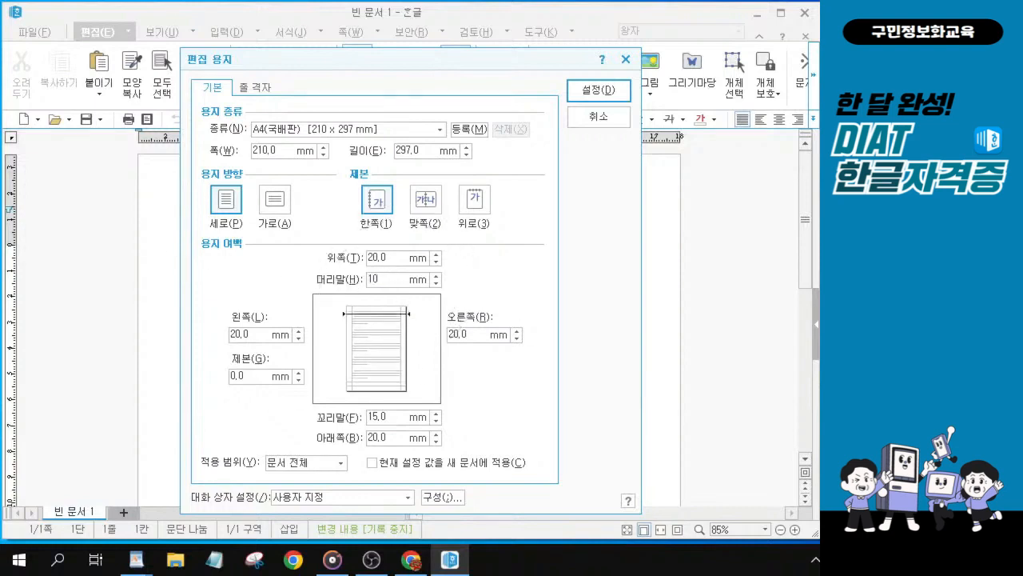
key("Tab")
type("10")
key("Tab")
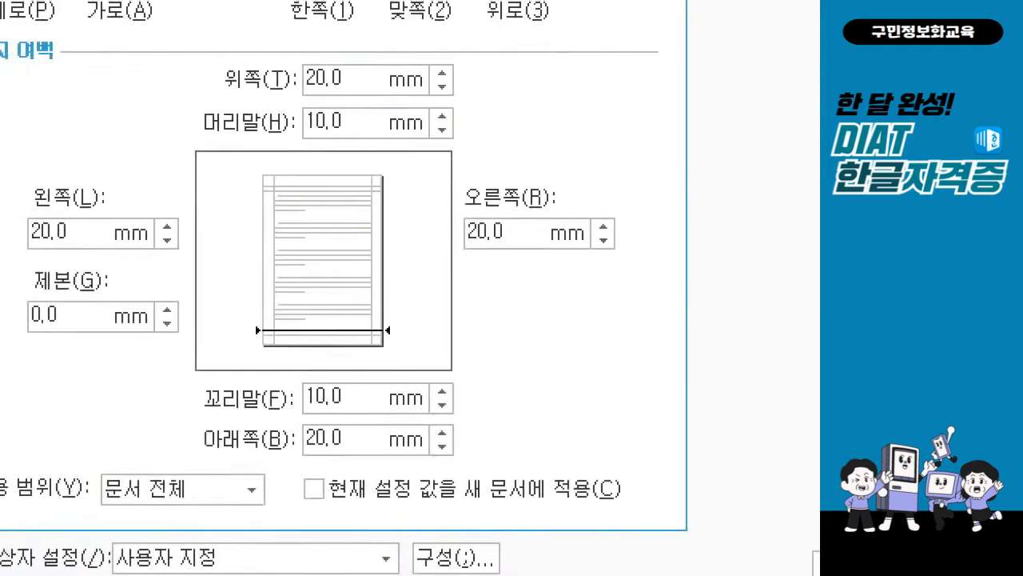
left_click_drag(362, 62, 400, 50)
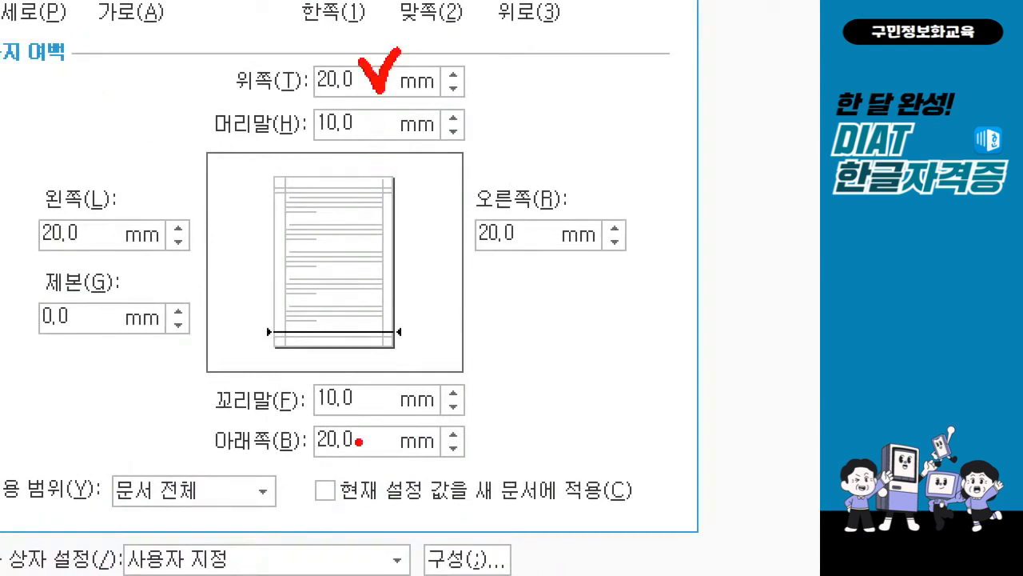
left_click_drag(360, 439, 398, 429)
left_click_drag(99, 221, 136, 207)
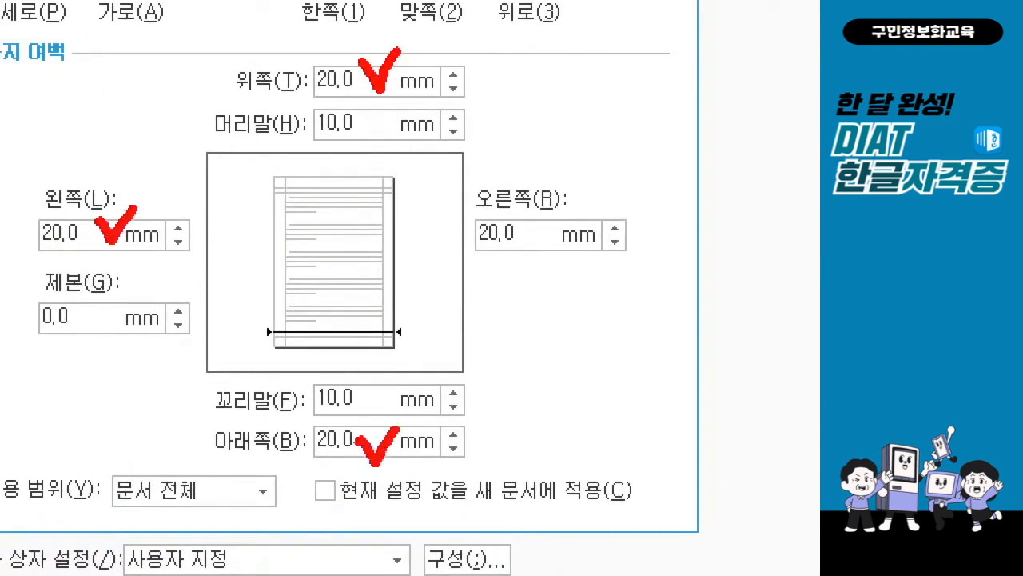
mouse_move(536, 217)
left_mouse_down()
mouse_move(553, 238)
mouse_move(580, 196)
left_mouse_up()
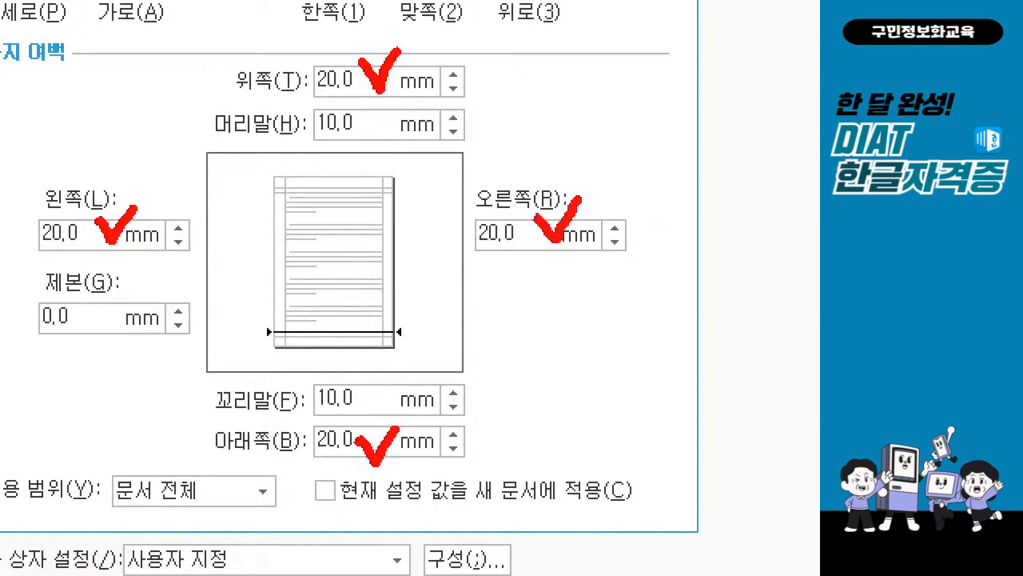
mouse_move(363, 105)
left_mouse_down()
mouse_move(381, 134)
mouse_move(413, 98)
left_mouse_up()
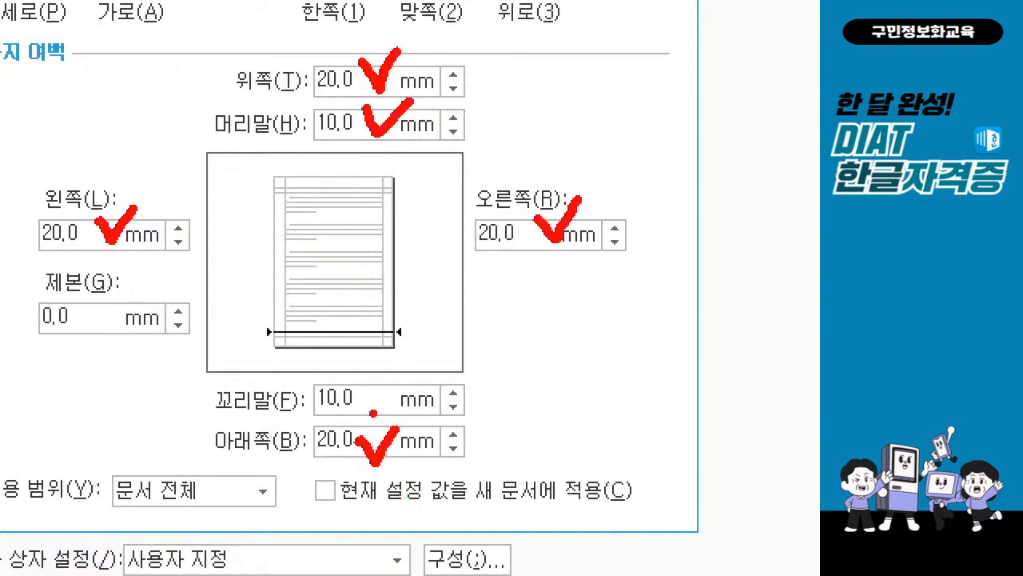
mouse_move(368, 382)
left_mouse_down()
mouse_move(376, 393)
mouse_move(413, 376)
left_mouse_up()
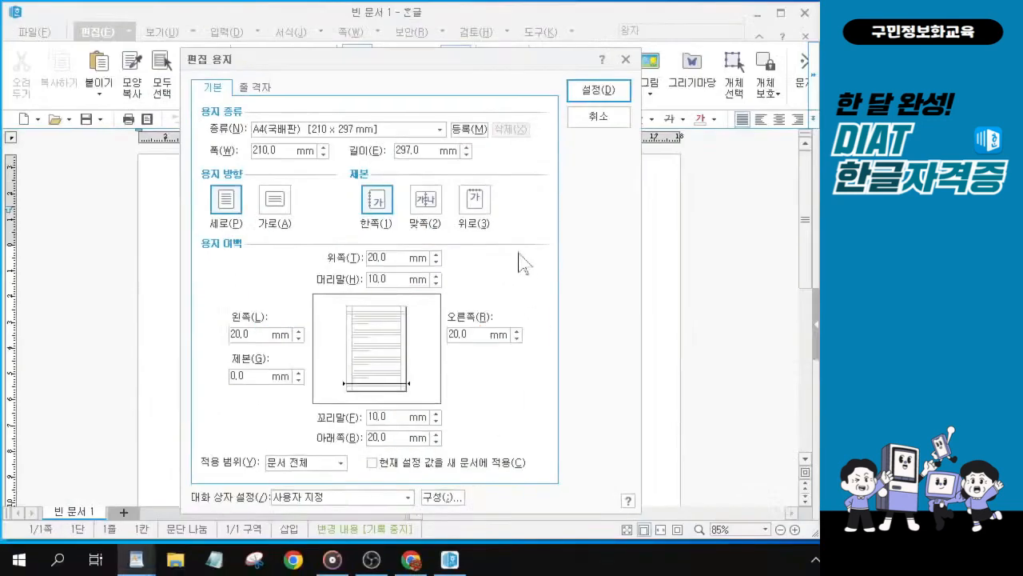
left_click(597, 87)
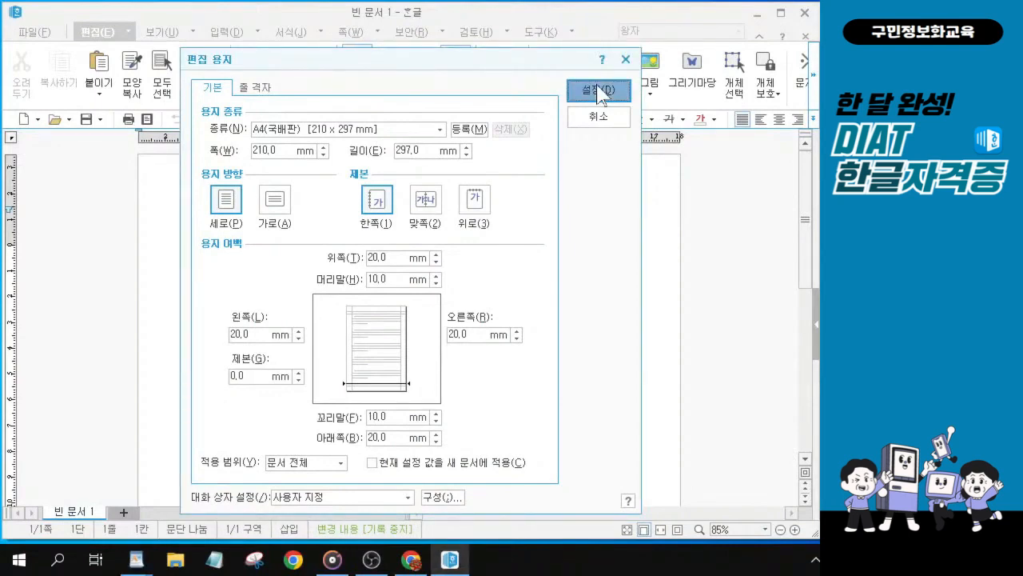
left_click(600, 90)
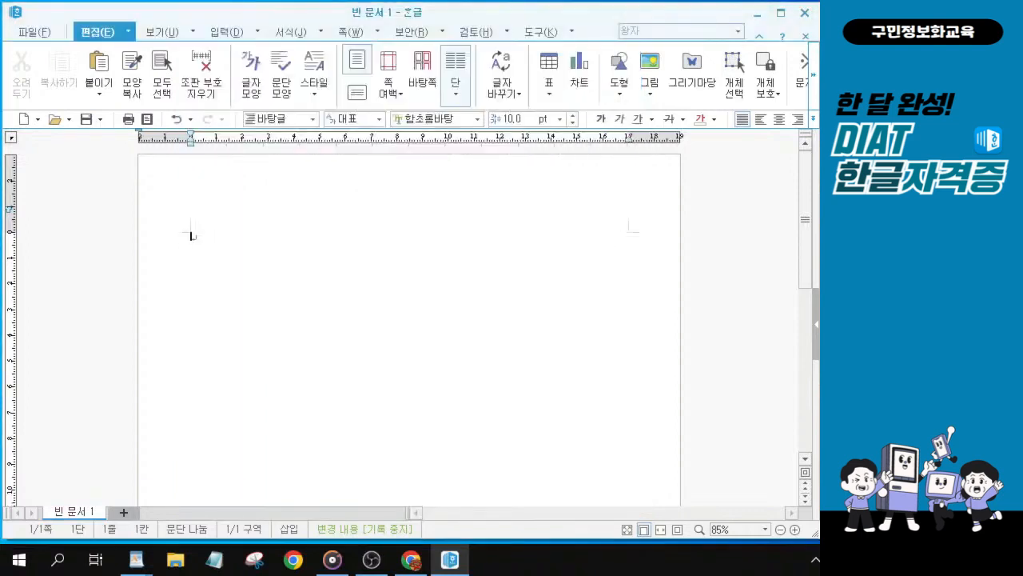
Step: Open the quick correction settings and review the automatic input formatting options before closing them
key("alt+Tab")
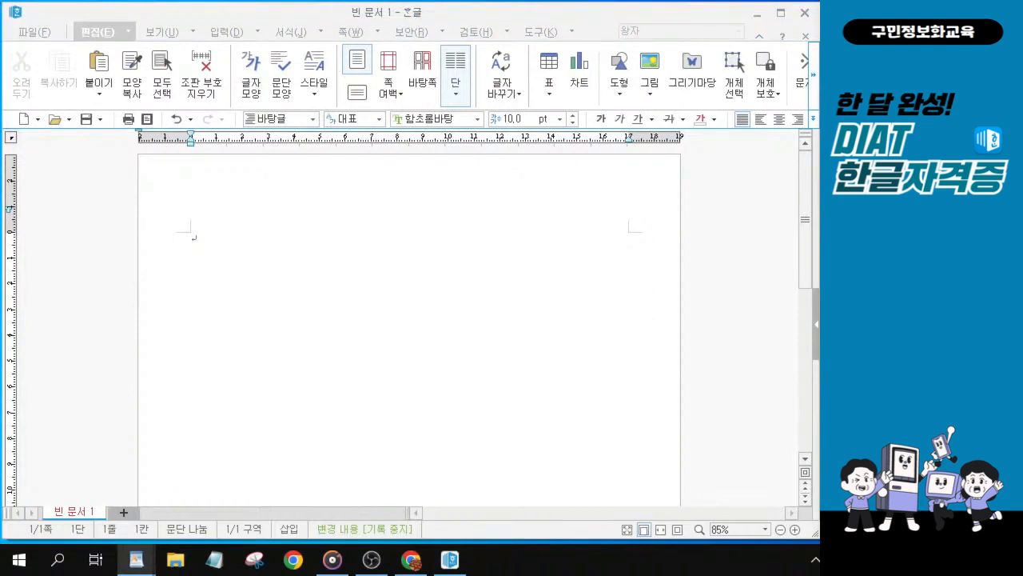
left_click(541, 33)
left_click(540, 33)
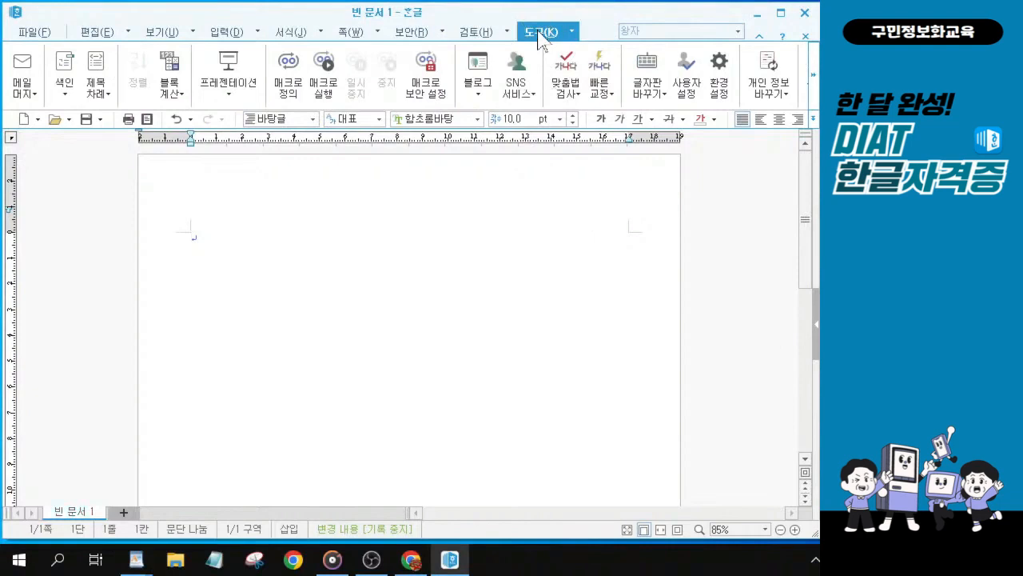
left_click(605, 96)
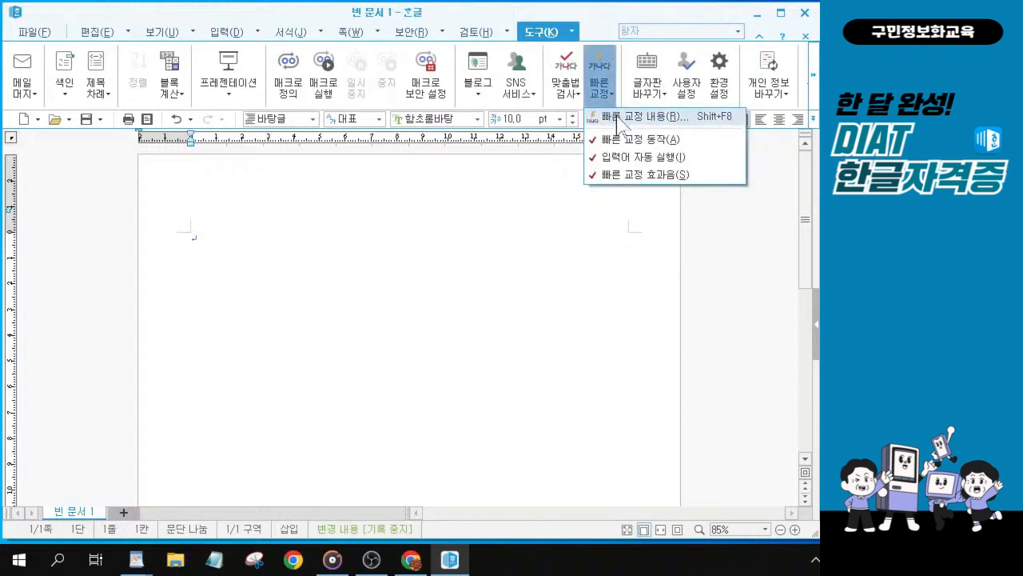
key("ctrl")
key("ctrl")
key("ctrl")
left_click(617, 119)
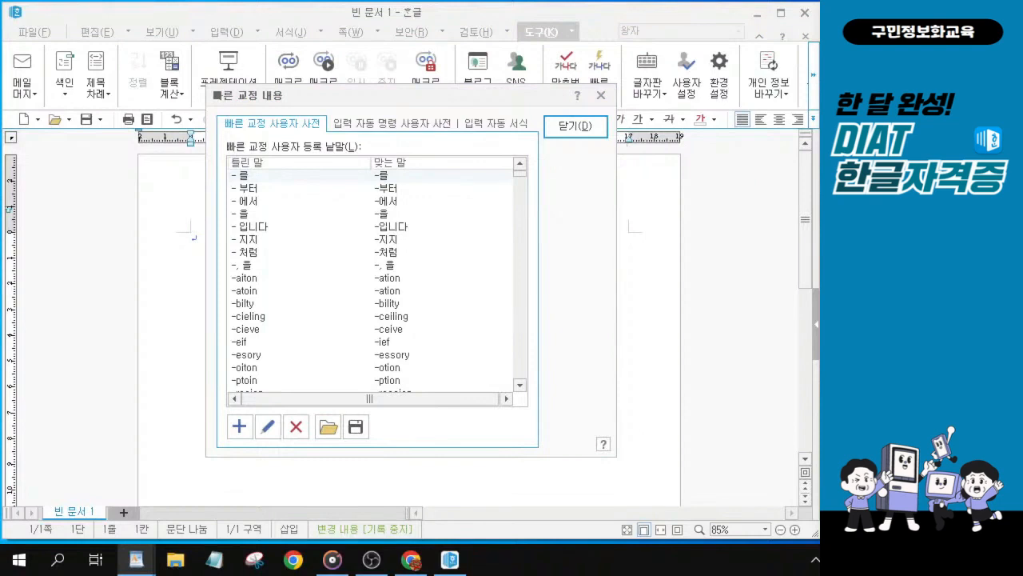
left_click(503, 126)
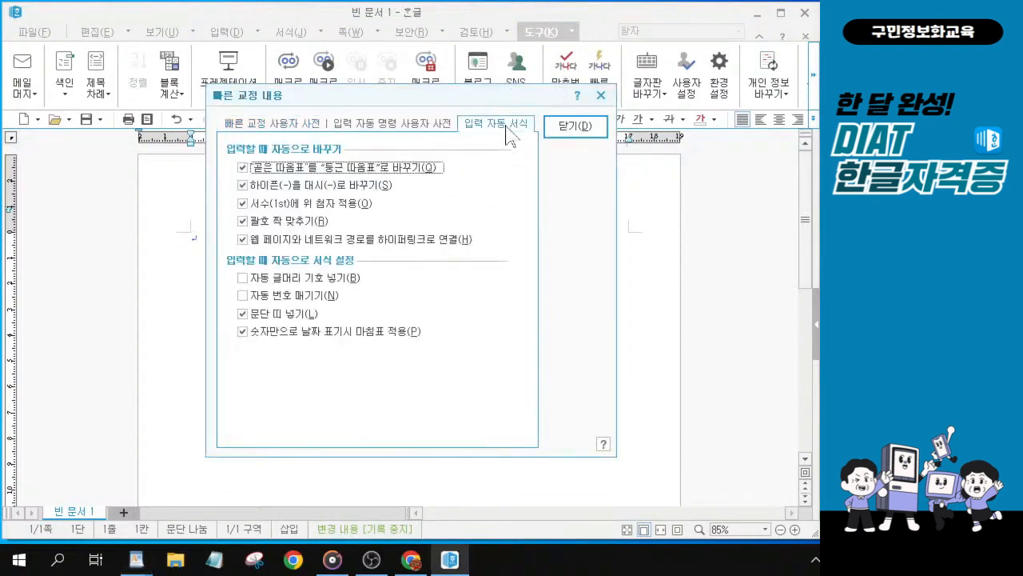
key("ctrl")
key("ctrl")
key("alt")
left_click(566, 128)
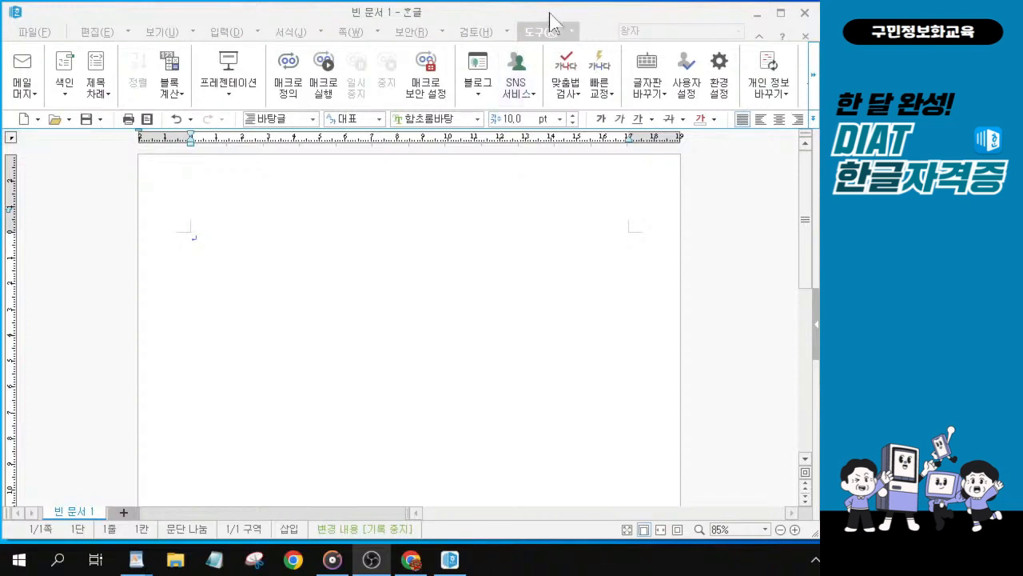
left_click(541, 34)
left_click(101, 32)
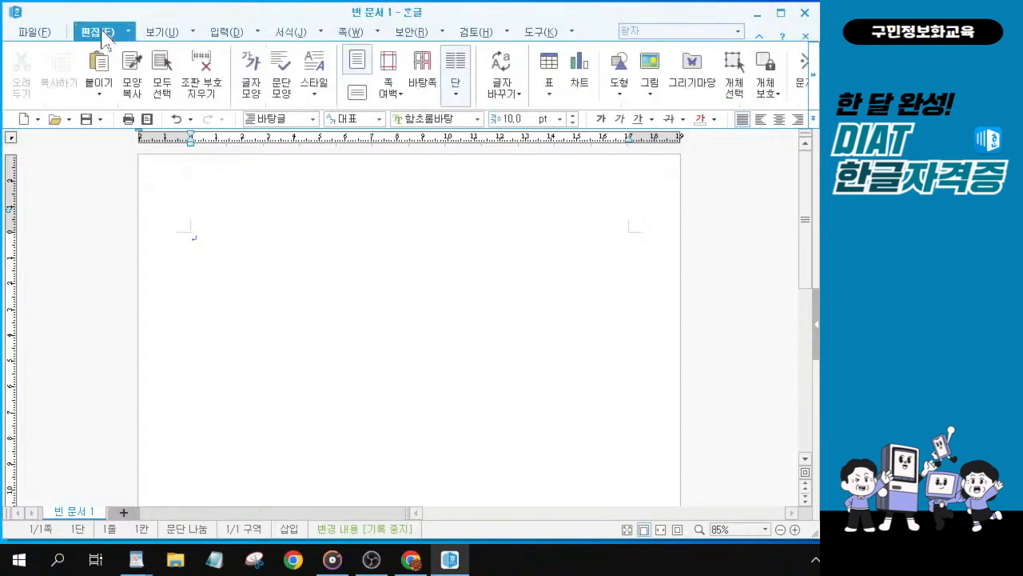
key("ctrl")
key("ctrl")
key("ctrl")
key("alt+Tab")
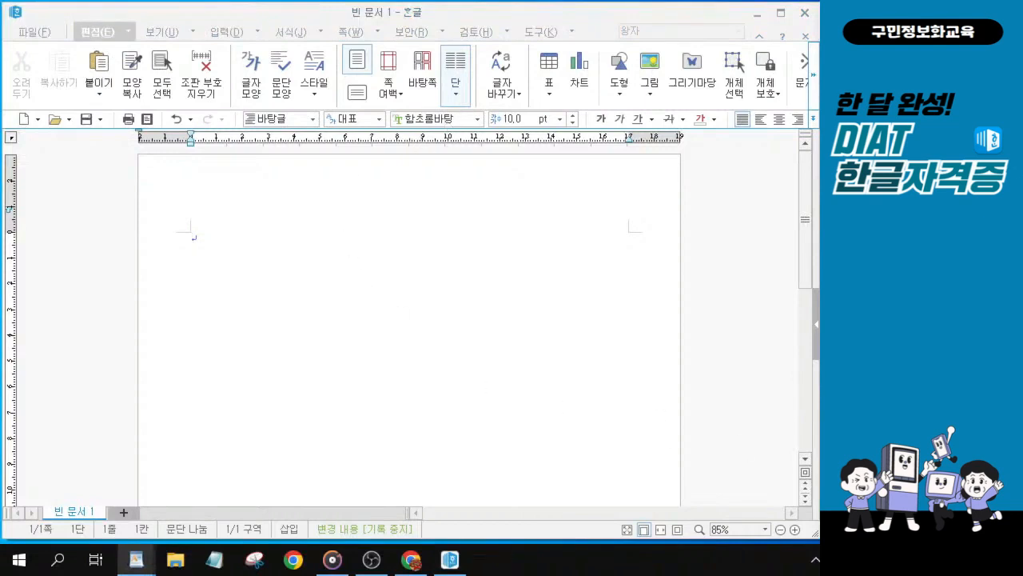
key("ctrl")
Step: Set the document font to 바탕
left_click(478, 118)
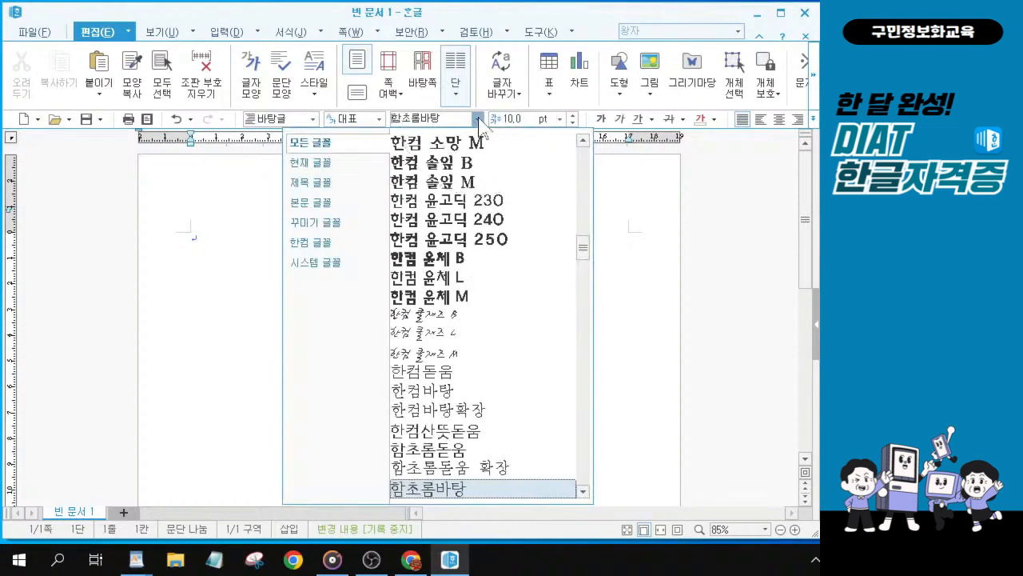
scroll(483, 313, "up", 5)
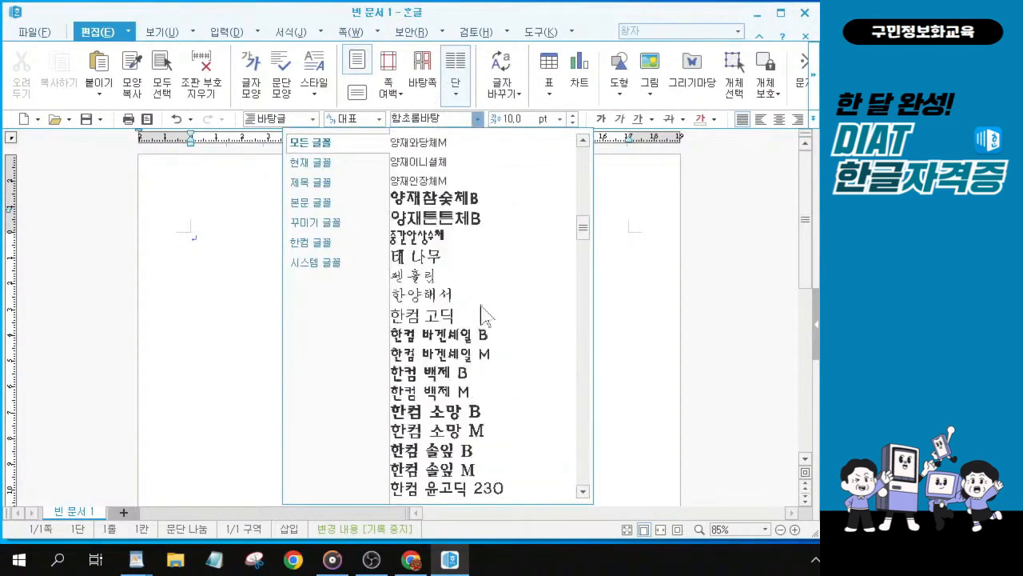
scroll(483, 313, "up", 8)
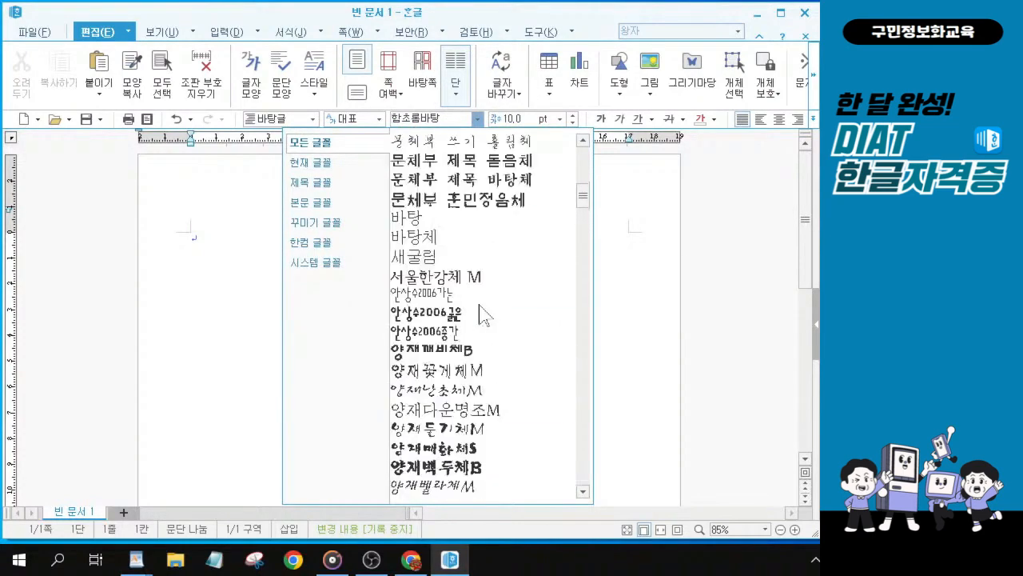
scroll(482, 314, "up", 5)
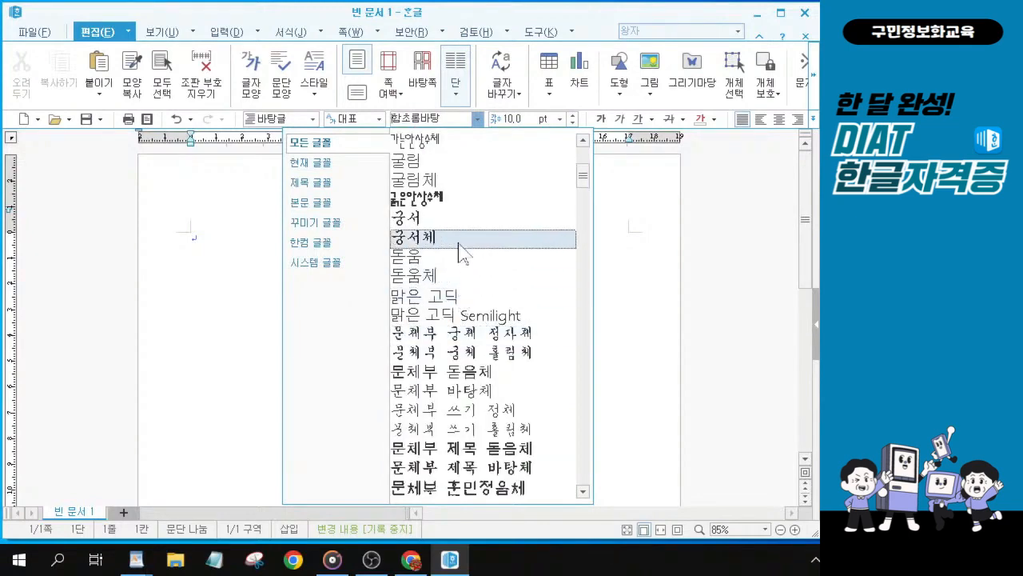
scroll(463, 254, "down", 2)
left_click(471, 392)
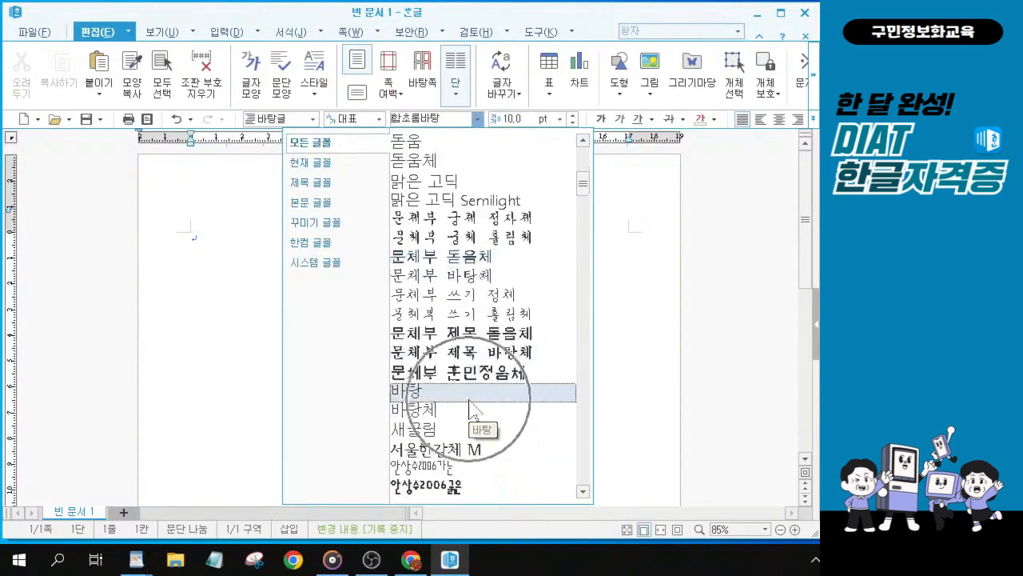
scroll(470, 402, "down", 2)
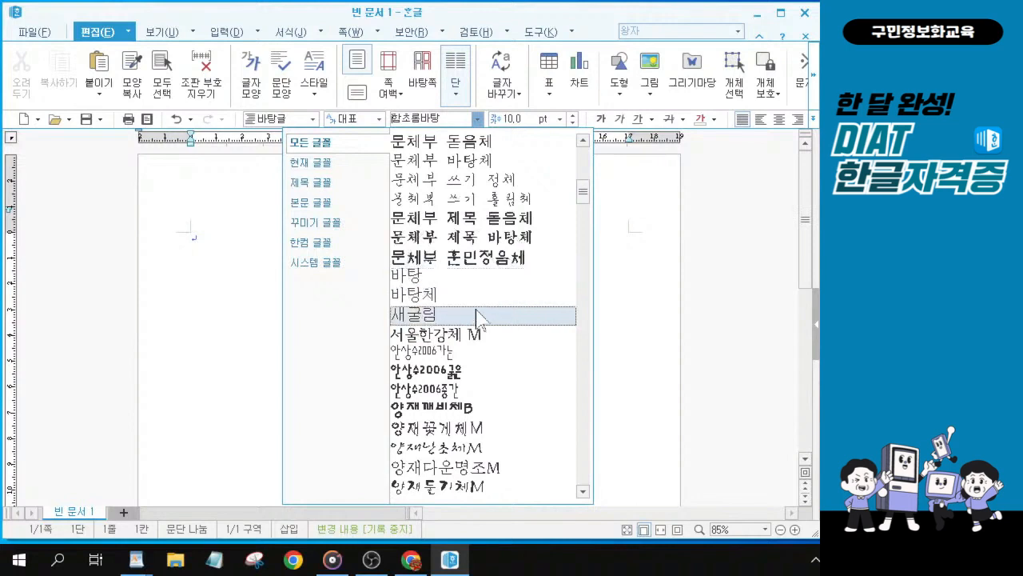
left_click(477, 279)
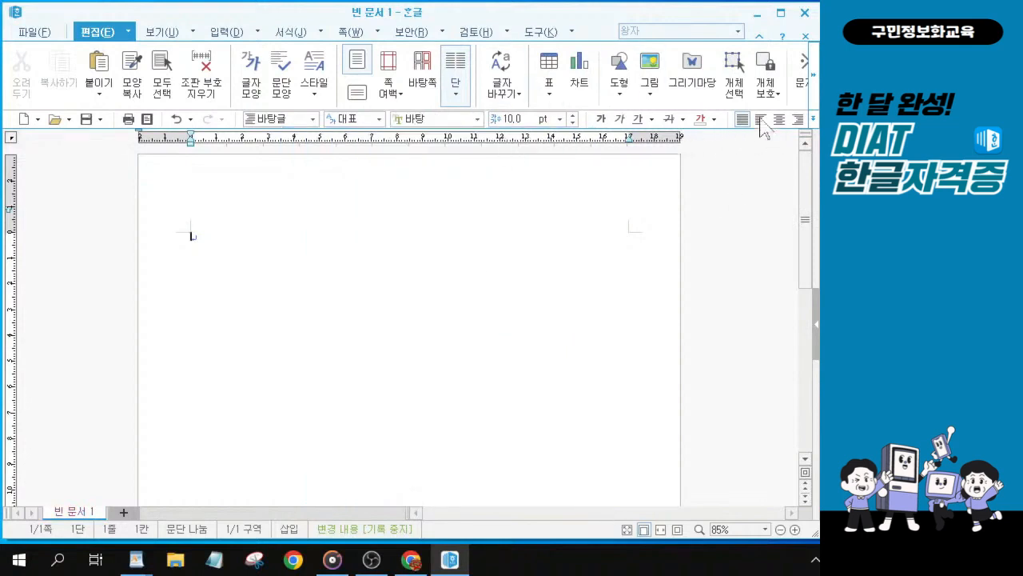
Step: Examine the hidden paragraph formatting options for the line spacing setting
left_click_drag(524, 15, 358, 26)
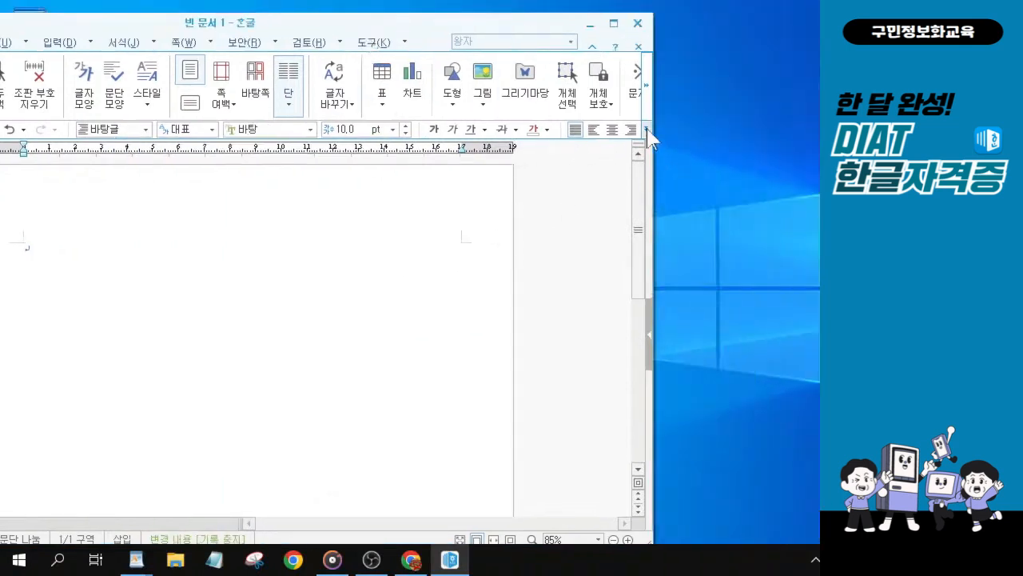
left_click(646, 129)
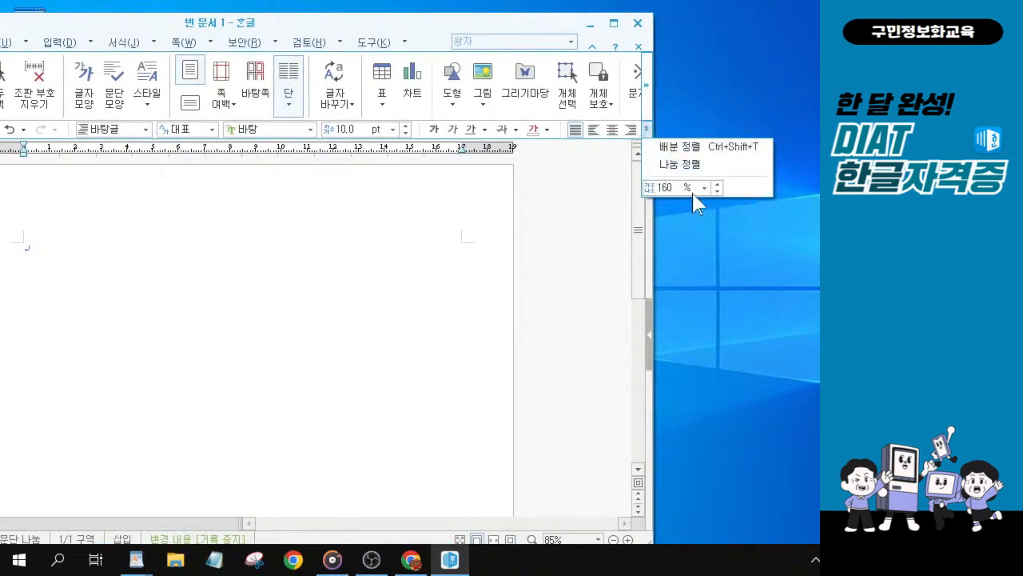
left_click(305, 26)
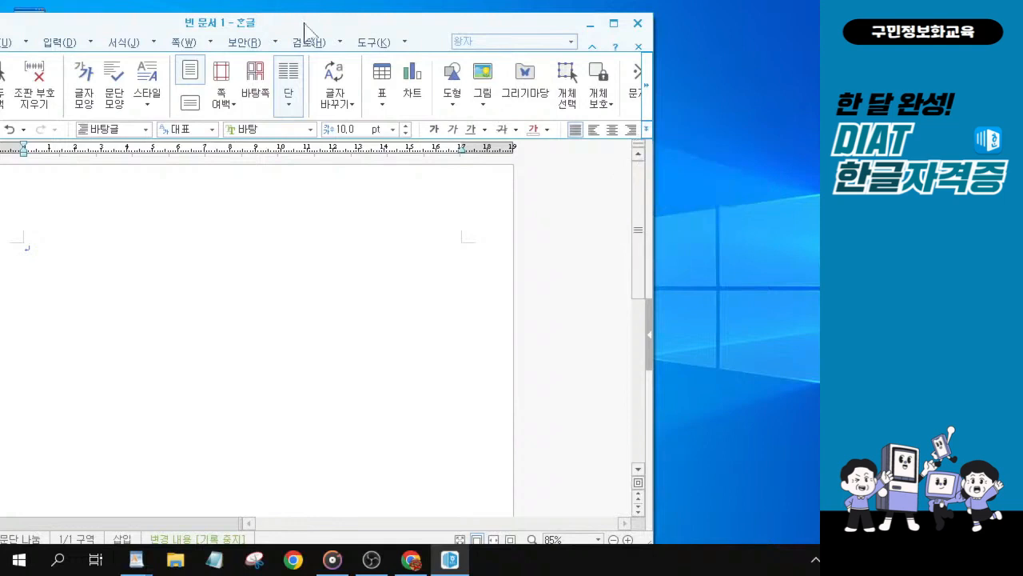
left_click_drag(305, 26, 473, 15)
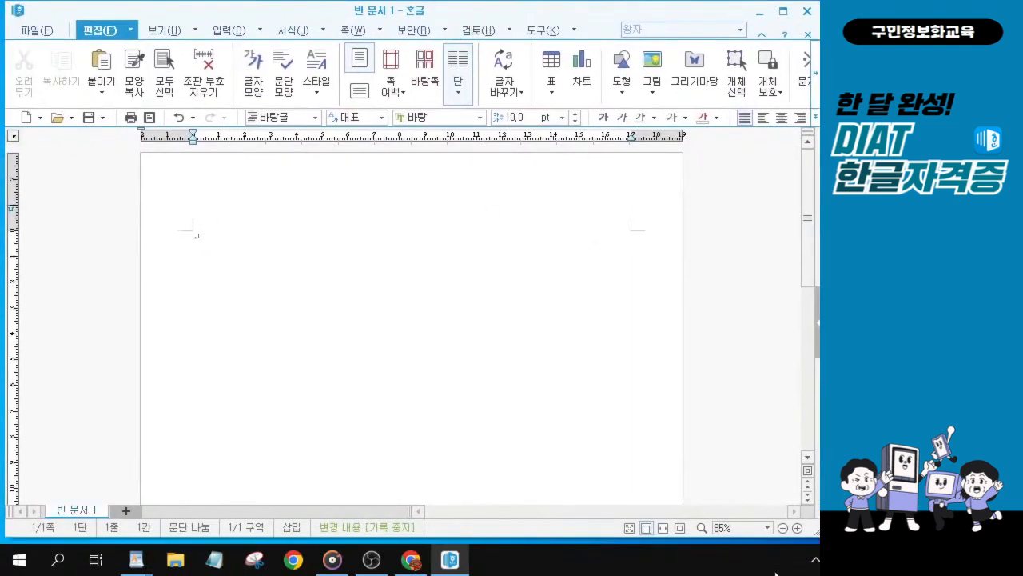
left_click_drag(553, 537, 553, 543)
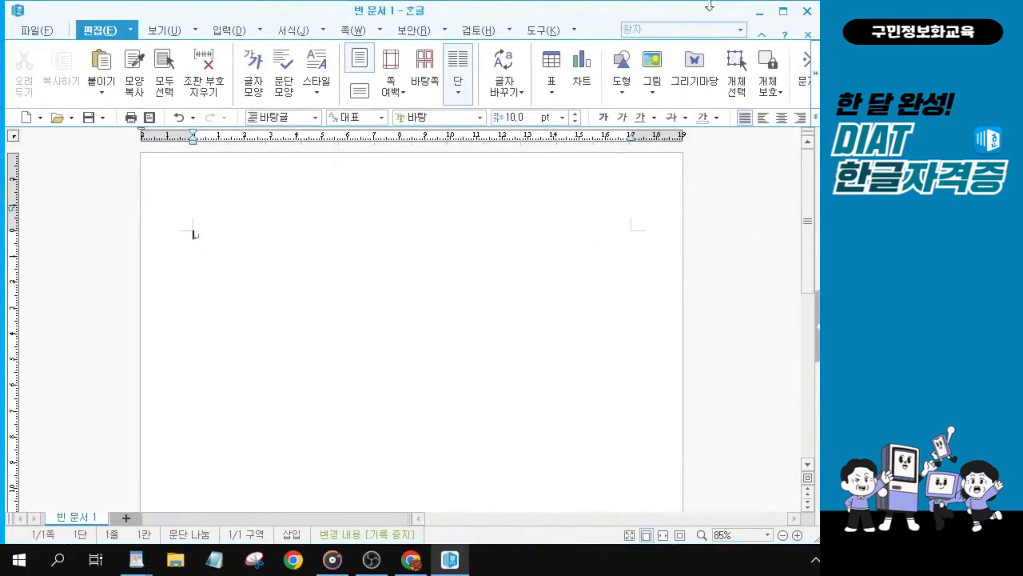
key("alt+Tab")
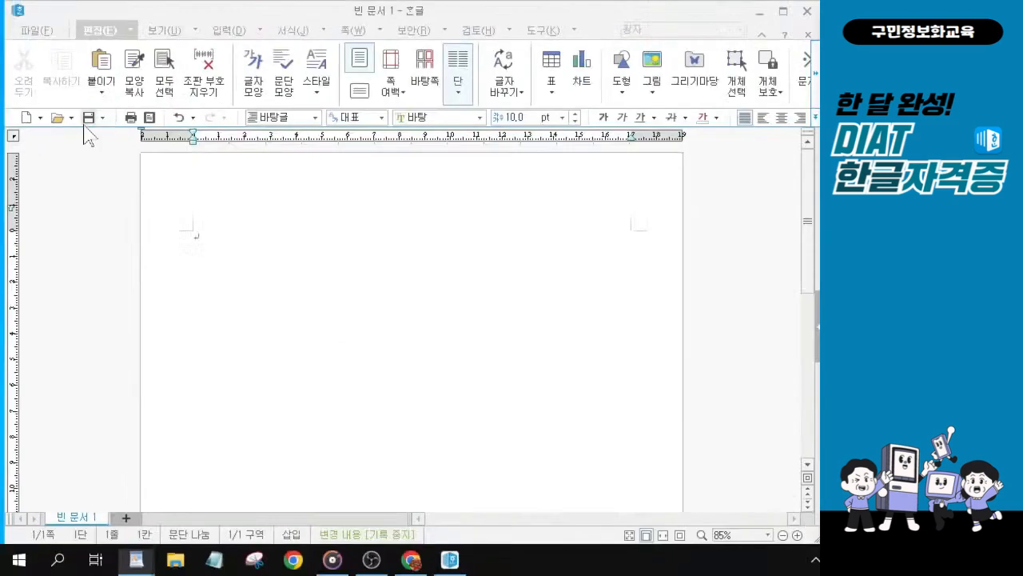
Step: Open Save As and browse to the KAIT folder on the desktop
left_click(178, 116)
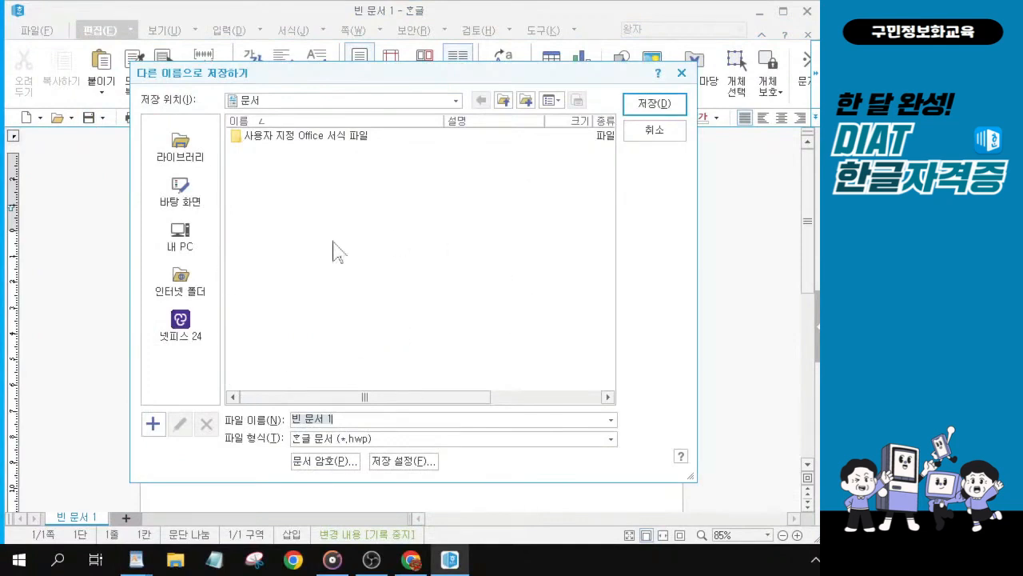
left_click(184, 202)
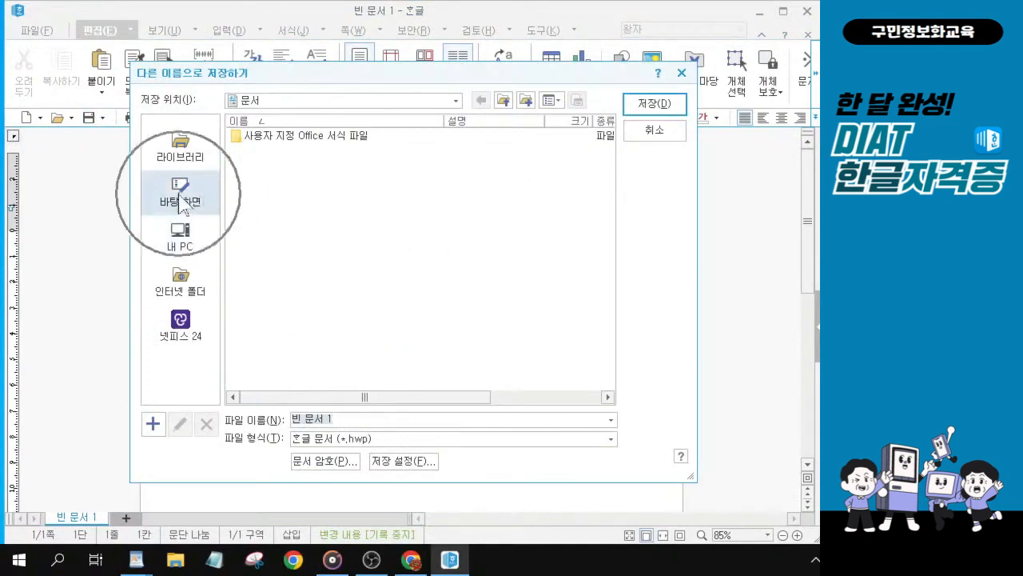
left_click(180, 195)
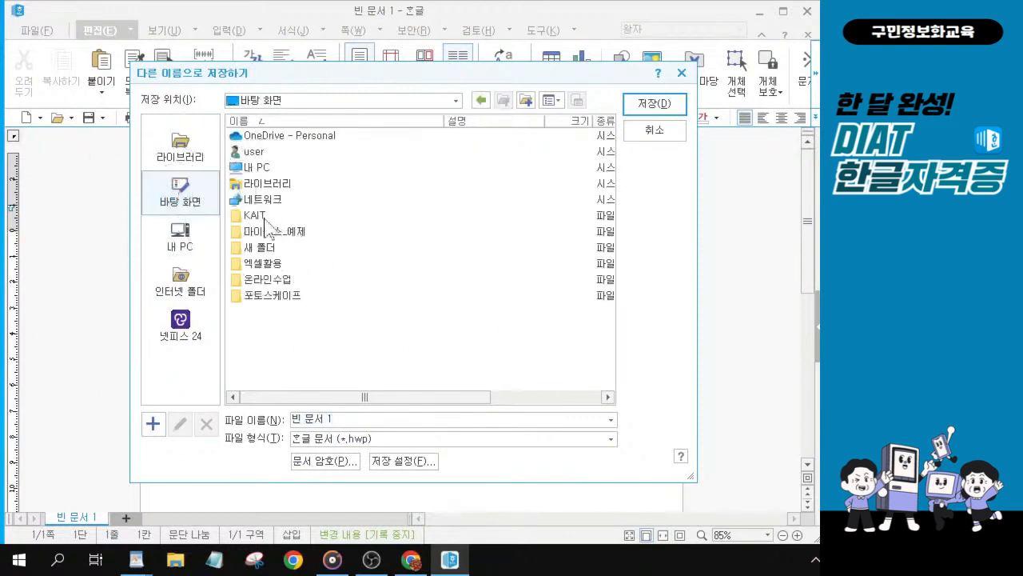
key("ctrl")
key("ctrl")
left_click(264, 218)
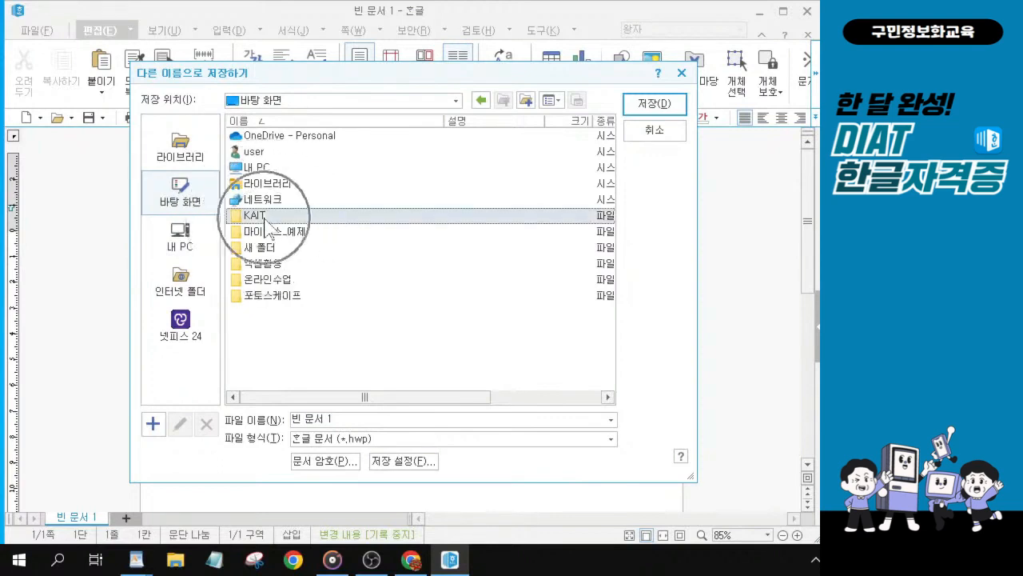
double_click(265, 218)
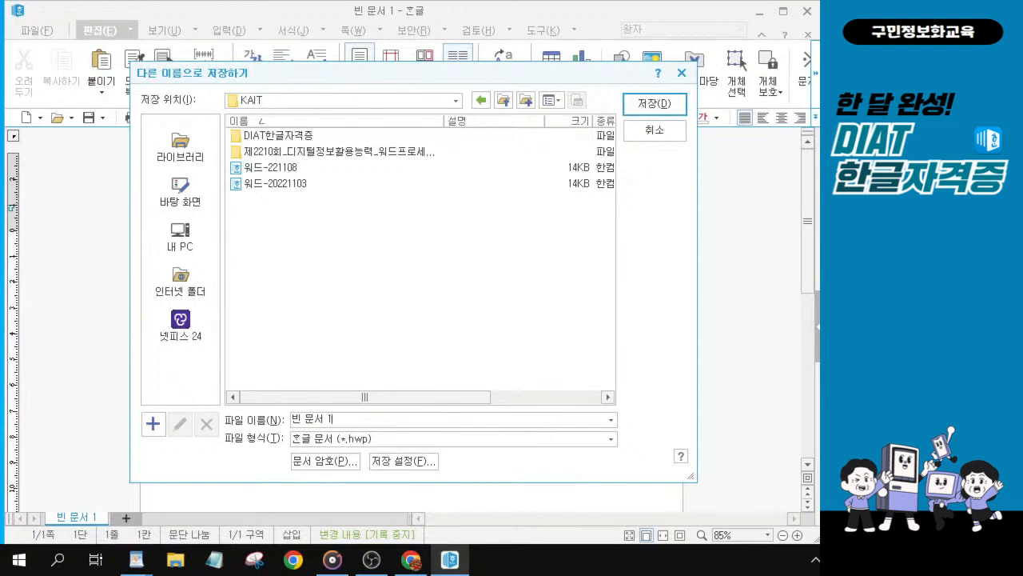
Step: Enter 골프-221108 as the file name for saving
key("ctrl")
key("ctrl")
key("ctrl")
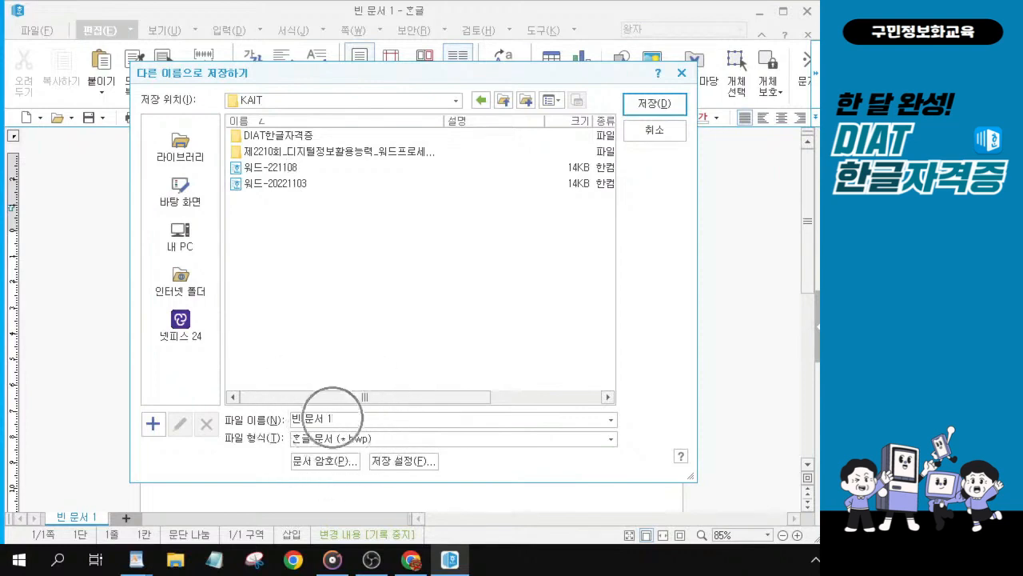
left_click_drag(332, 418, 293, 419)
type("웓")
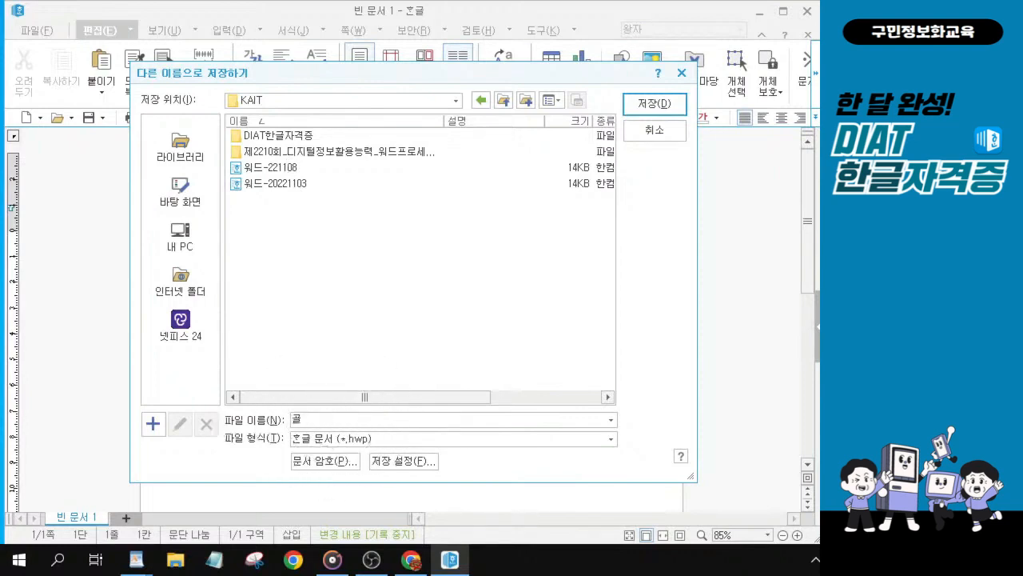
type("프ㅓ")
type("221108")
key("alt")
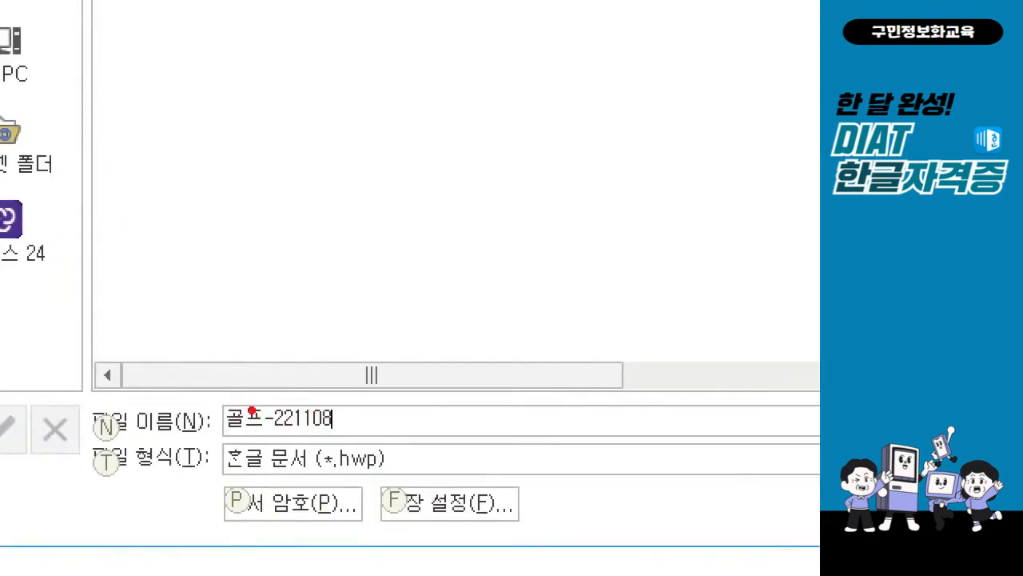
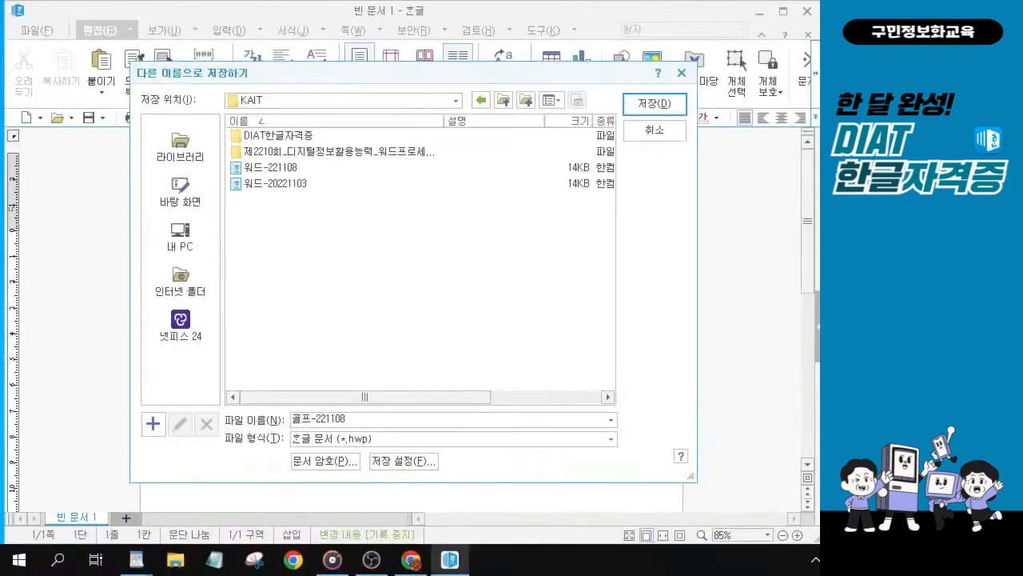
Step: Save the document as 골프-221108 in the KAIT folder
left_click(642, 103)
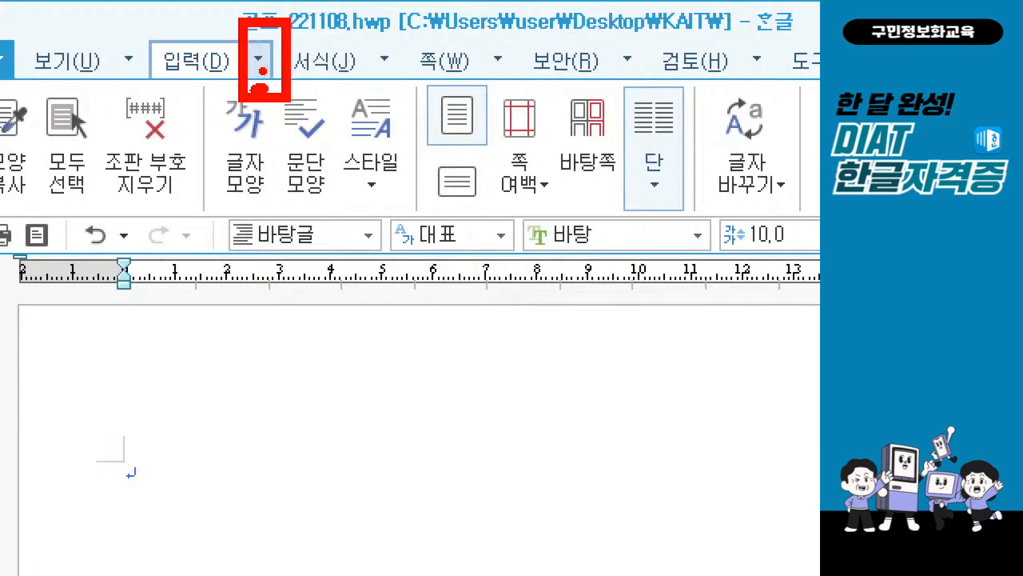
Step: Start inserting a document file and browse to the DIAT한글자격증 folder inside KAIT on the desktop
left_click(258, 61)
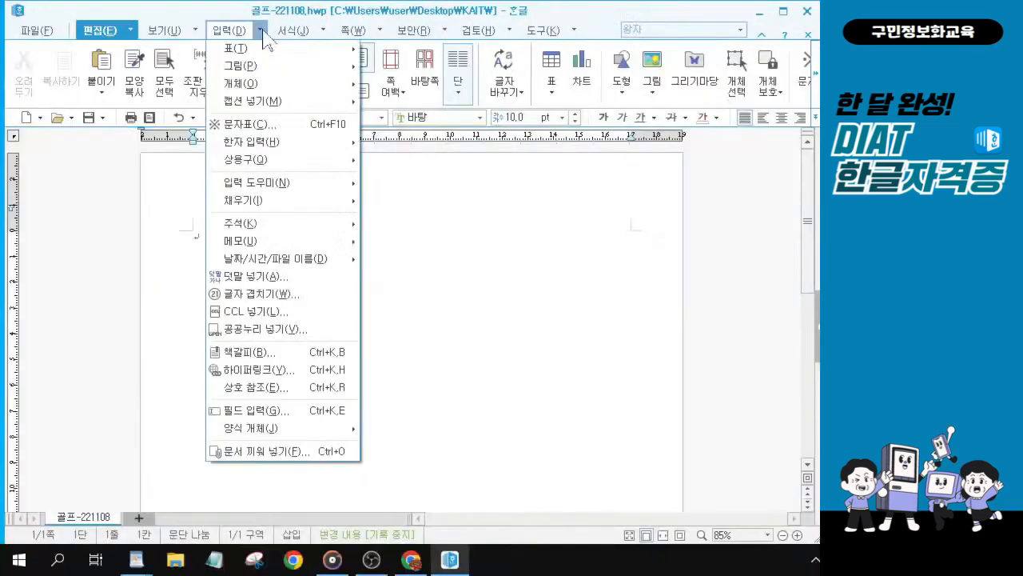
left_click(258, 452)
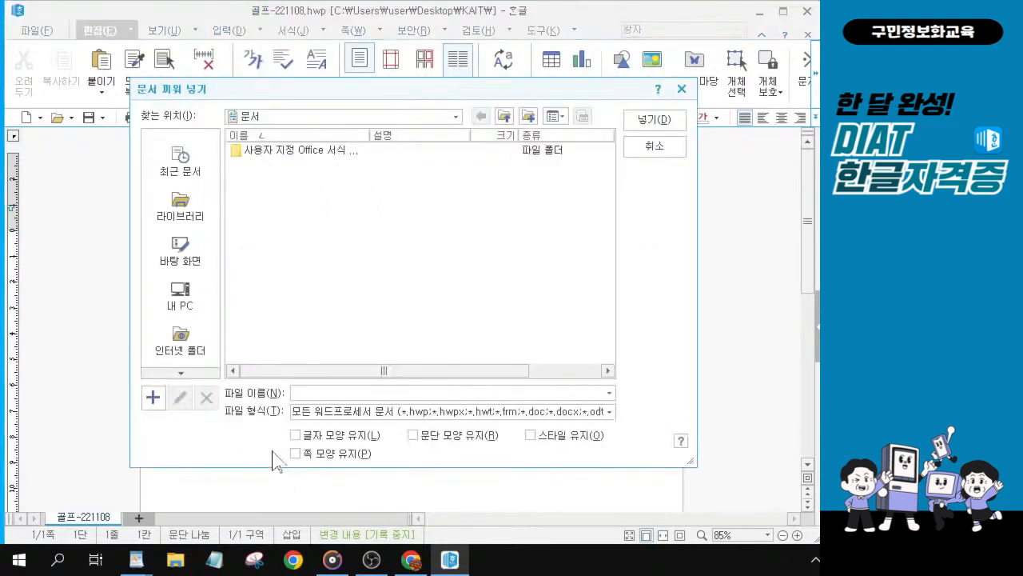
left_click(191, 262)
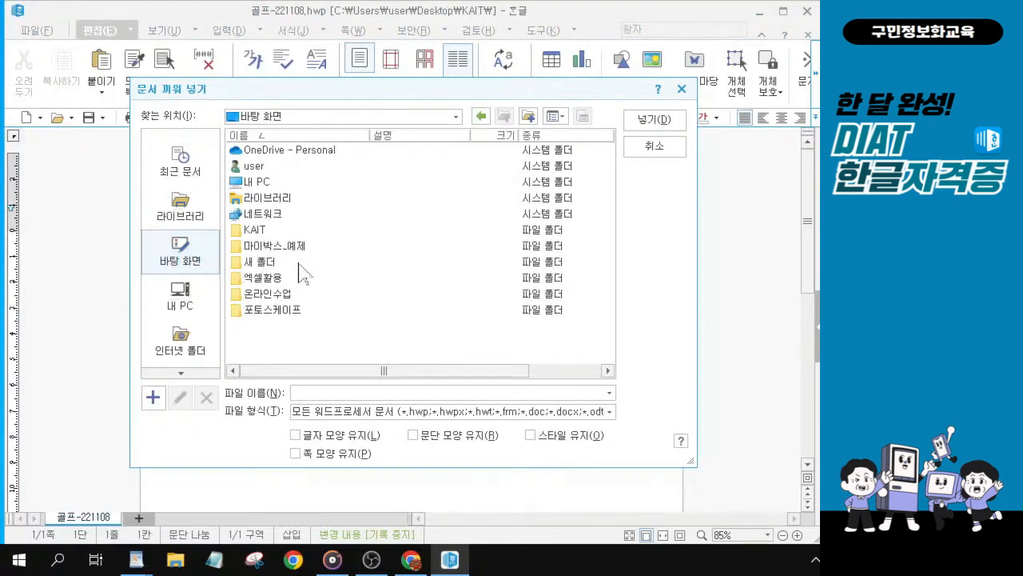
left_click(276, 230)
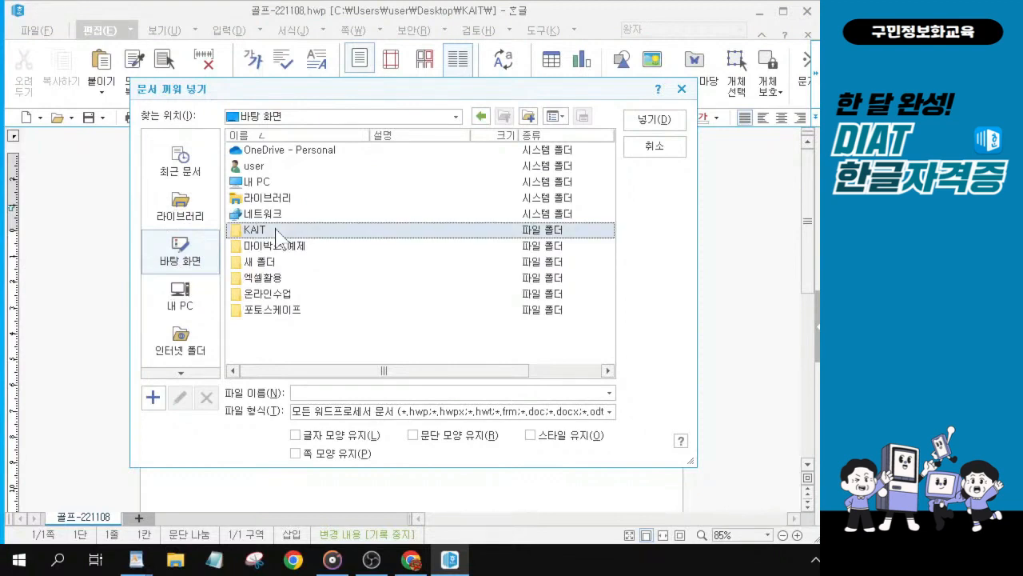
double_click(275, 232)
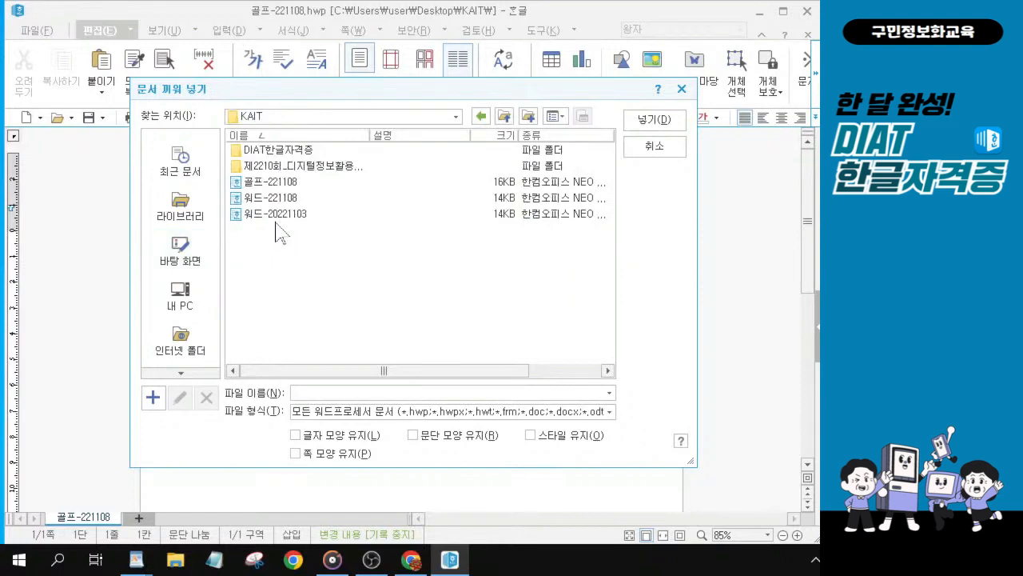
left_click(276, 152)
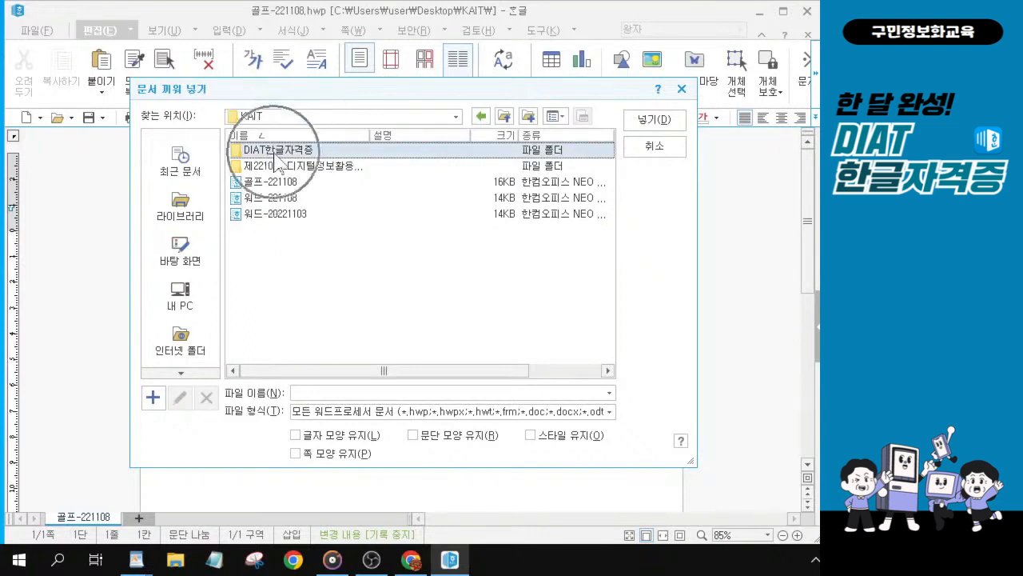
left_click(277, 152)
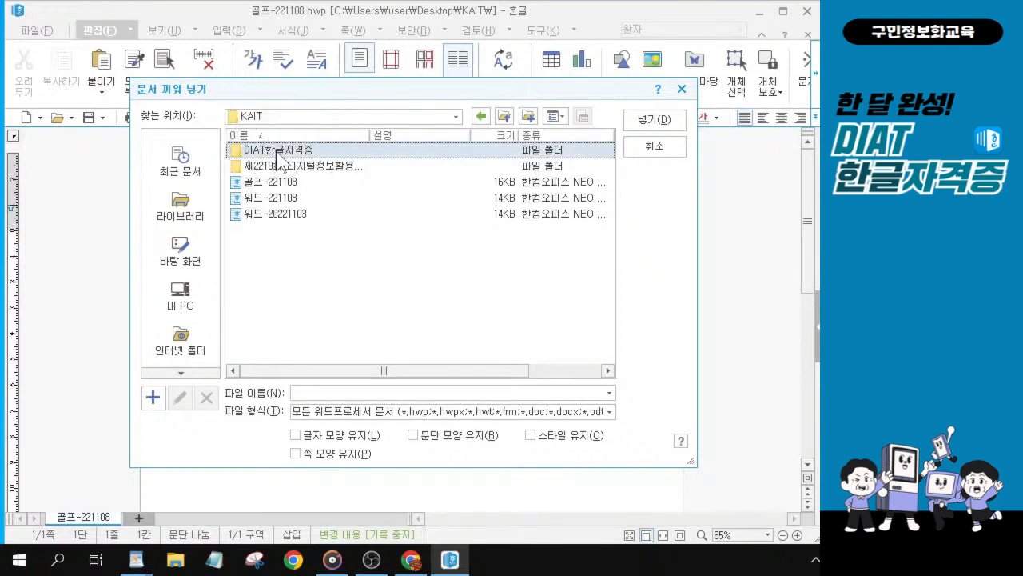
left_click(277, 153)
key("ctrl")
key("ctrl")
key("ctrl")
key("ctrl")
double_click(275, 152)
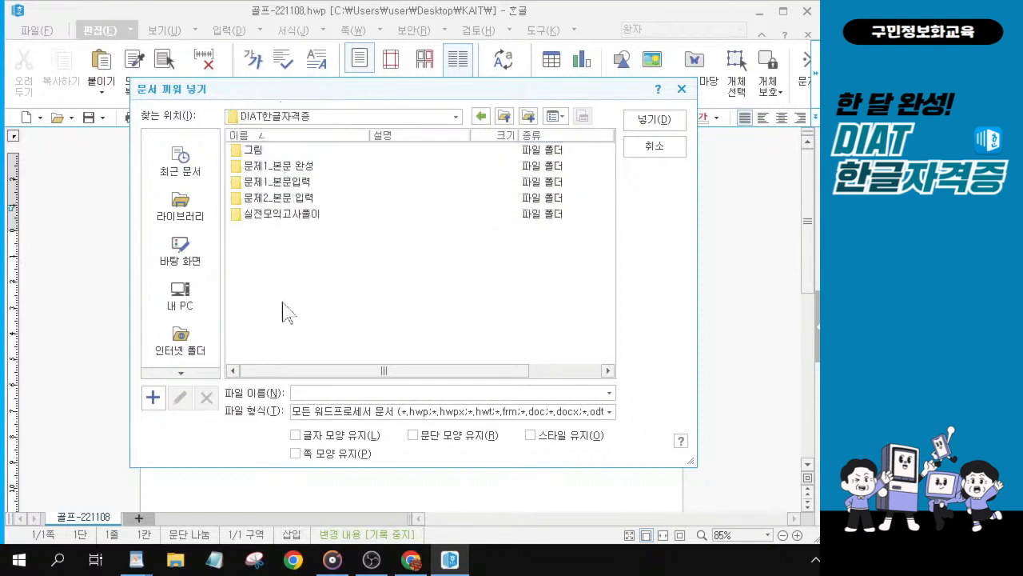
Step: Insert the 한국골프박람회 본문 file from the 문제1_본문입력 folder into the document
left_click(285, 184)
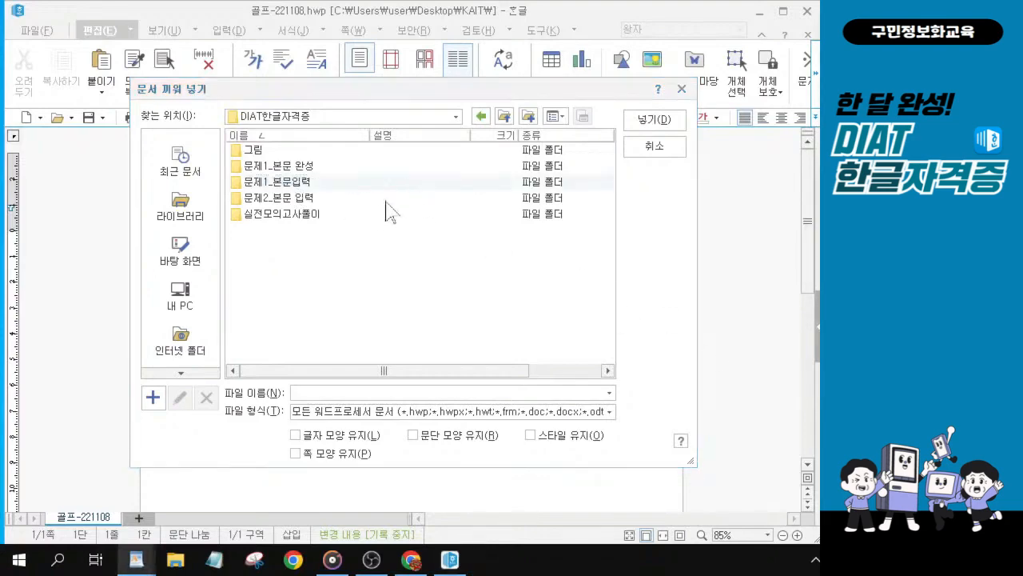
key("alt")
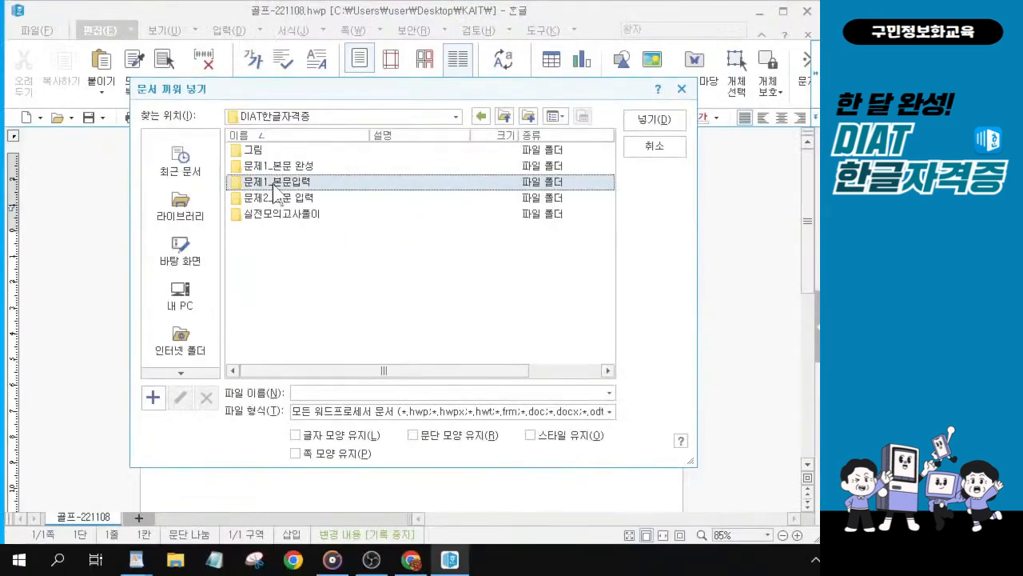
double_click(274, 192)
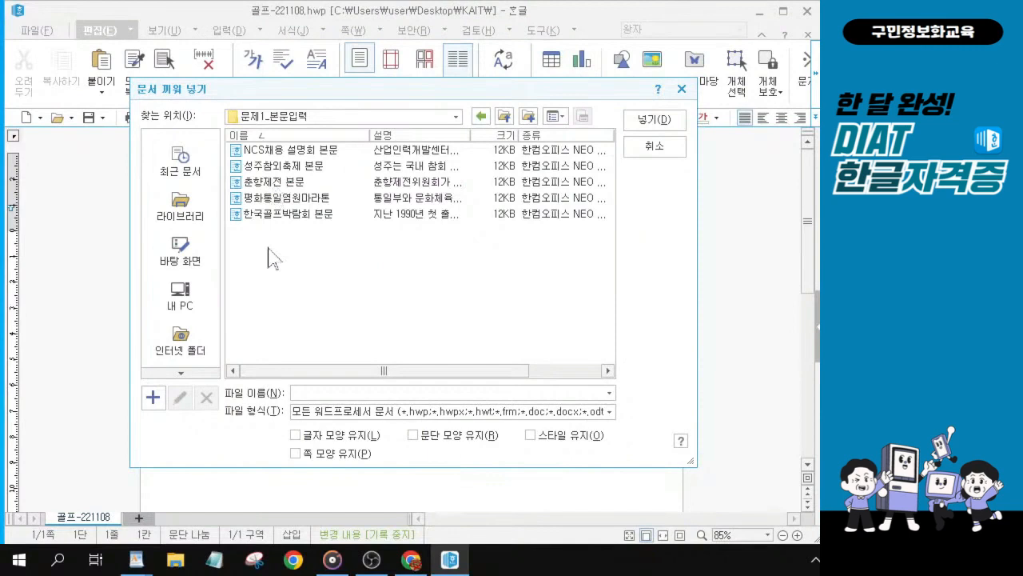
left_click(298, 214)
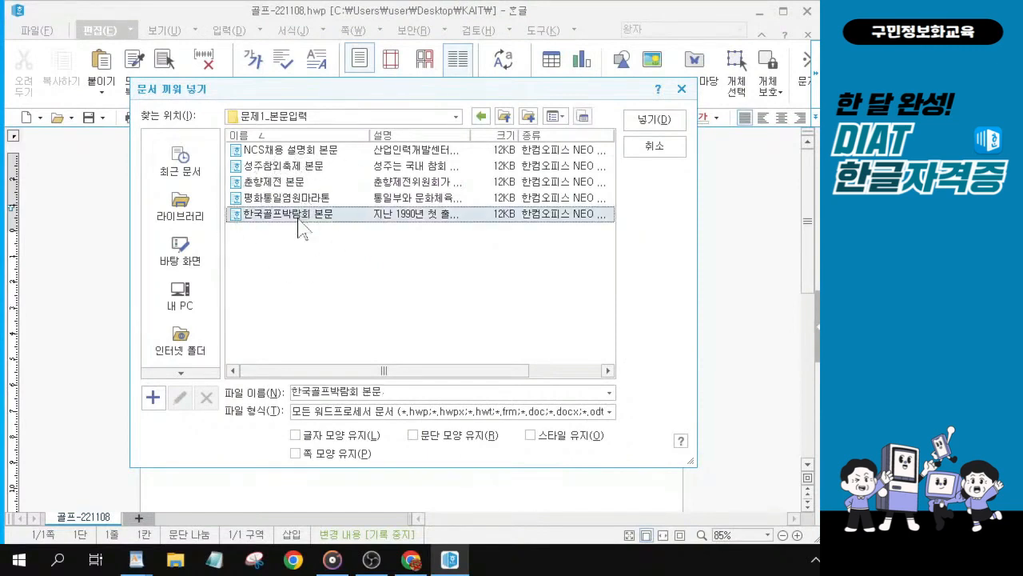
left_click(298, 218)
left_click(300, 221)
key("alt+Tab")
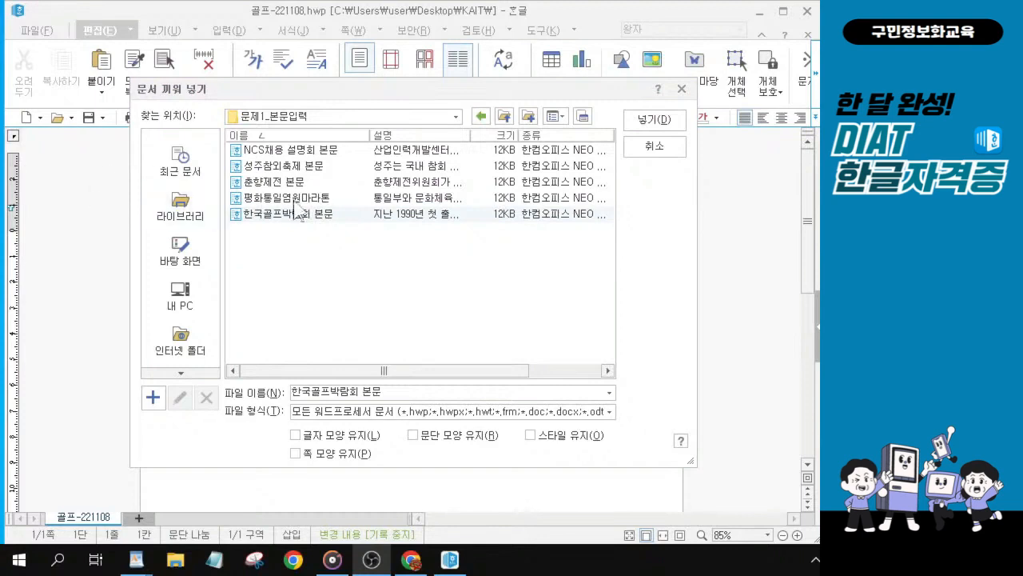
left_click(321, 221)
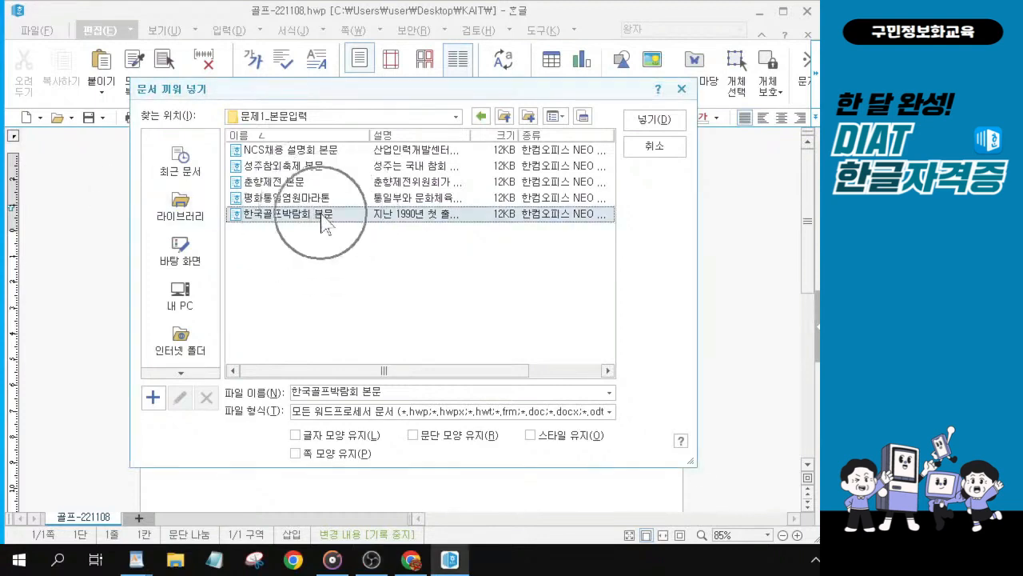
left_click(657, 128)
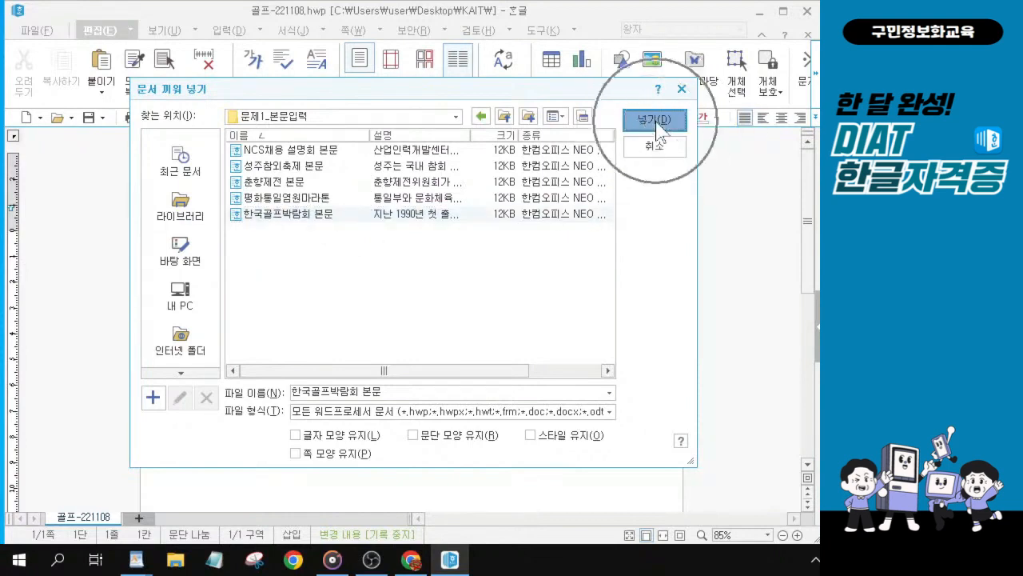
left_click(657, 128)
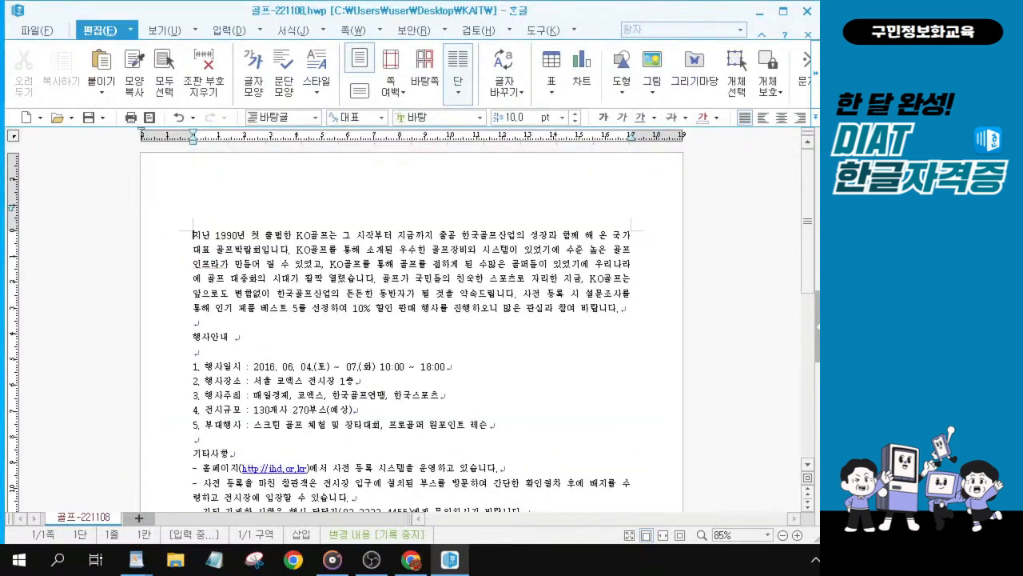
key("alt+Tab")
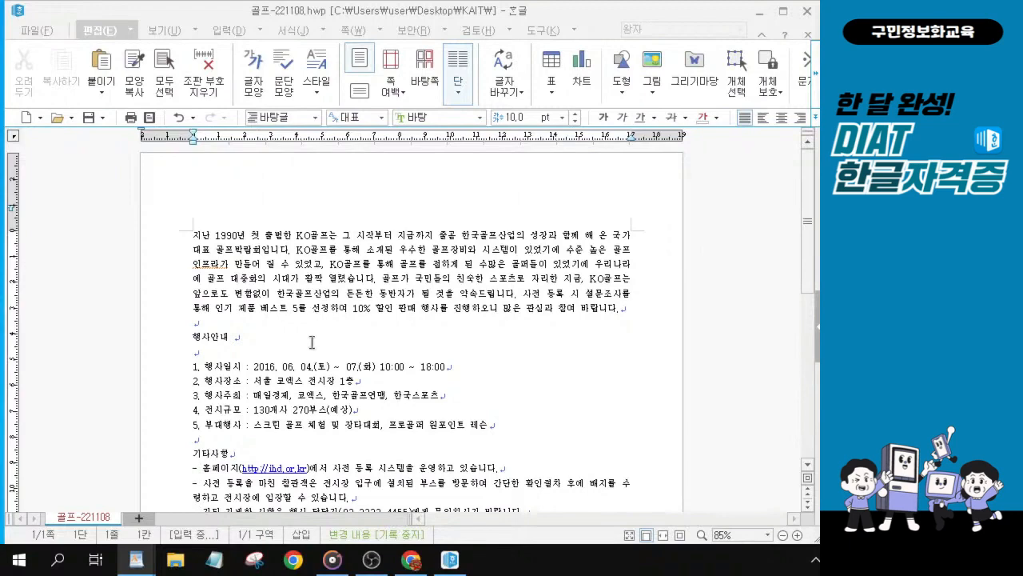
Step: Insert a ● symbol from the 전각 기호(일반) character set before the 행사안내 heading
left_click(202, 333)
scroll(201, 334, "up", 3)
scroll(200, 356, "up", 6)
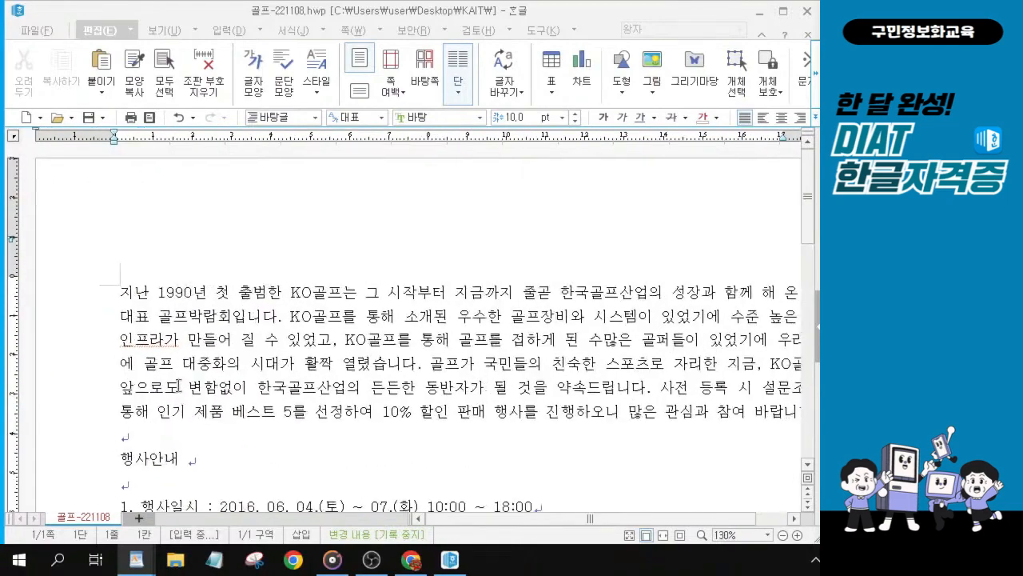
scroll(174, 387, "up", 1)
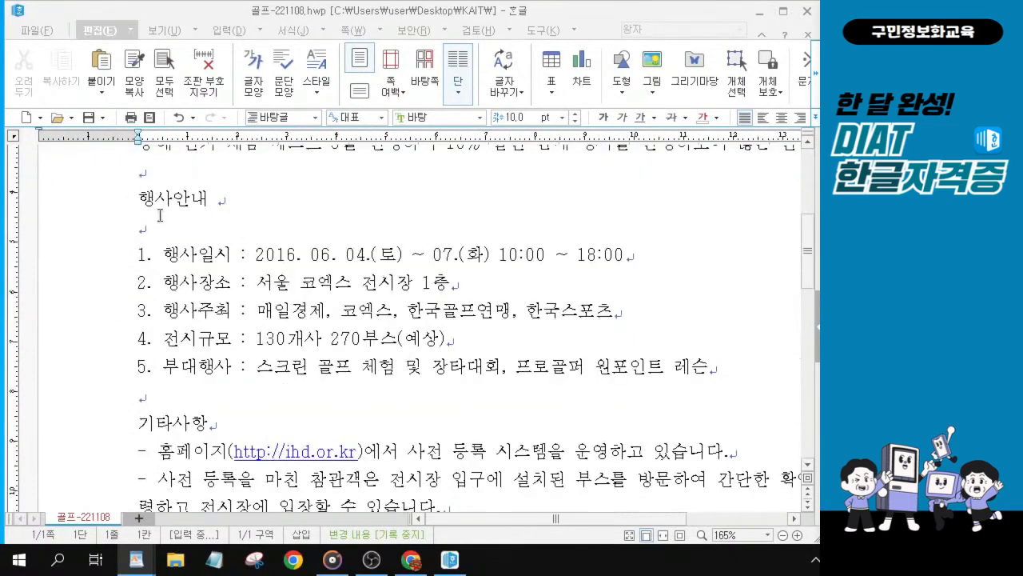
scroll(165, 216, "up", 1)
left_click(138, 274)
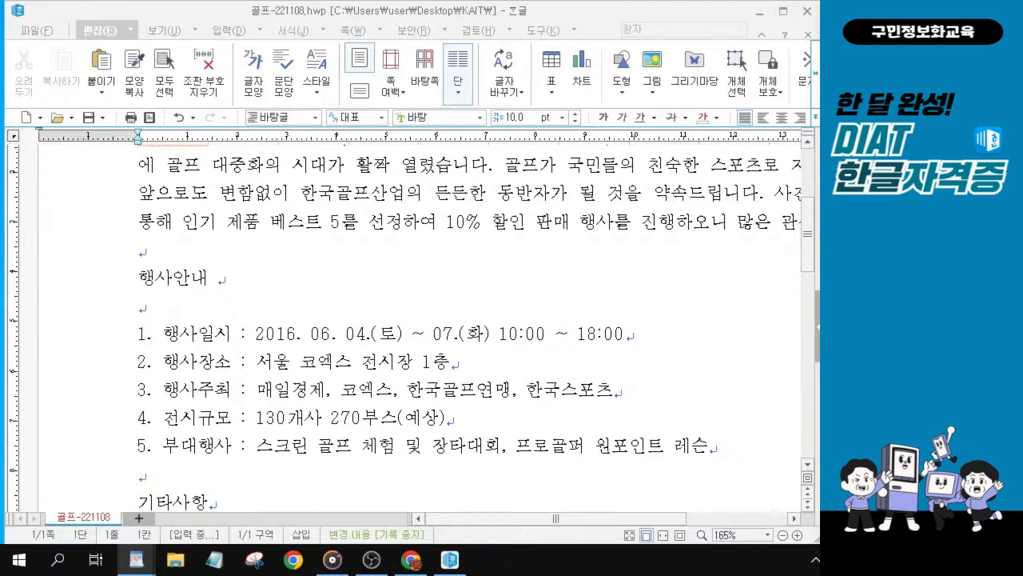
left_click(143, 278)
left_click(139, 277)
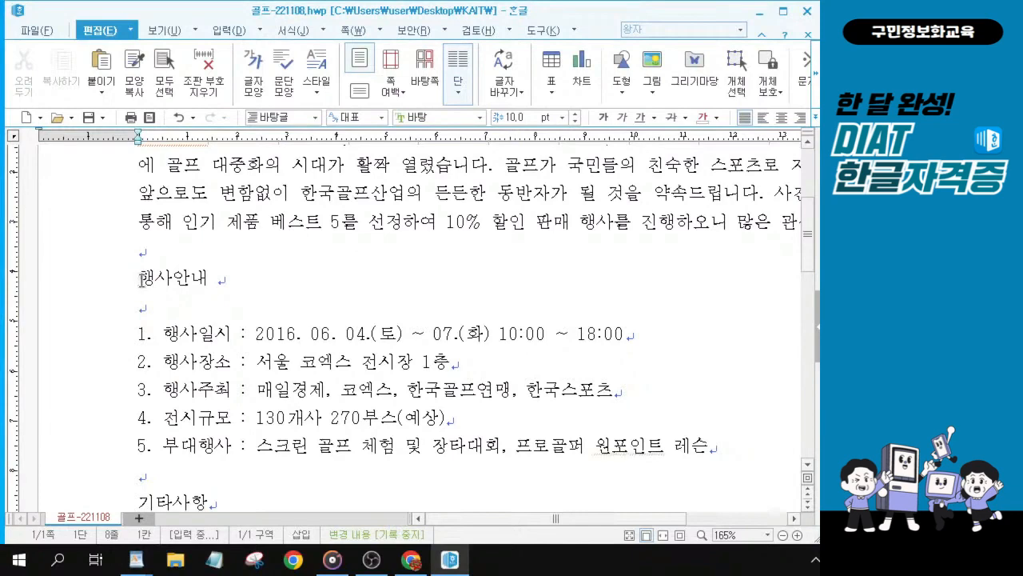
key("ctrl+F10")
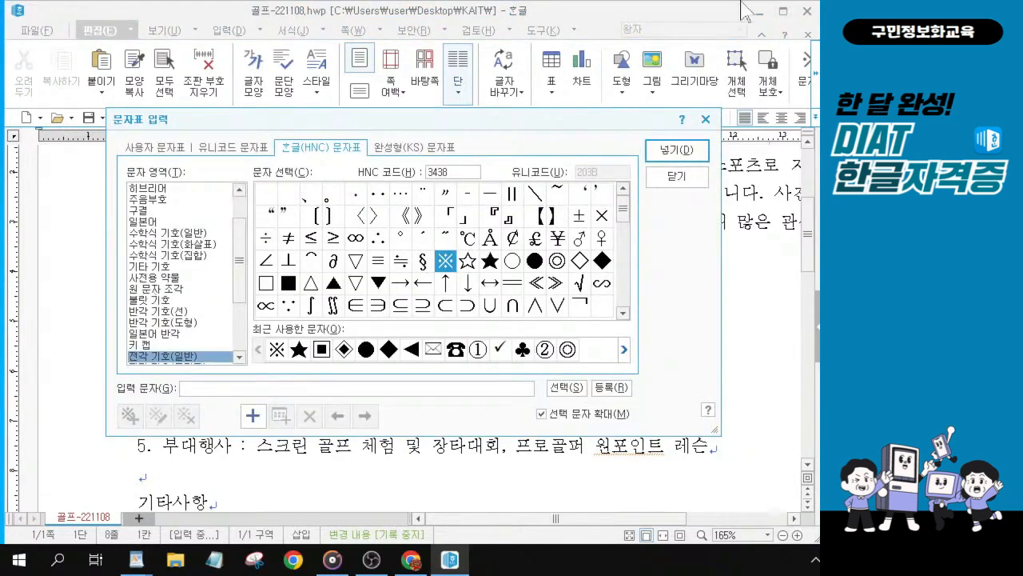
left_click_drag(389, 124, 399, 147)
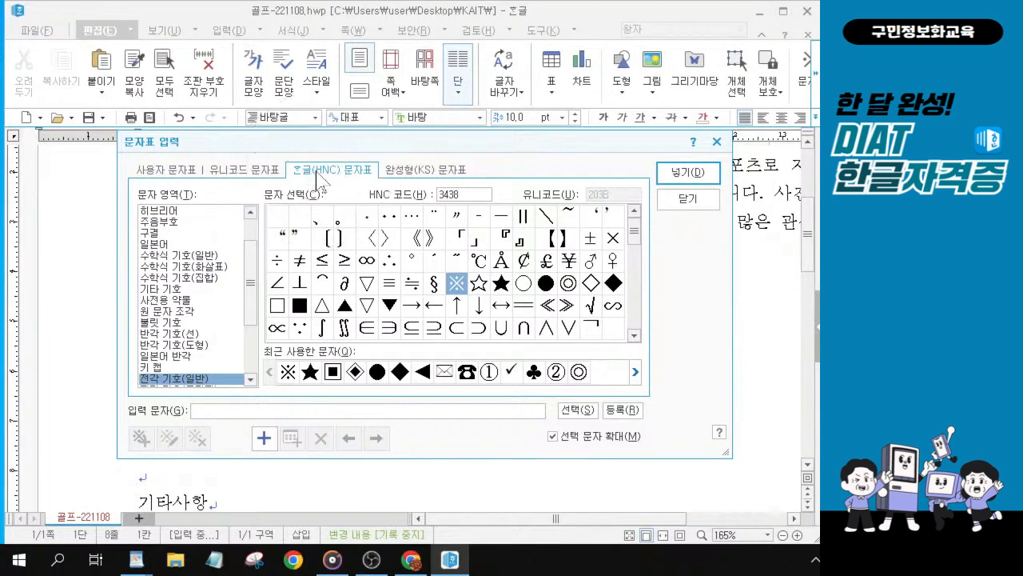
left_click(249, 276)
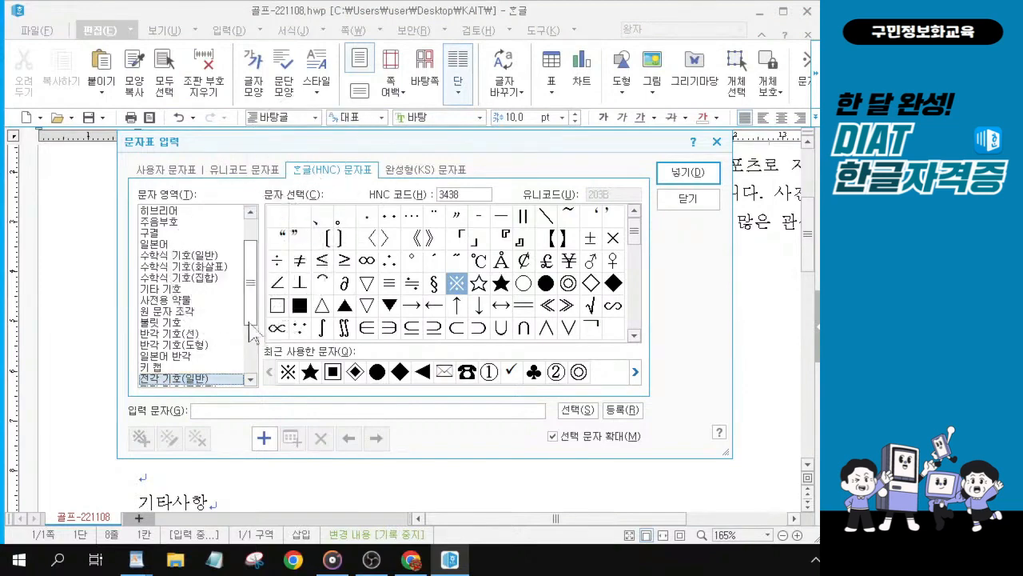
scroll(253, 376, "down", 4)
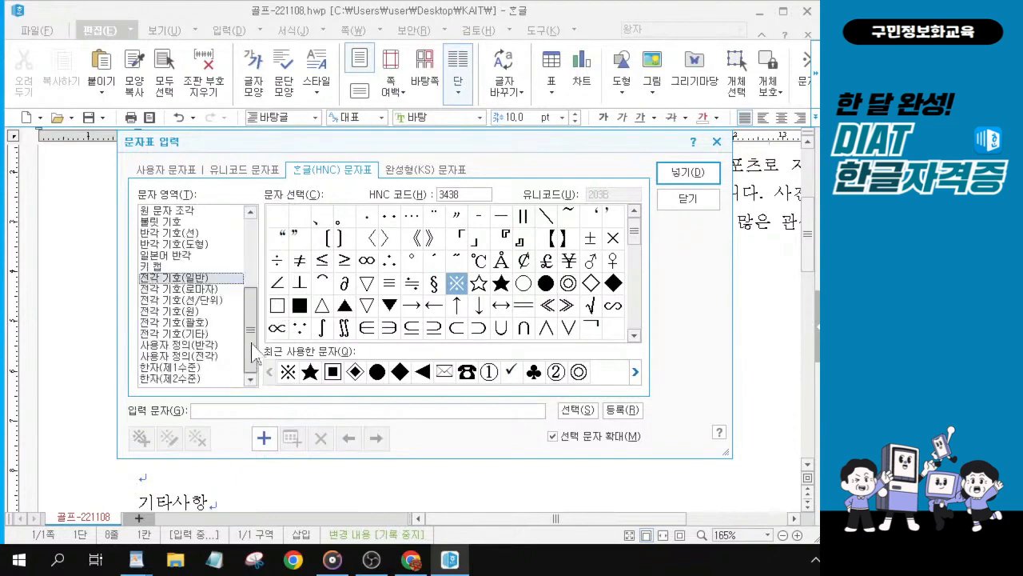
left_click(168, 280)
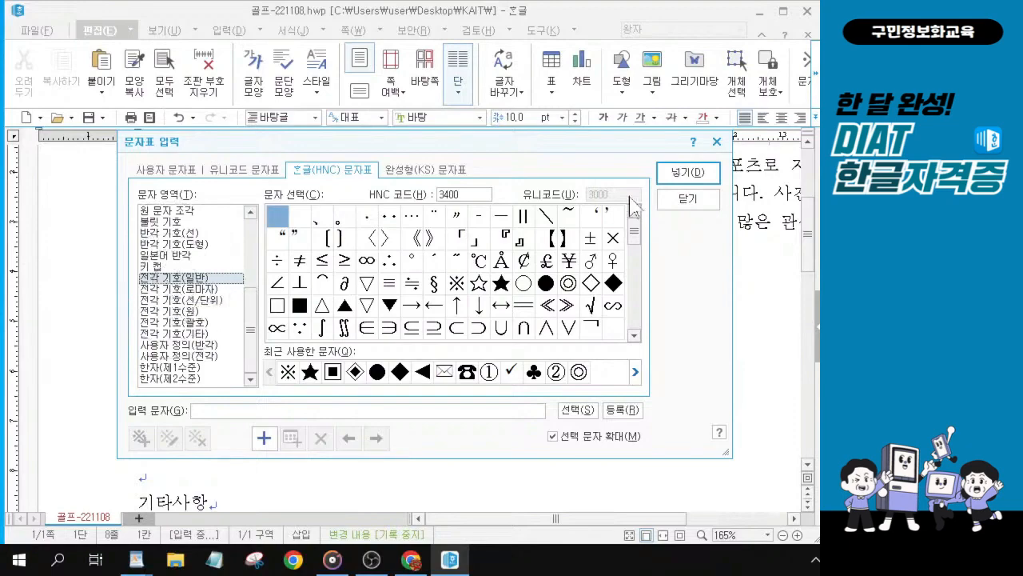
key("alt")
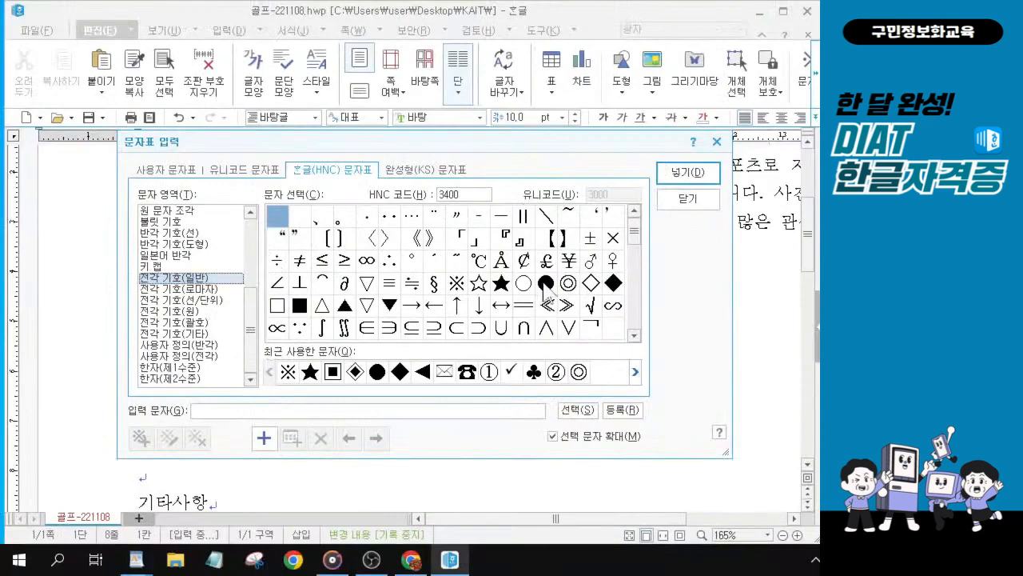
left_click(543, 284)
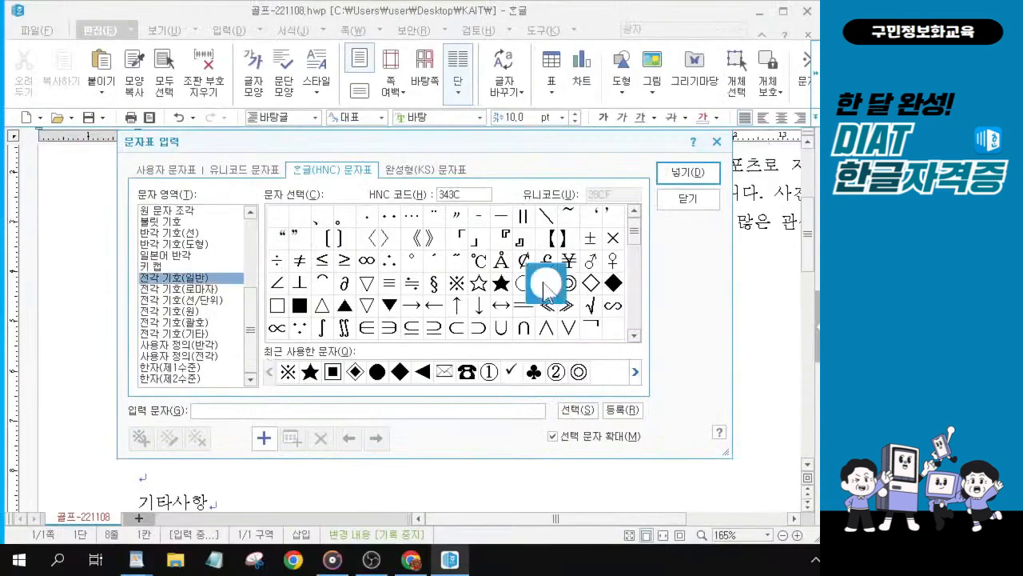
key("ctrl")
key("ctrl")
key("ctrl")
key("ctrl")
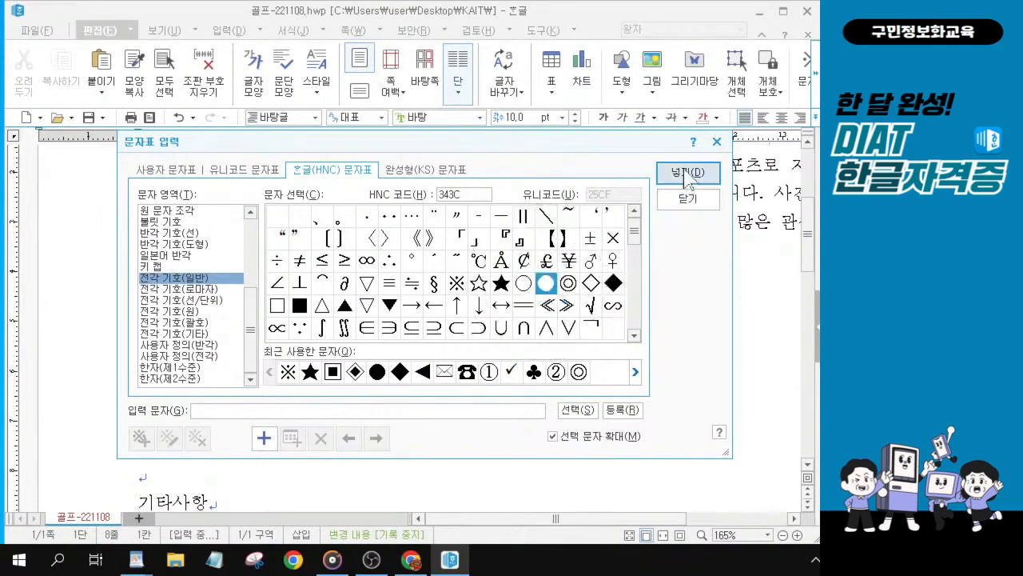
key("ctrl")
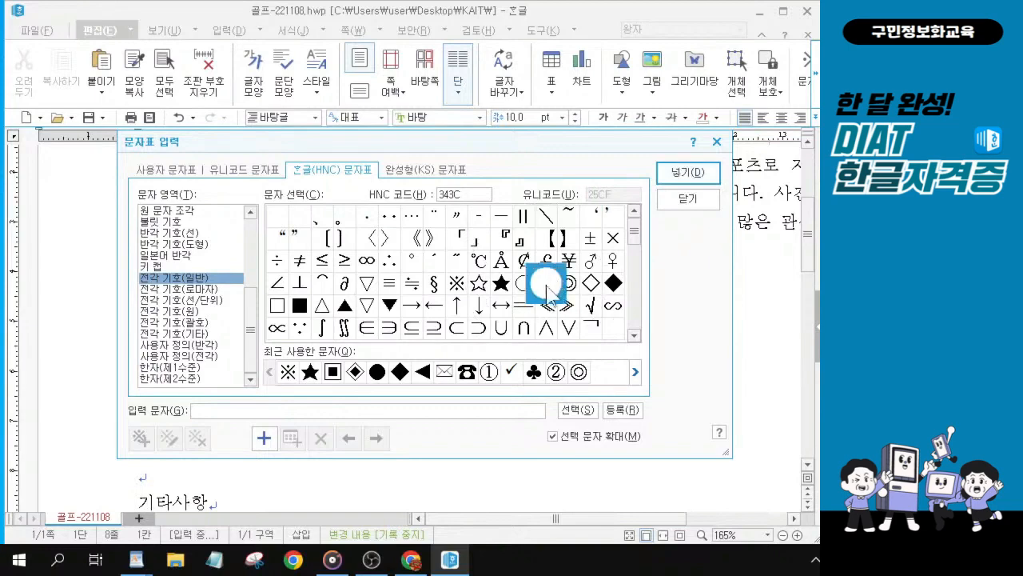
left_click(682, 172)
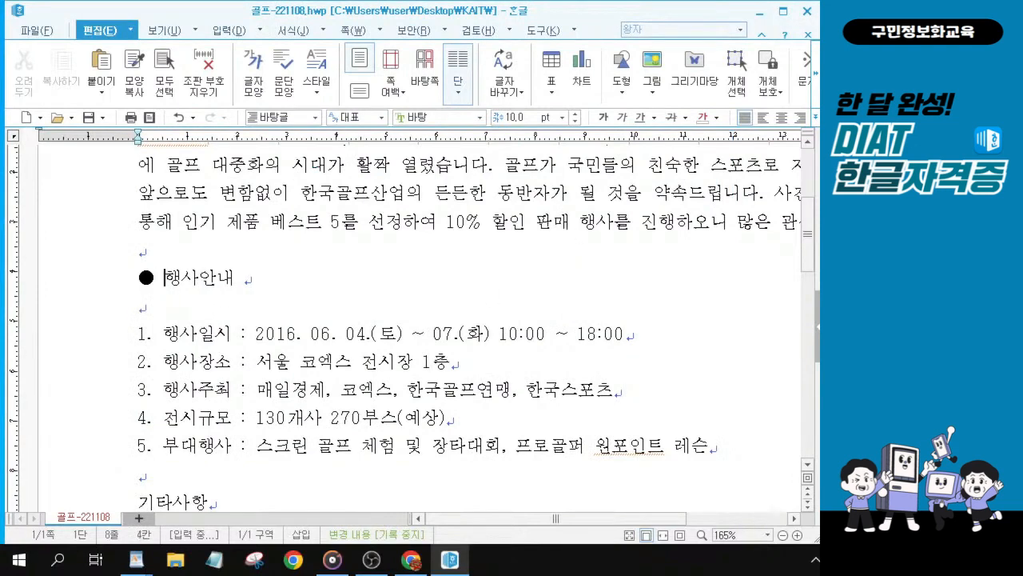
Step: Insert a ● symbol after the 행사안내 heading text
left_click(242, 275)
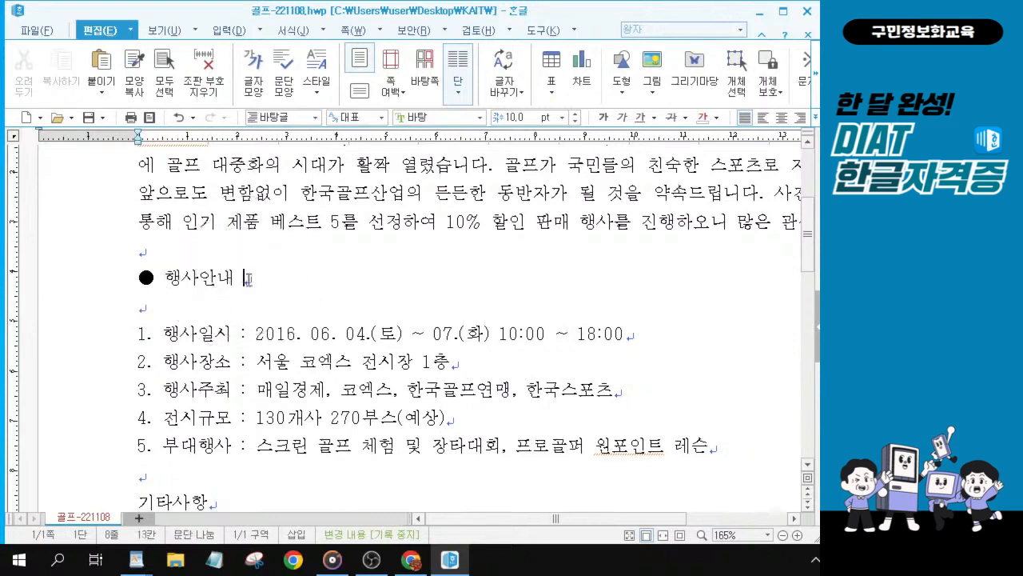
left_click(240, 277)
left_click(233, 277)
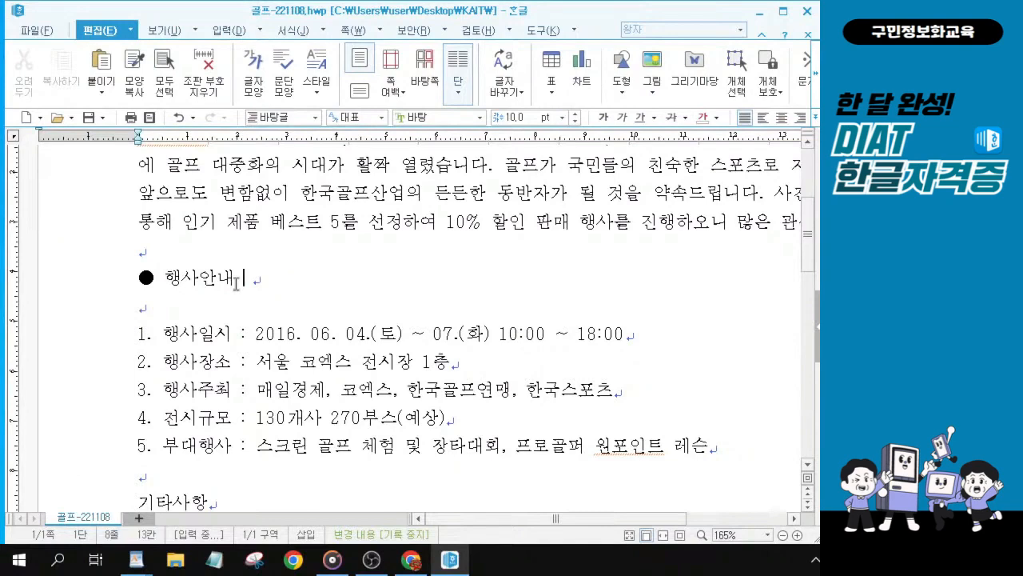
key("ctrl+F10")
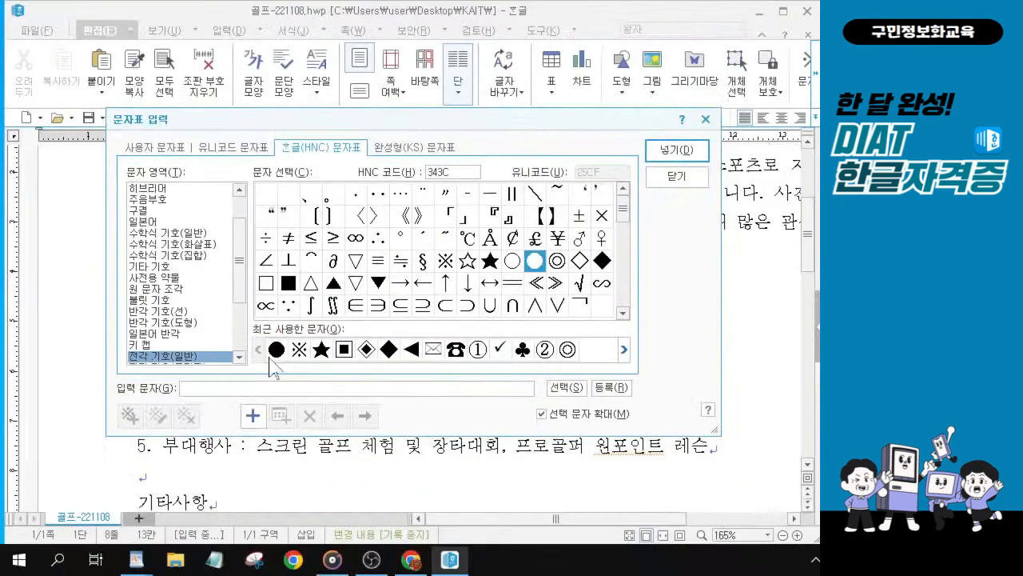
left_click(286, 344)
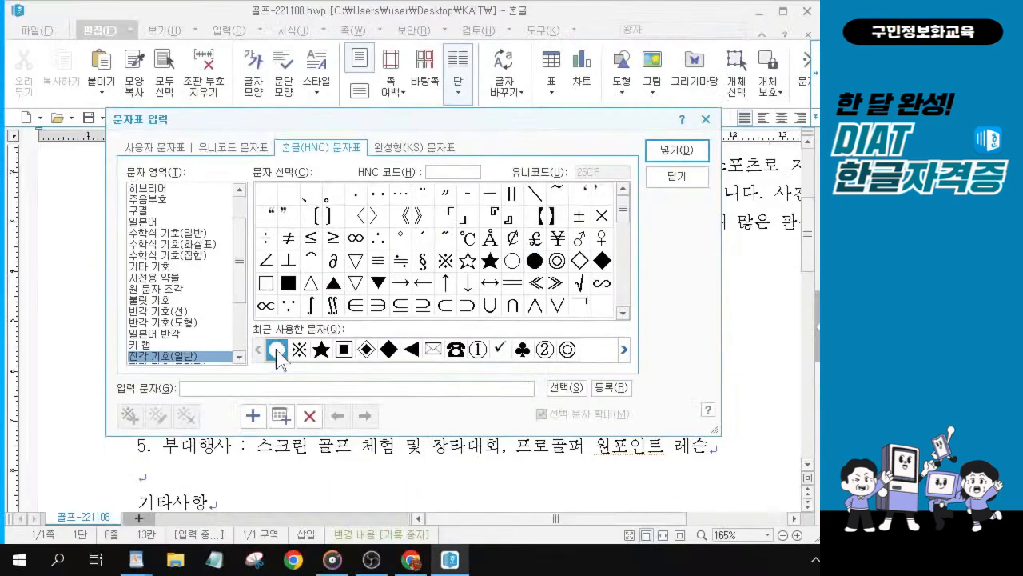
left_click(662, 158)
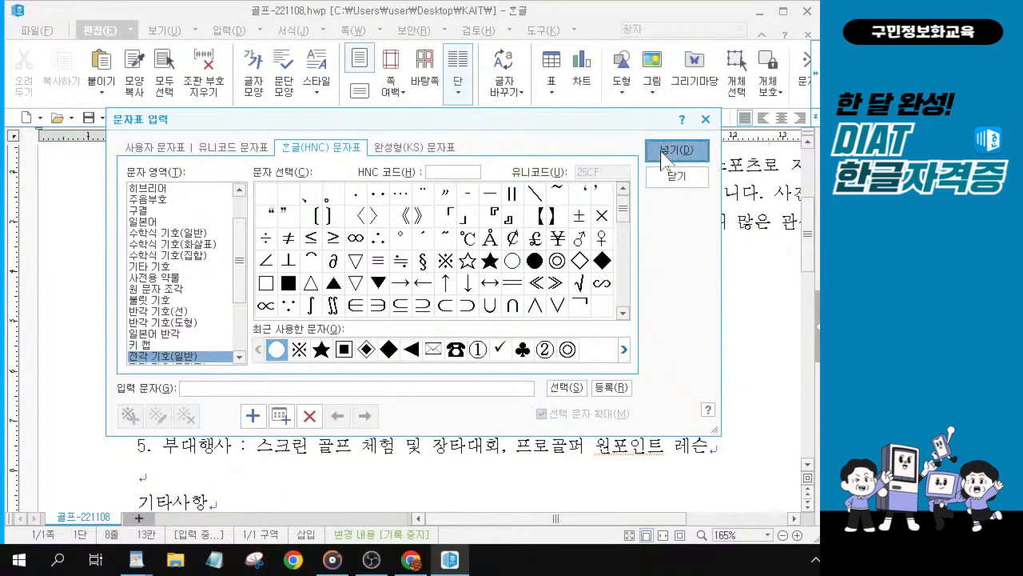
left_click(662, 159)
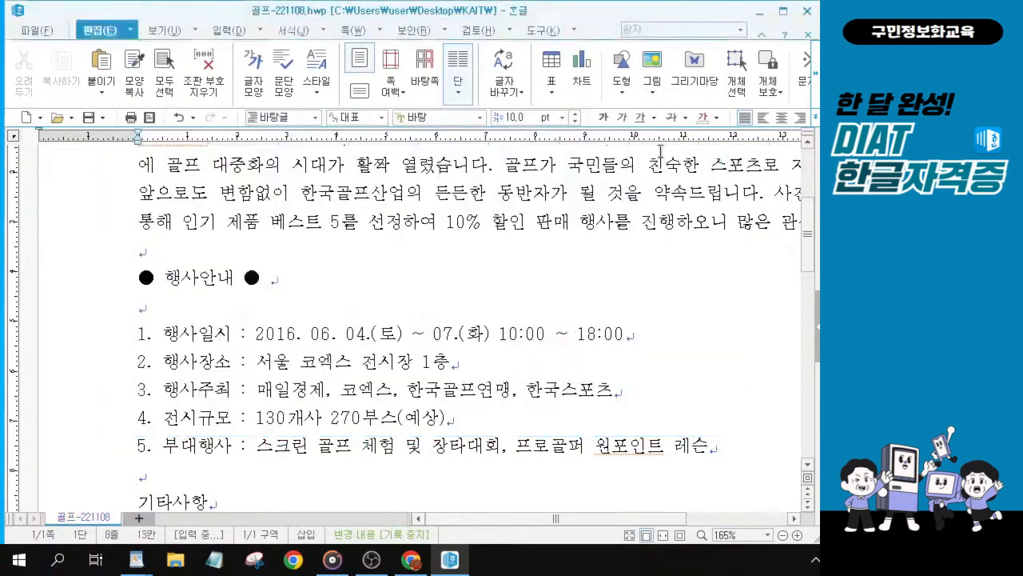
Step: Insert a ※ symbol from the 전각 기호(일반) character set before the 기타사항 heading
scroll(196, 436, "down", 2)
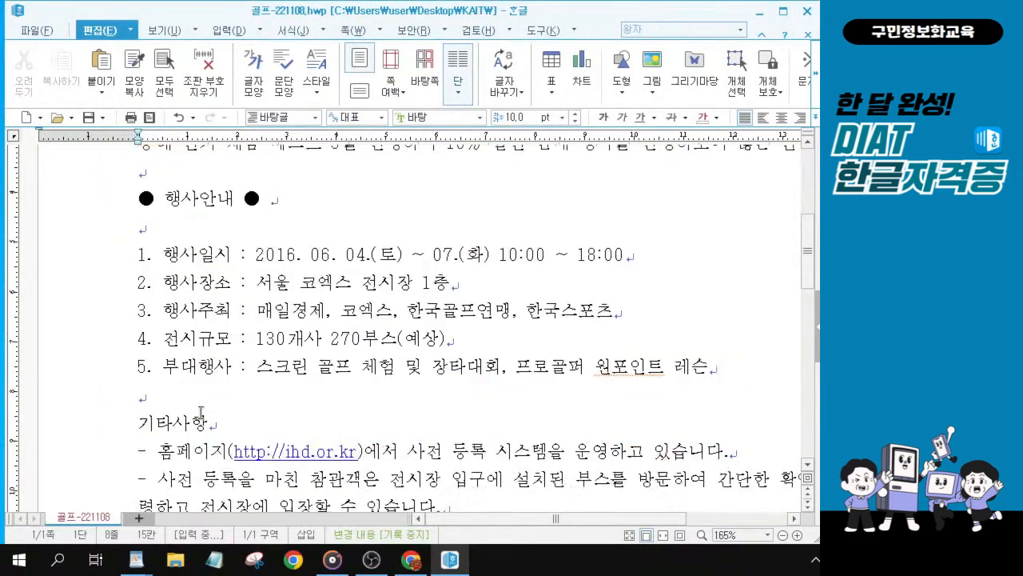
left_click(140, 344)
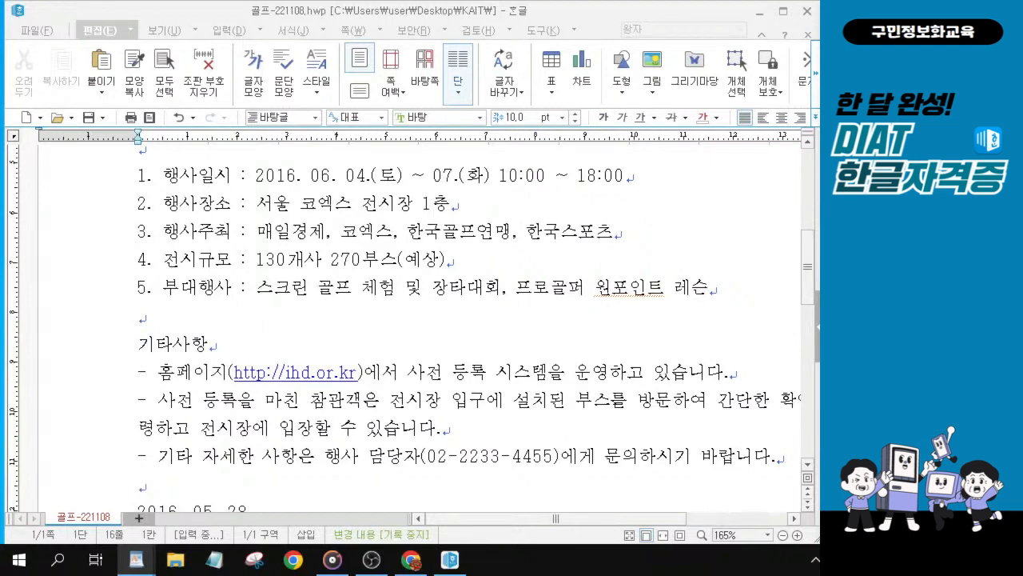
left_click(138, 346)
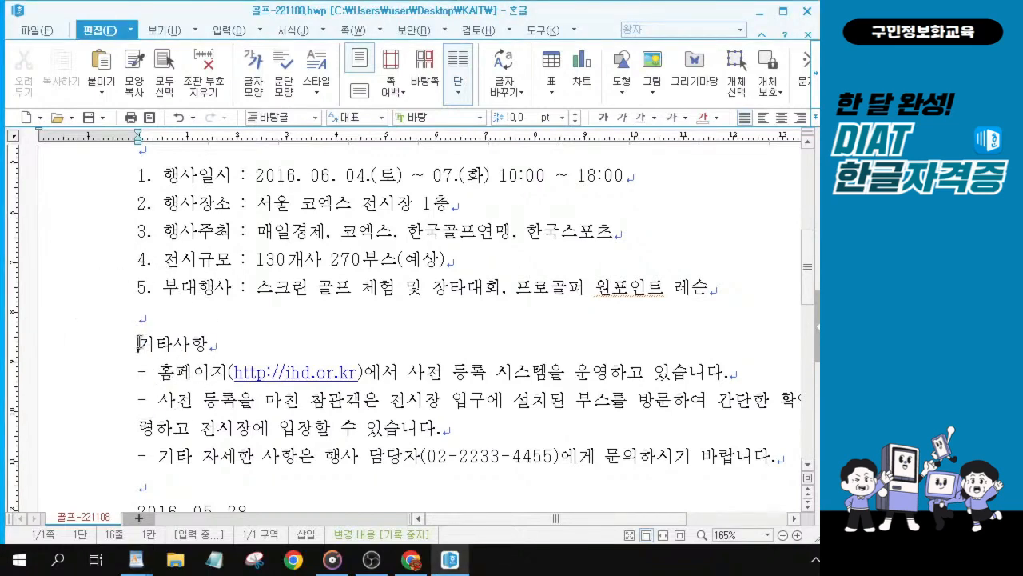
key("ctrl+F10")
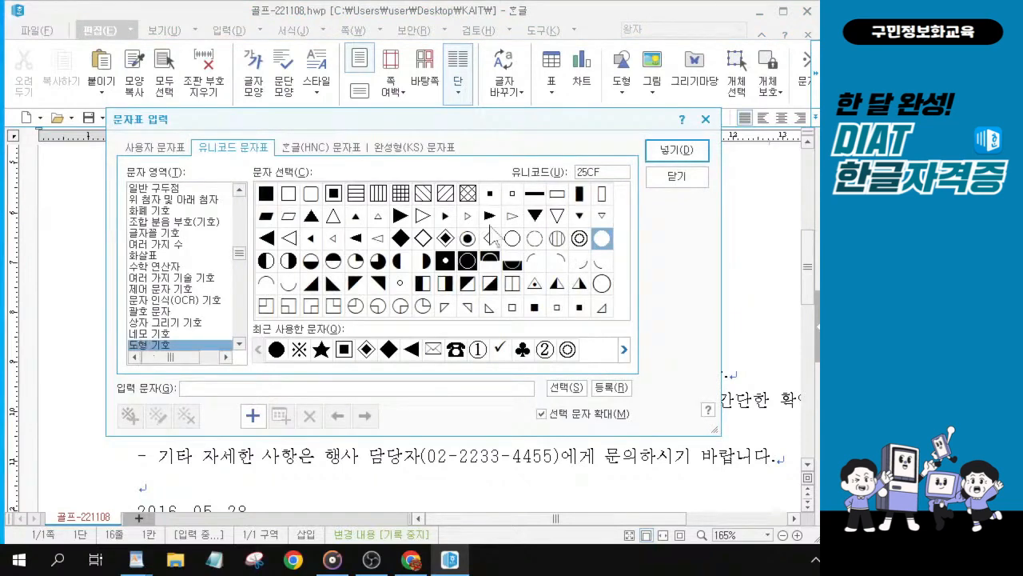
left_click(328, 147)
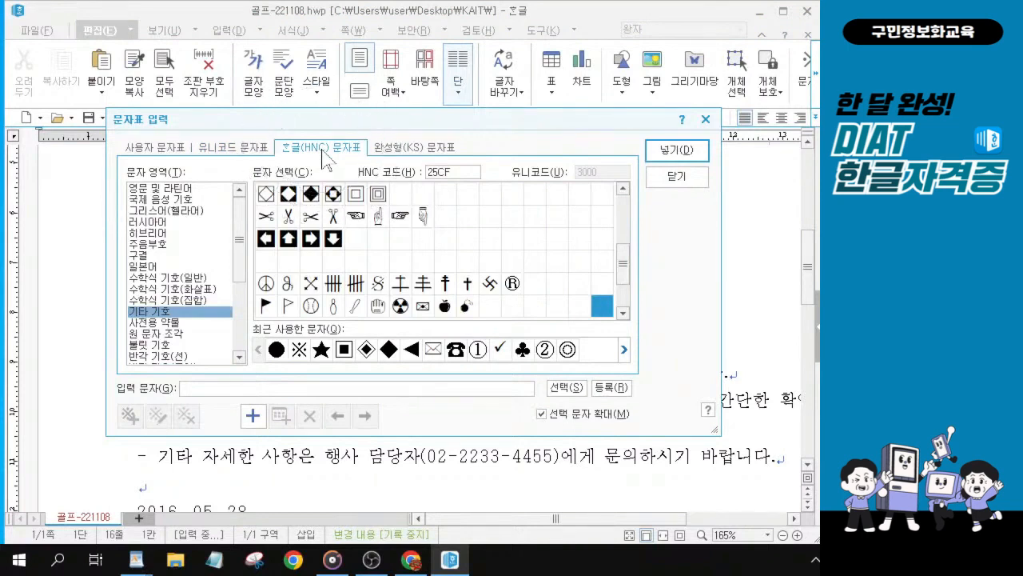
key("ctrl")
key("ctrl")
key("ctrl")
key("ctrl")
key("ctrl")
key("ctrl")
key("ctrl")
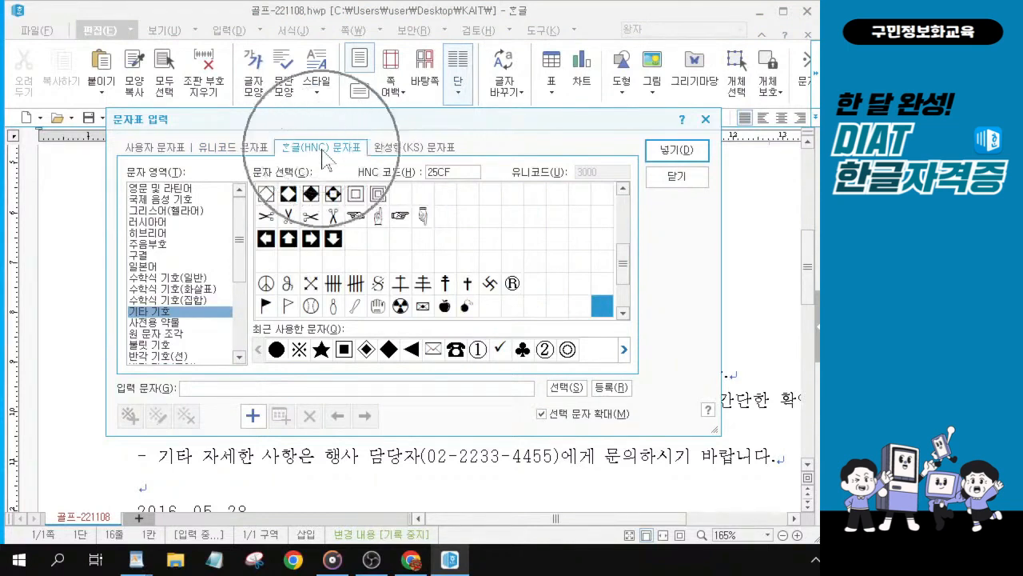
key("ctrl")
key("ctrl")
left_click_drag(237, 240, 240, 356)
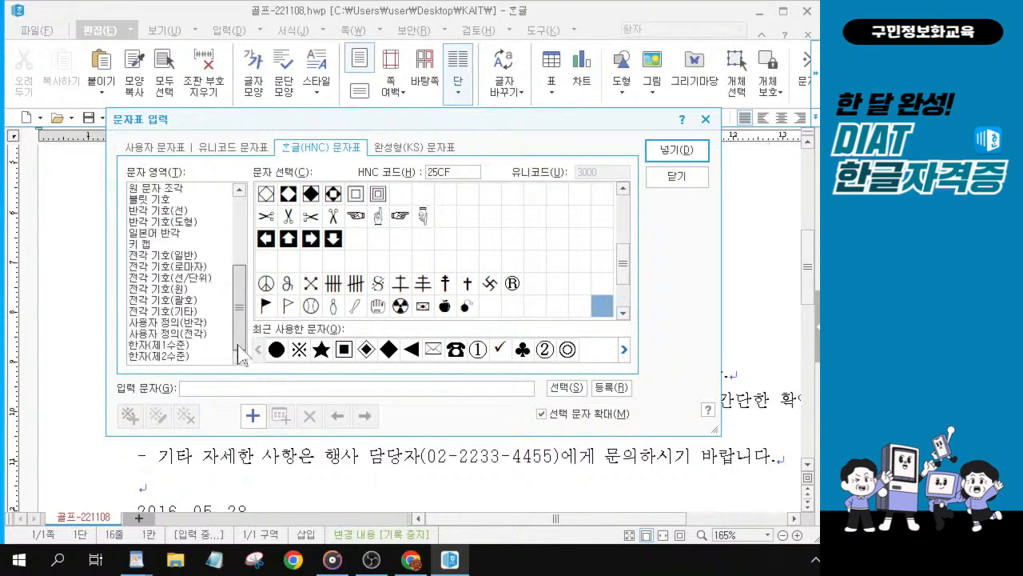
left_click(142, 256)
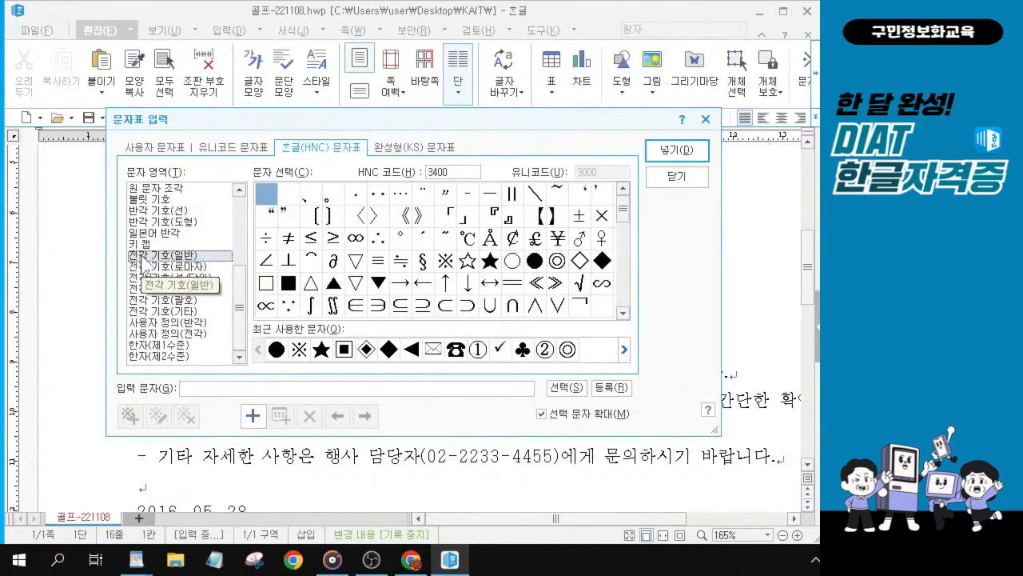
key("alt+1")
left_click(142, 256)
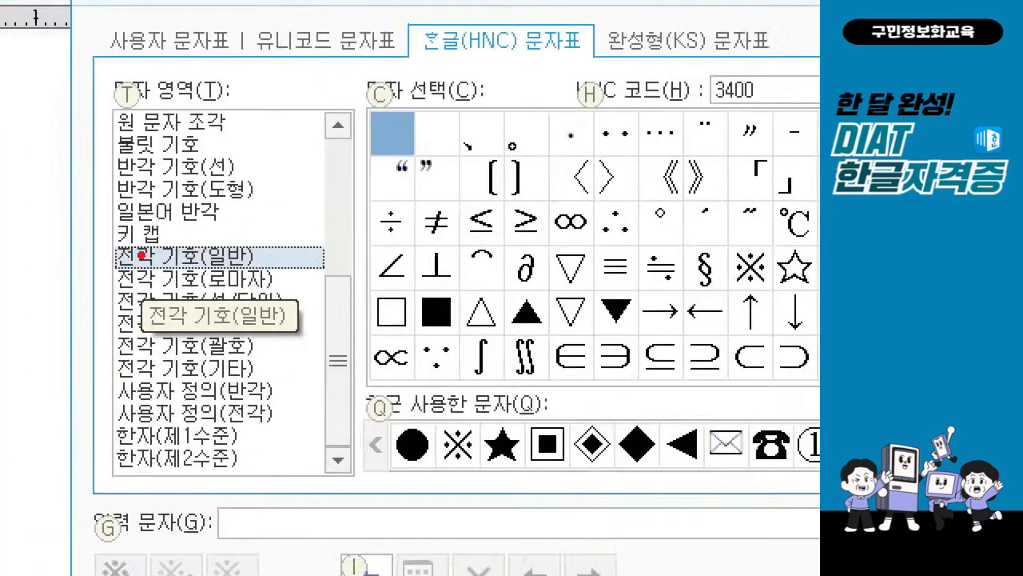
mouse_move(392, 4)
left_mouse_down()
mouse_move(436, 60)
mouse_move(606, 78)
left_mouse_up()
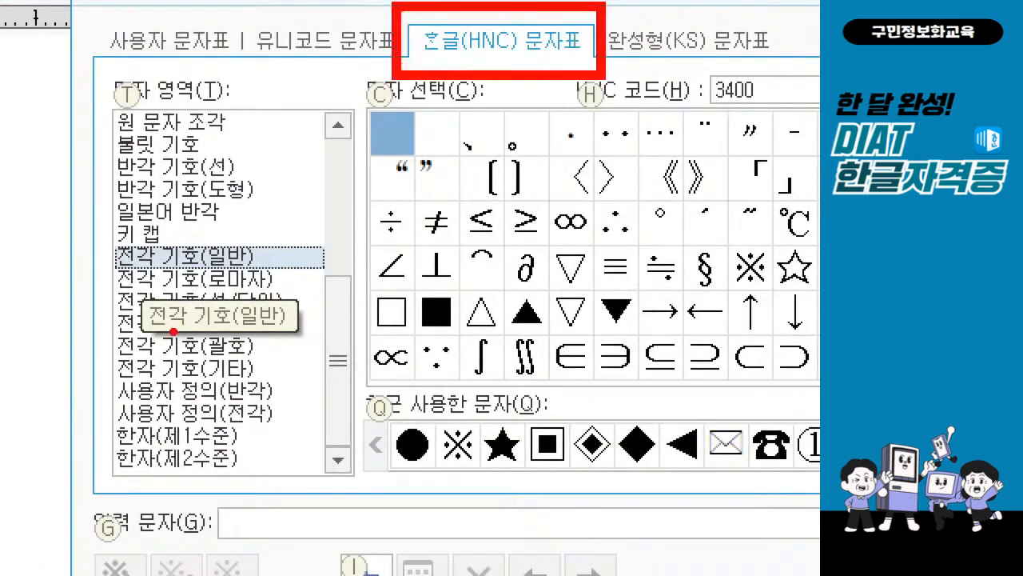
left_click_drag(345, 328, 345, 132)
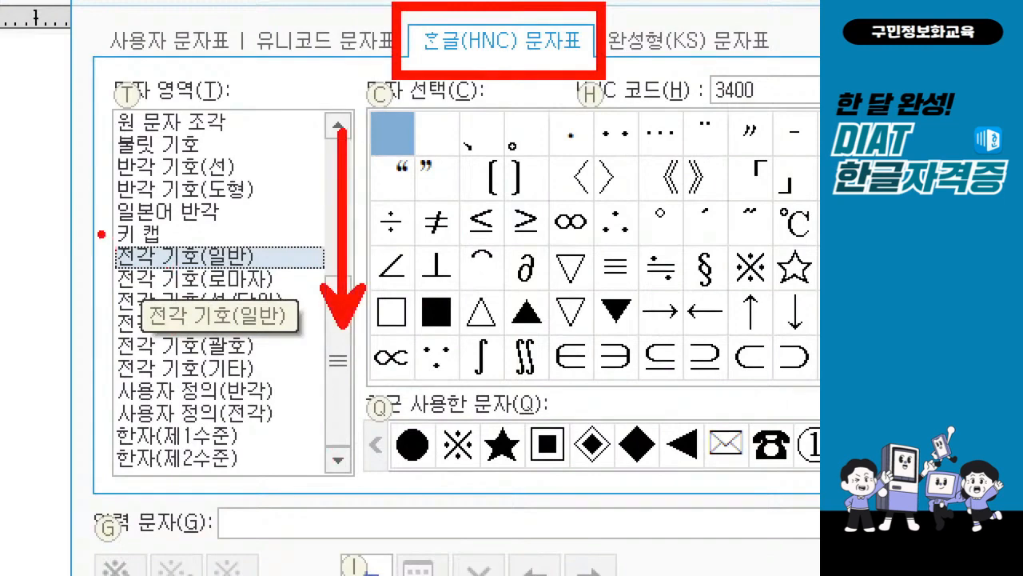
left_click_drag(102, 235, 326, 288)
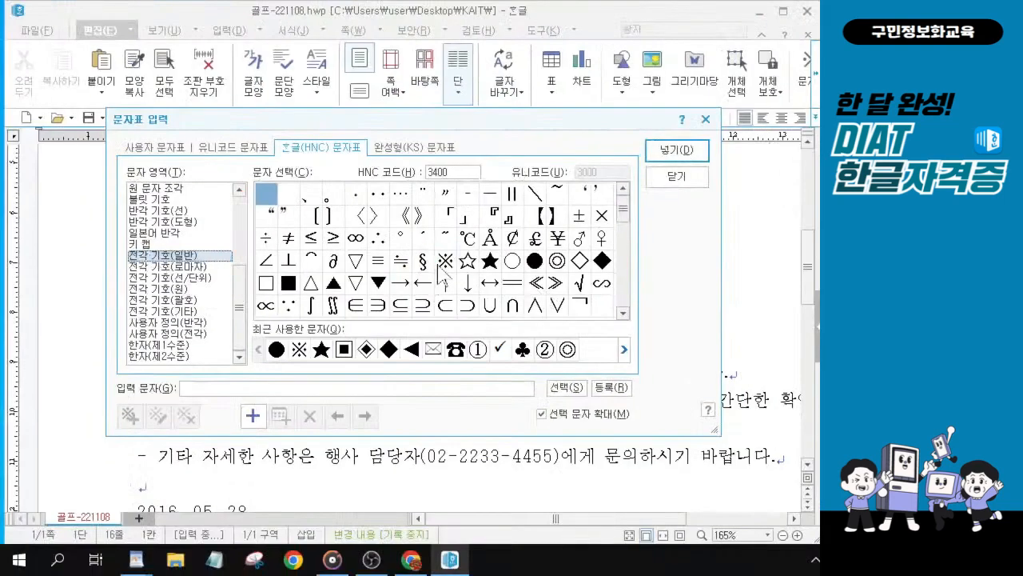
left_click(750, 270)
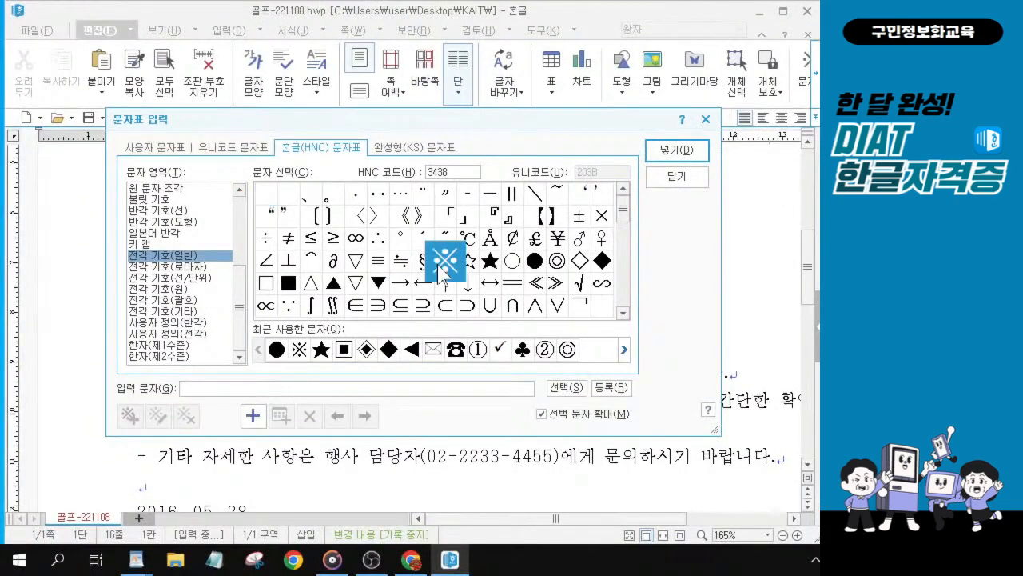
left_click(683, 151)
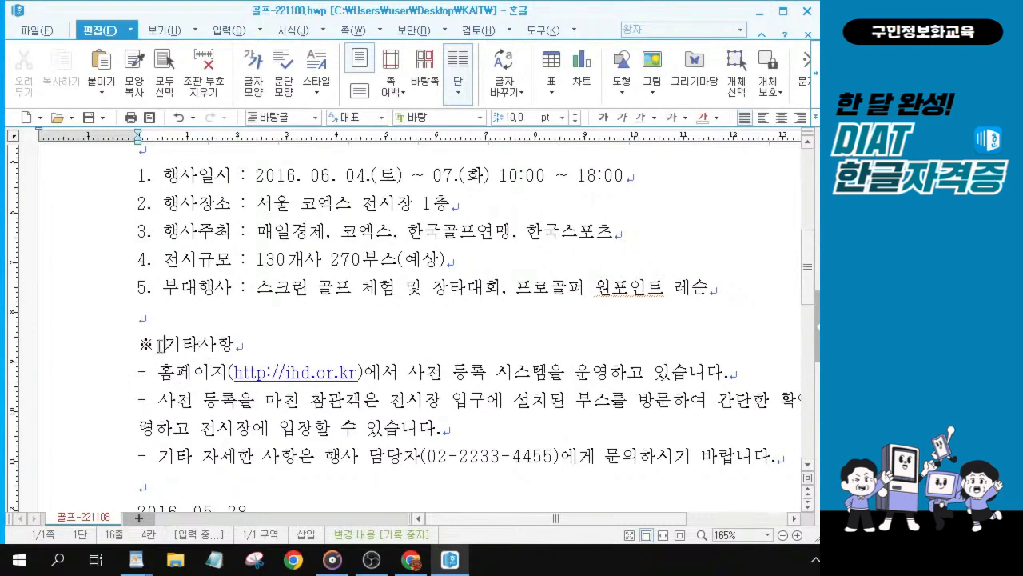
key("ctrl")
key("ctrl")
key("ctrl")
key("alt+Tab")
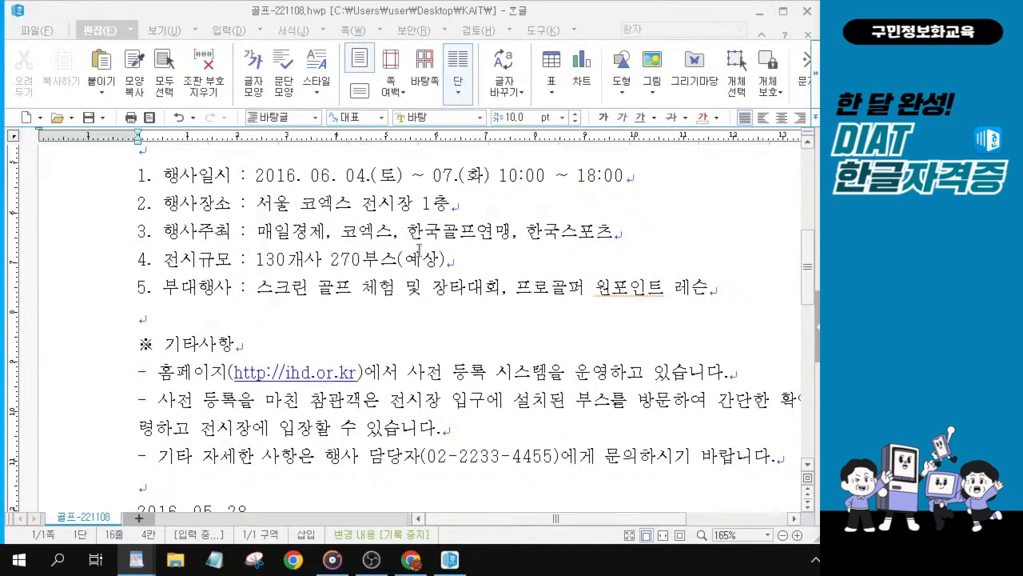
Step: Italicize the phrase "KO골프는 그 시작부터 지금까지 줄곧 한국골프산업의 성장과 함께" in the first paragraph
scroll(473, 280, "up", 3)
scroll(472, 280, "up", 1)
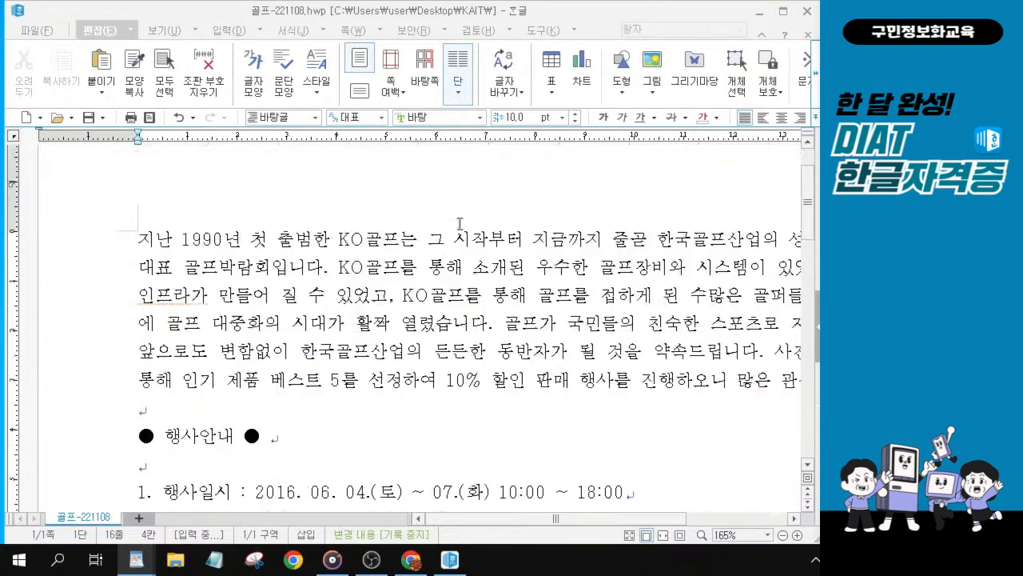
left_click(370, 233)
left_click(433, 240)
left_click_drag(340, 240, 417, 236)
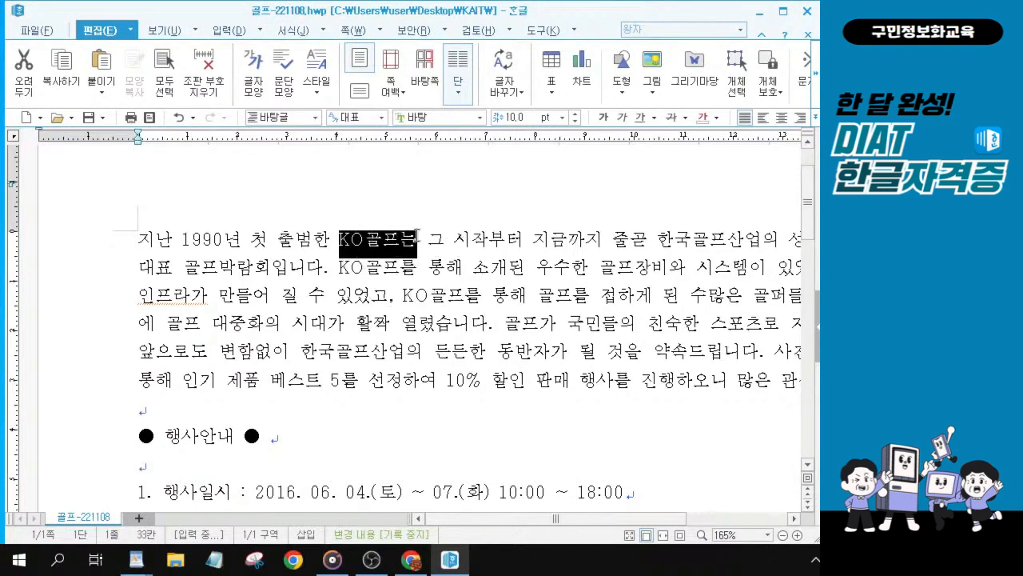
left_click_drag(416, 236, 766, 246)
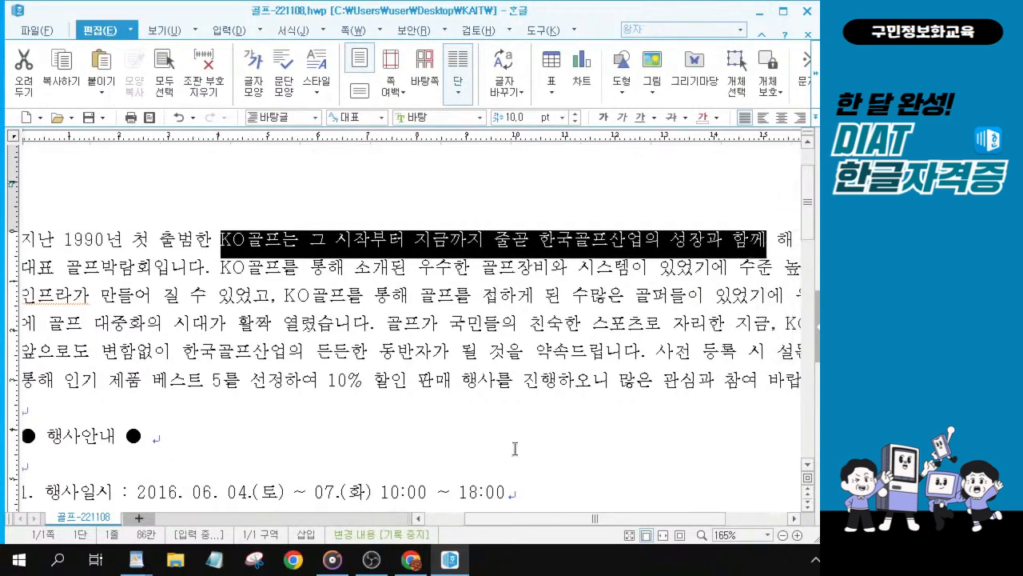
left_click_drag(574, 521, 599, 522)
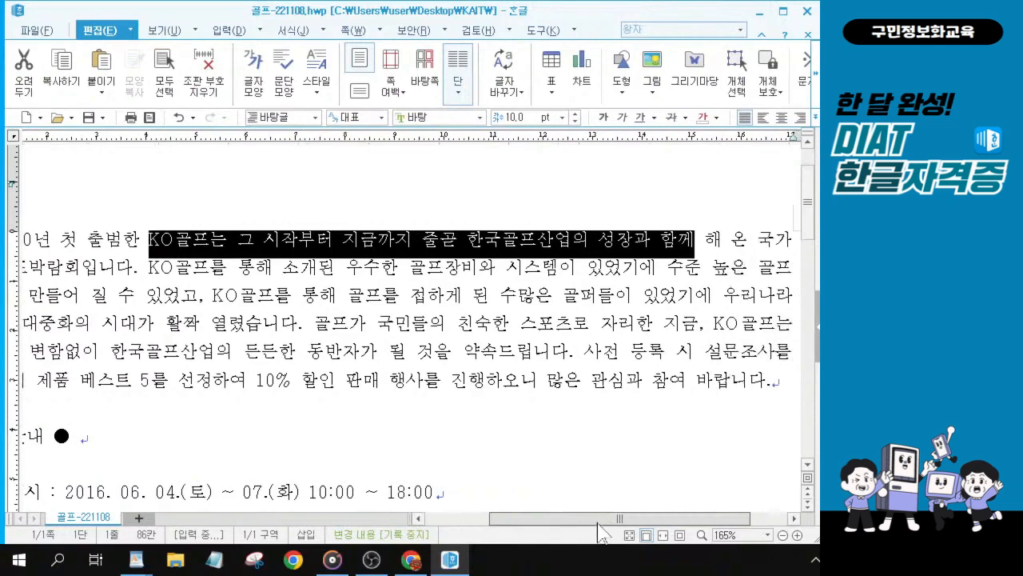
left_click(317, 246)
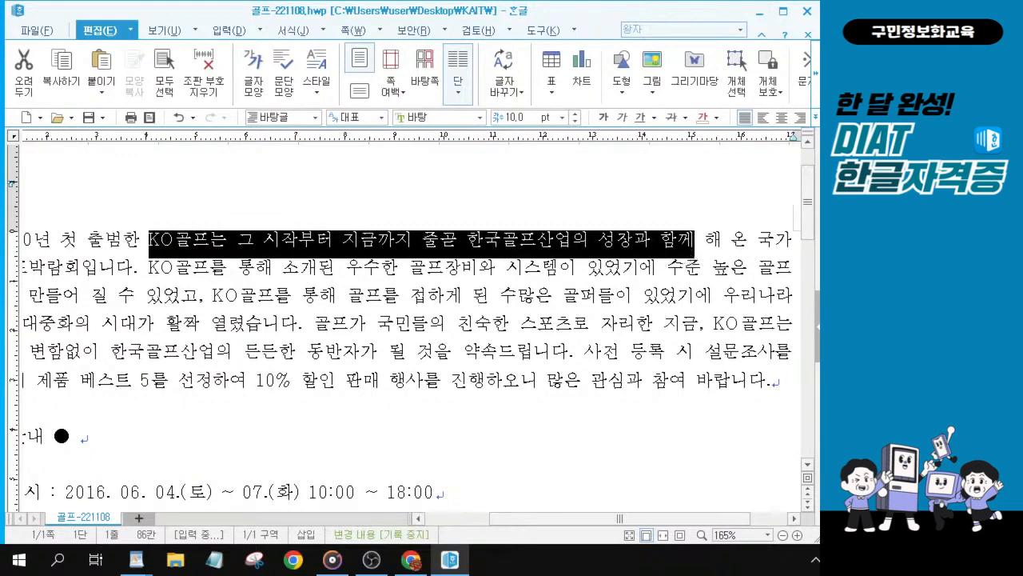
key("alt+Tab")
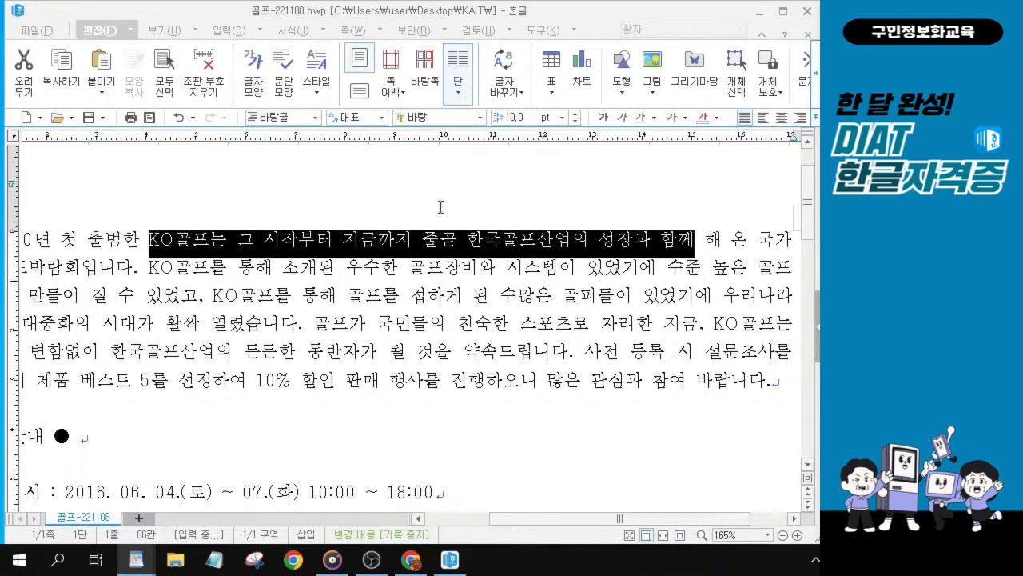
left_click(623, 118)
key("alt+Tab")
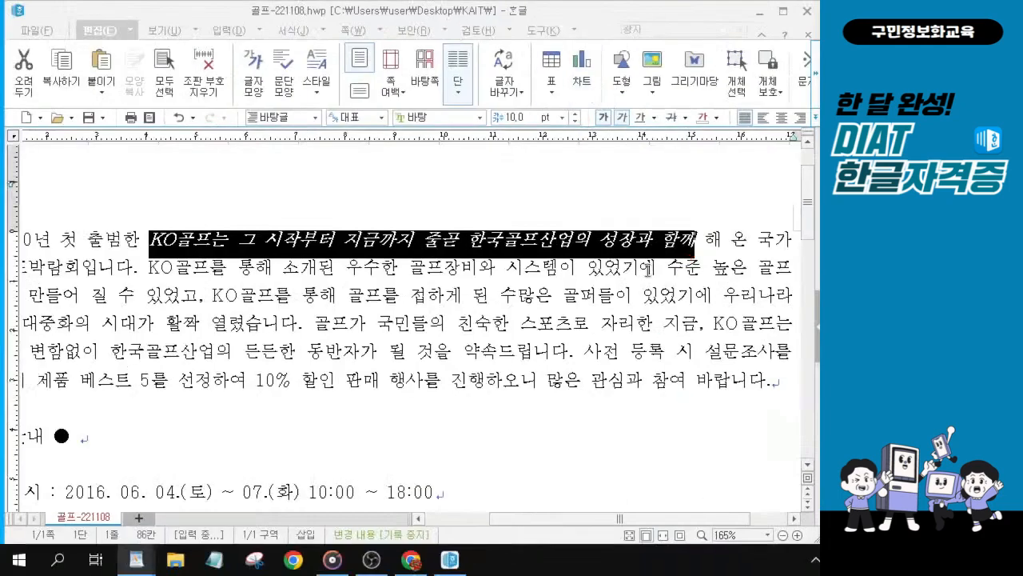
left_click(135, 296)
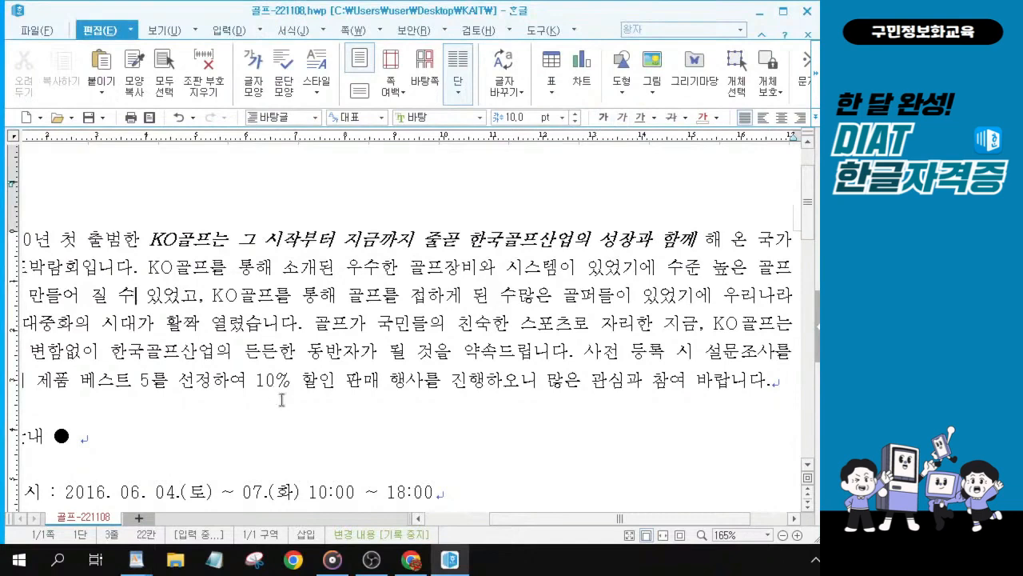
Step: Set the font of the ● 행사안내 ● heading line to 굴림
left_click(248, 323)
key("alt+Tab")
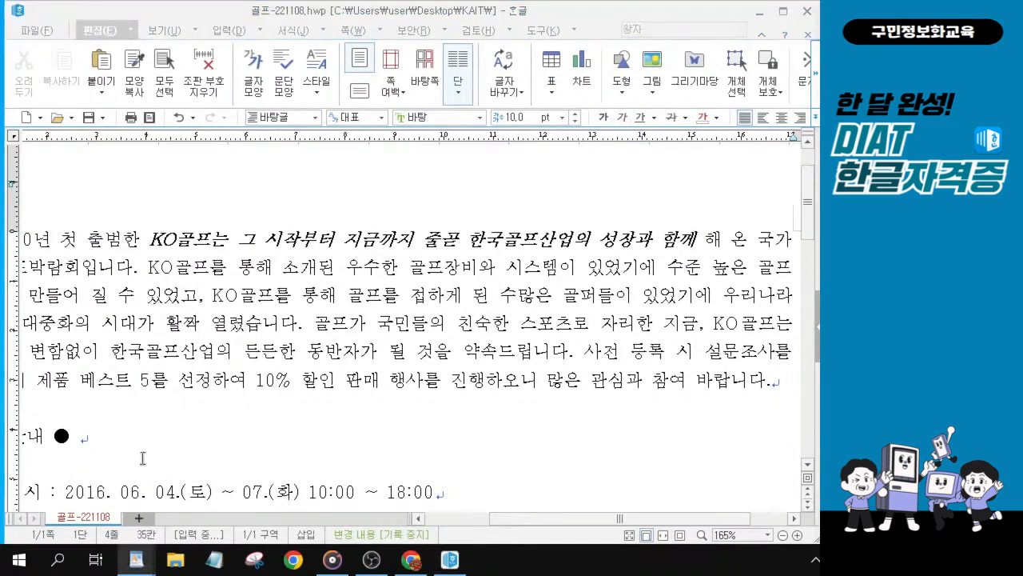
left_click_drag(545, 522, 448, 523)
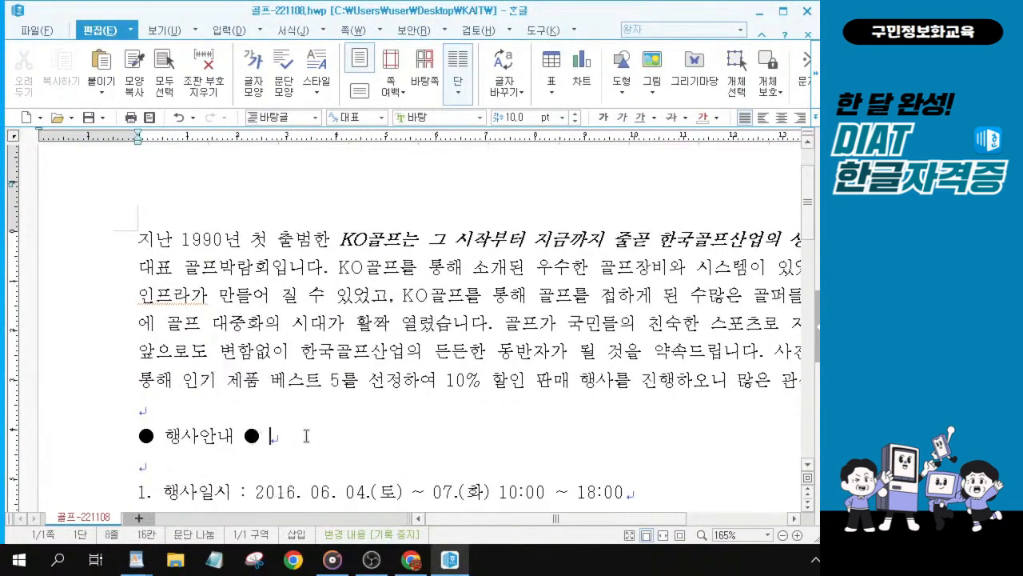
left_click_drag(306, 435, 137, 432)
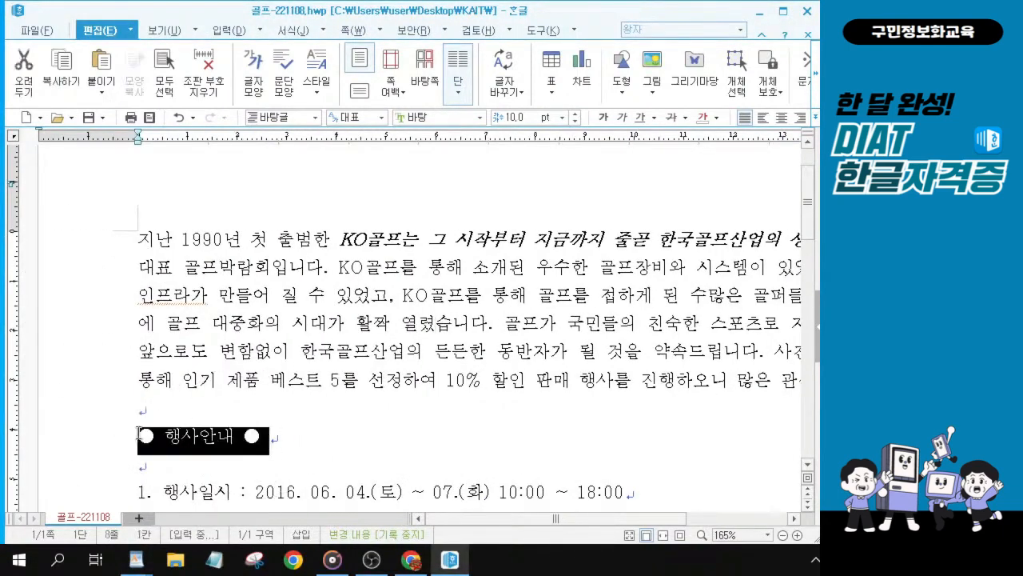
key("alt+Tab")
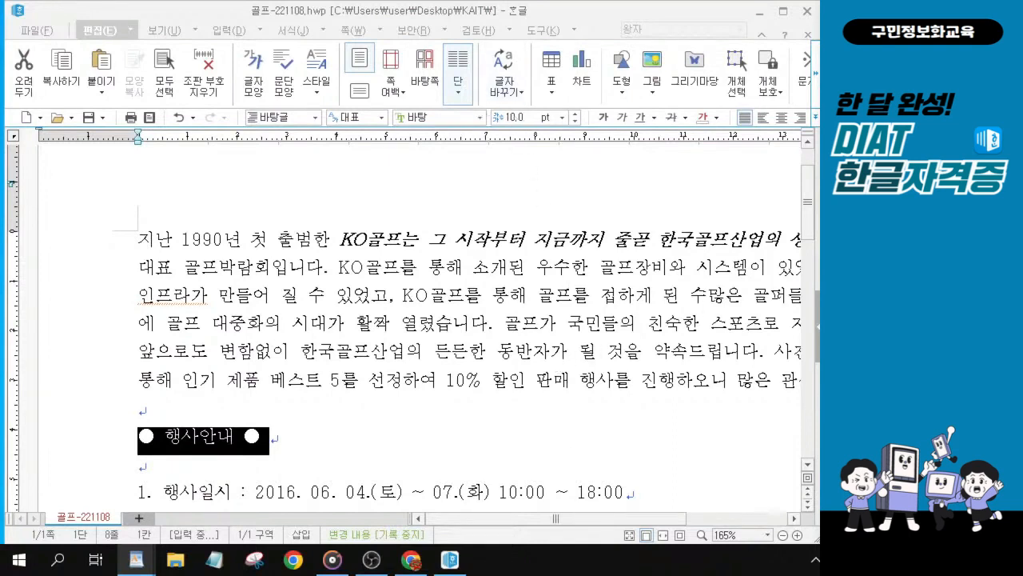
left_click(481, 118)
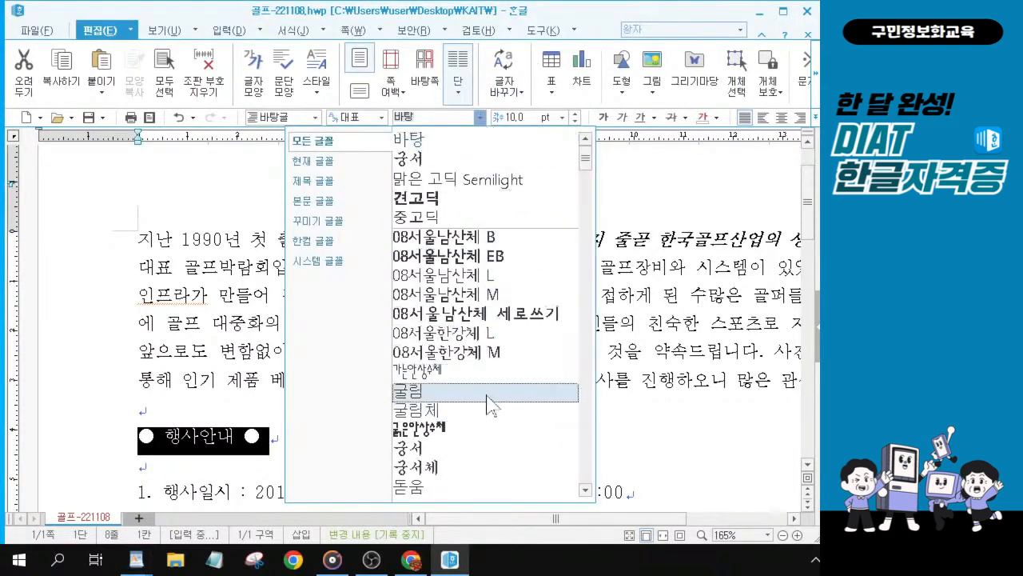
scroll(488, 404, "down", 1)
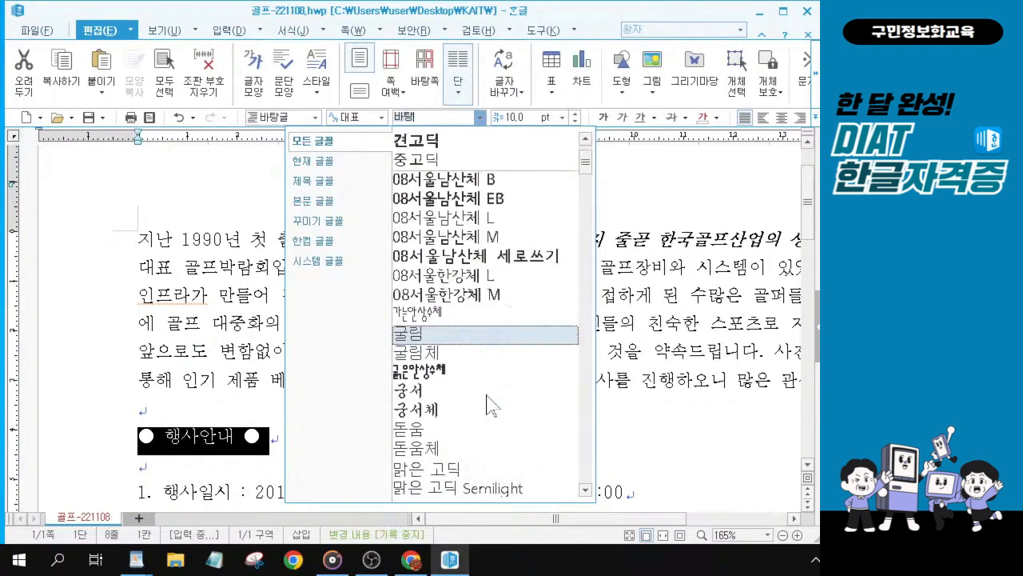
left_click(475, 335)
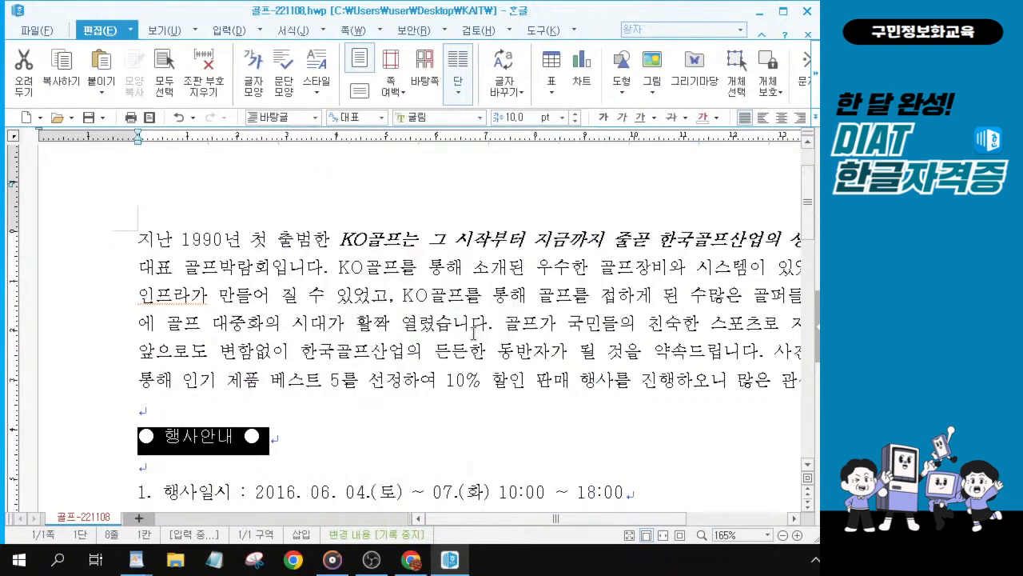
Step: Center-align the ● 행사안내 ● heading line
left_click(782, 118)
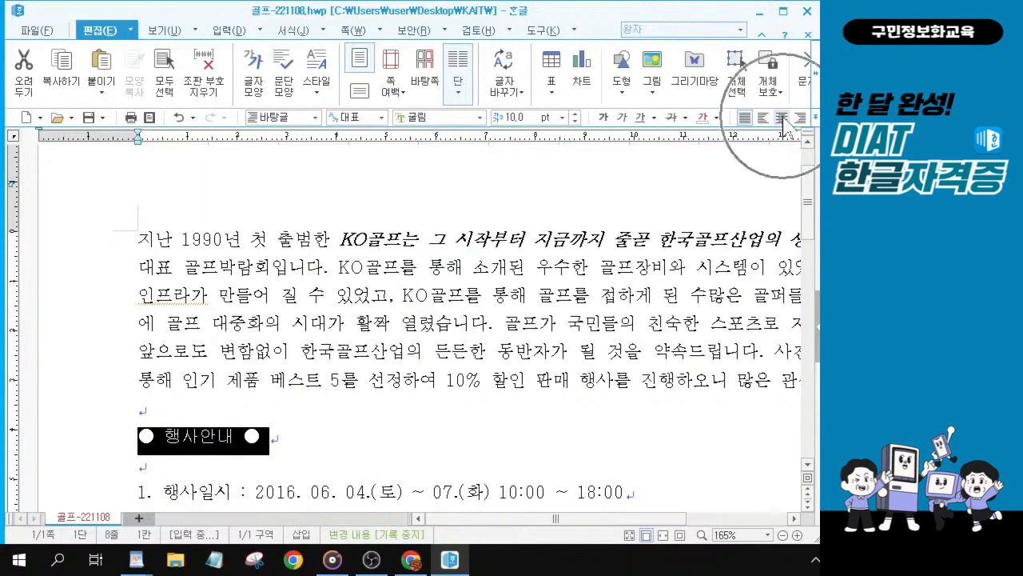
left_click(782, 118)
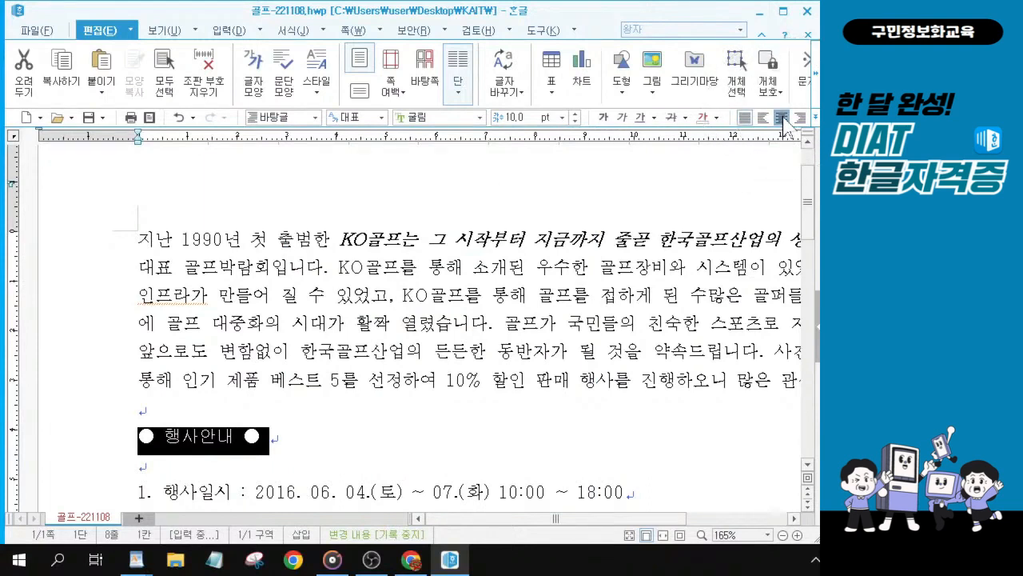
left_click(782, 117)
left_click(782, 117)
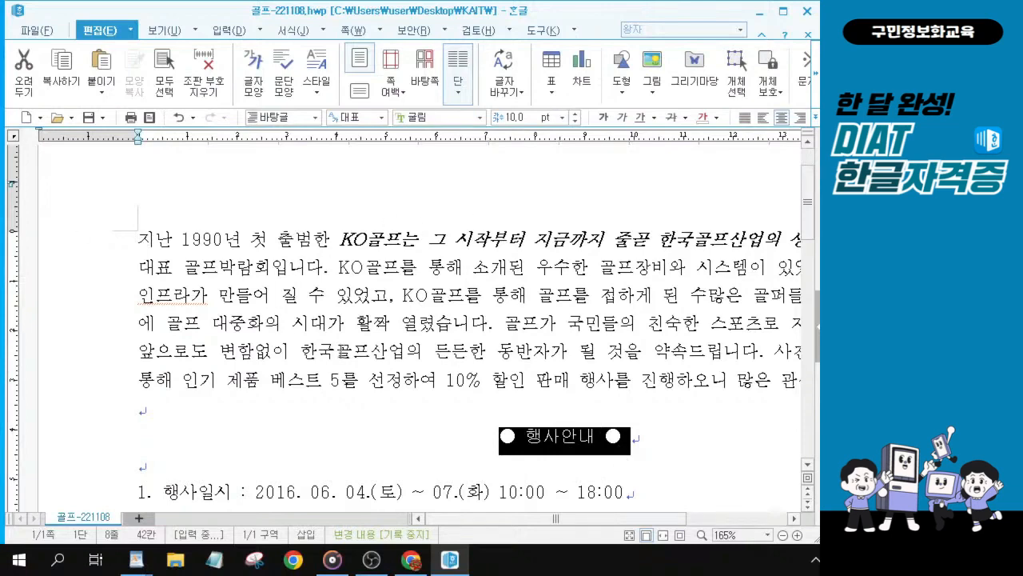
Step: Italicize and underline the 부대행사 text "스크린 골프 체험 및 장타대회, 프로골퍼 원포인트 레슨"
scroll(421, 360, "down", 5)
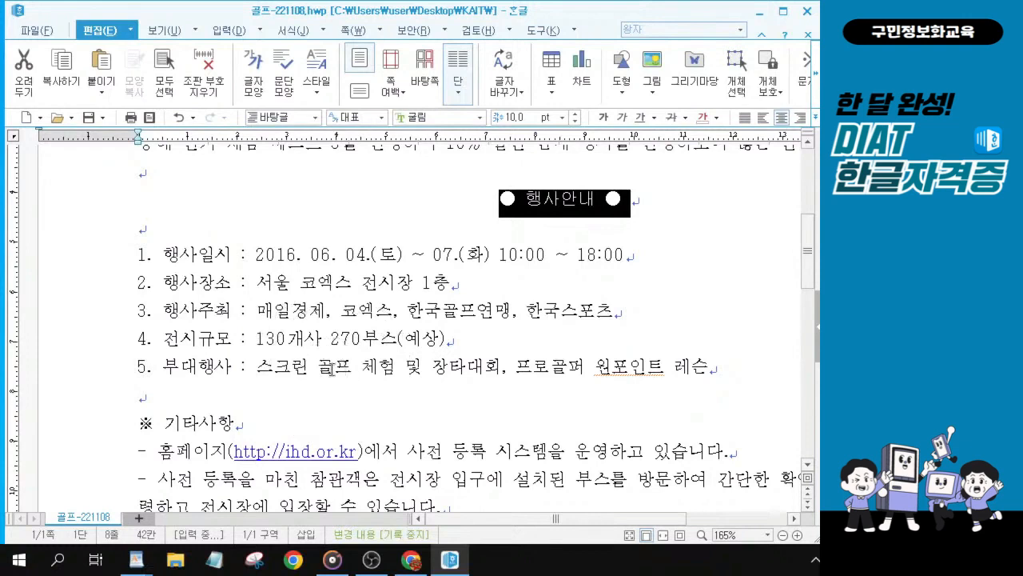
key("ctrl")
key("ctrl")
key("ctrl")
key("ctrl")
key("alt+Tab")
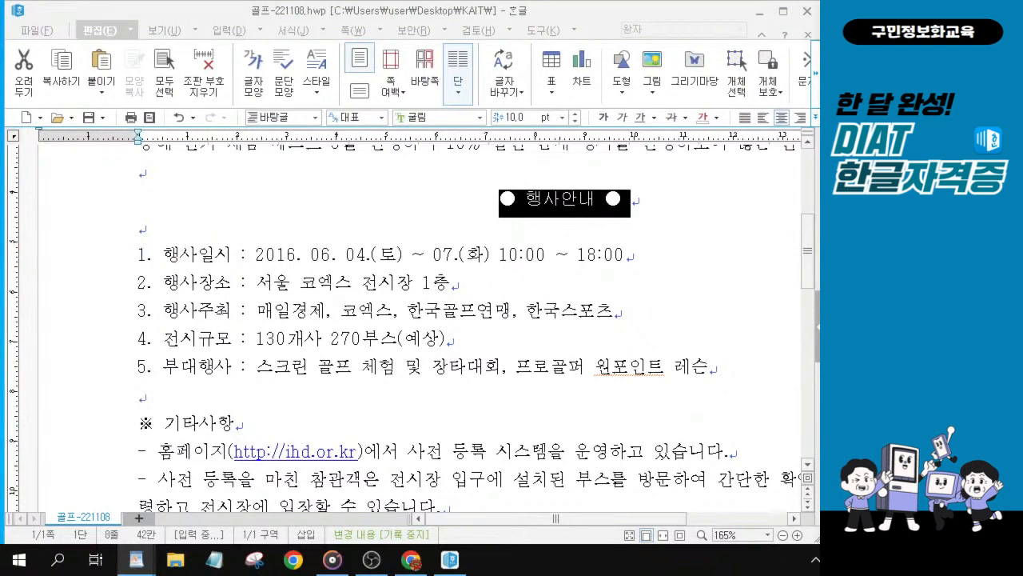
left_click_drag(258, 369, 717, 376)
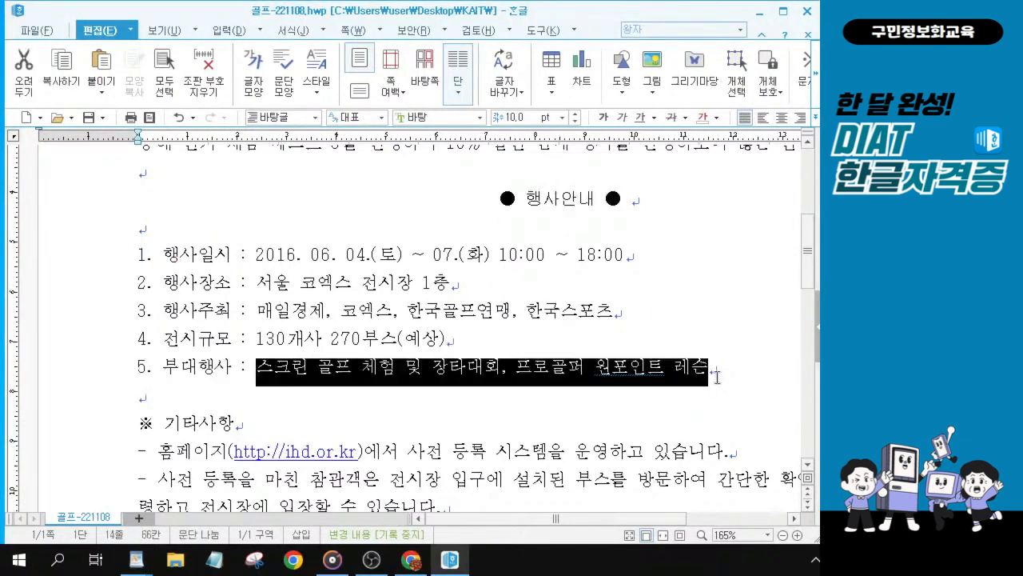
scroll(717, 372, "up", 1)
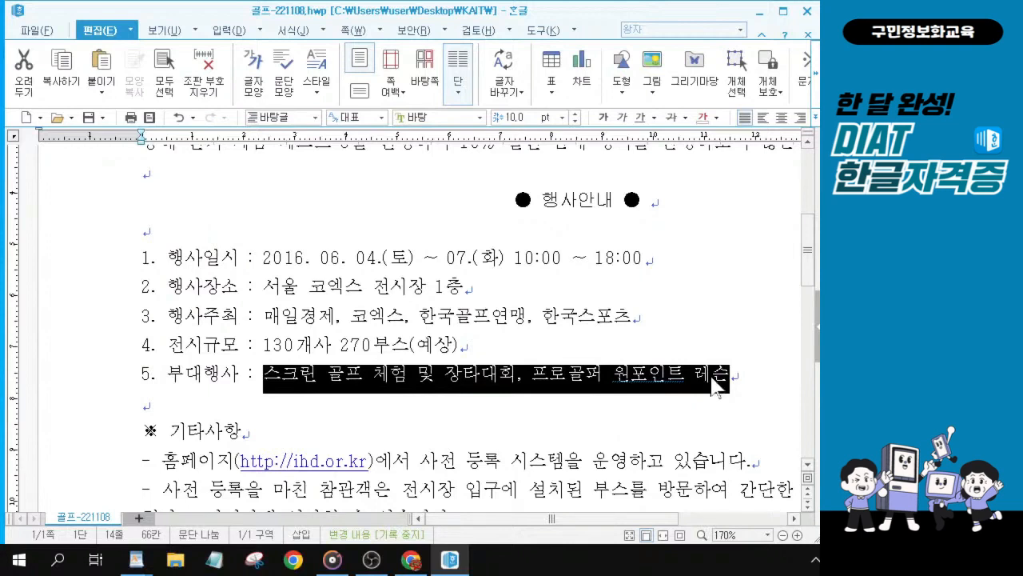
left_click(625, 119)
left_click(625, 119)
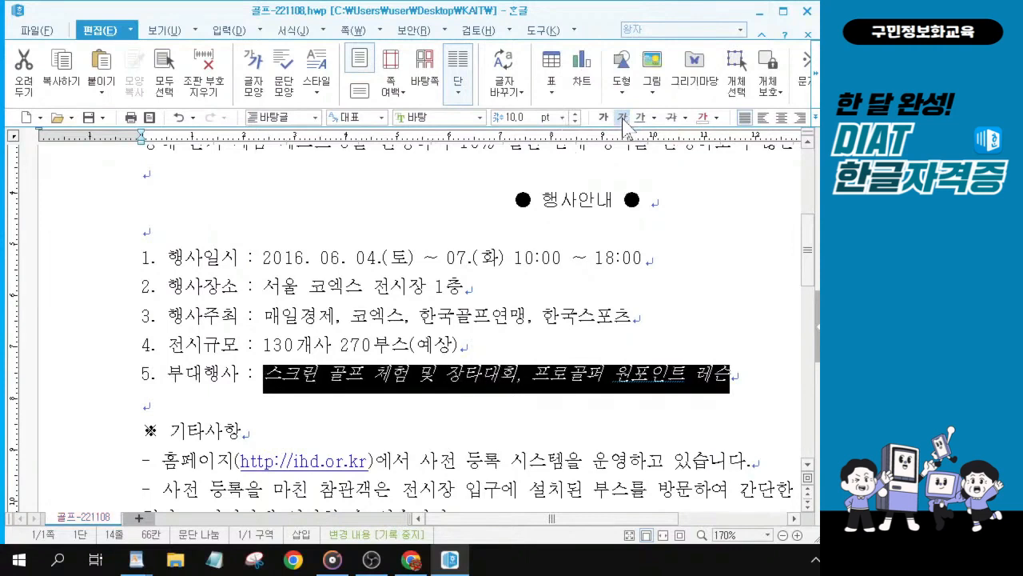
key("ctrl")
left_click(642, 119)
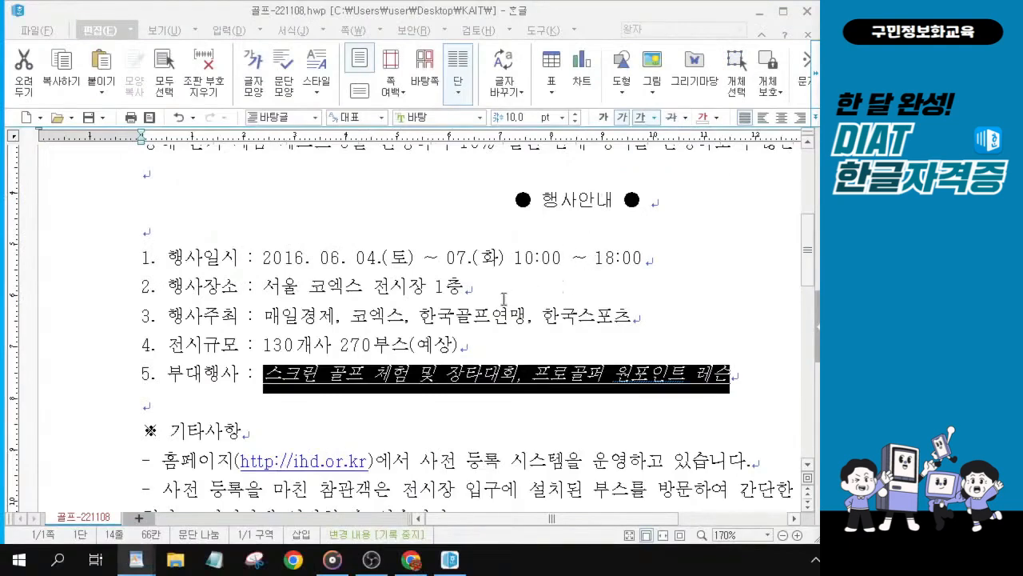
Step: Give the three dash lines under 기타사항 a 10 pt left margin and a 12 pt hanging indent
scroll(504, 299, "down", 1)
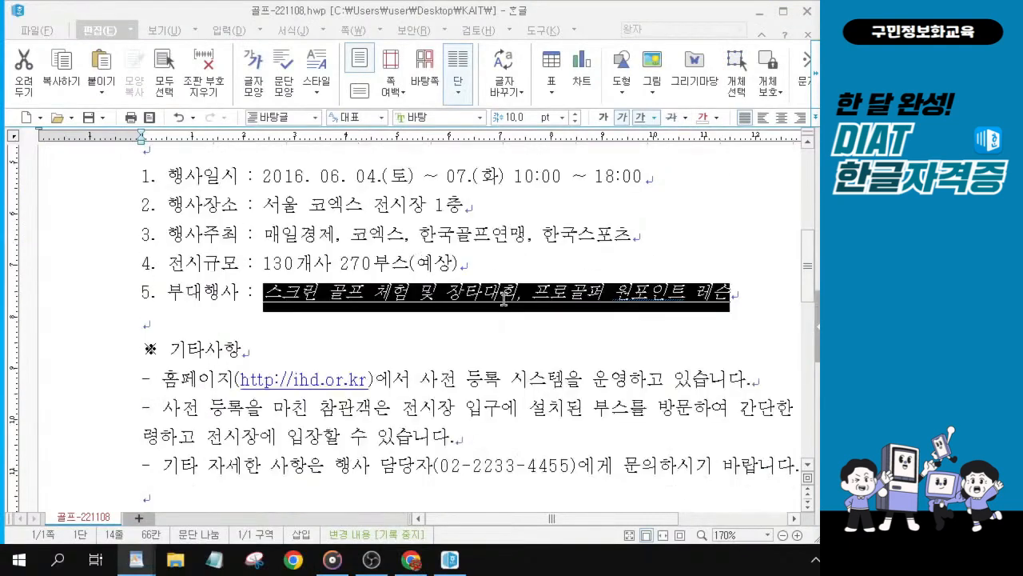
left_click(416, 334)
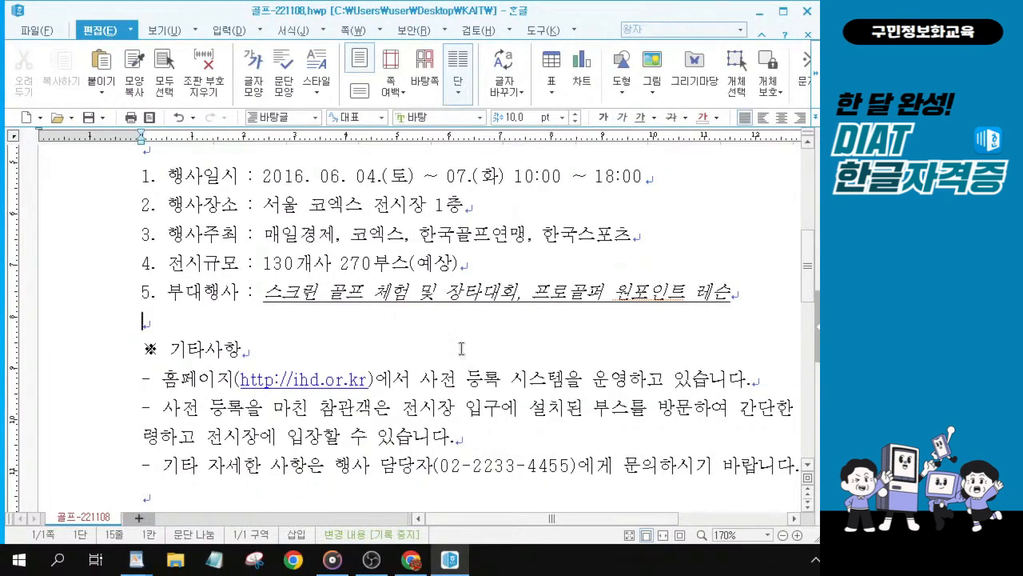
scroll(418, 397, "down", 1)
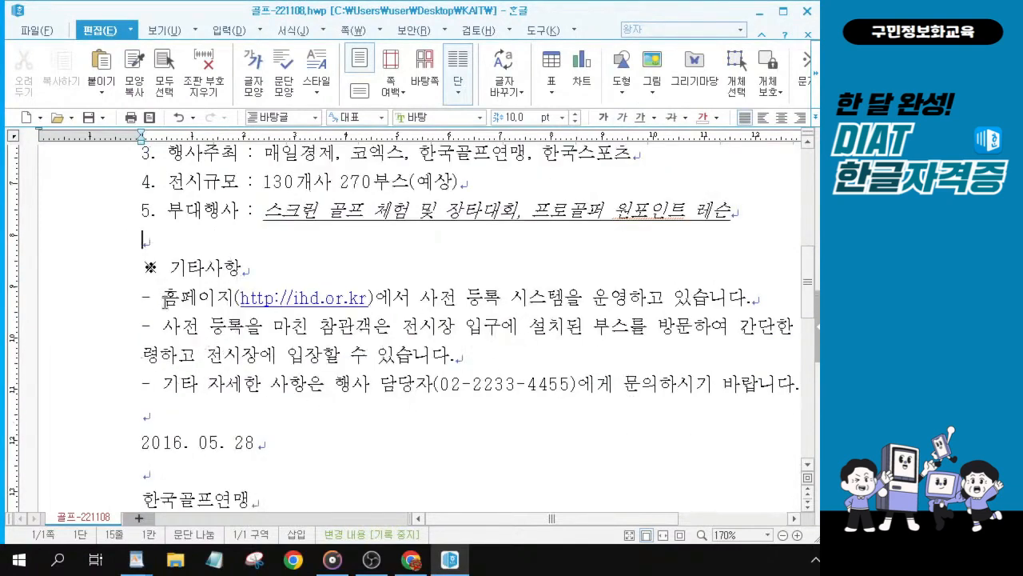
scroll(160, 306, "down", 1)
scroll(173, 306, "down", 3)
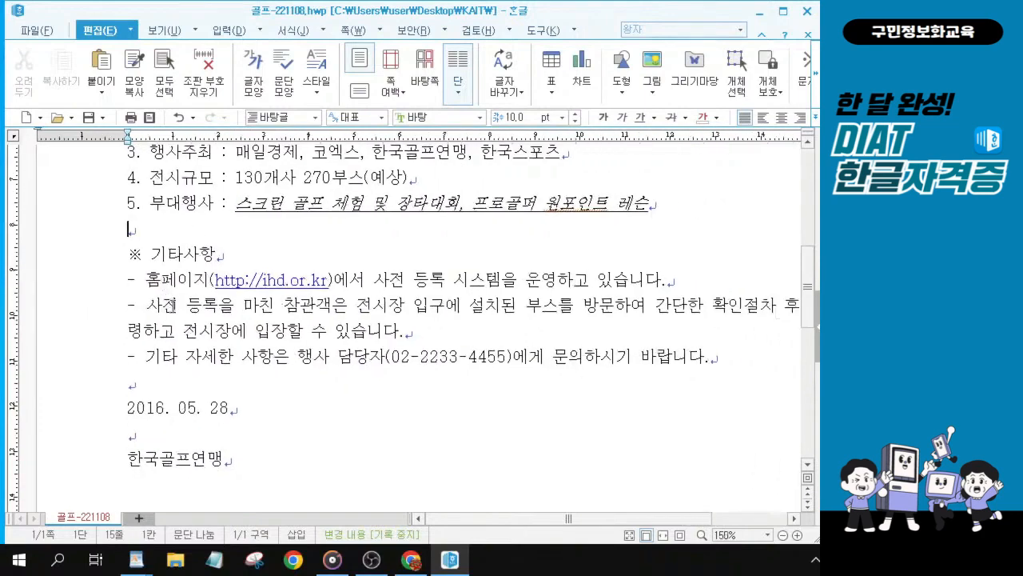
left_click(128, 280)
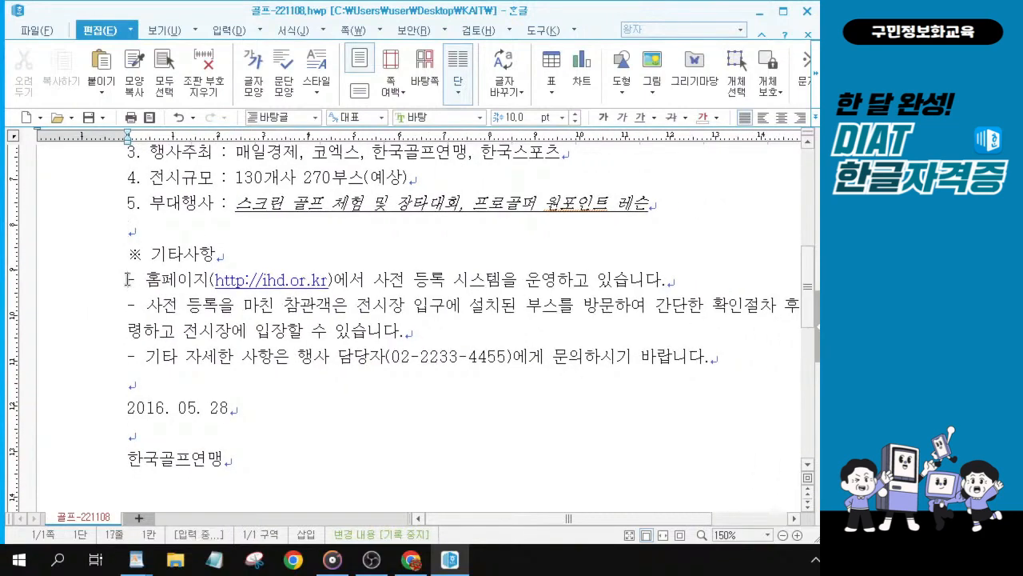
left_click_drag(128, 279, 737, 369)
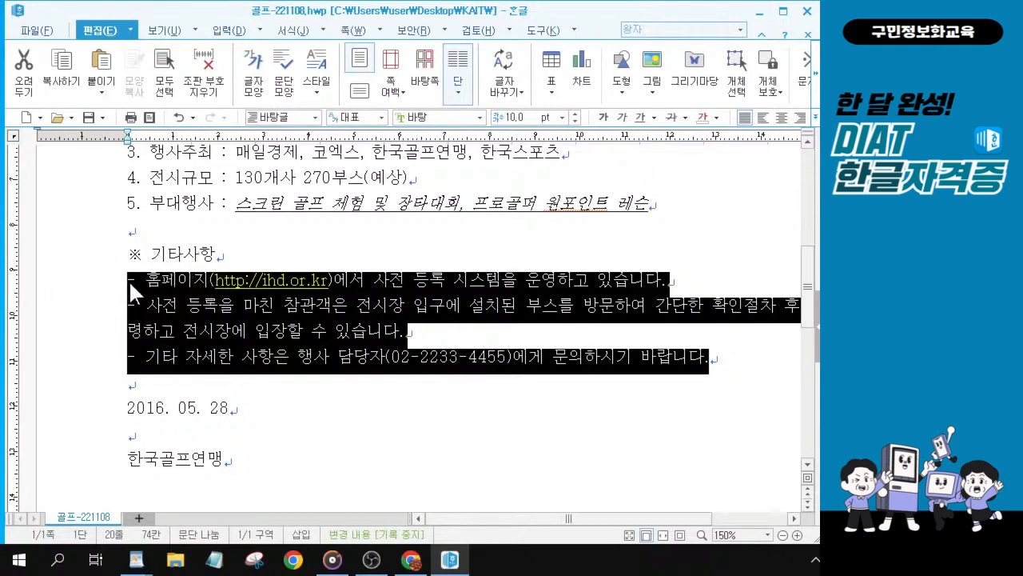
key("ctrl")
key("ctrl")
key("ctrl")
key("ctrl")
key("ctrl")
key("ctrl")
key("ctrl")
key("ctrl")
key("ctrl")
key("ctrl")
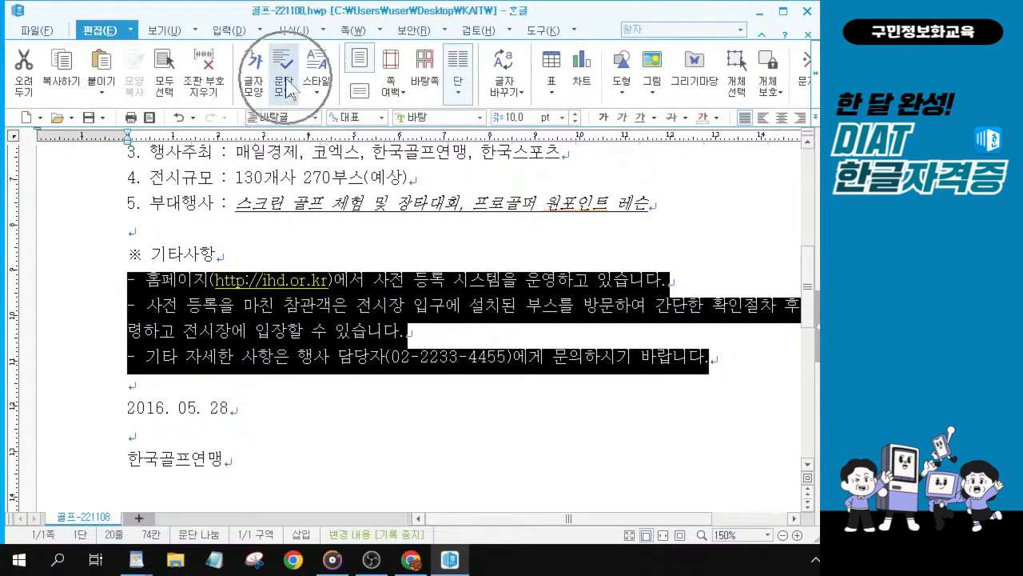
key("ctrl")
key("ctrl")
key("ctrl")
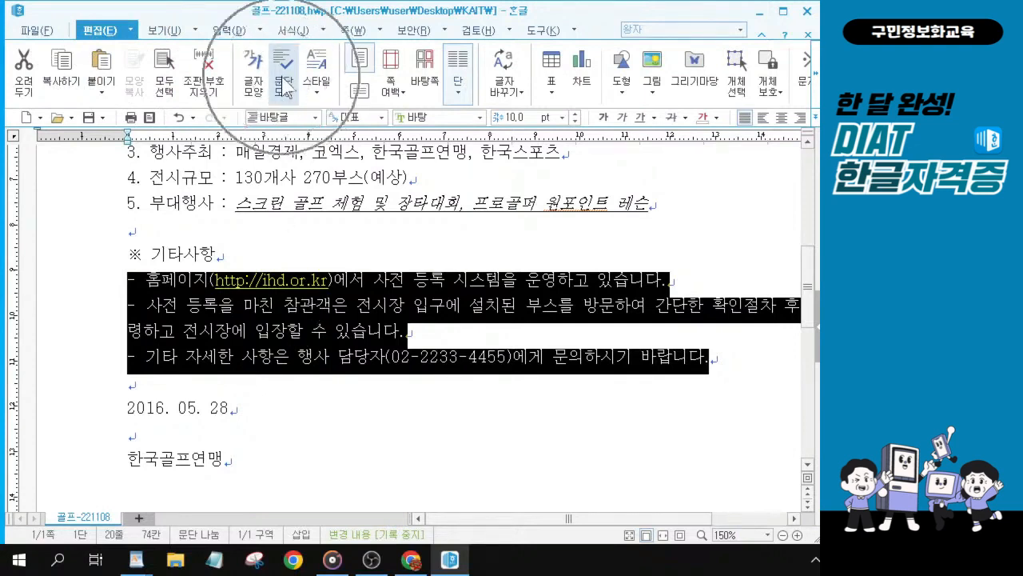
key("ctrl")
key("ctrl")
key("ctrl")
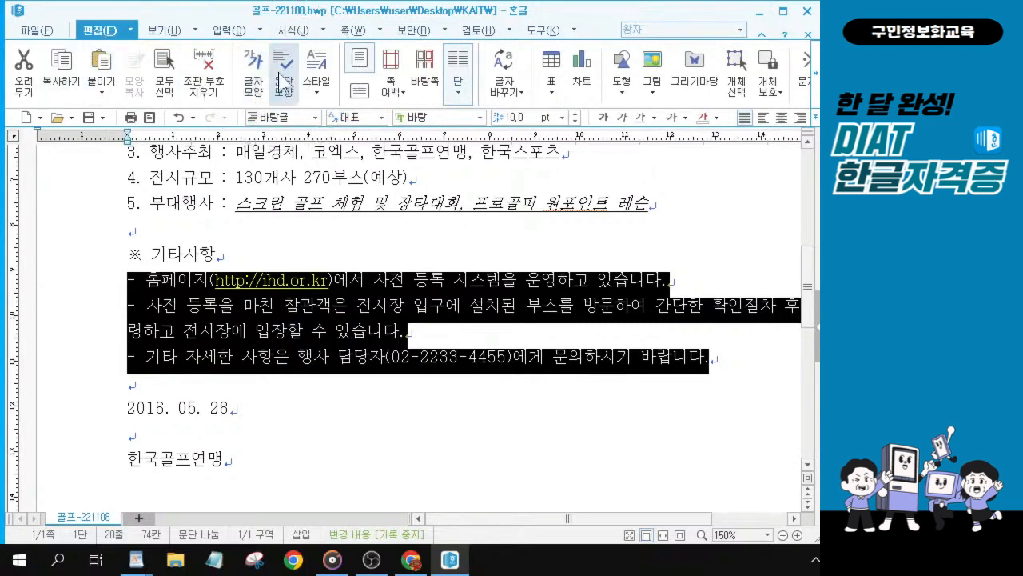
left_click(279, 75)
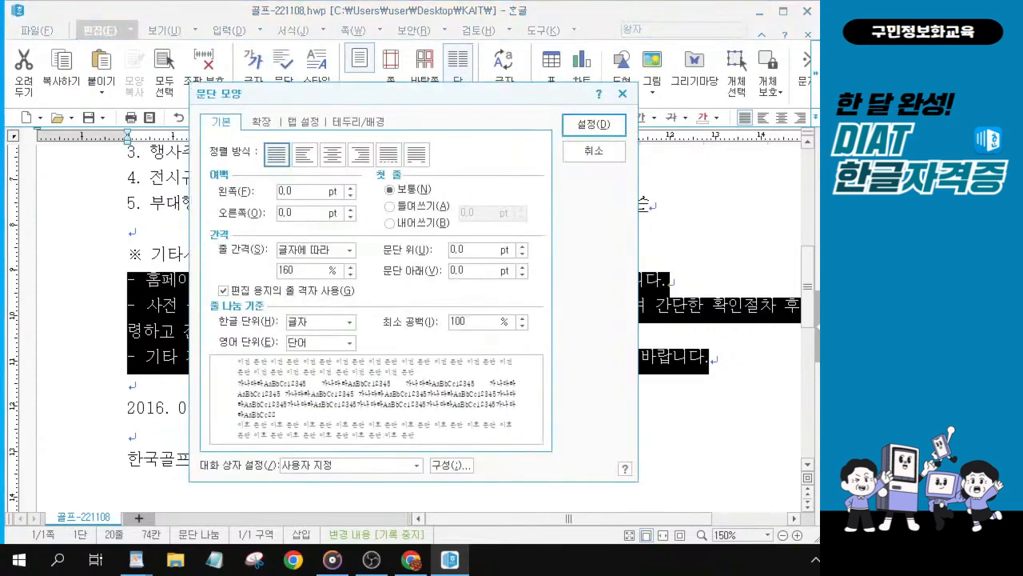
left_click_drag(292, 192, 193, 182)
type("10")
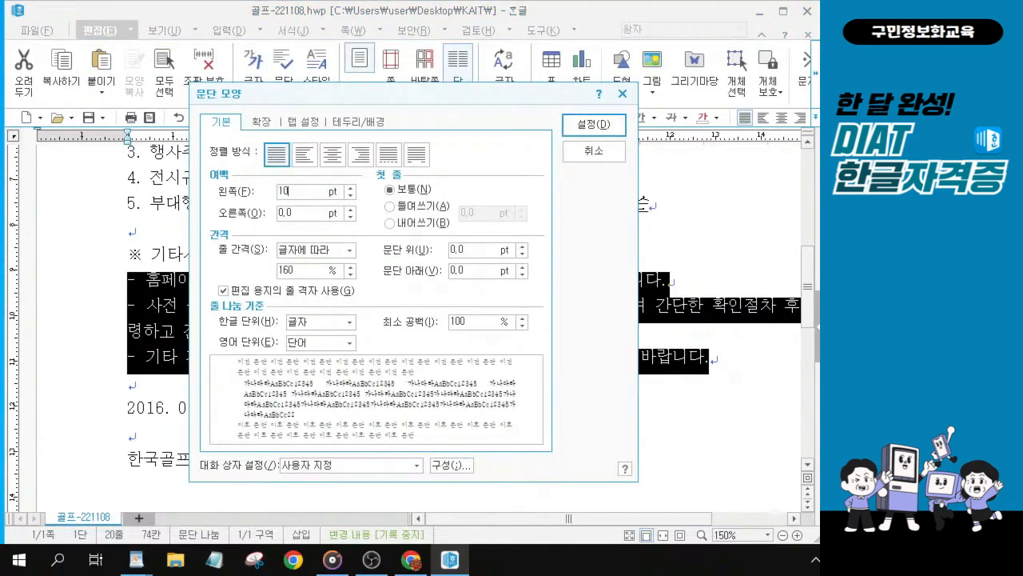
left_click(390, 223)
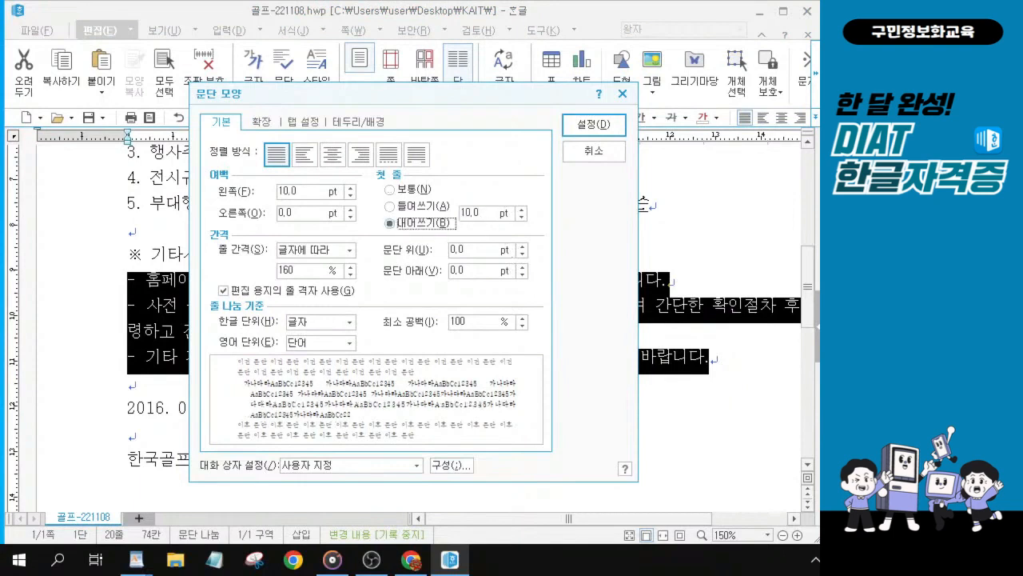
type("12")
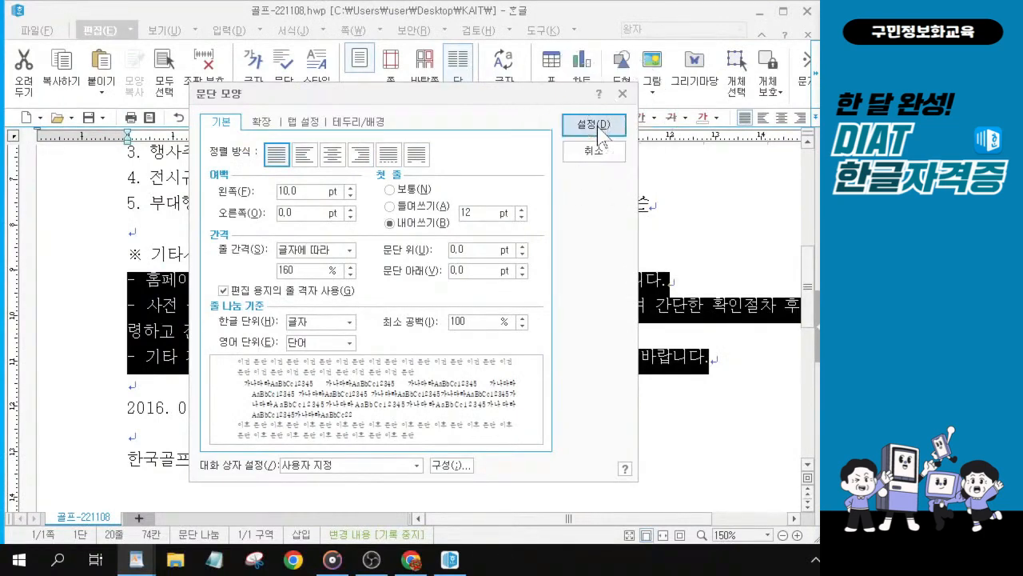
left_click(599, 128)
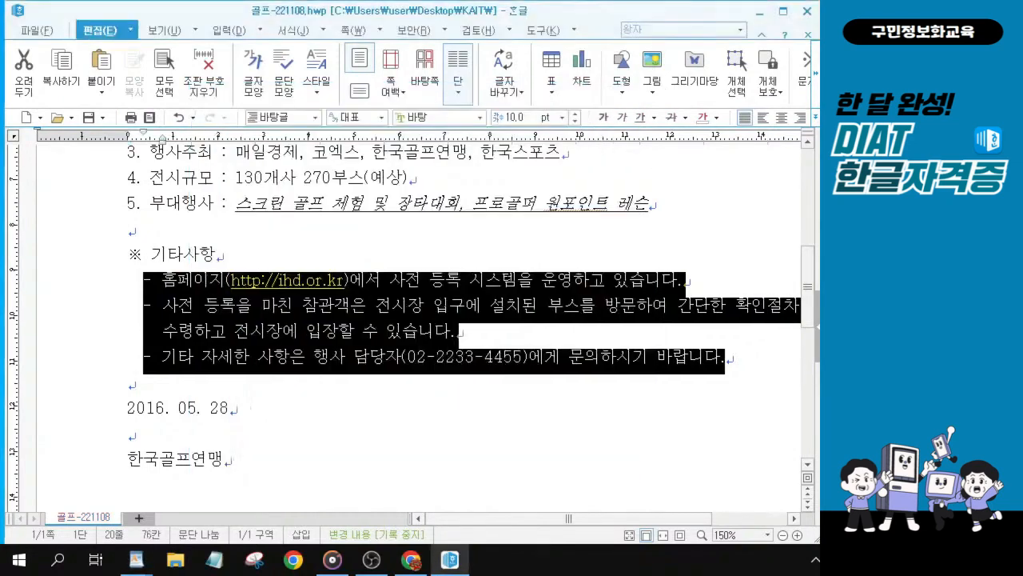
Step: Set the date line 2016. 05. 28 to 12 pt and center-align it
key("alt+Tab")
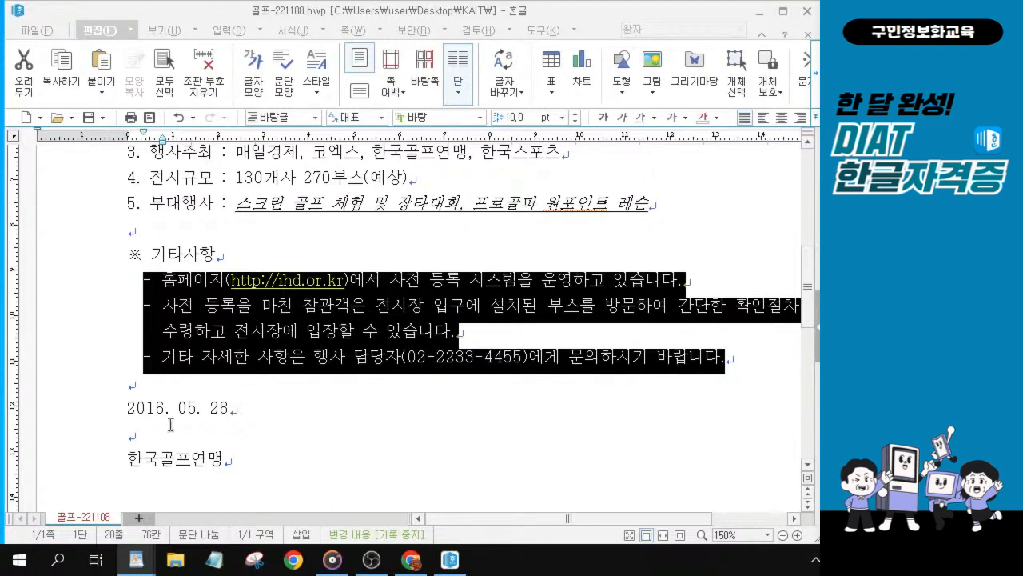
left_click(128, 407)
left_click_drag(128, 407, 270, 403)
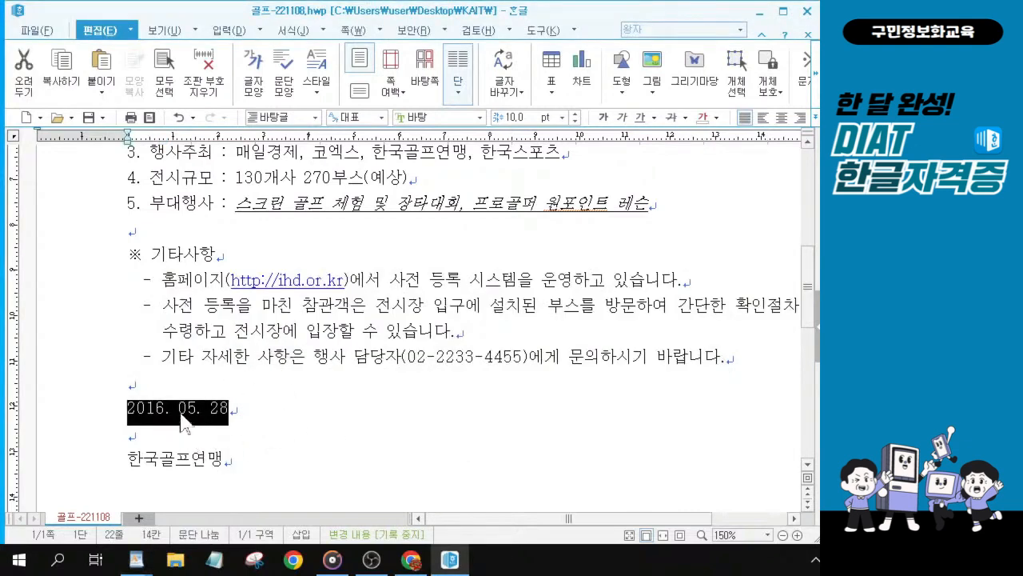
left_click(575, 114)
left_click(575, 115)
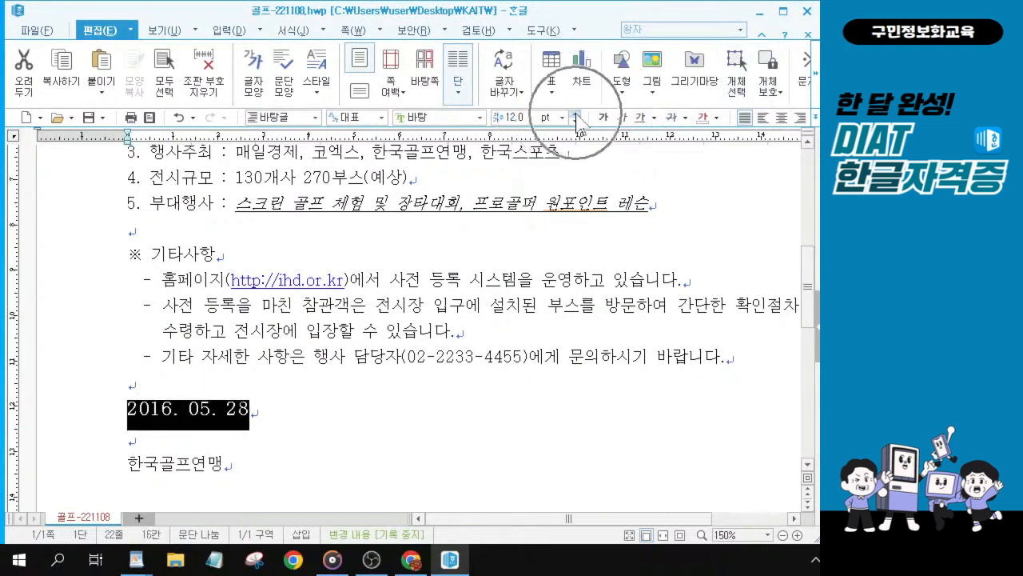
left_click(783, 118)
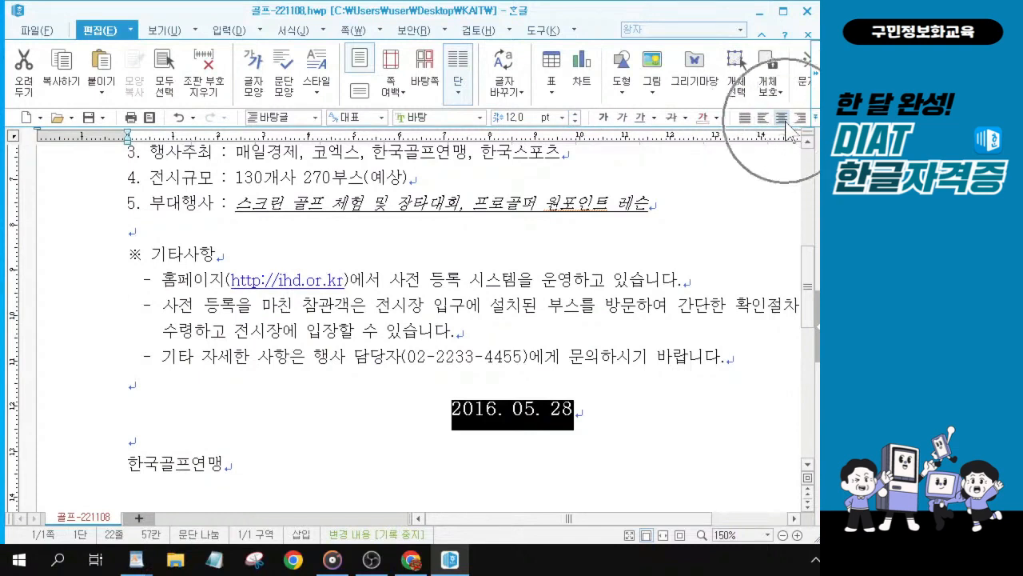
key("alt+Tab")
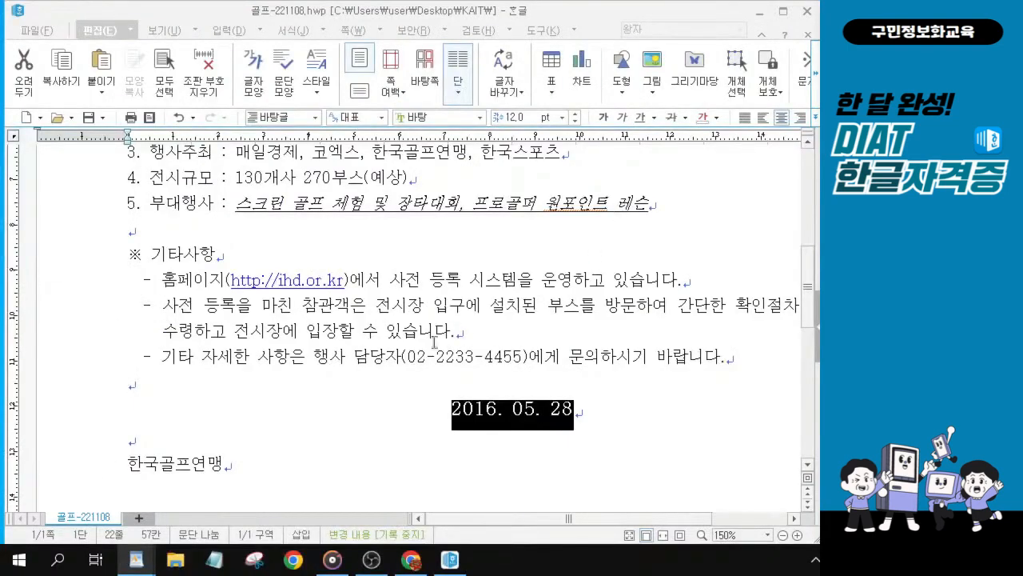
left_click(435, 423)
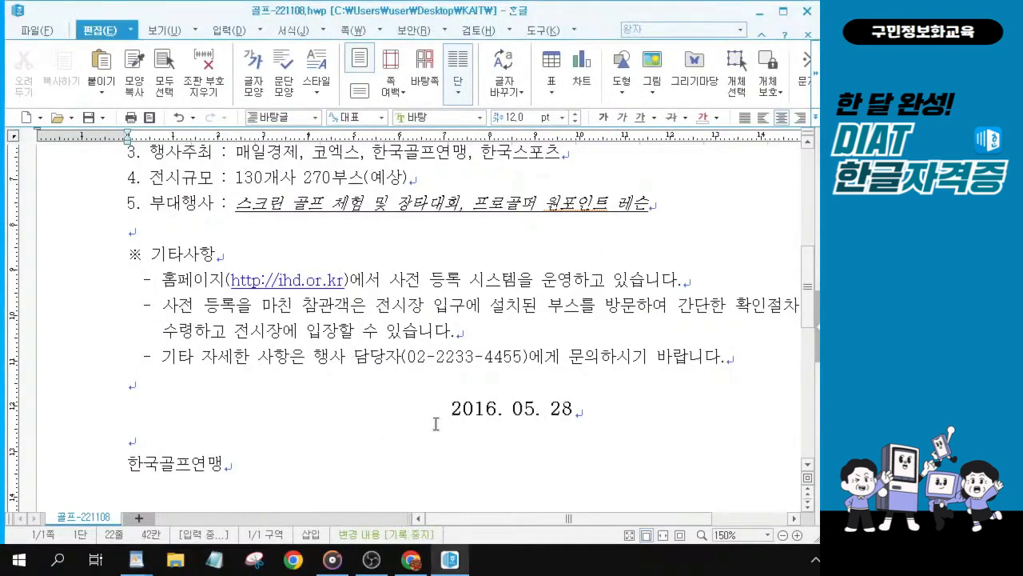
left_click(436, 423)
key("ctrl")
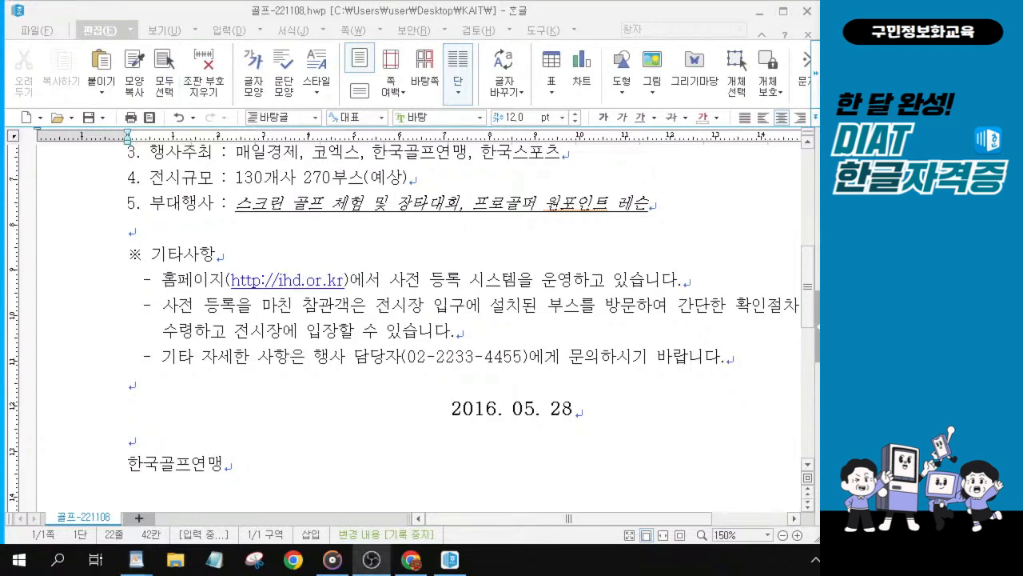
Step: Format the 한국골프연맹 line in 돋움 24 pt and center-align it
left_click(193, 465)
left_click(143, 468)
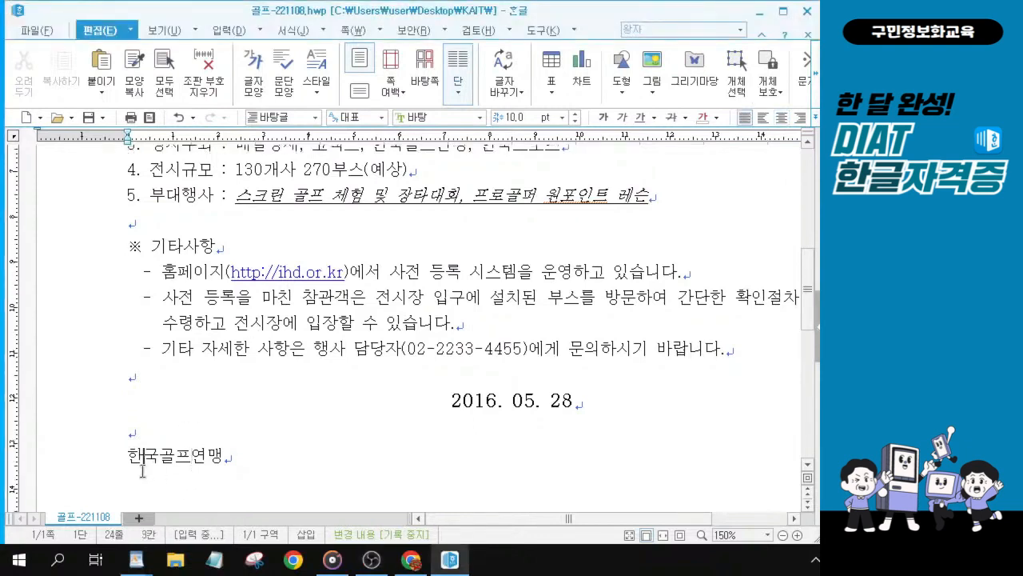
left_click_drag(124, 453, 217, 459)
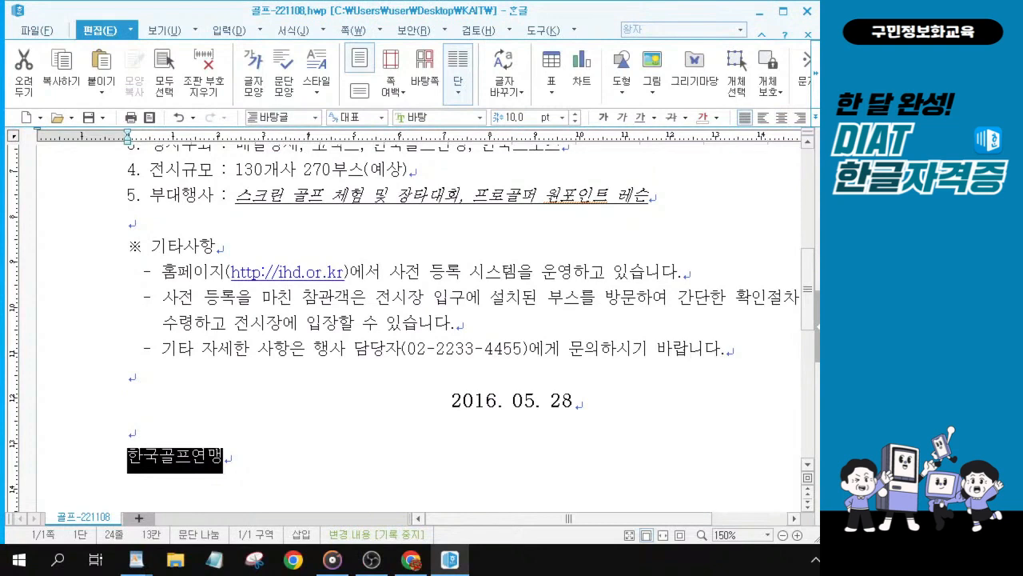
key("alt+Tab")
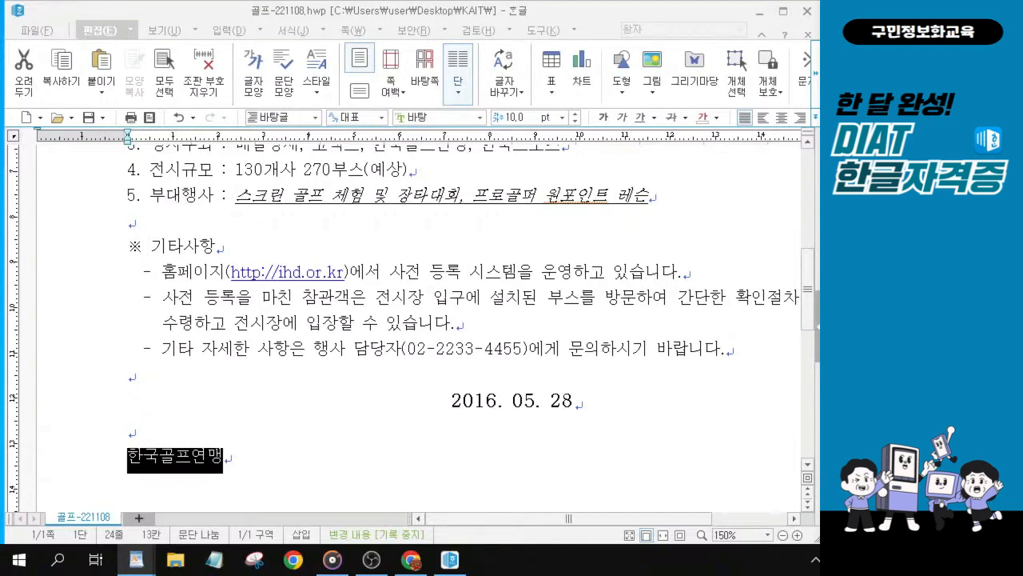
left_click(481, 118)
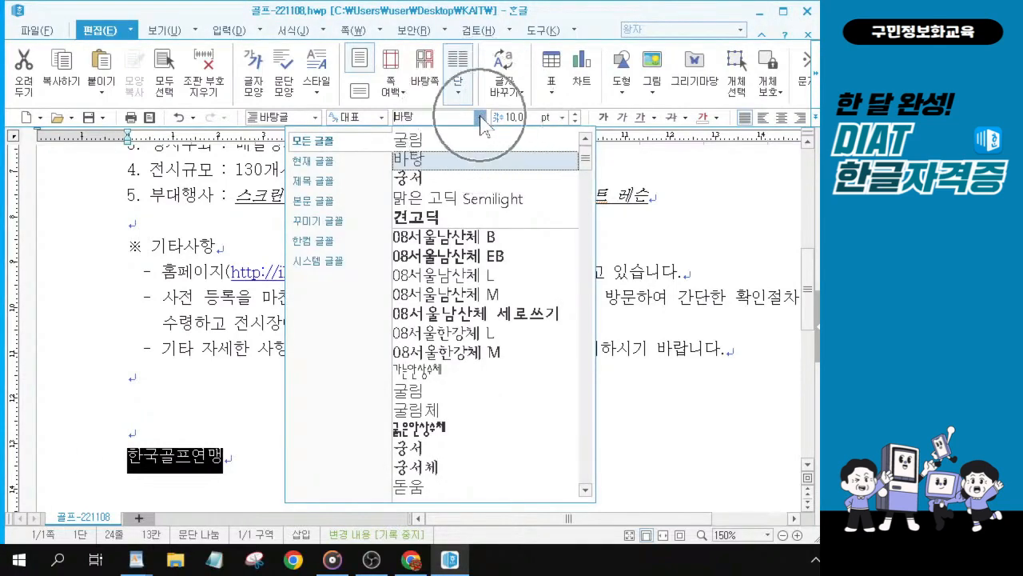
scroll(448, 408, "down", 2)
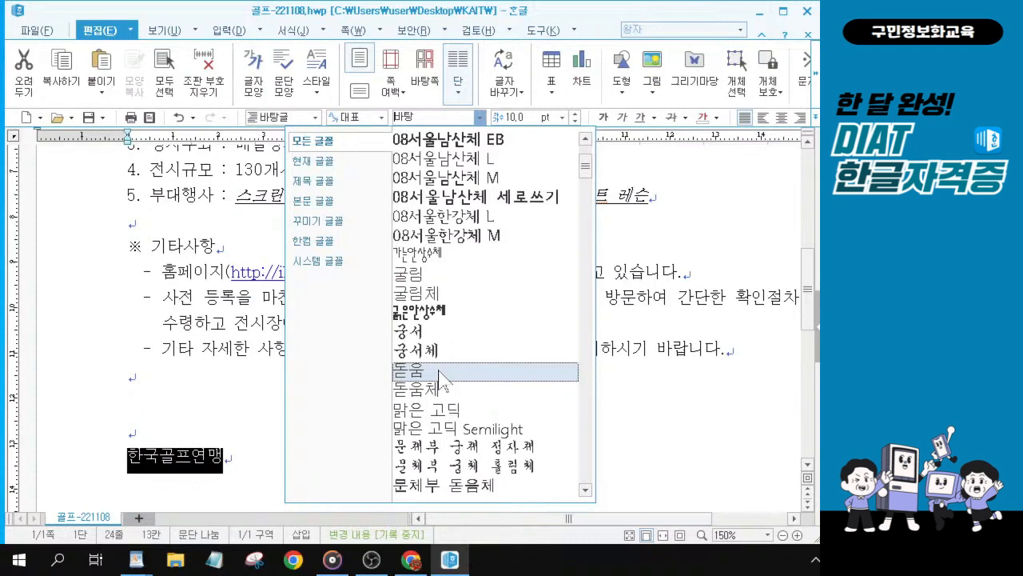
left_click(439, 375)
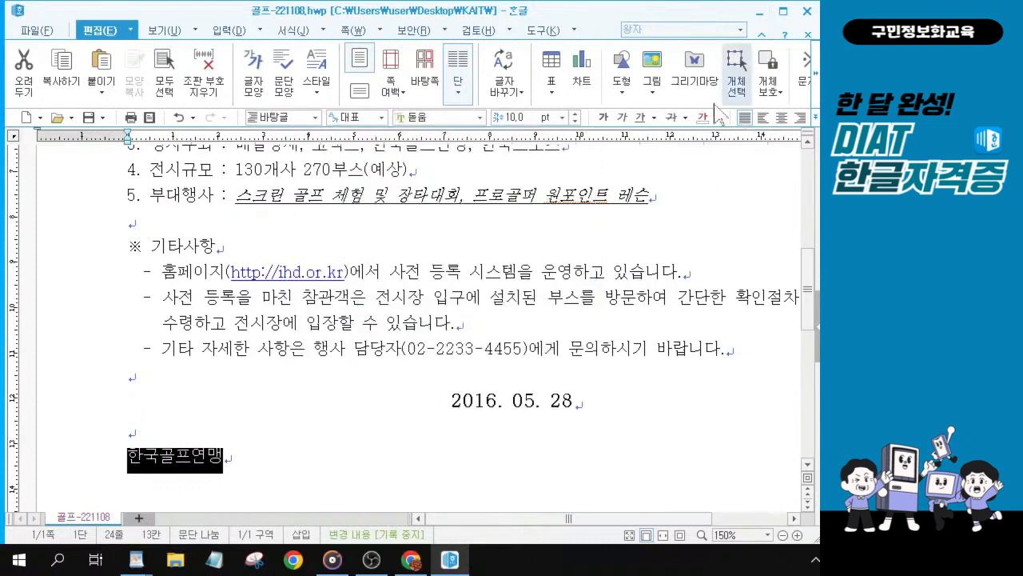
type("24")
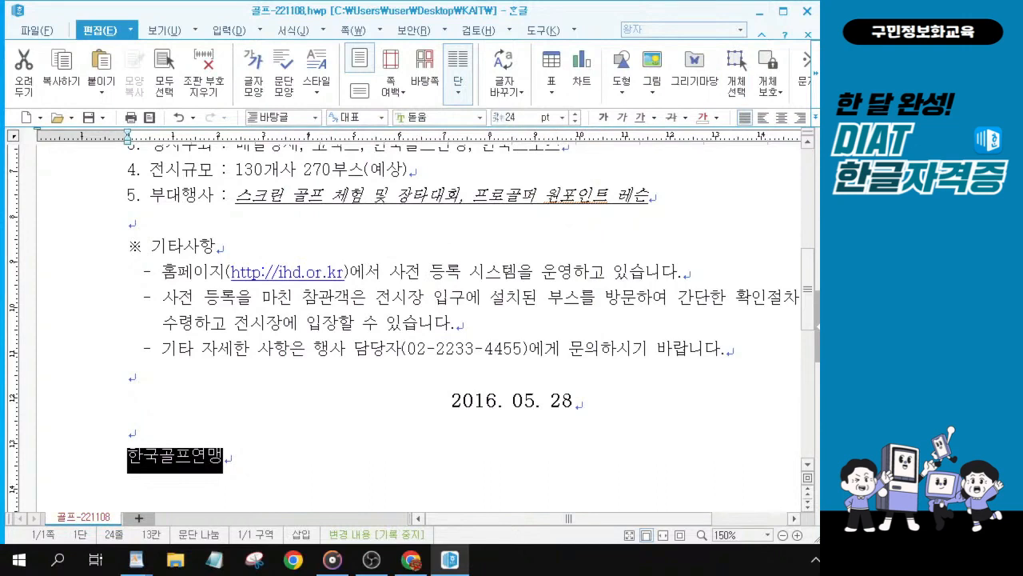
key("Return")
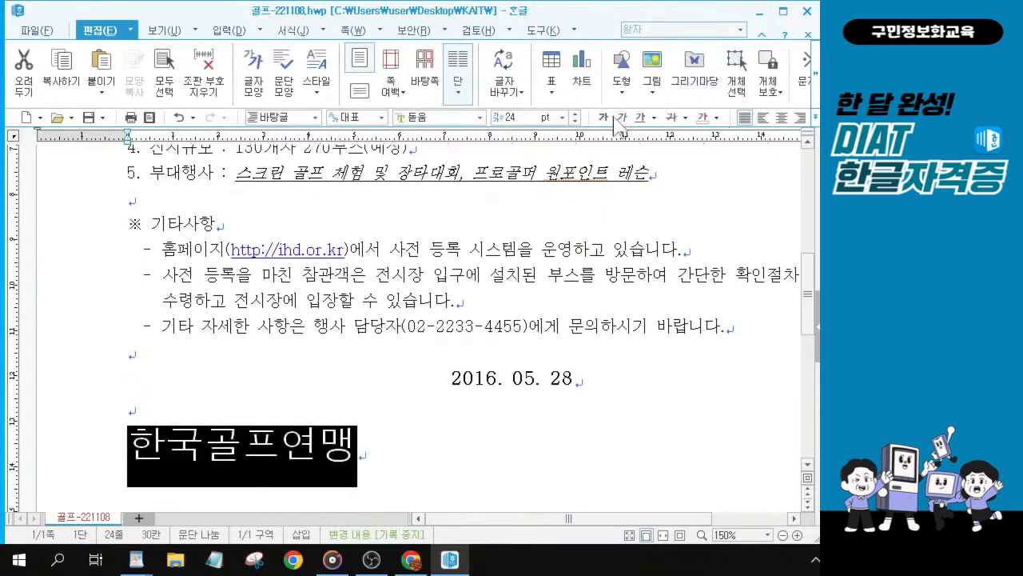
left_click(782, 117)
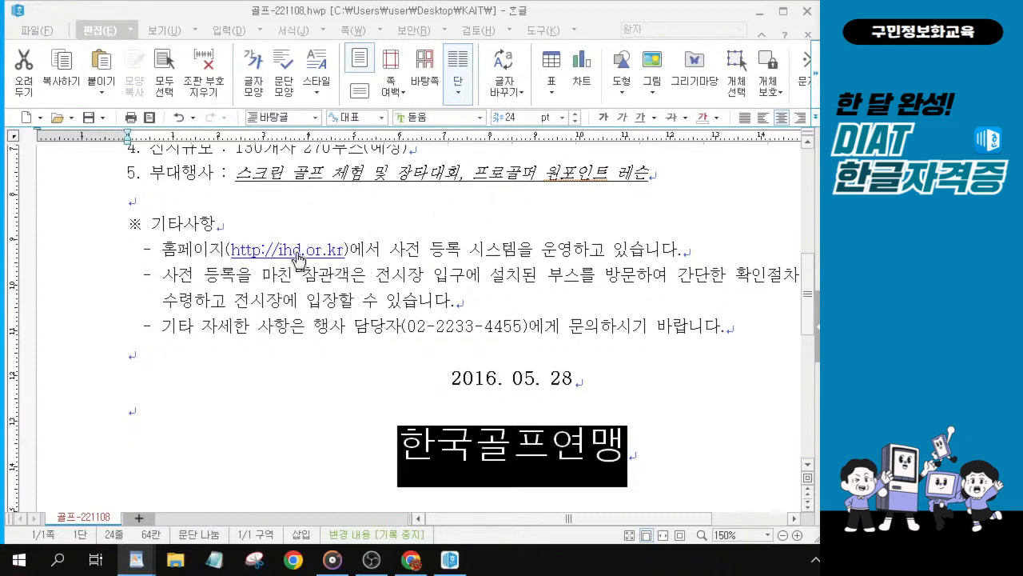
key("ctrl")
key("ctrl")
right_click(299, 257)
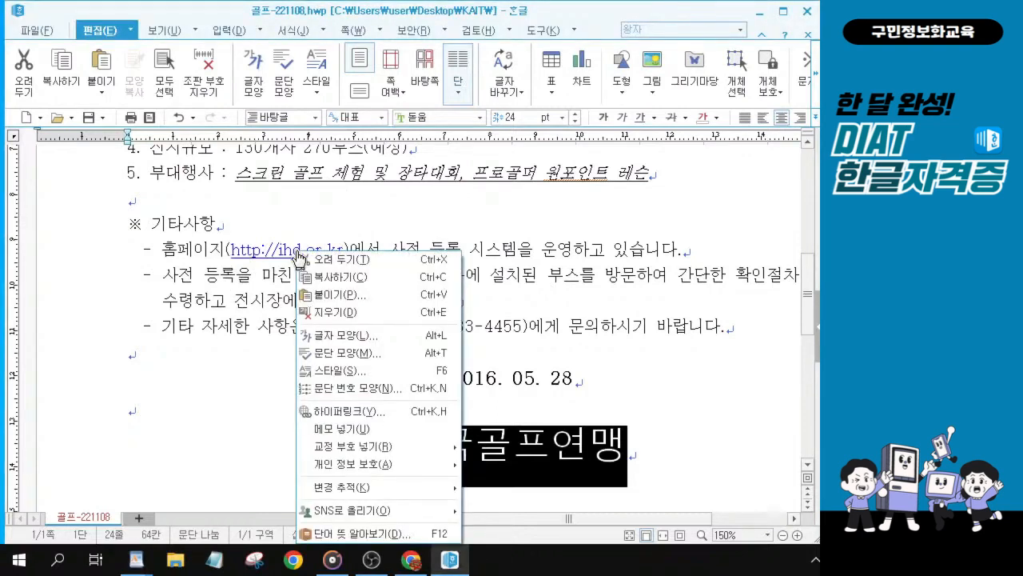
key("ctrl")
left_click(221, 429)
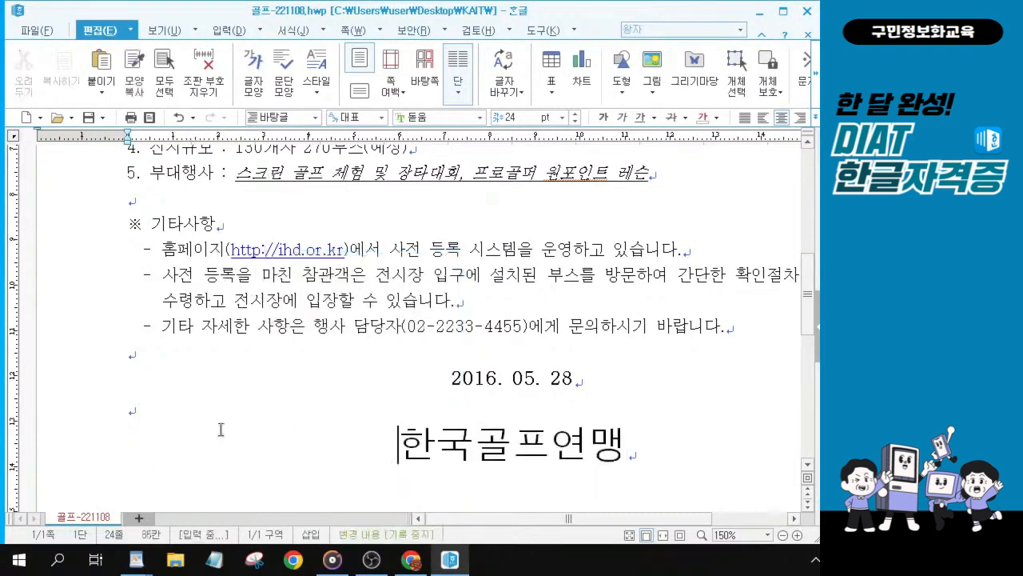
right_click(274, 255)
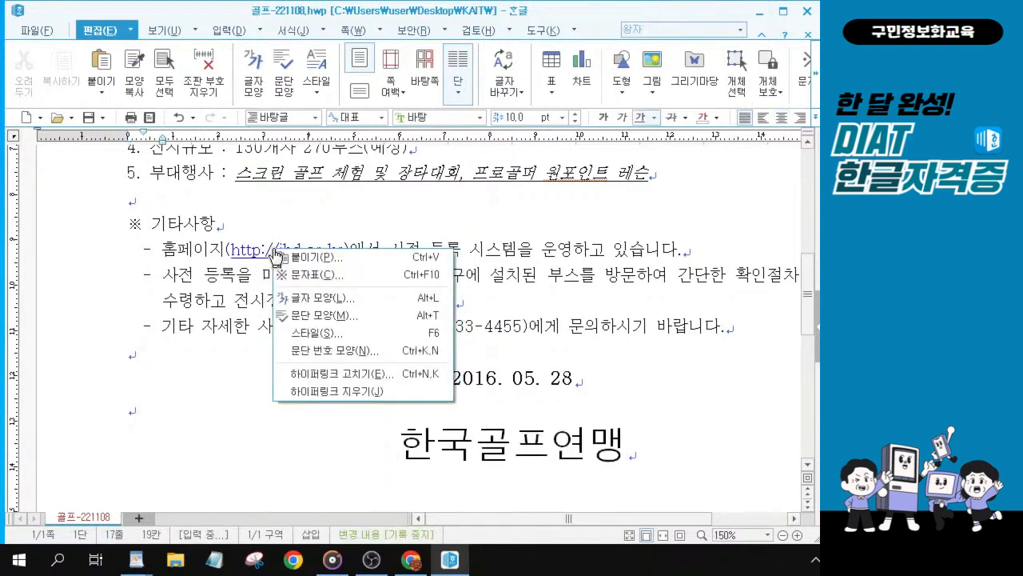
left_click(348, 396)
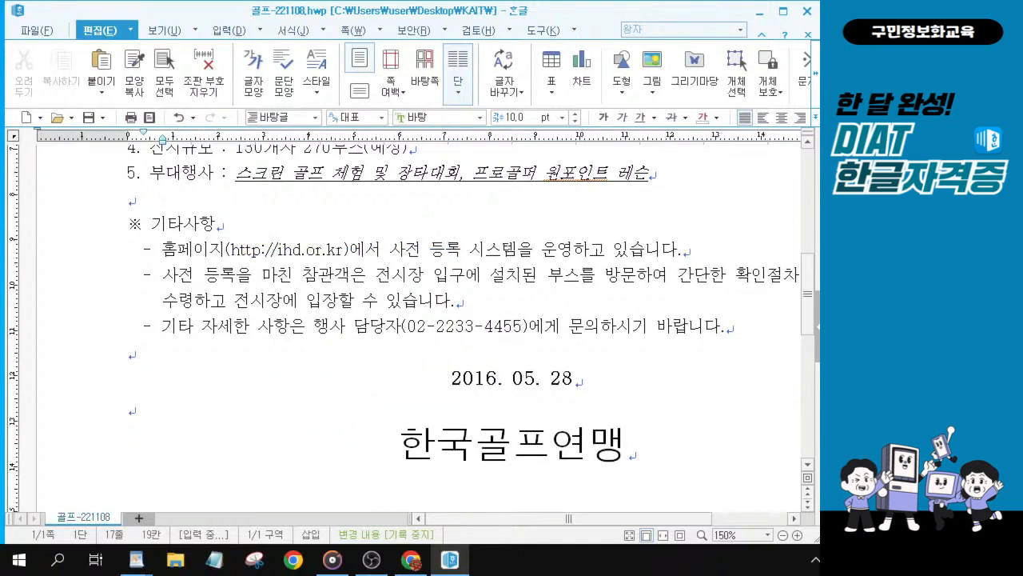
Step: Insert two blank lines above the opening paragraph 지난 1990년 첫 출범한
key("alt+Tab")
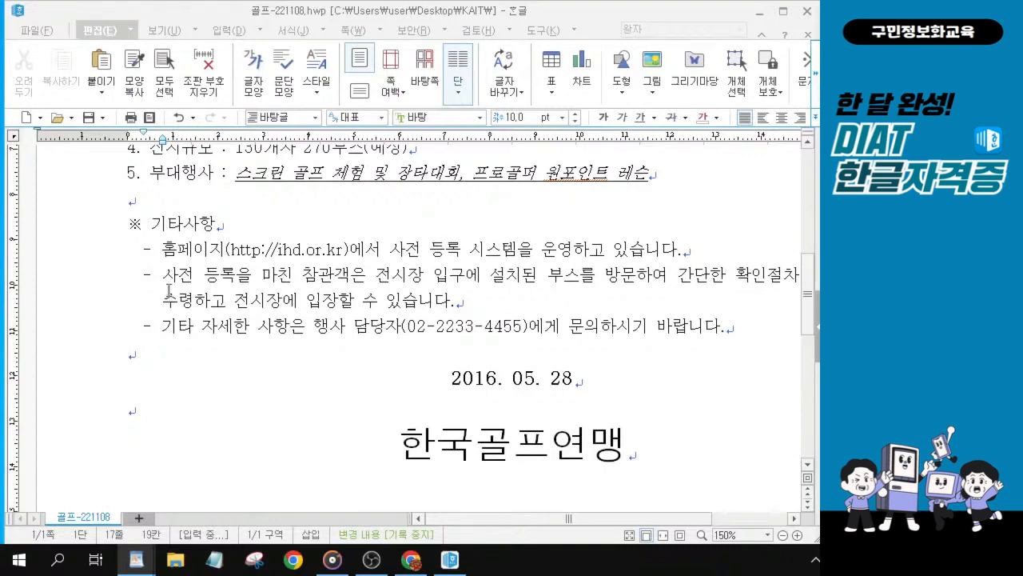
scroll(228, 216, "up", 5)
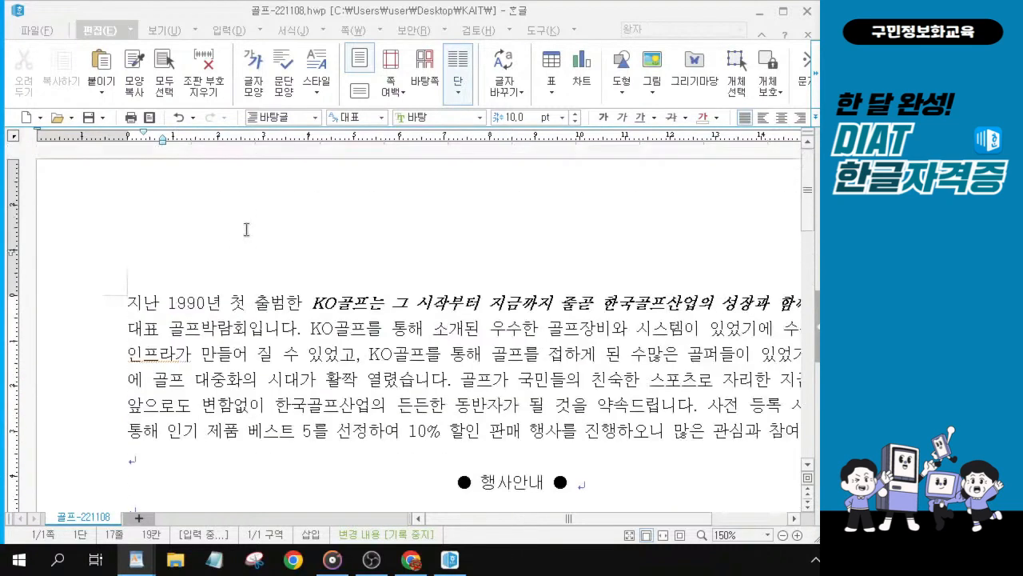
left_click(130, 303)
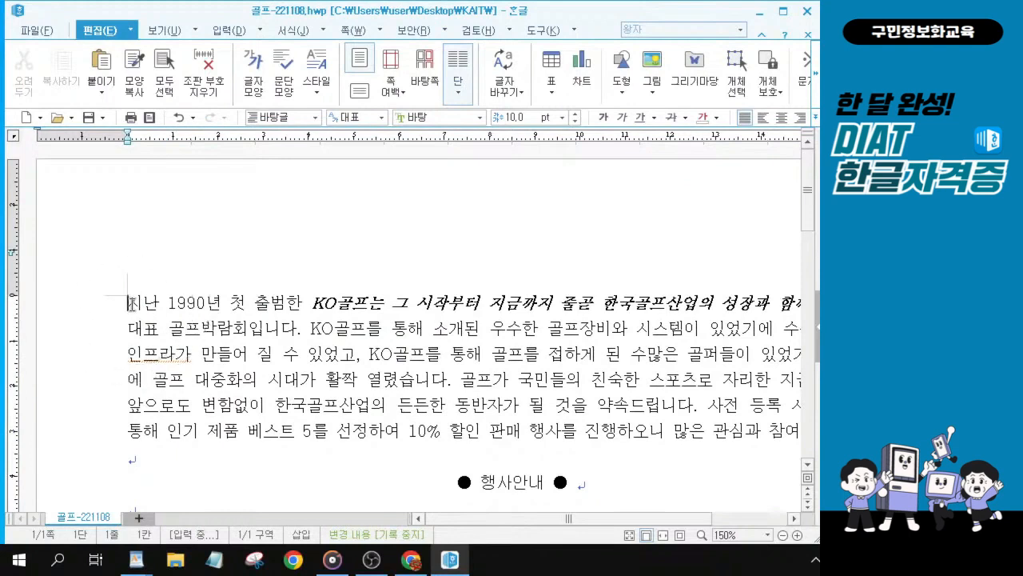
key("ctrl")
key("ctrl")
key("ctrl")
key("ctrl")
key("ctrl")
key("ctrl")
key("Return")
key("Return")
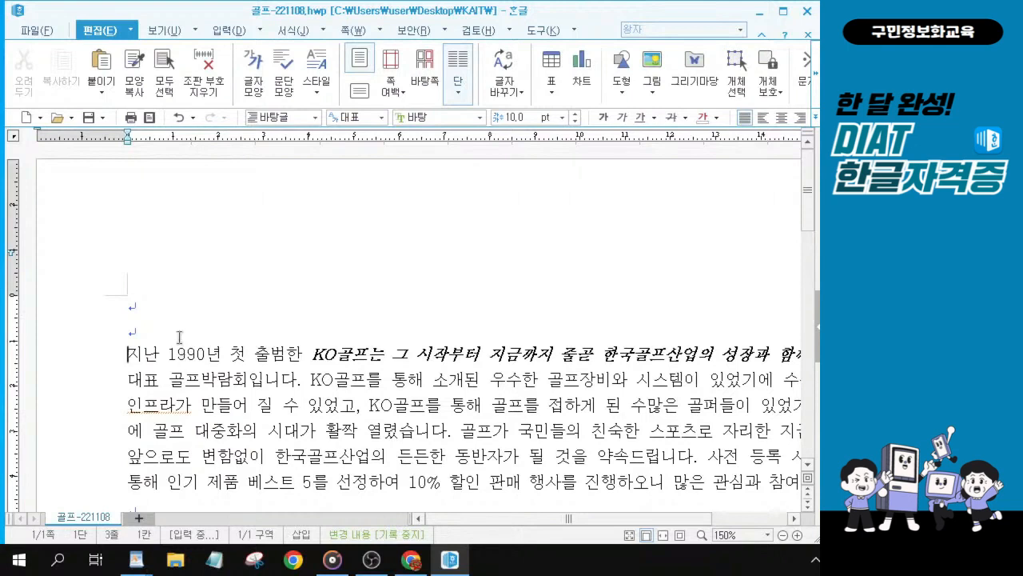
Step: Start a WordArt on the top blank line with the content 한국골프박람회
left_click(136, 302)
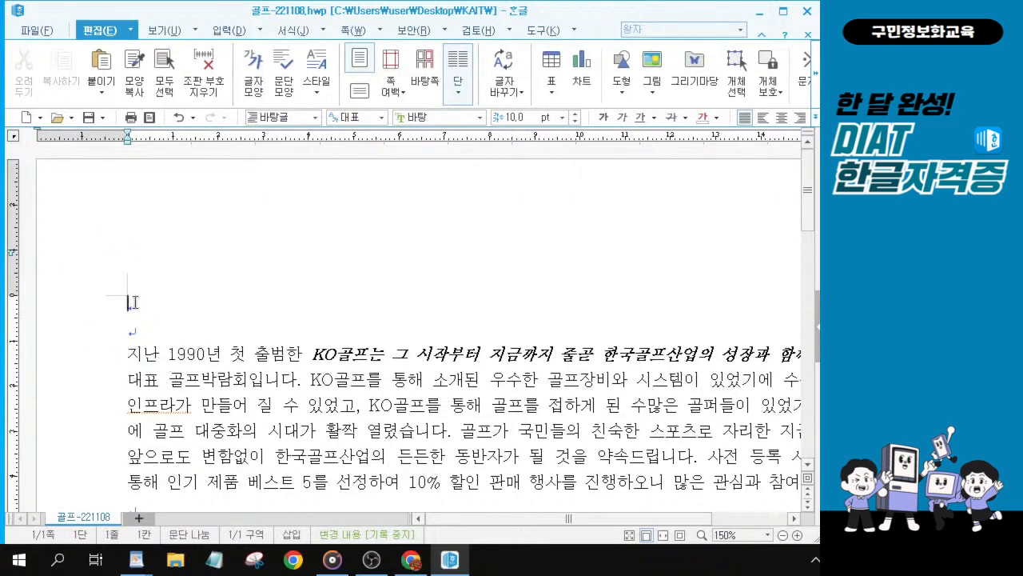
left_click(136, 302)
left_click(135, 303)
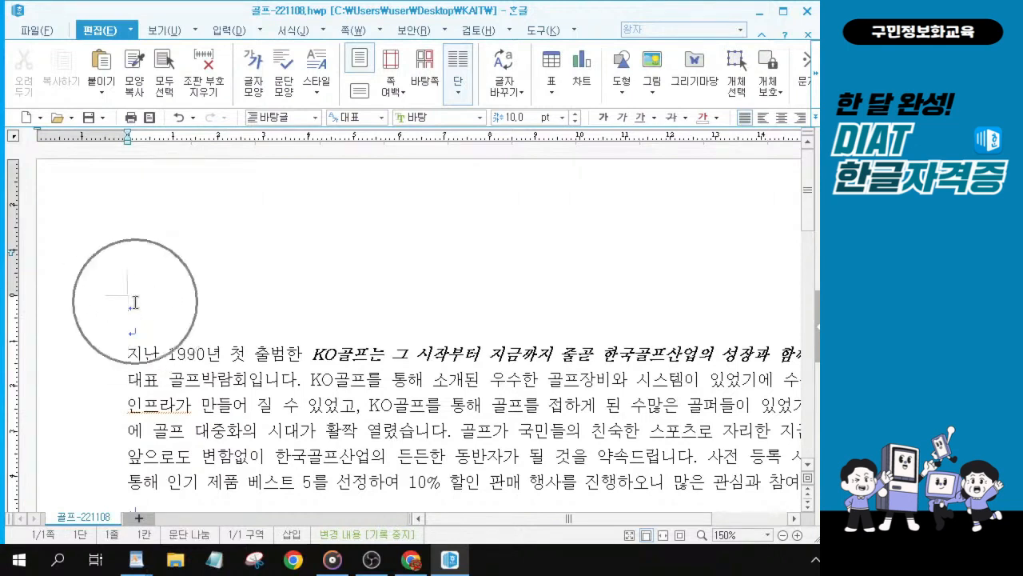
left_click(136, 310)
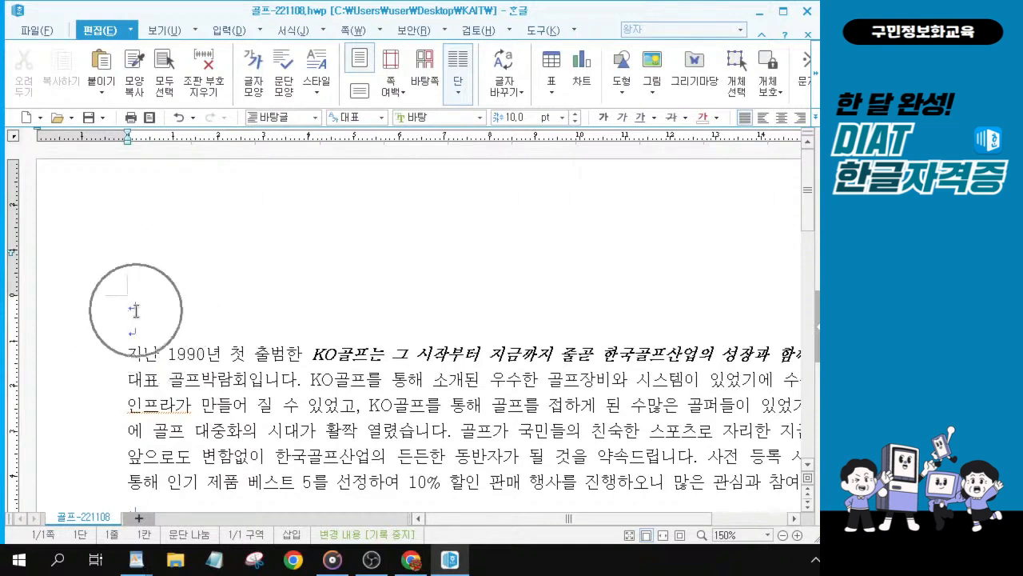
left_click(136, 310)
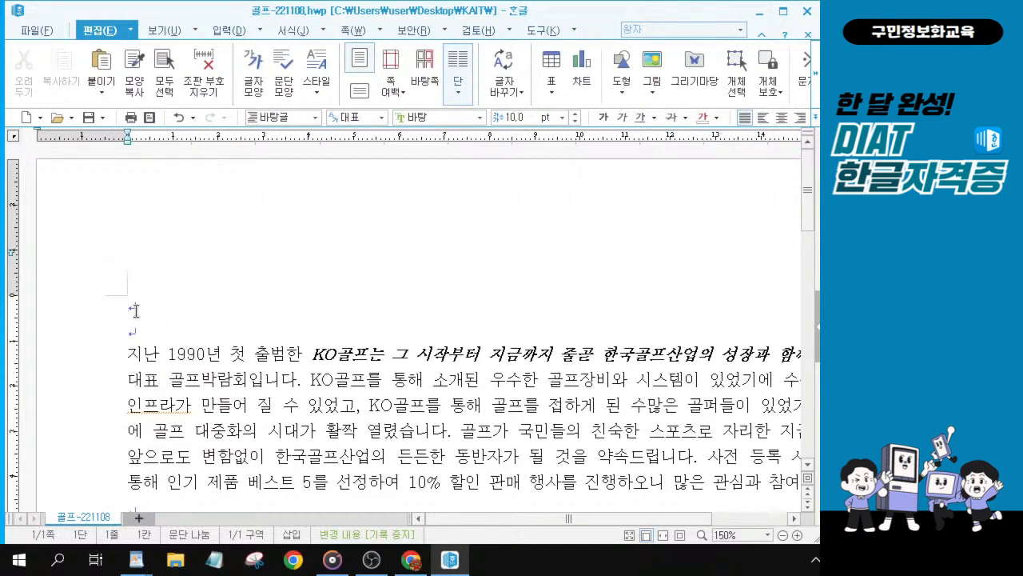
left_click(239, 39)
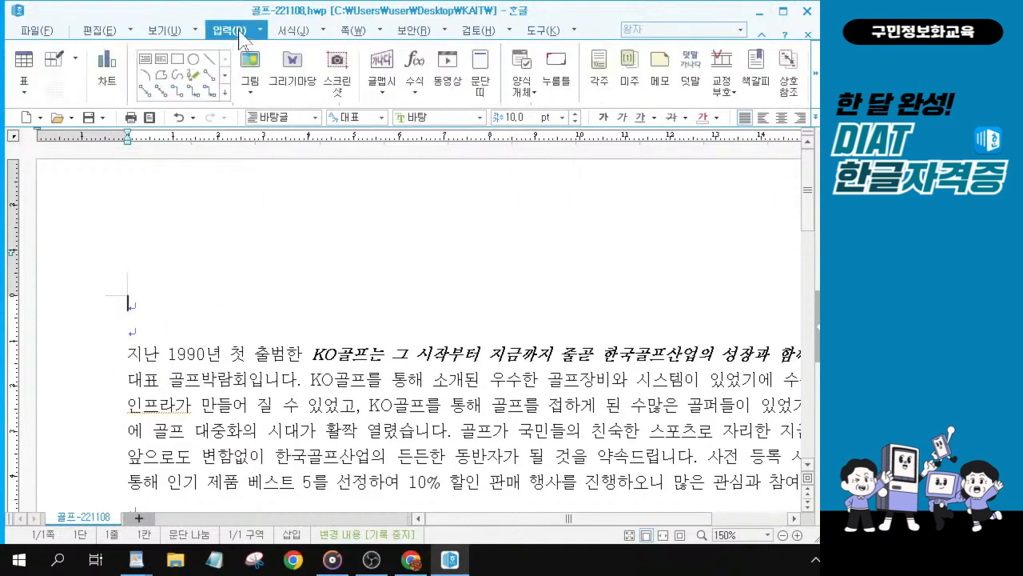
left_click(238, 40)
left_click(238, 39)
left_click(239, 38)
key("ctrl")
key("ctrl")
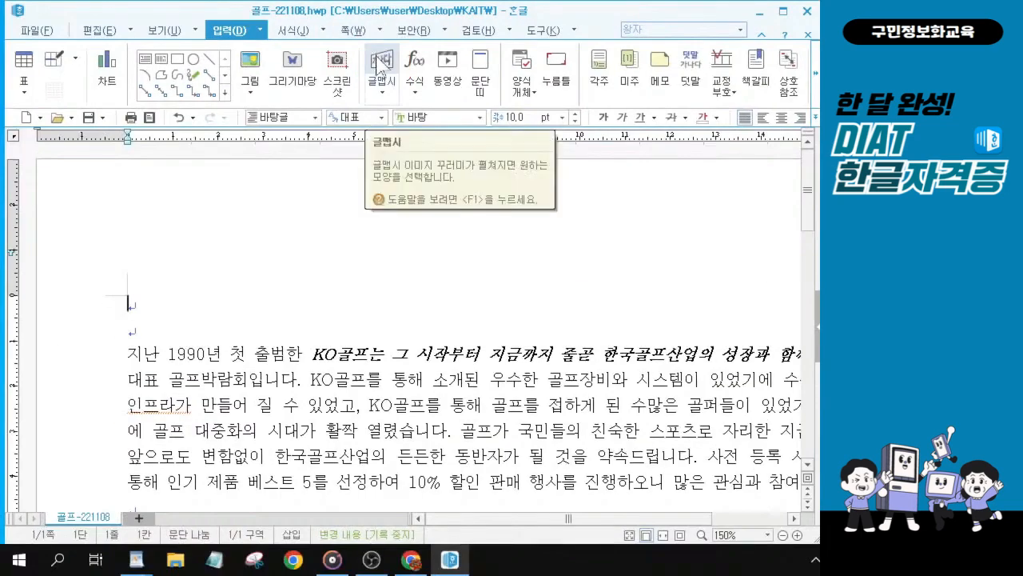
left_click(382, 67)
left_click(380, 66)
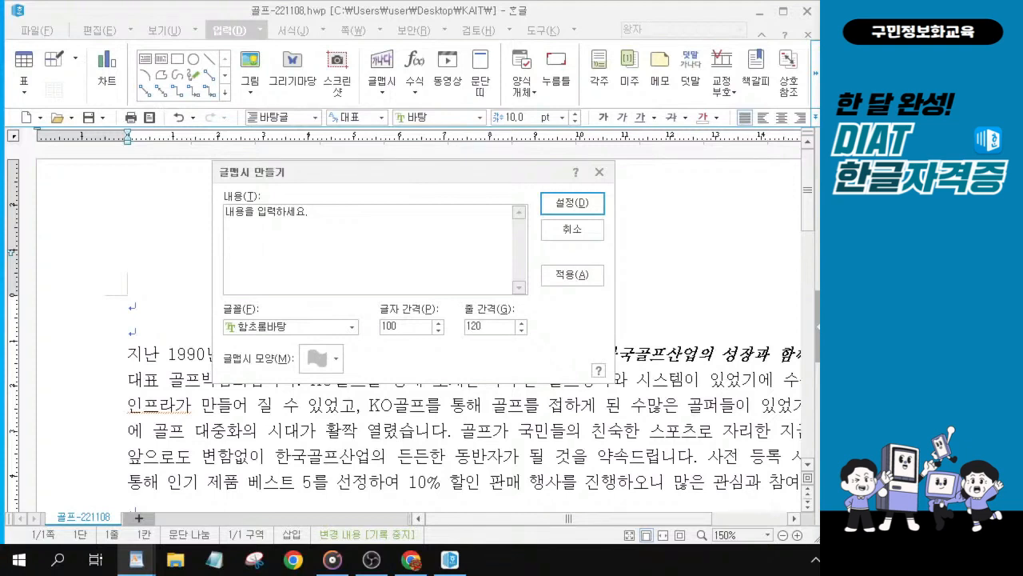
left_click_drag(308, 213, 161, 194)
type("한국골프")
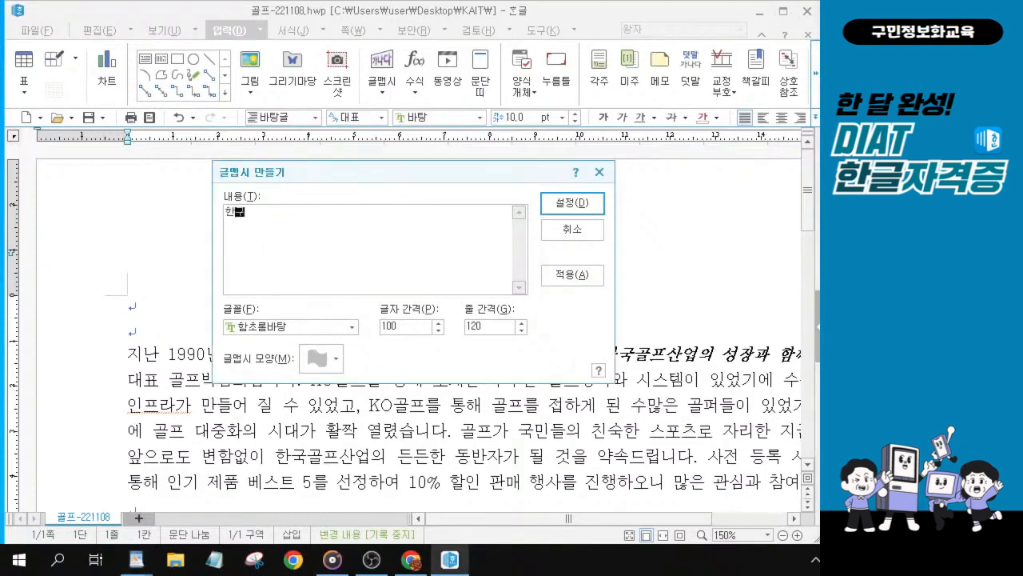
type("박람ㅎ")
key("BackSpace")
key("BackSpace")
type("람회")
key("alt+Tab")
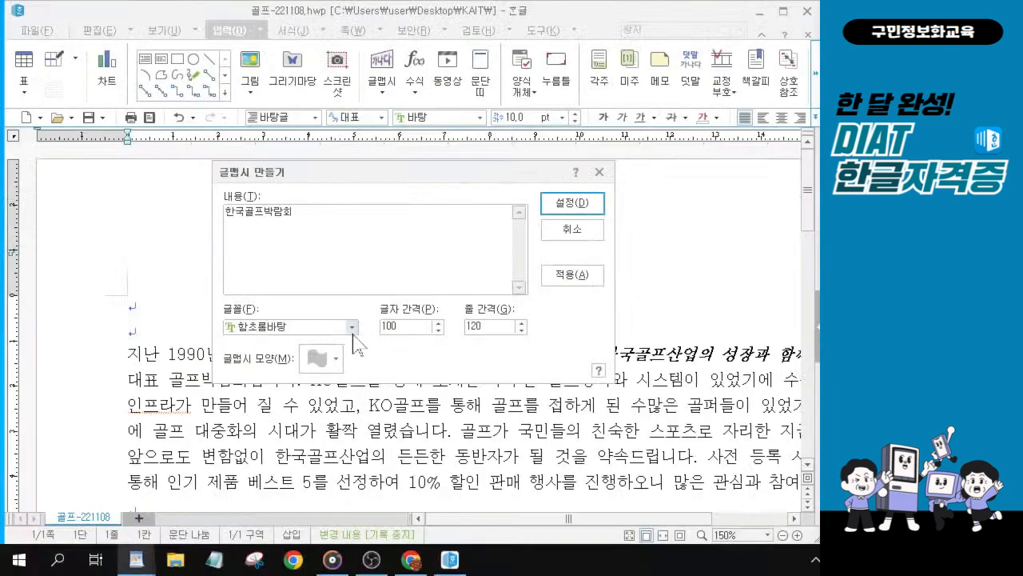
Step: Set the WordArt font to 휴먼옛체
left_click(351, 327)
left_click(352, 327)
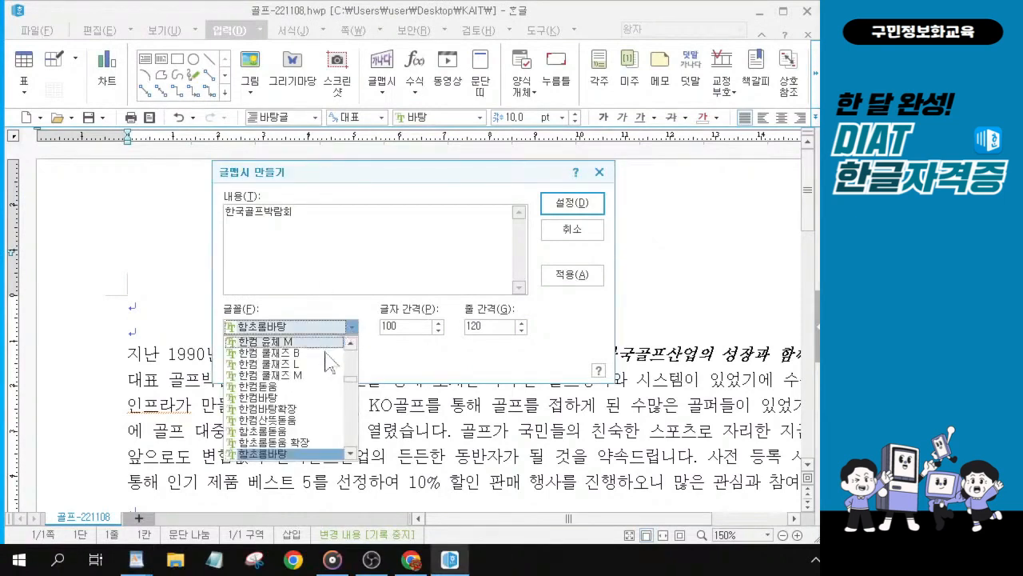
key("ctrl")
scroll(294, 454, "down", 2)
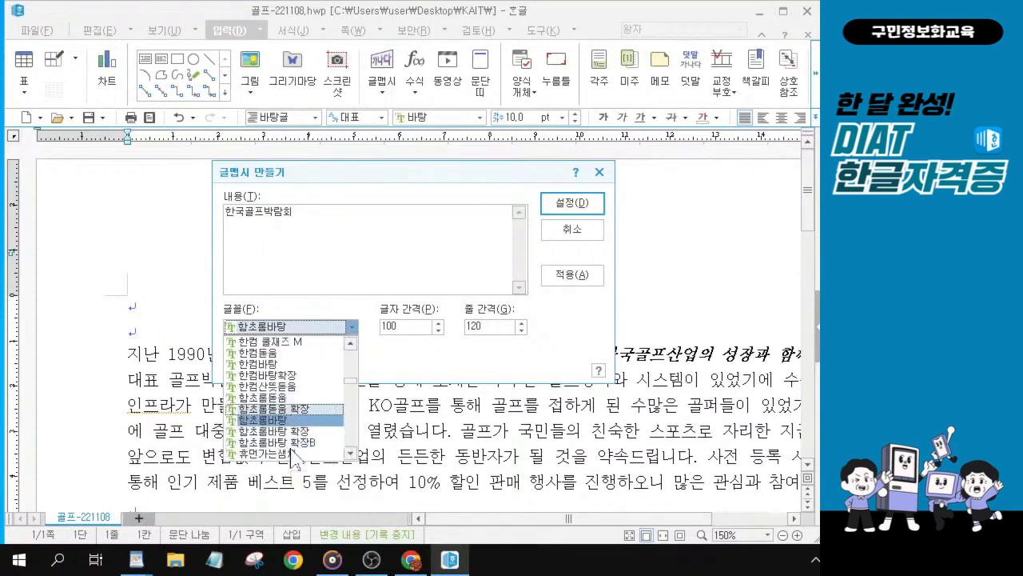
scroll(302, 421, "down", 1)
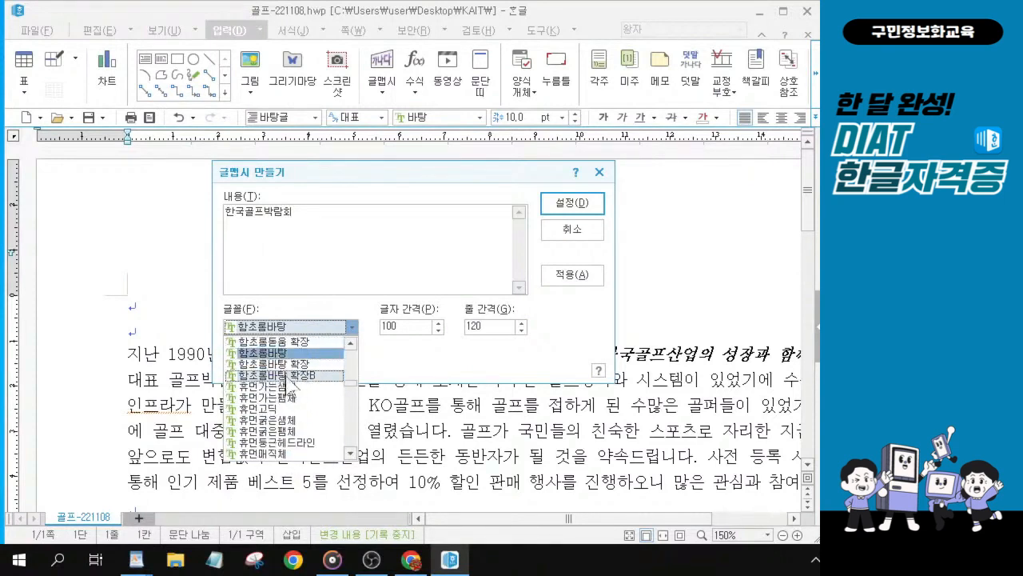
scroll(294, 402, "down", 2)
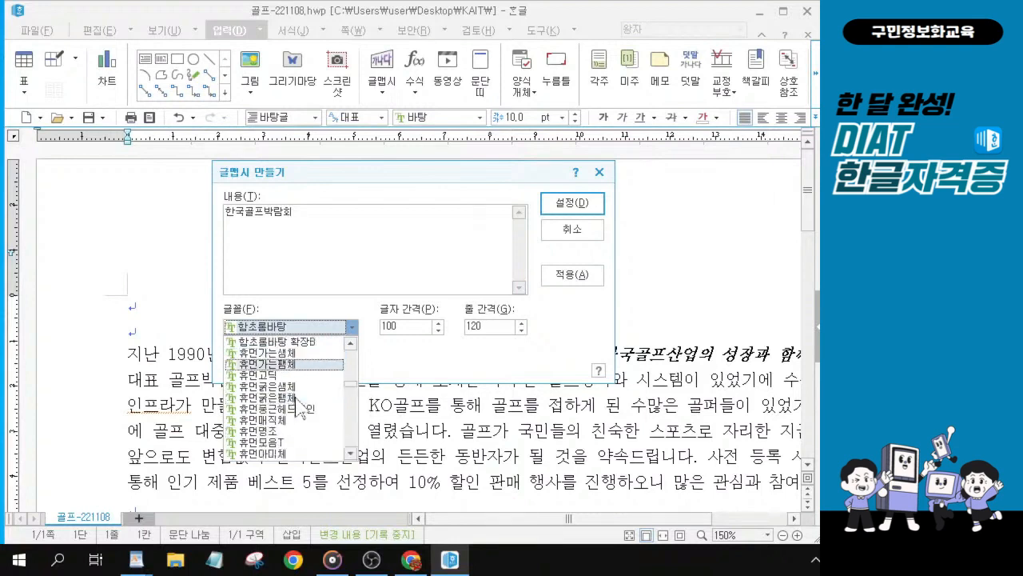
scroll(293, 413, "down", 1)
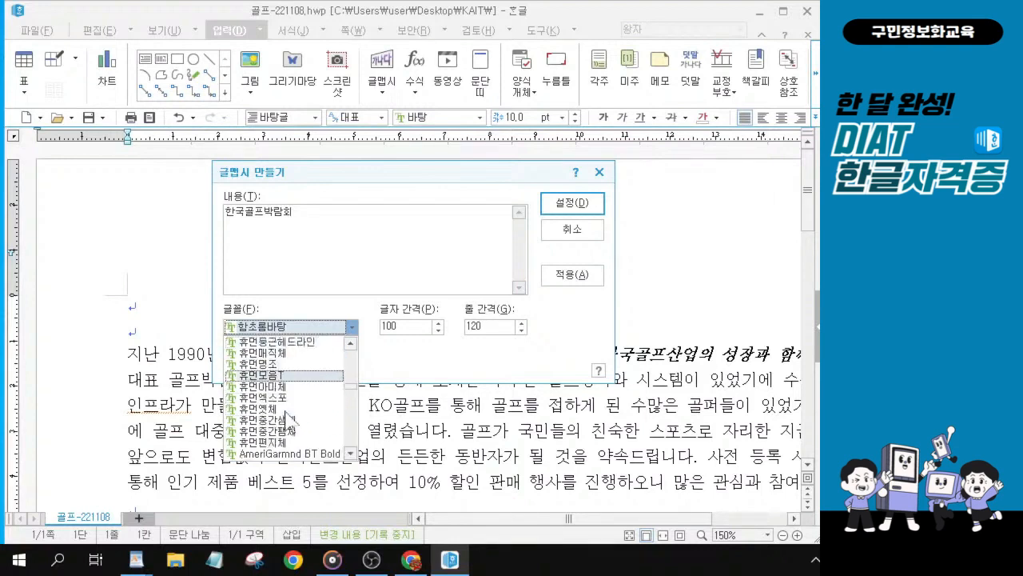
scroll(291, 390, "down", 1)
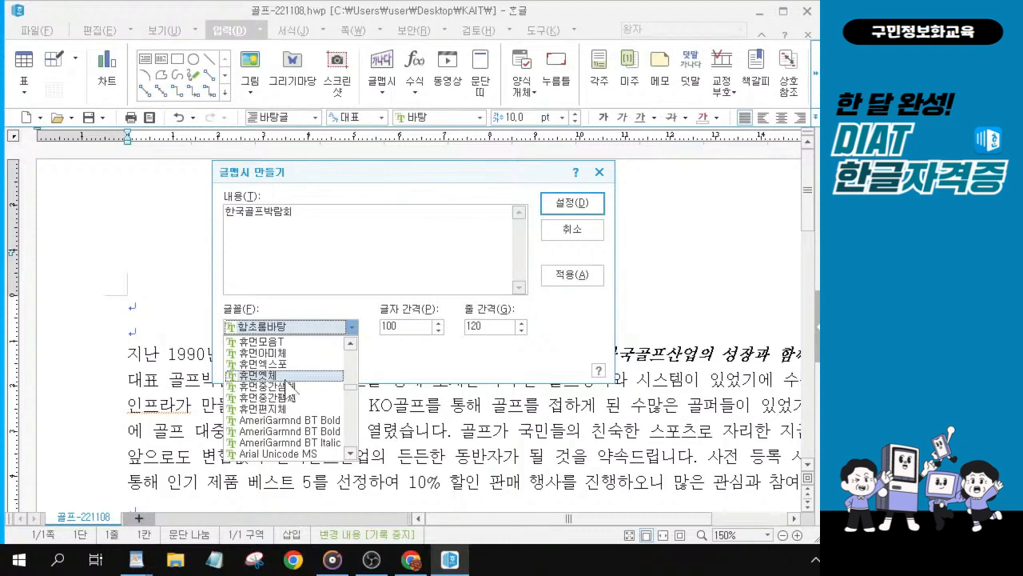
left_click(285, 376)
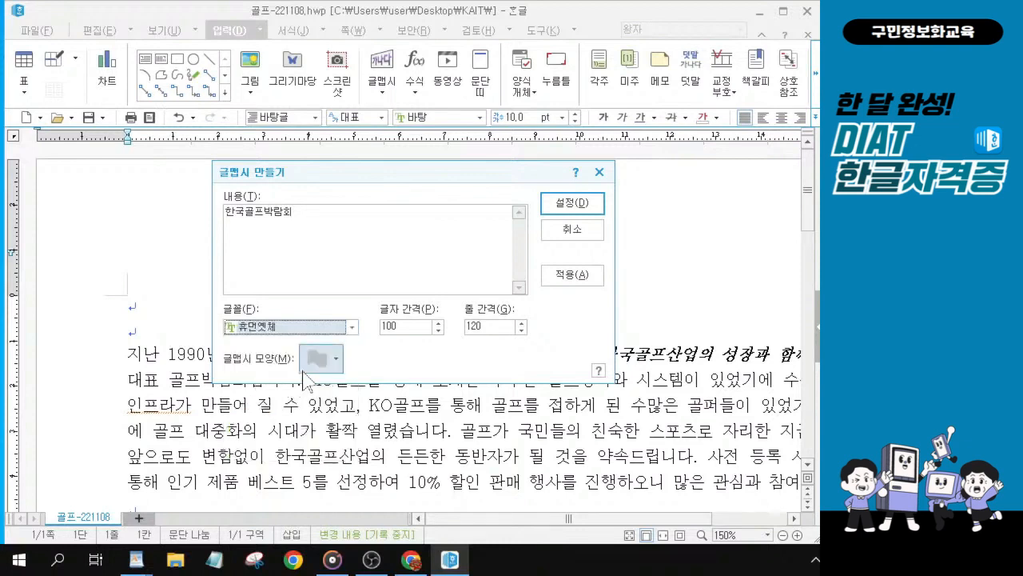
Step: Choose an arched WordArt shape and create the WordArt
left_click(323, 364)
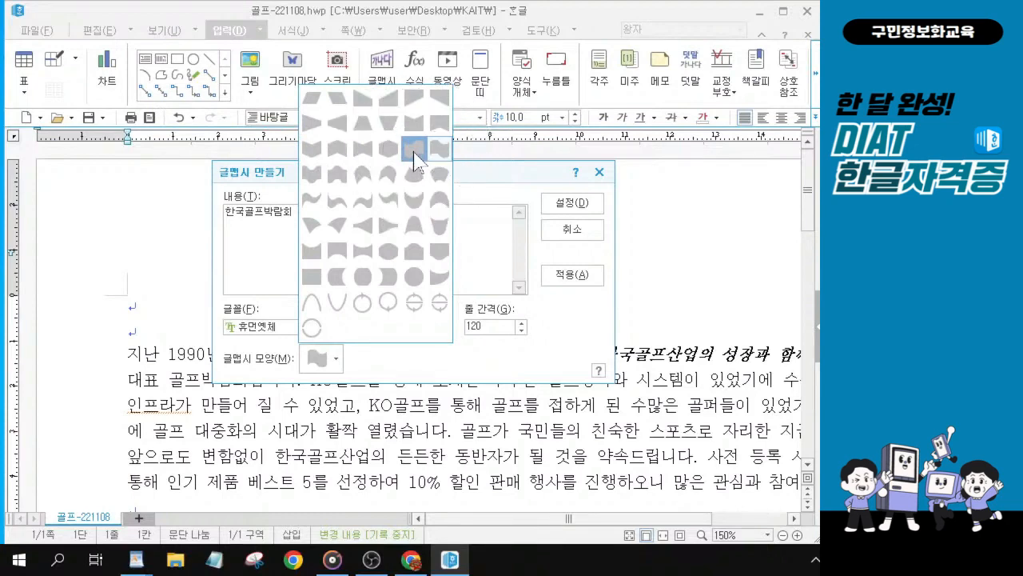
left_click(415, 155)
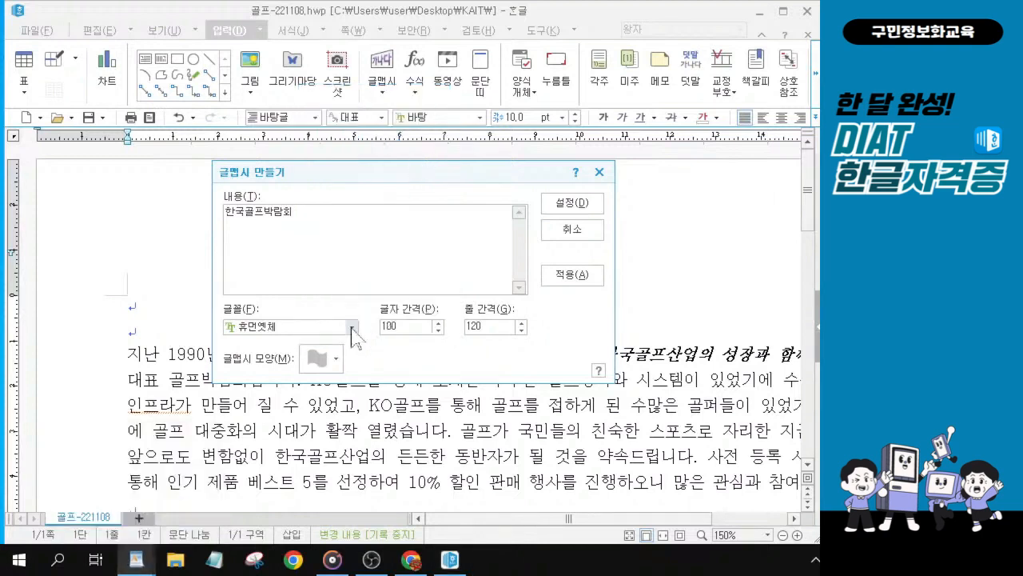
left_click(320, 359)
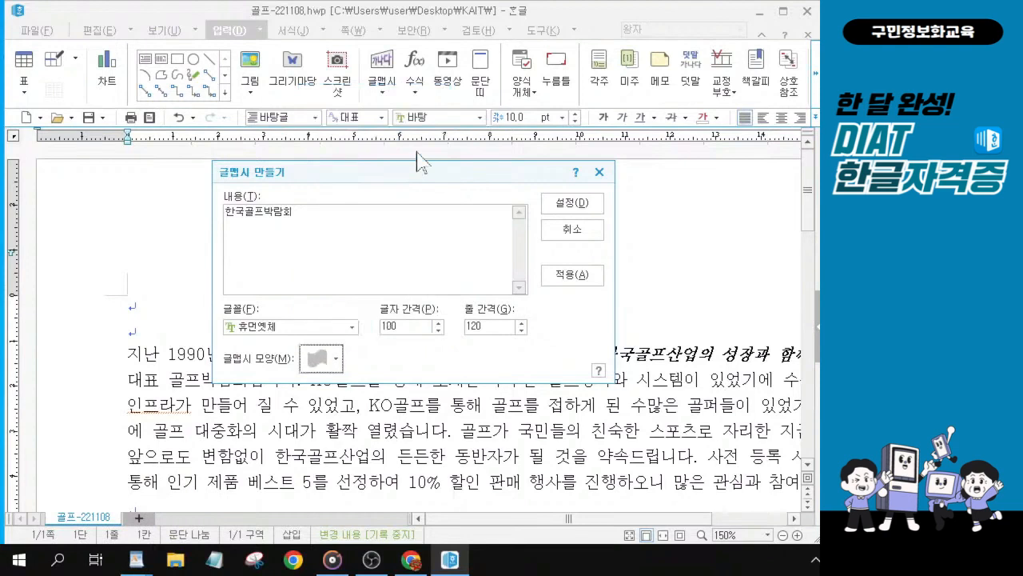
left_click(324, 360)
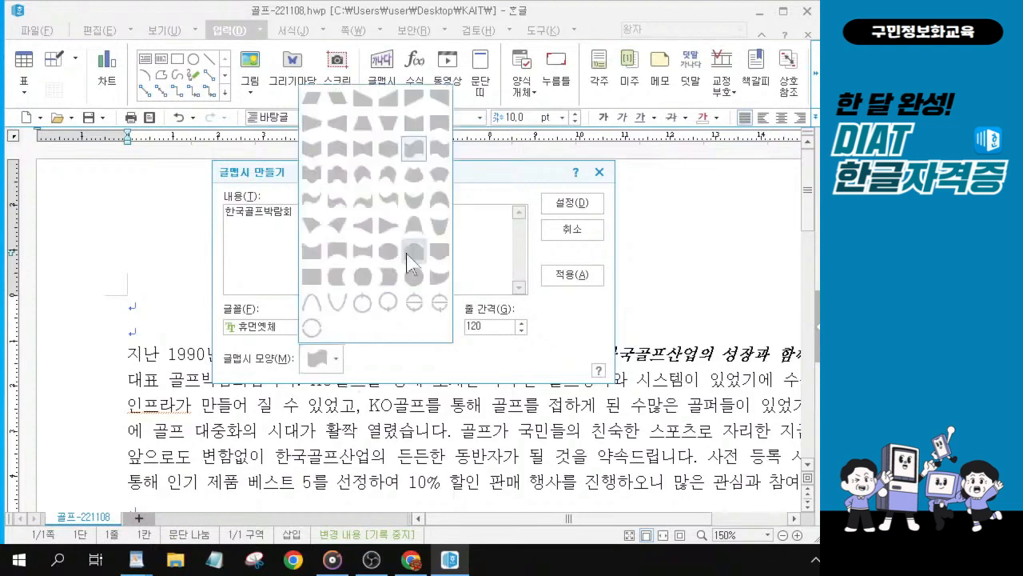
left_click(412, 154)
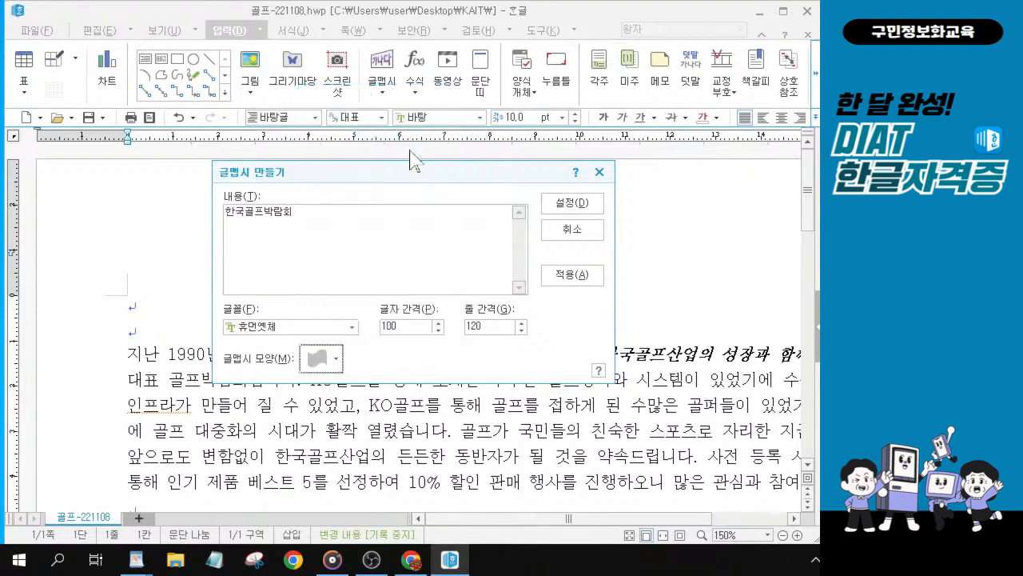
left_click(570, 205)
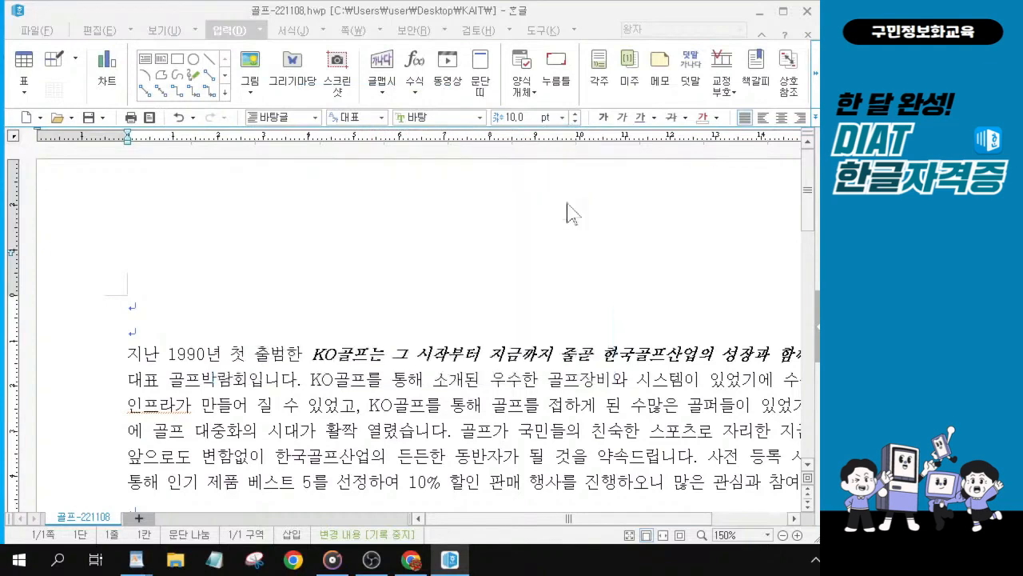
key("alt+Tab")
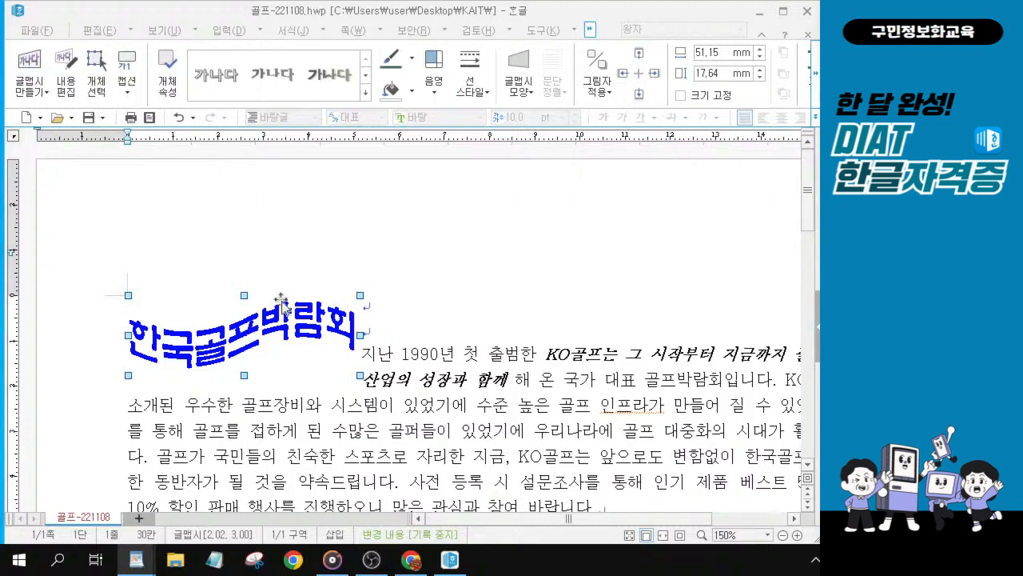
Step: Set the WordArt size to 100 mm wide and 20 mm high and make it treated as a character
left_click(272, 338)
double_click(272, 339)
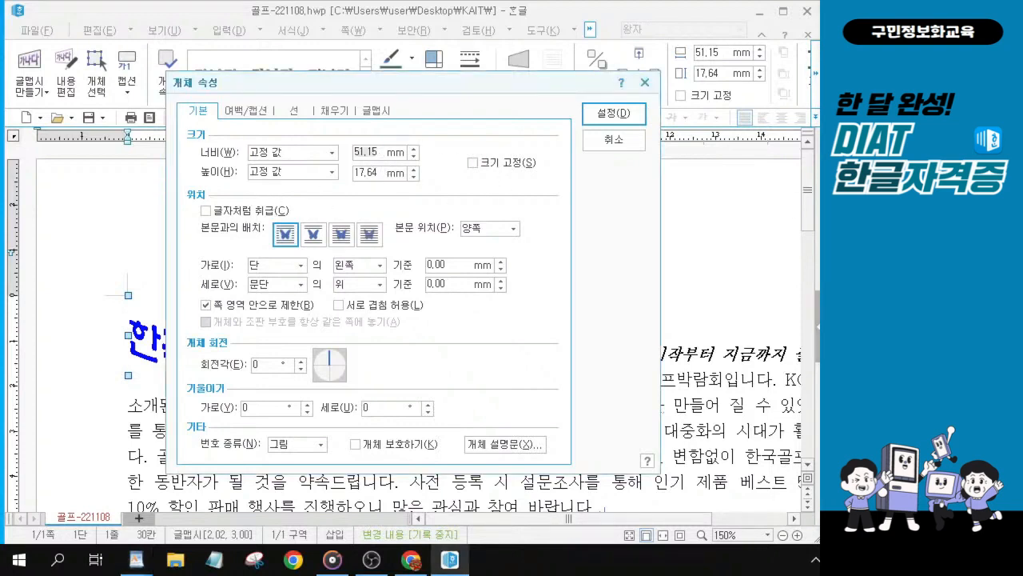
type("100")
key("Tab")
type("20")
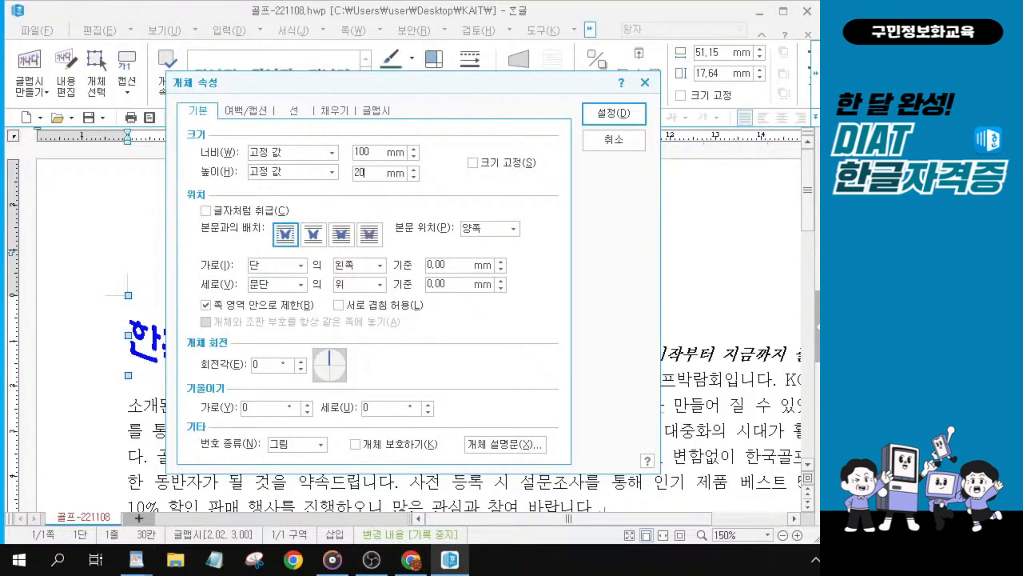
left_click(223, 211)
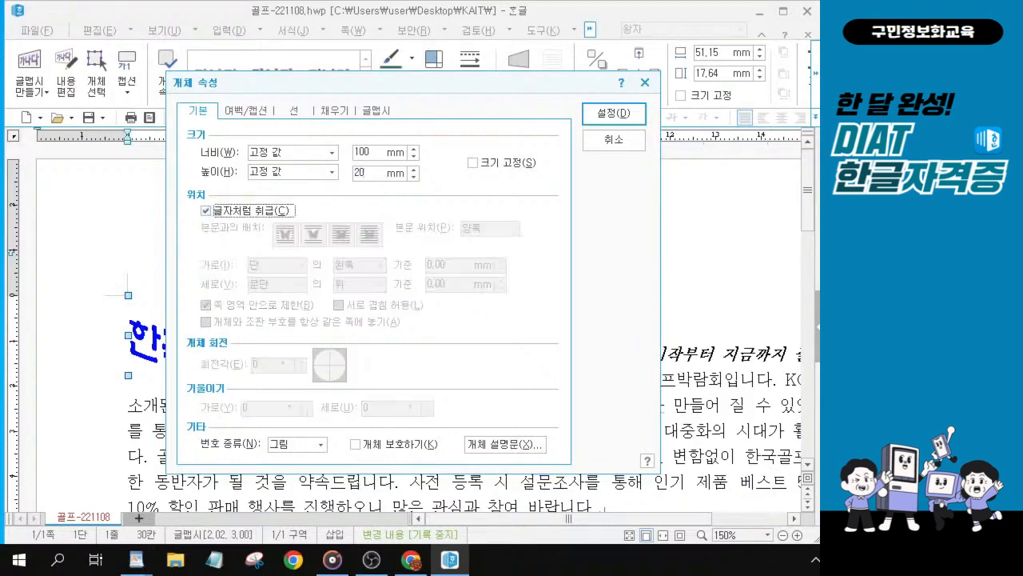
key("alt+Tab")
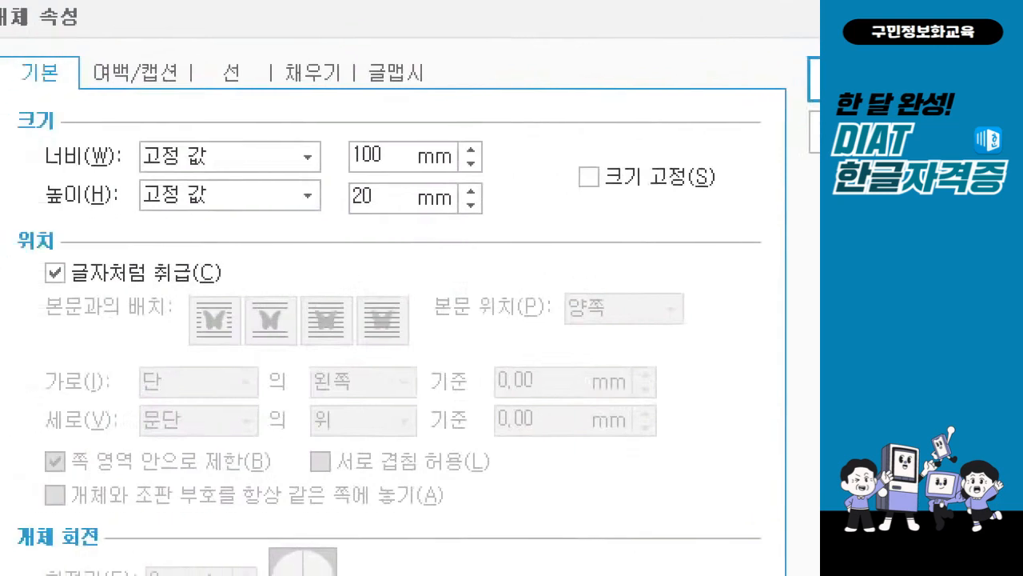
left_click(286, 154)
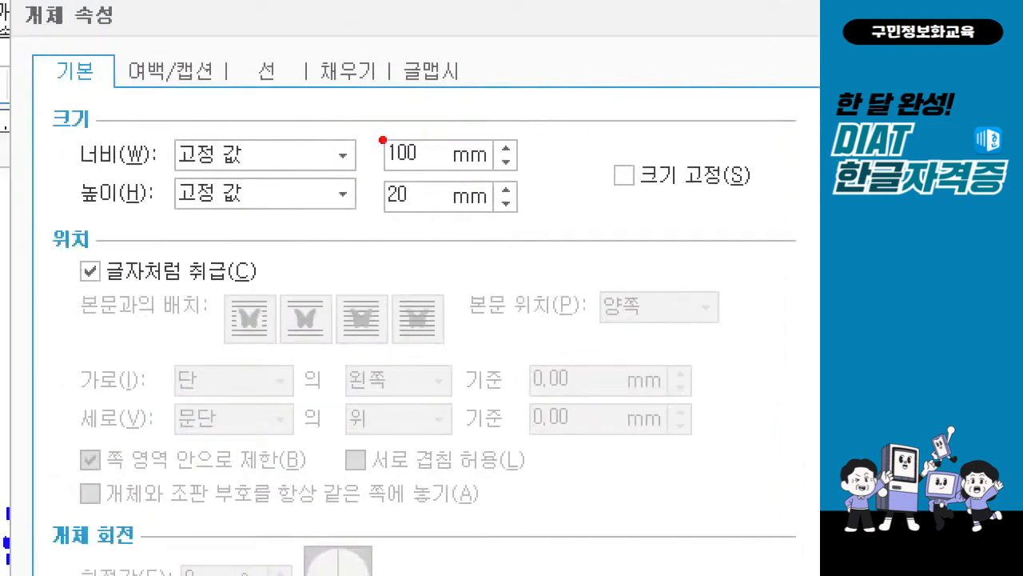
mouse_move(334, 136)
left_mouse_down()
mouse_move(363, 157)
mouse_move(471, 192)
mouse_move(526, 232)
left_mouse_up()
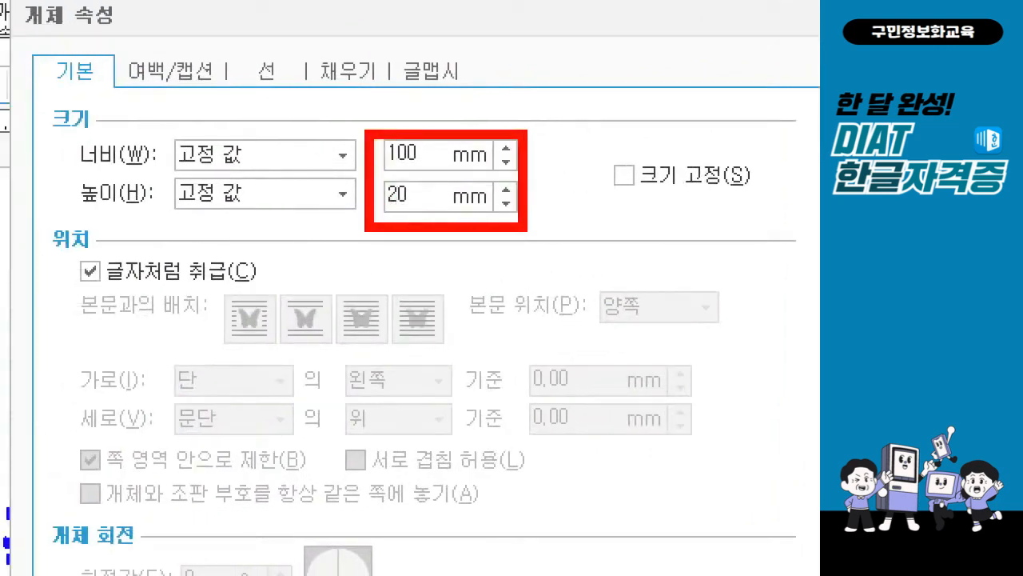
left_click_drag(60, 246, 283, 296)
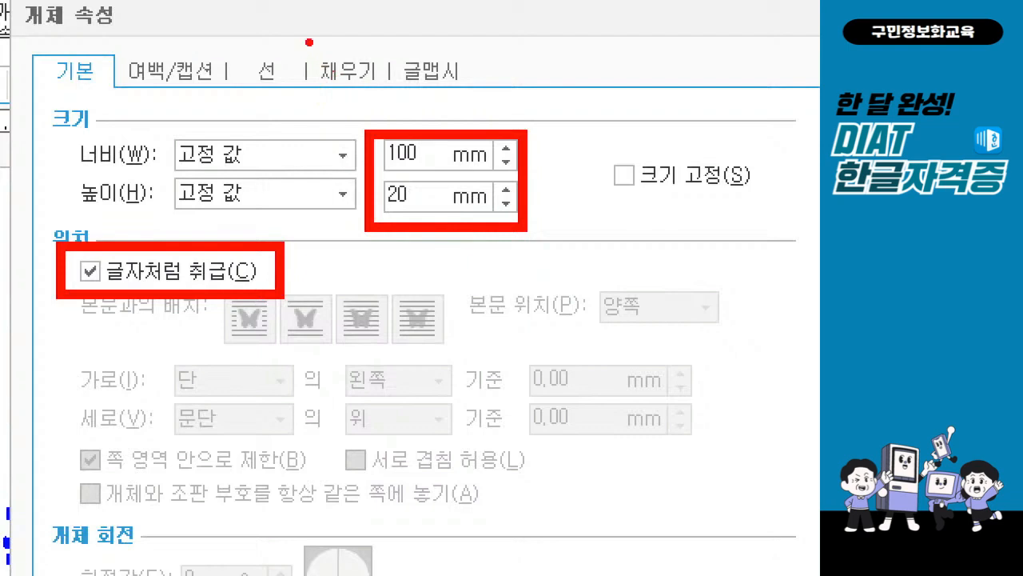
left_click_drag(308, 38, 391, 97)
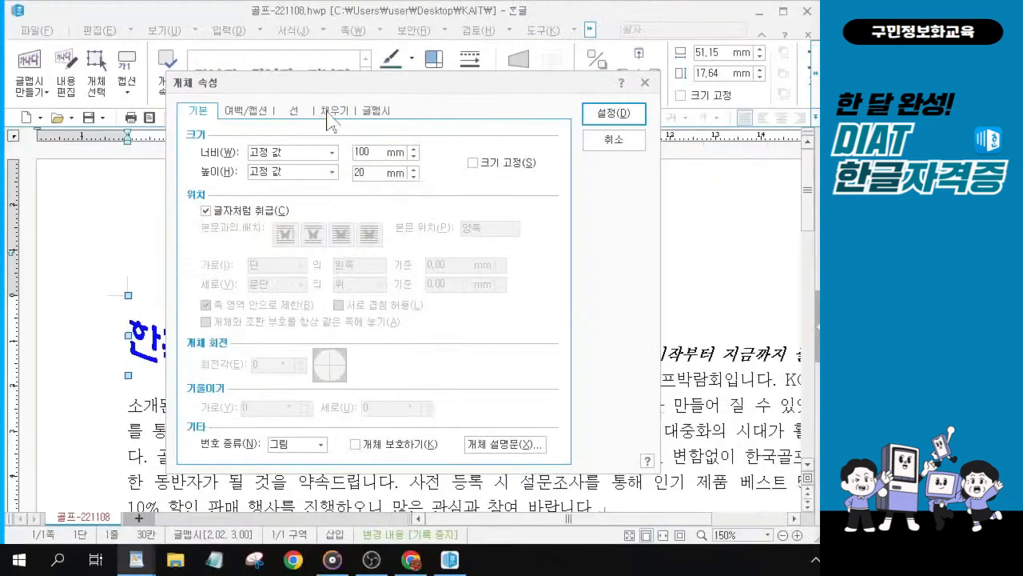
Step: Change the WordArt's face fill colour to red and apply the properties
left_click(334, 112)
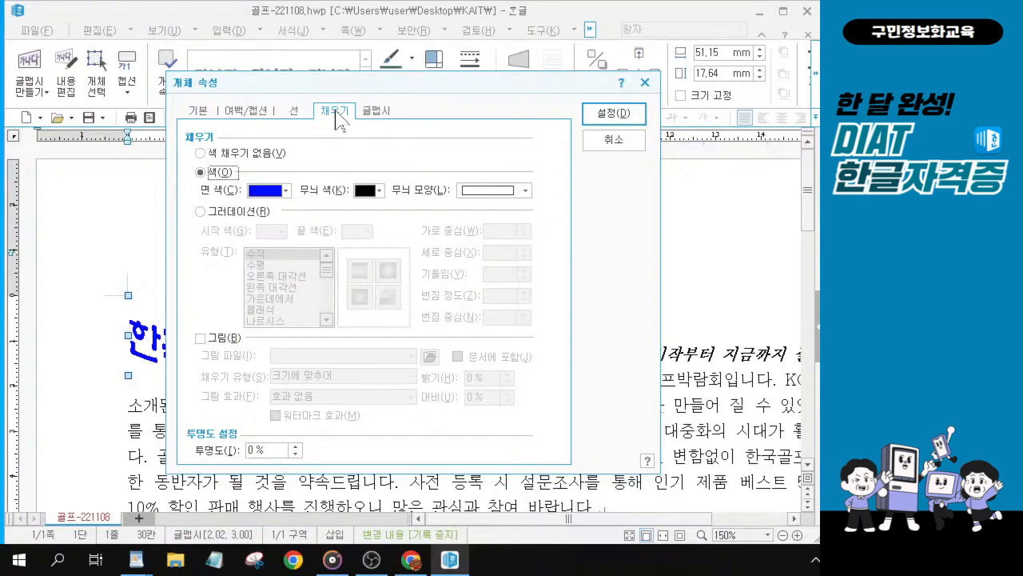
left_click(286, 191)
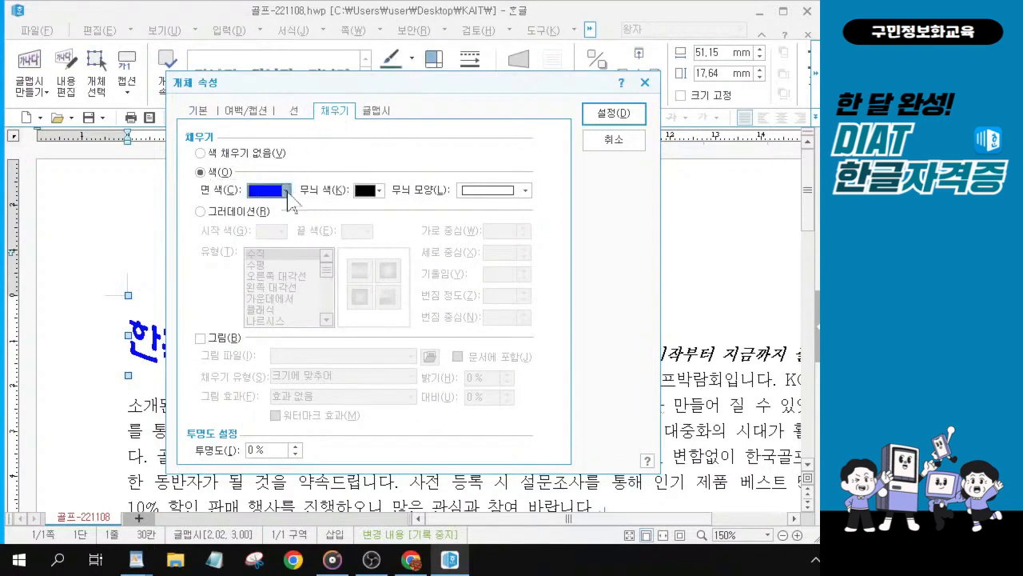
left_click(287, 193)
left_click(286, 194)
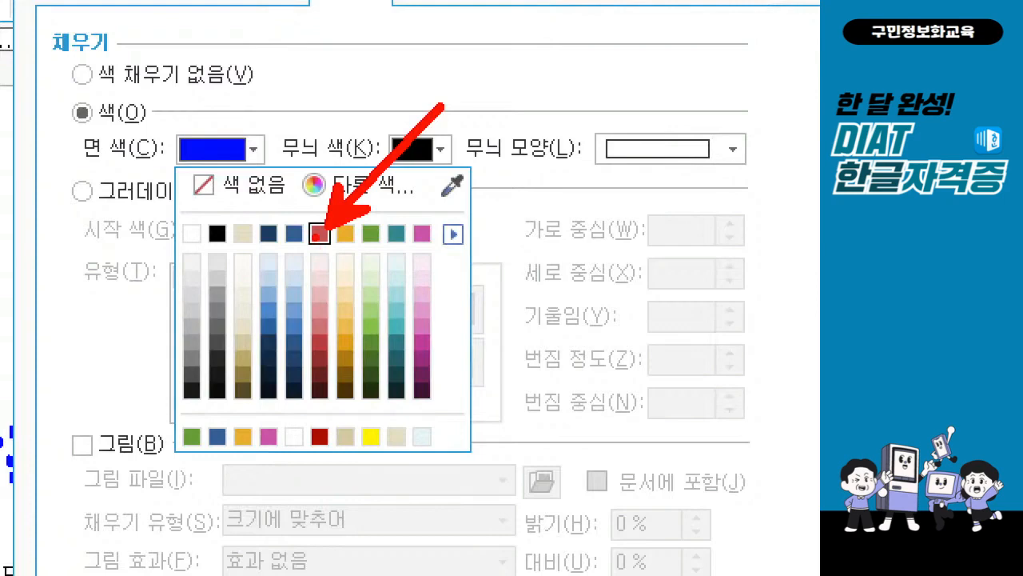
key("Escape")
left_click(287, 192)
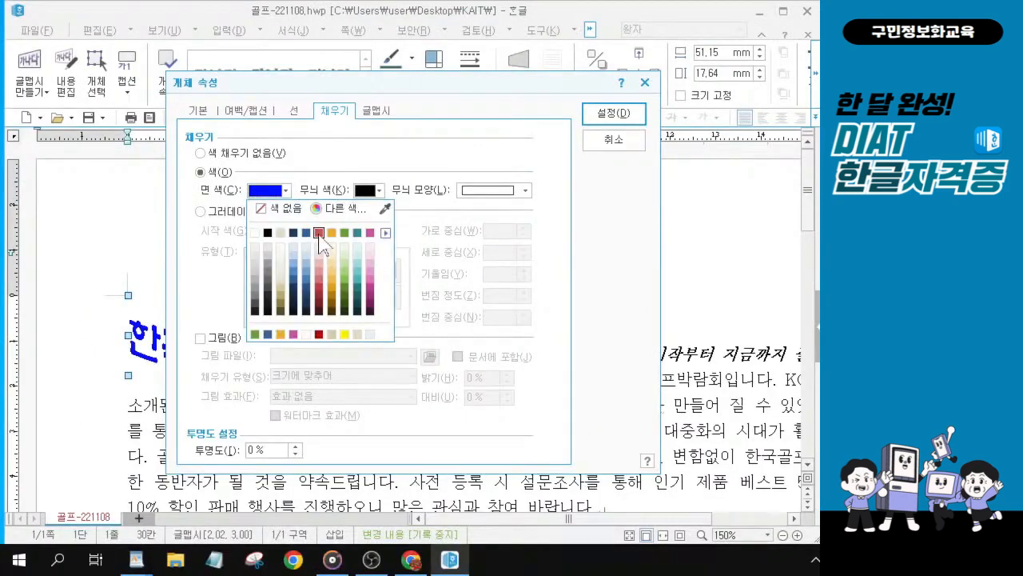
left_click(319, 233)
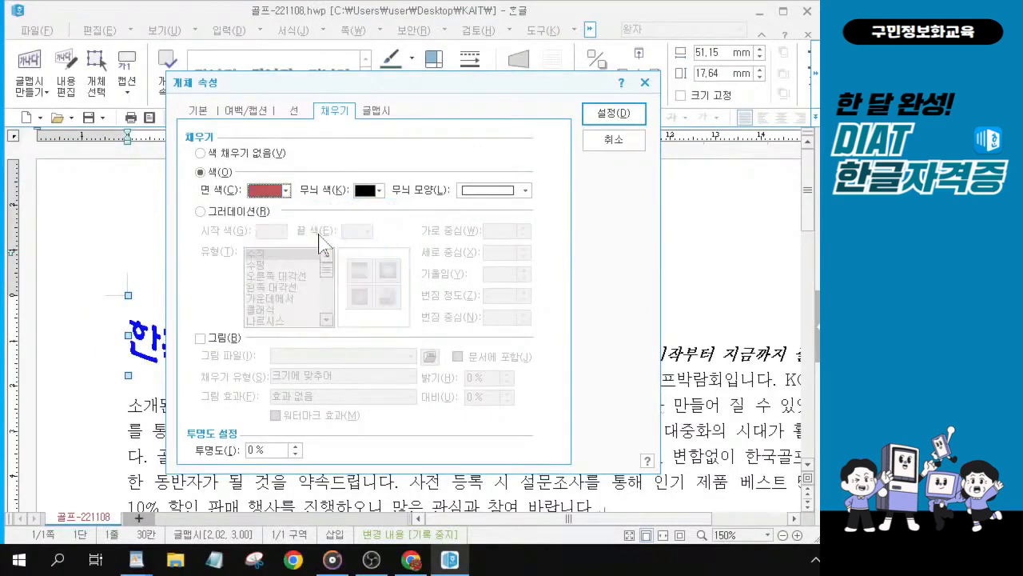
left_click(626, 112)
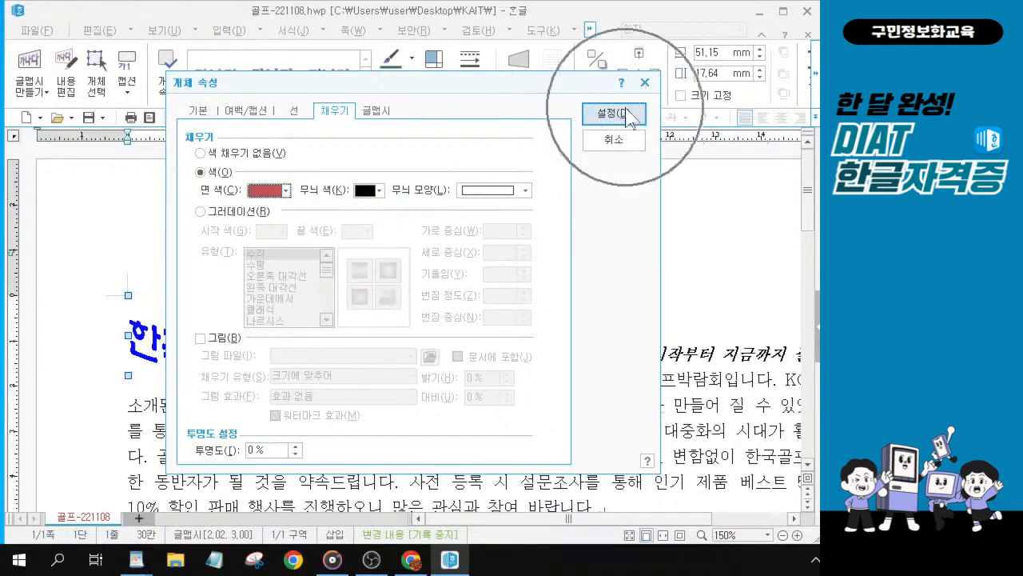
left_click(626, 114)
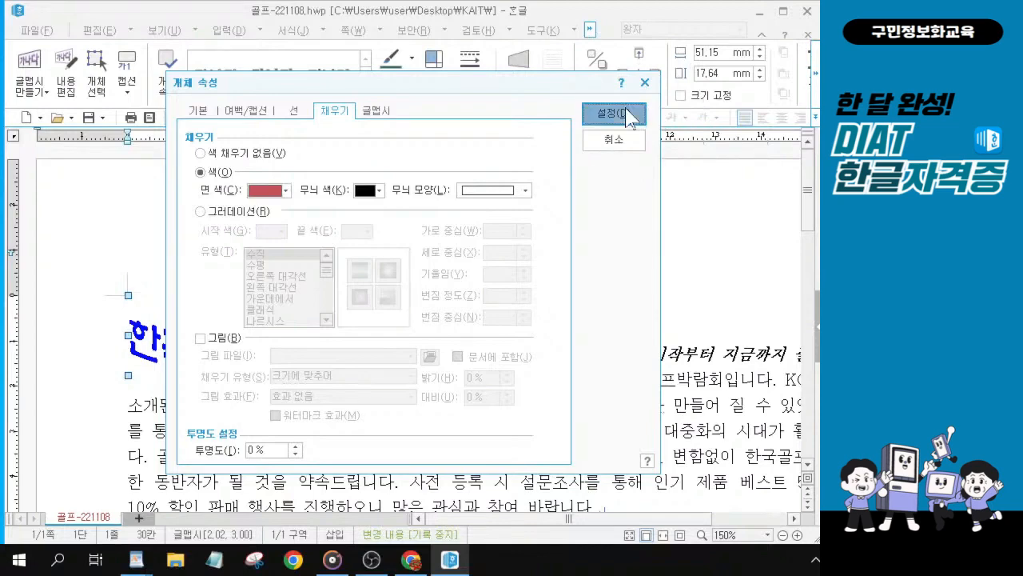
left_click(626, 114)
Step: Center-align the line containing the WordArt title
left_click(601, 369)
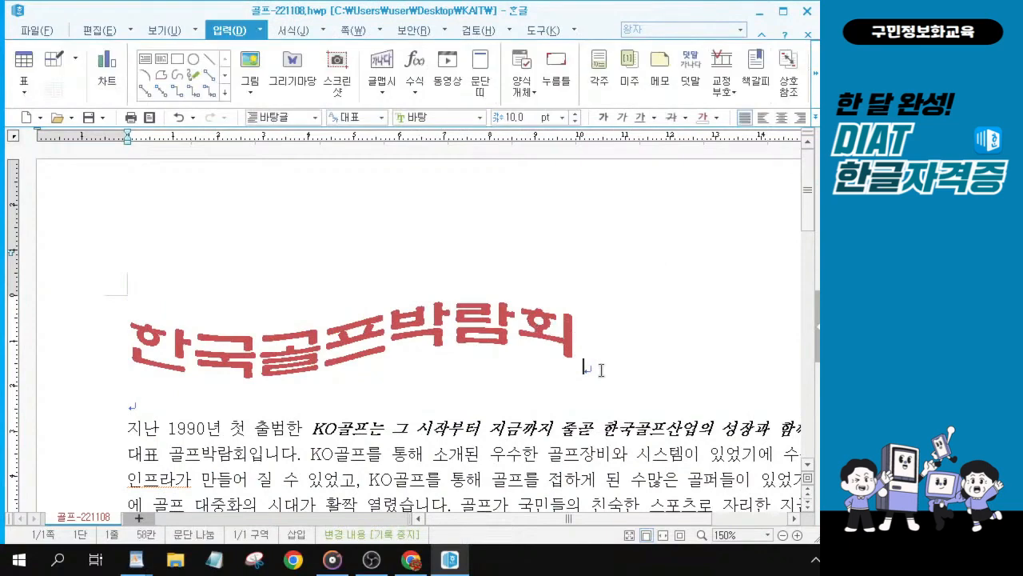
key("alt+Tab")
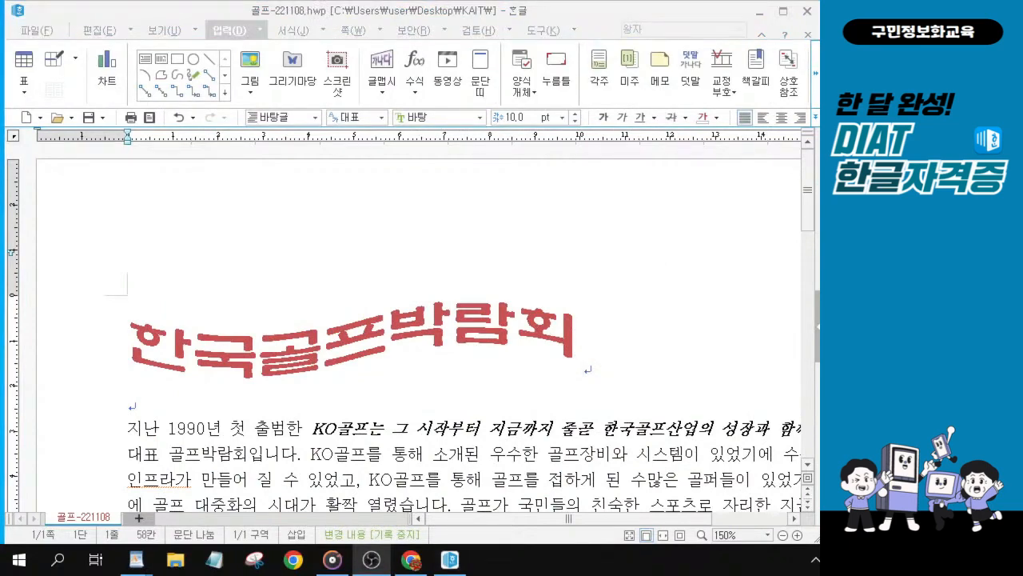
left_click(590, 369)
key("ctrl")
key("ctrl")
key("ctrl")
key("ctrl")
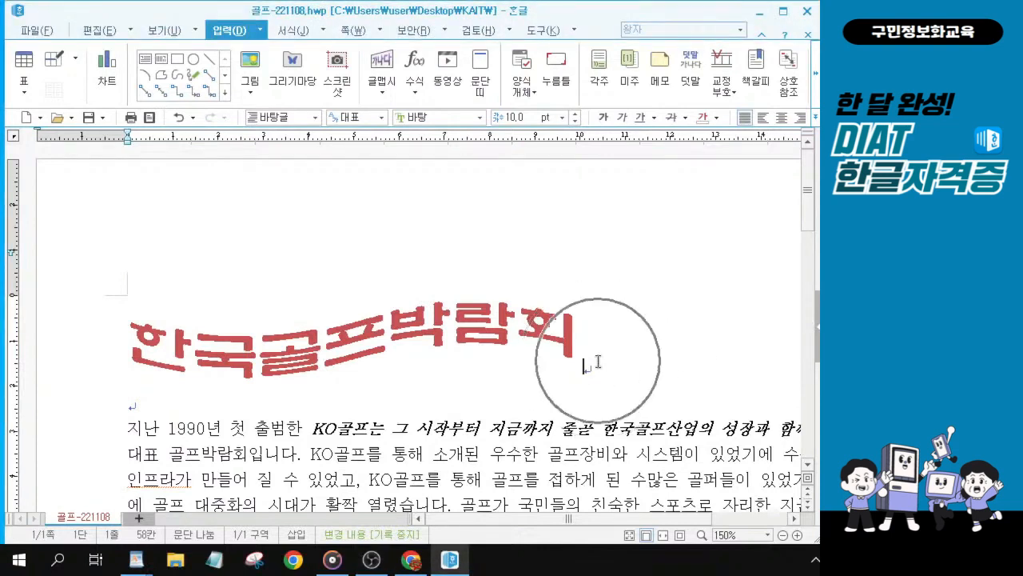
key("ctrl")
key("ctrl")
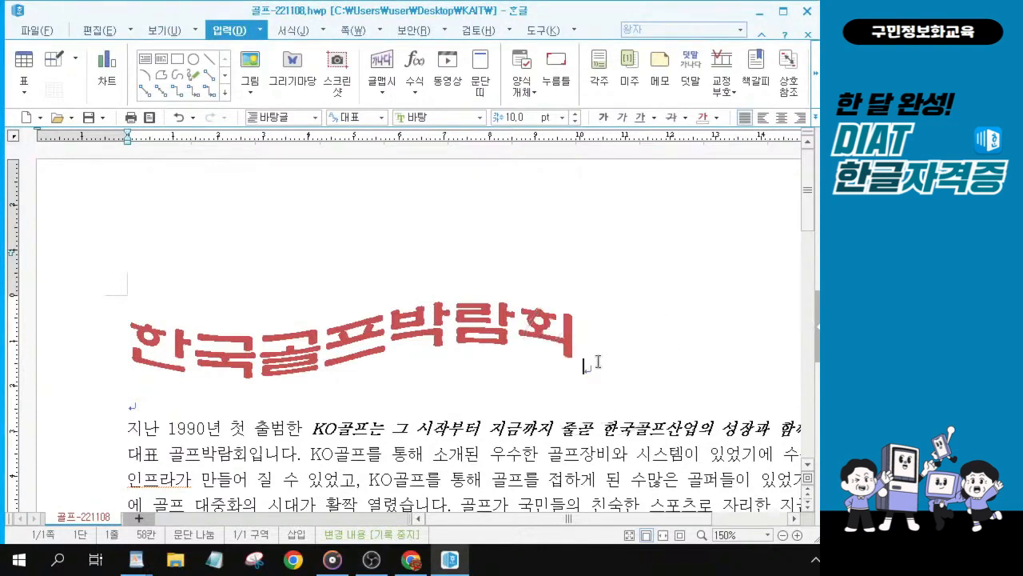
key("ctrl")
key("ctrl")
key("ctrl")
key("ctrl")
left_click(783, 119)
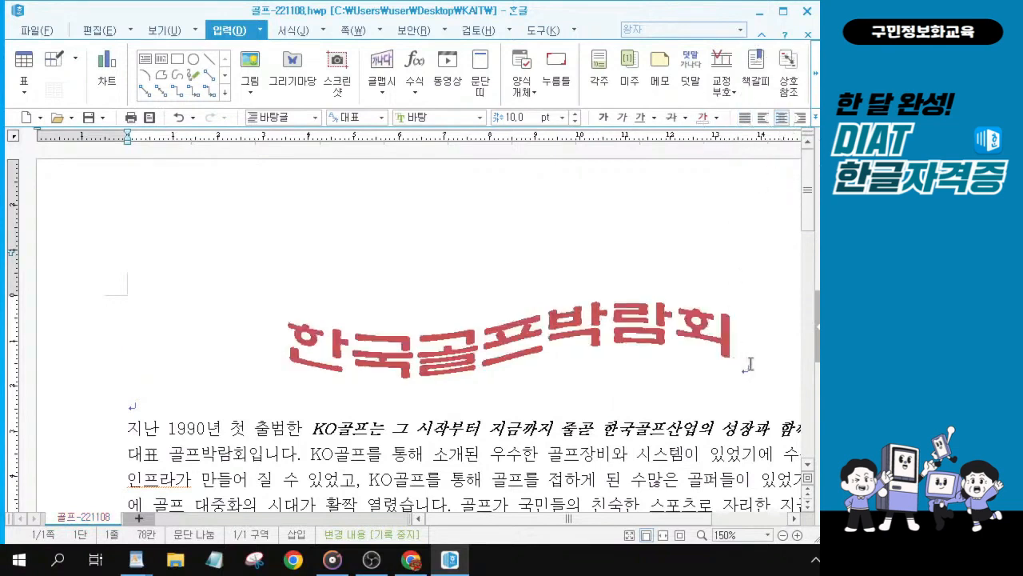
key("ctrl")
key("alt+Tab")
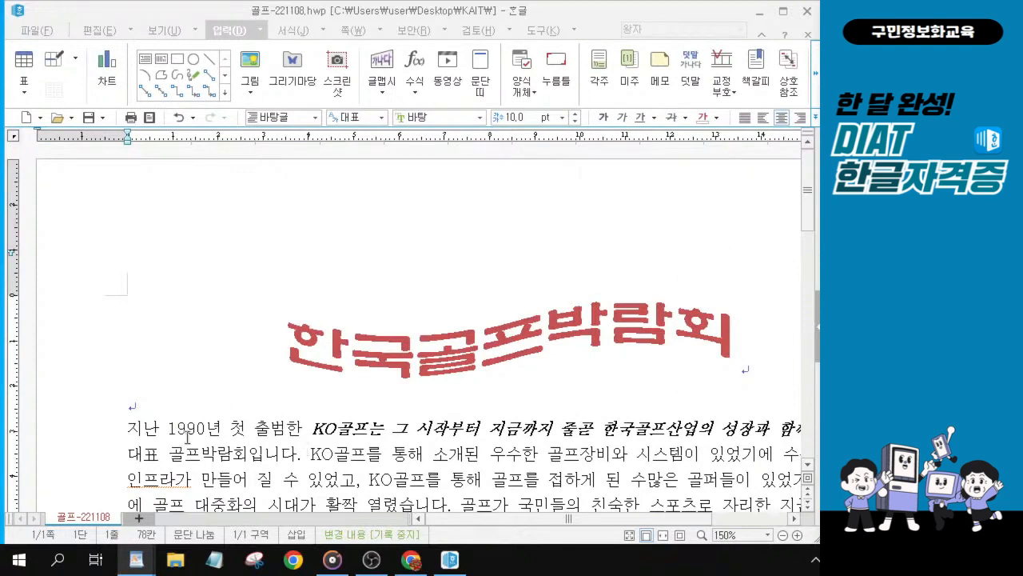
Step: Create a header applied to both pages with no preset layout
left_click(746, 374)
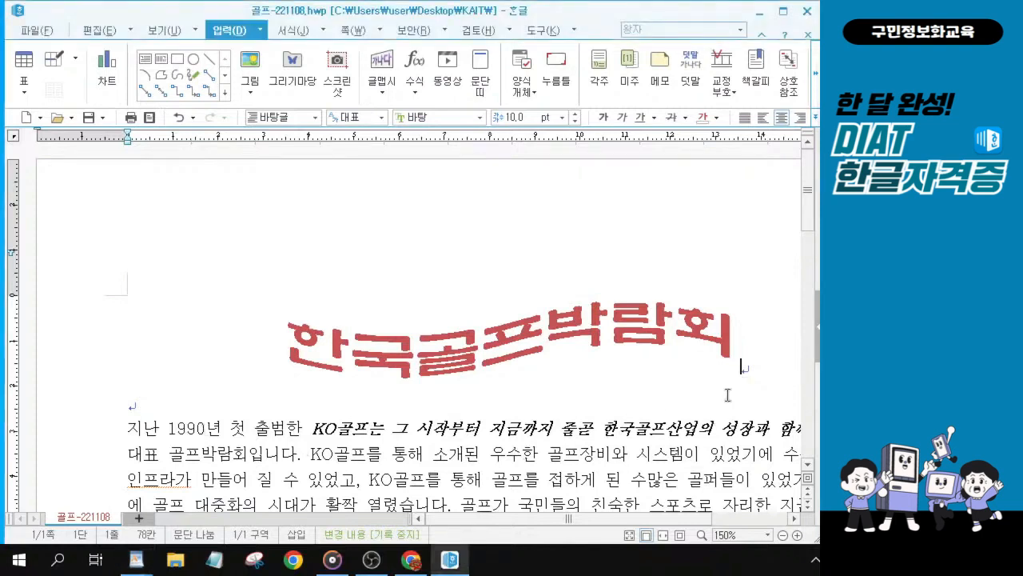
left_click(352, 31)
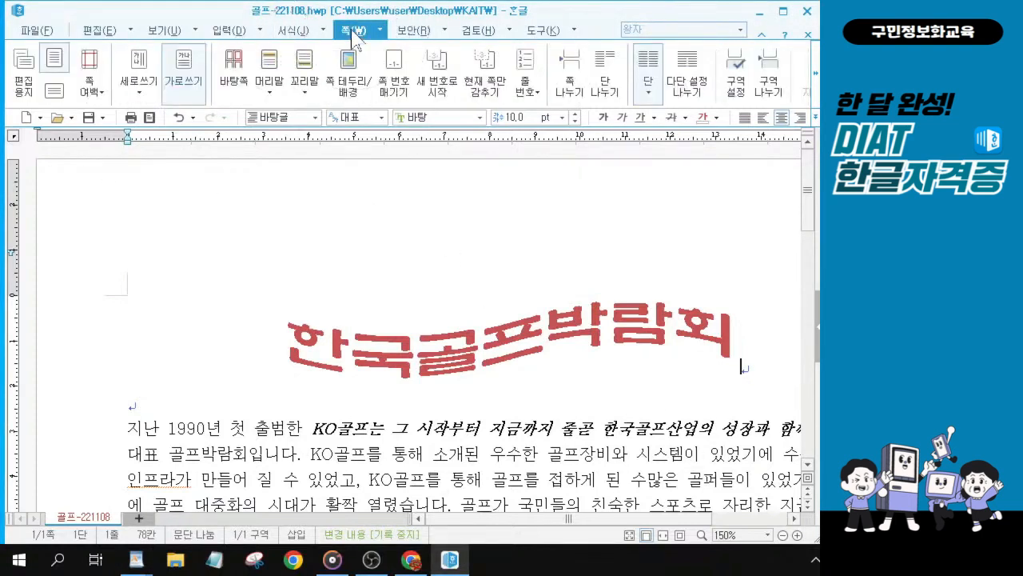
left_click(269, 93)
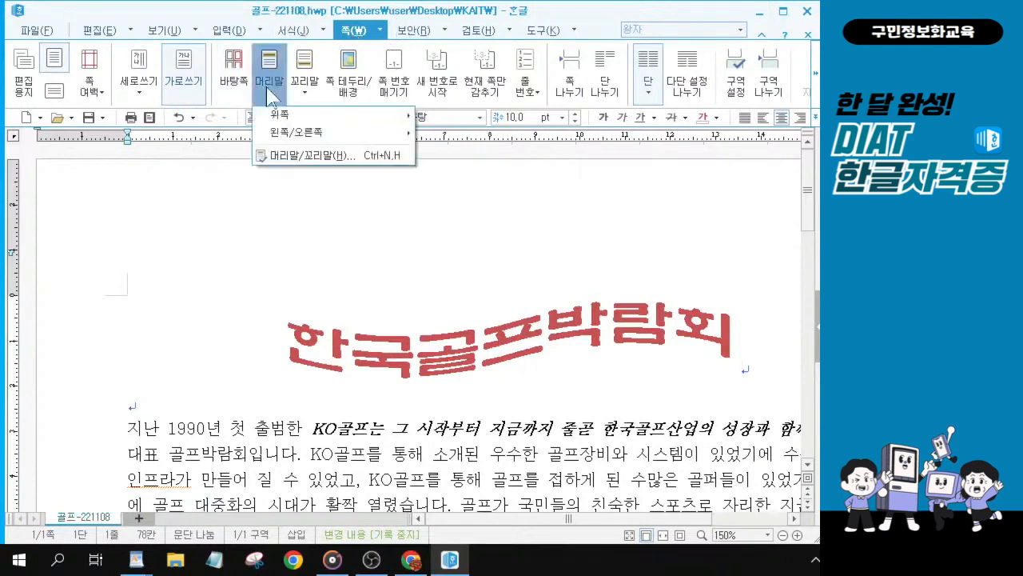
left_click(302, 158)
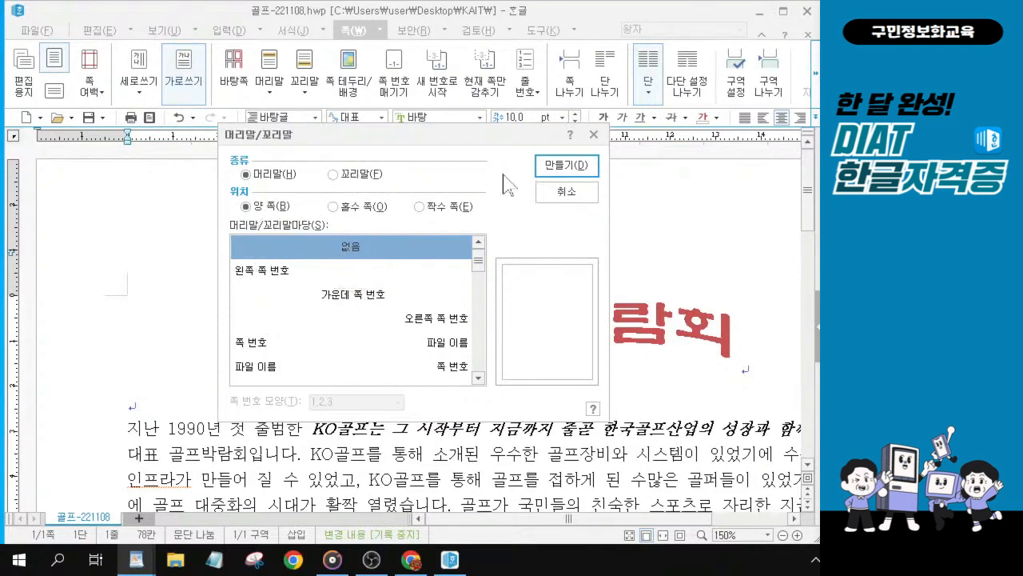
left_click(568, 168)
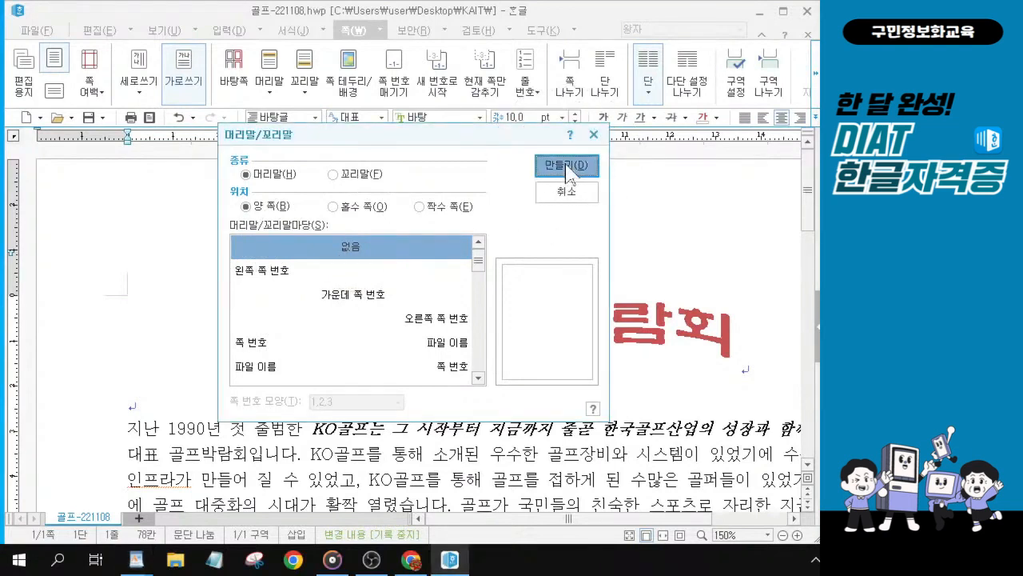
left_click(569, 168)
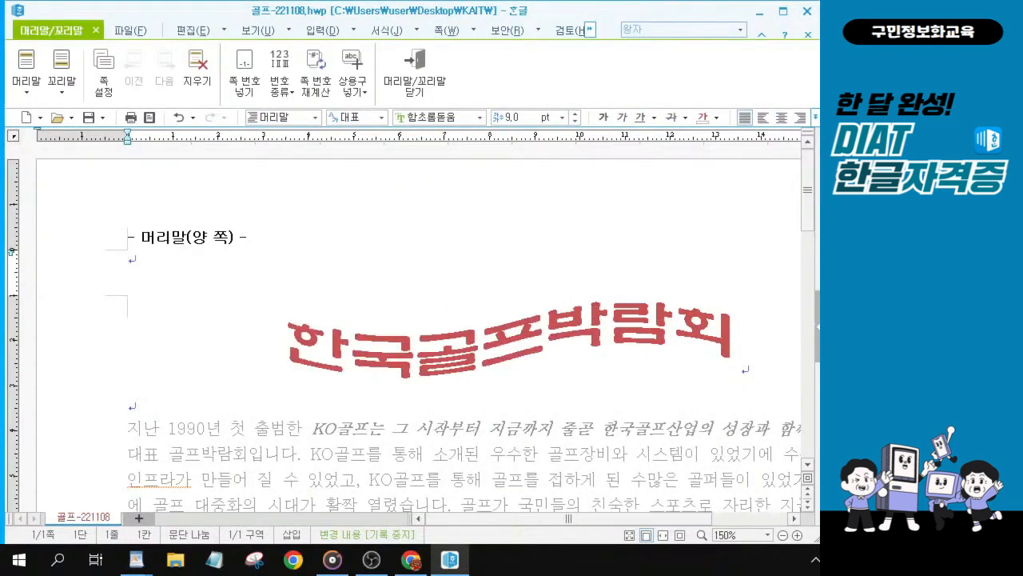
Step: Enter DIAT as the header text
key("alt+Tab")
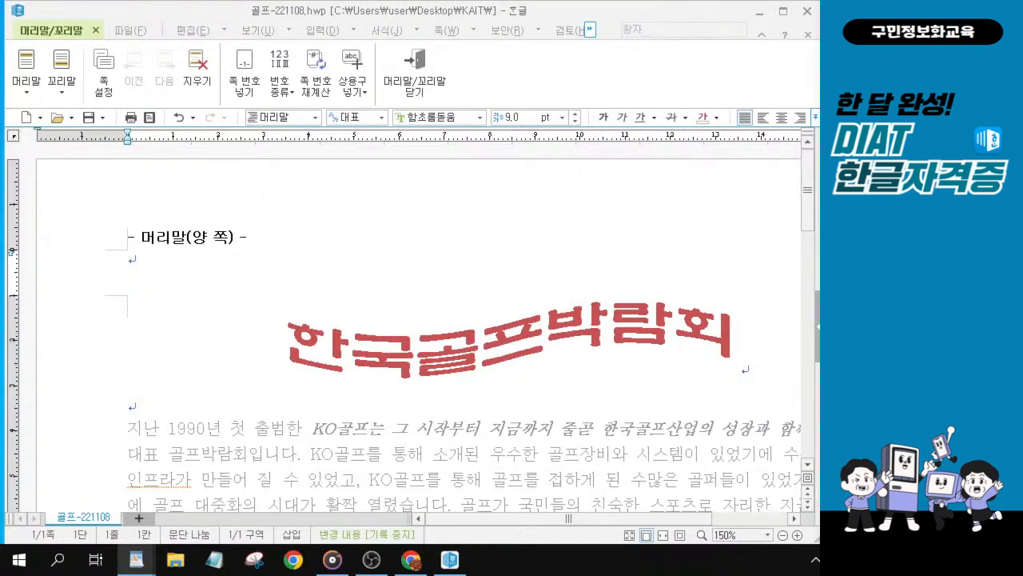
left_click(141, 265)
scroll(141, 265, "up", 1)
scroll(141, 266, "up", 2)
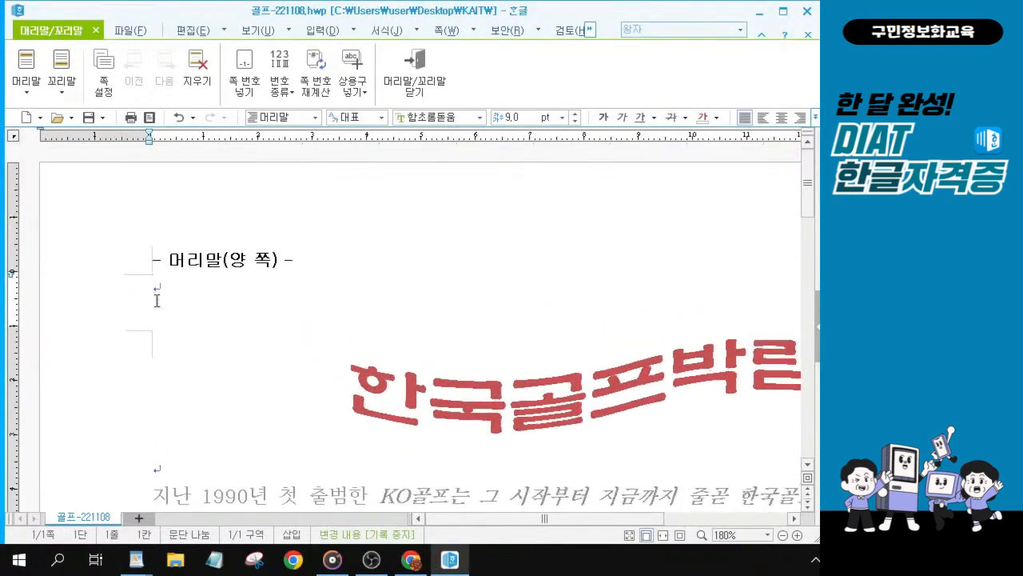
scroll(219, 330, "up", 3)
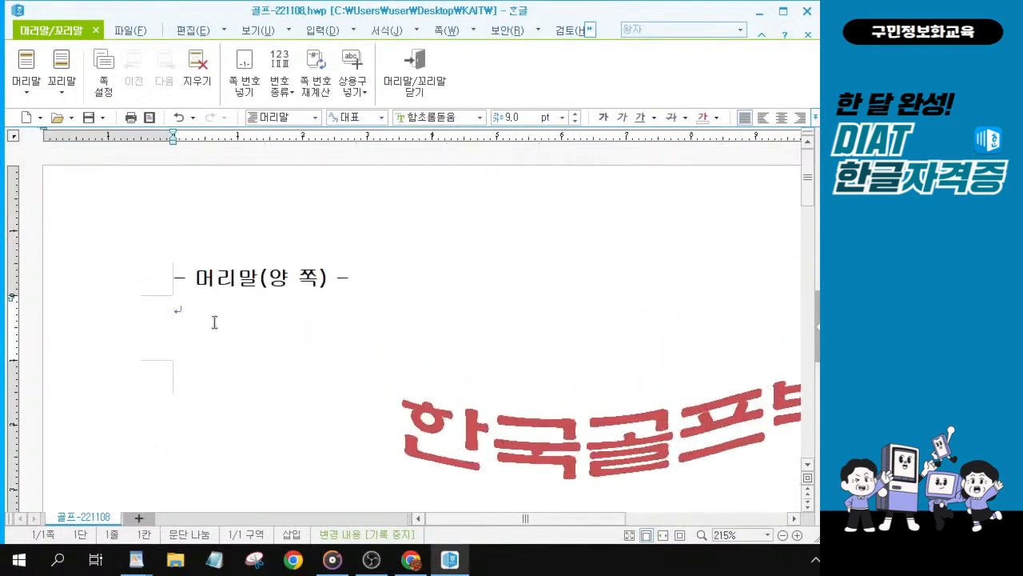
type("DIAT")
Step: Select the DIAT header text and set its font to 궁서
left_click_drag(220, 307, 154, 297)
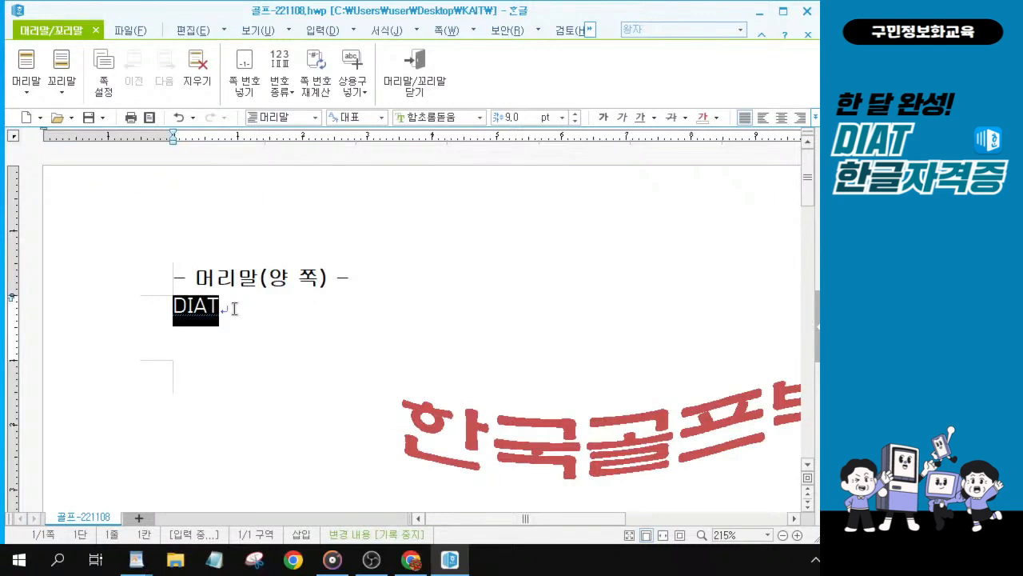
left_click_drag(232, 308, 153, 296)
left_click(238, 311)
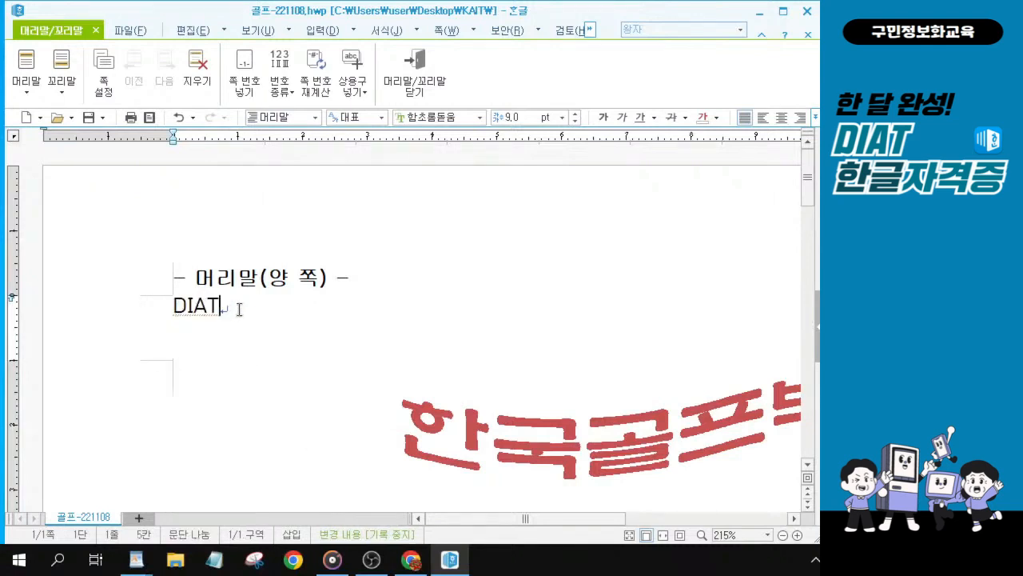
left_click_drag(217, 310, 155, 309)
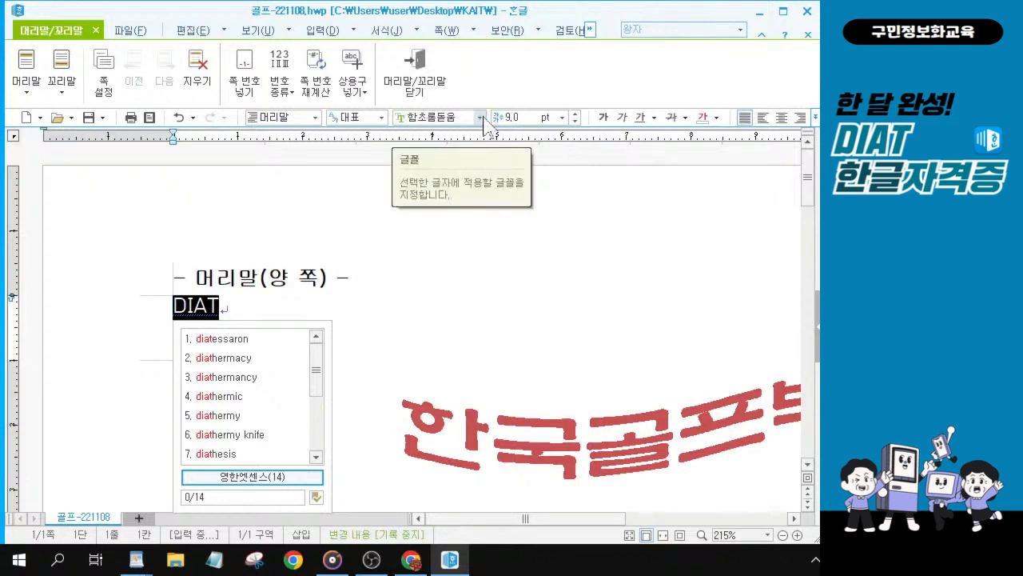
left_click(226, 301)
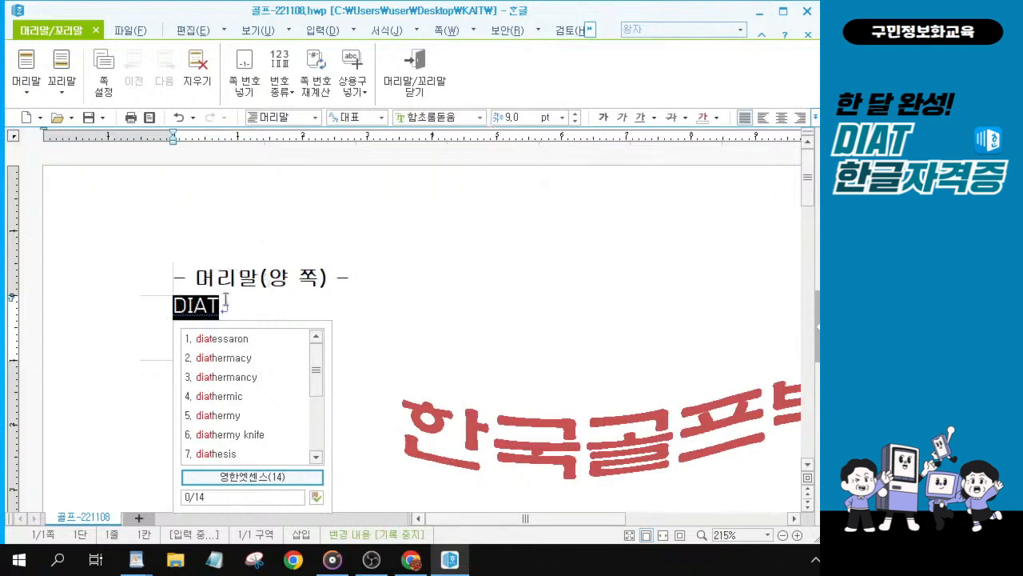
left_click(480, 118)
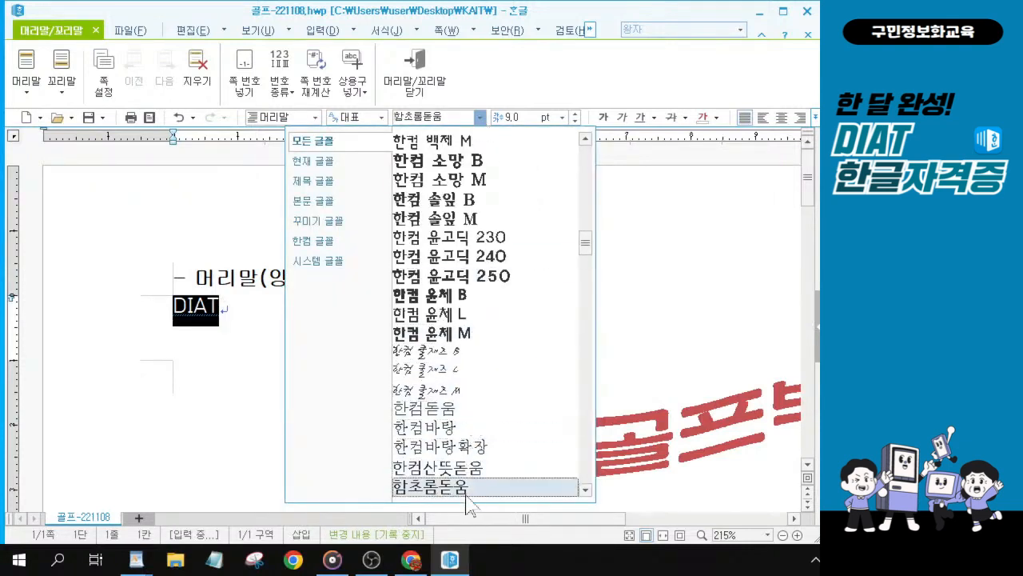
scroll(484, 458, "up", 1)
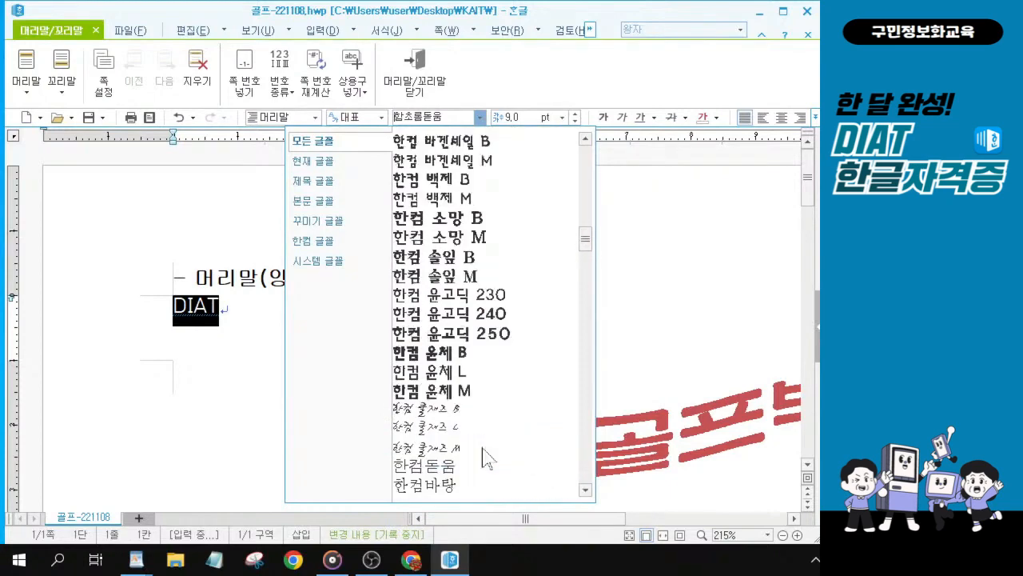
scroll(484, 458, "up", 12)
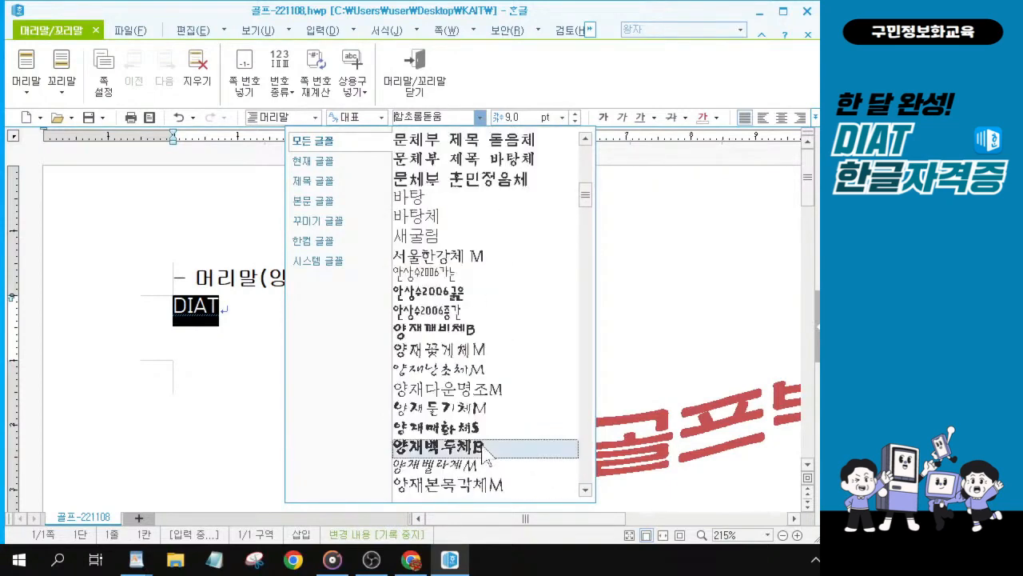
scroll(484, 449, "up", 5)
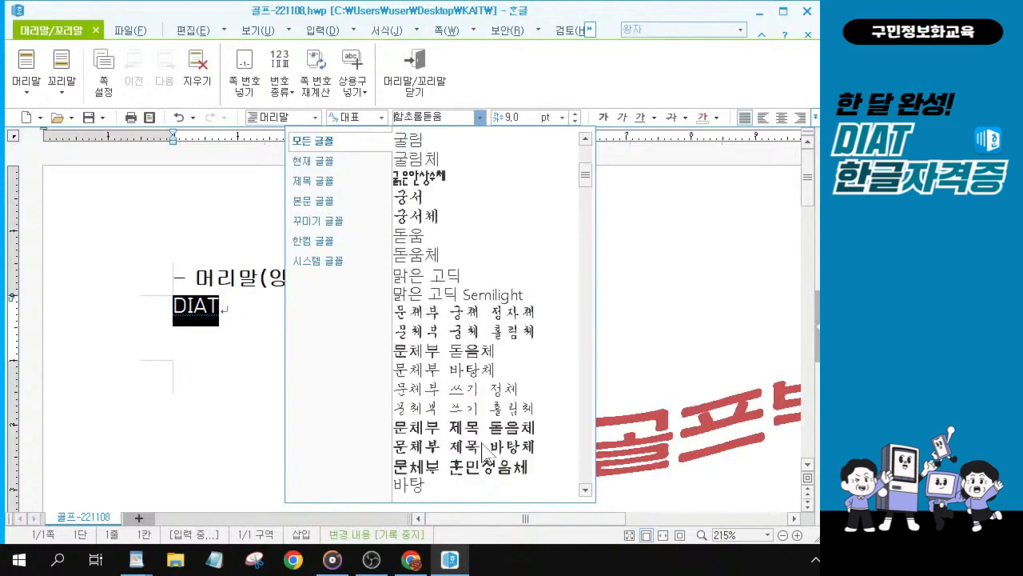
left_click(469, 204)
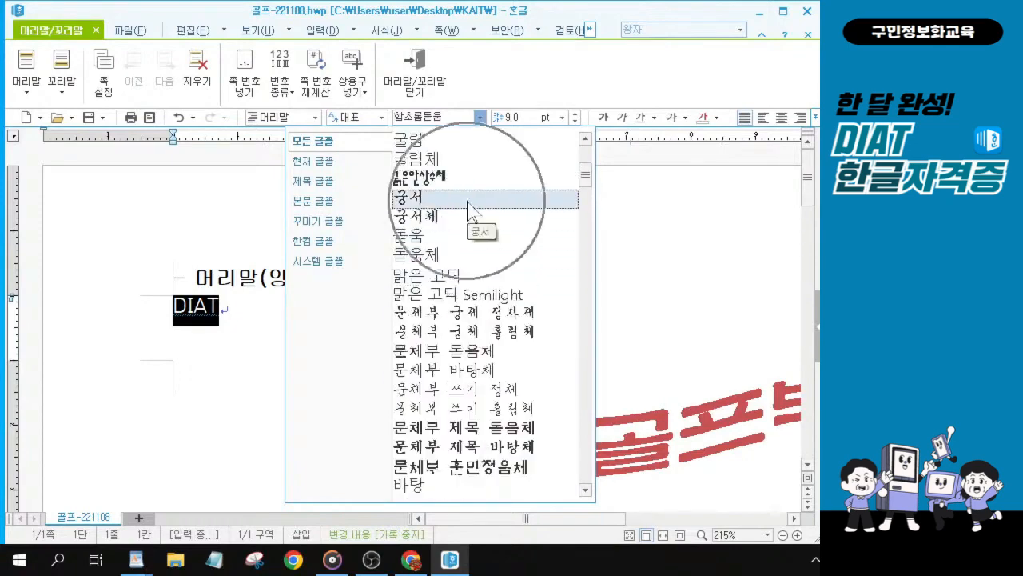
scroll(468, 211, "up", 1)
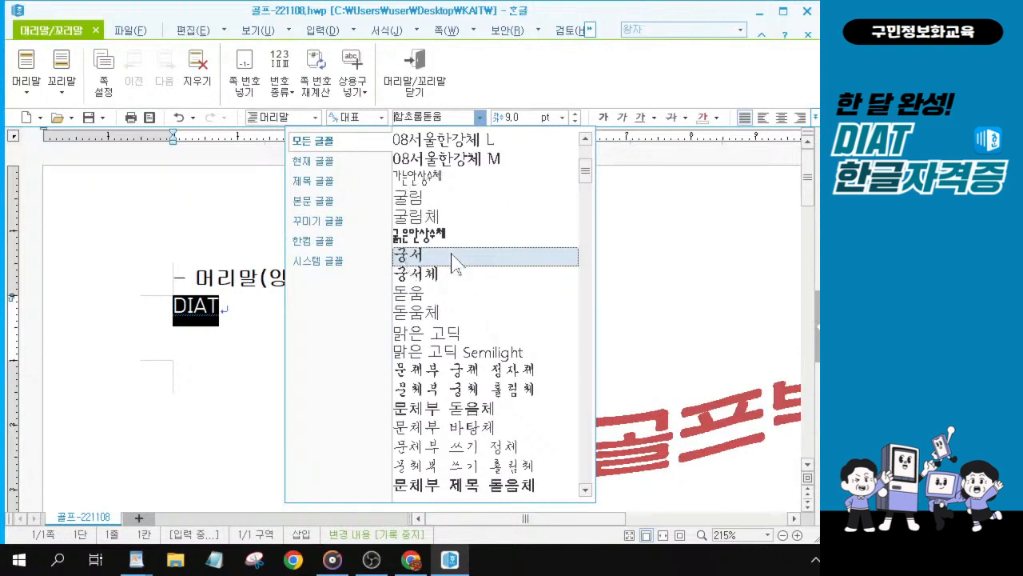
key("ctrl")
key("ctrl")
left_click(452, 257)
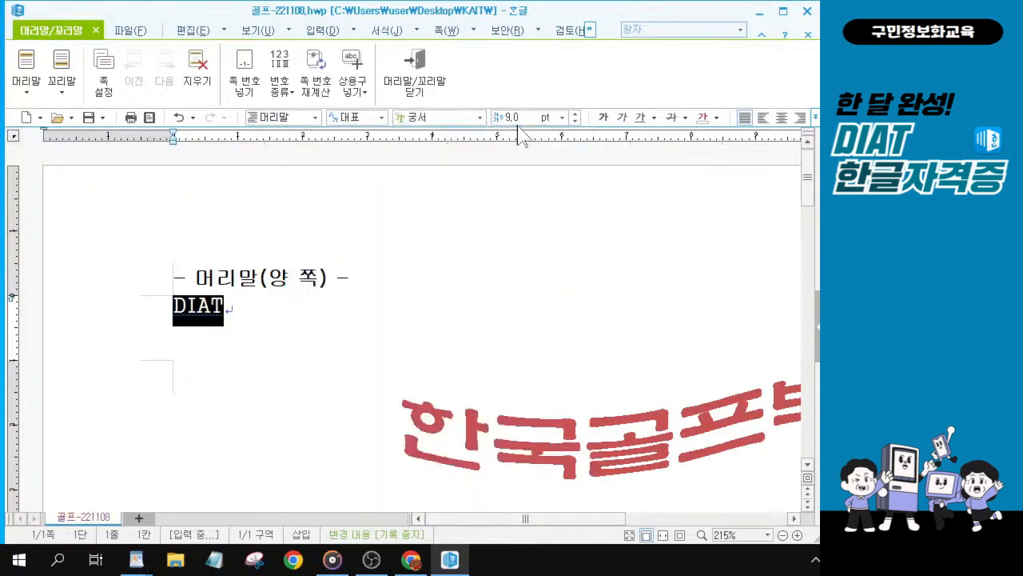
Step: Right-align the DIAT header line
key("ctrl")
key("ctrl")
left_click(801, 117)
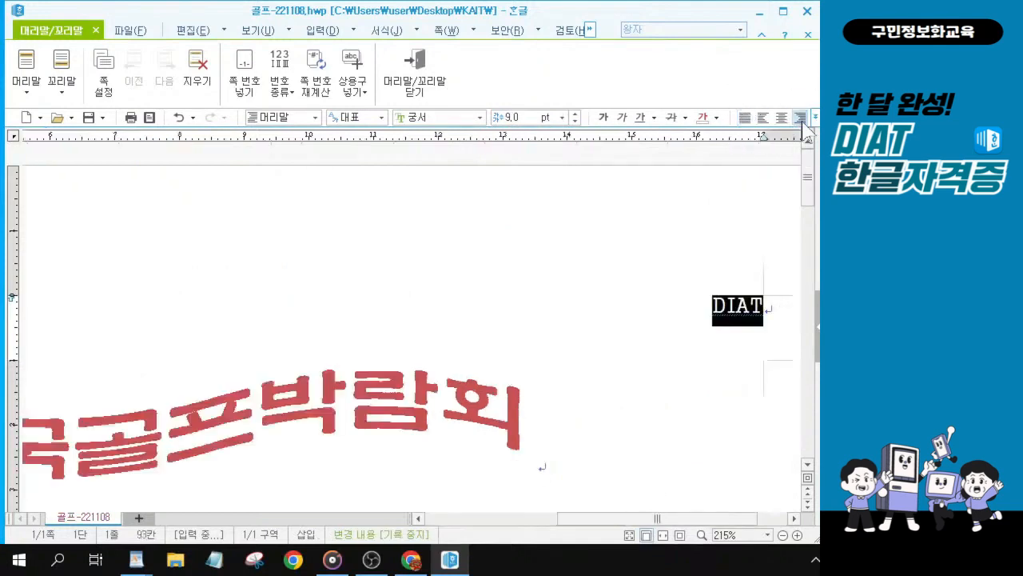
key("alt+Tab")
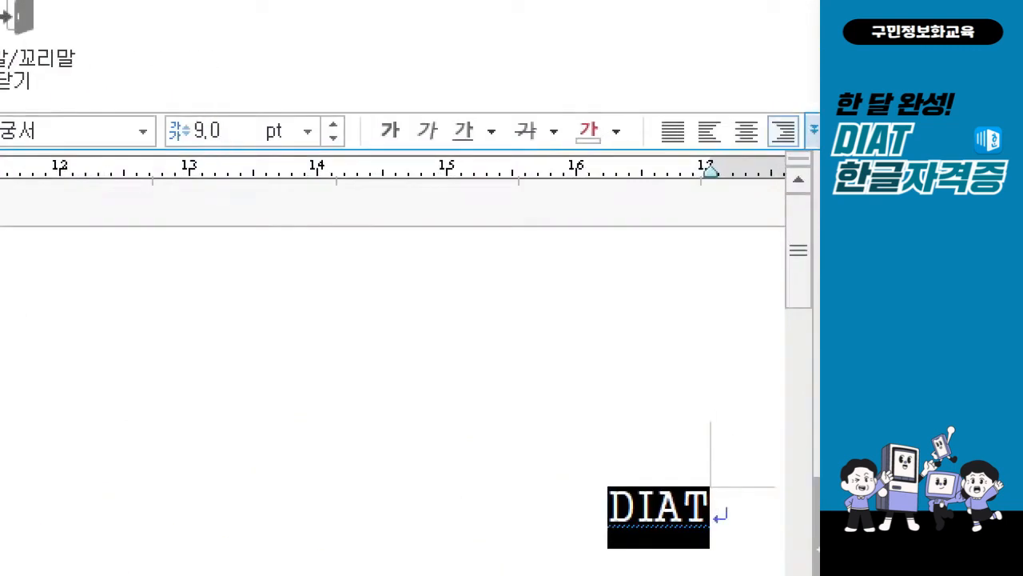
mouse_move(244, 154)
left_mouse_down()
mouse_move(141, 95)
mouse_move(255, 153)
mouse_move(222, 176)
left_mouse_up()
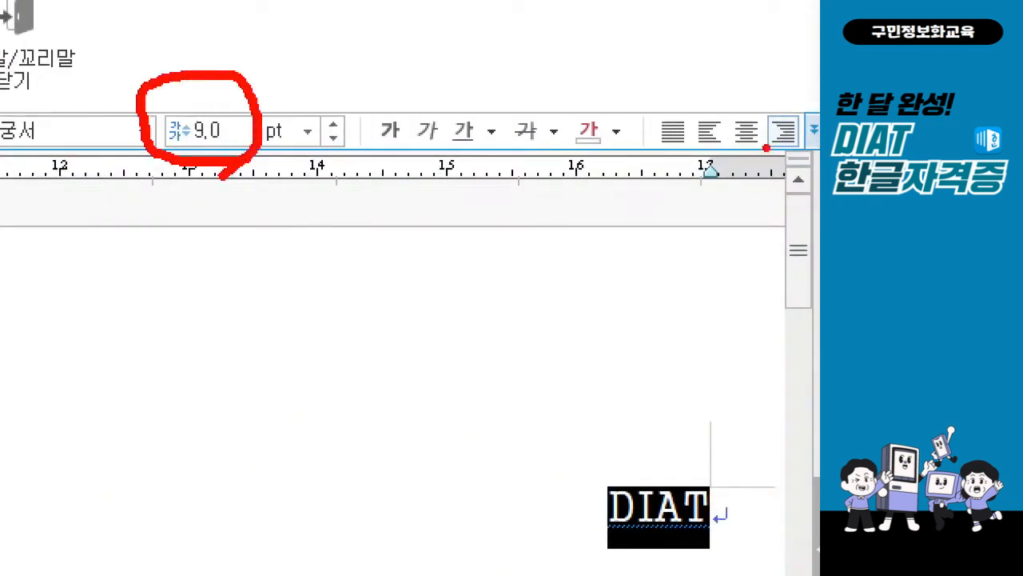
left_click_drag(497, 241, 766, 146)
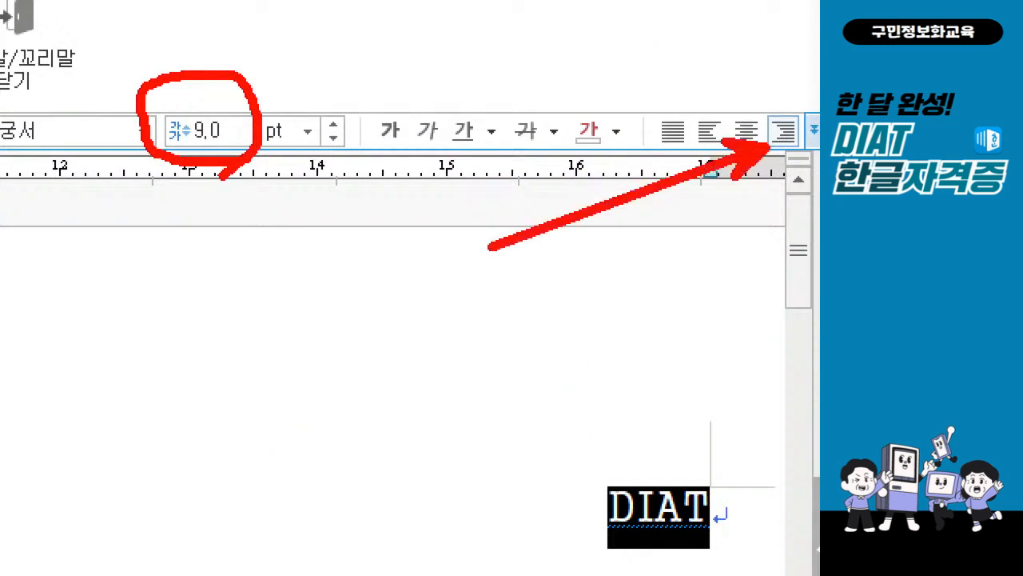
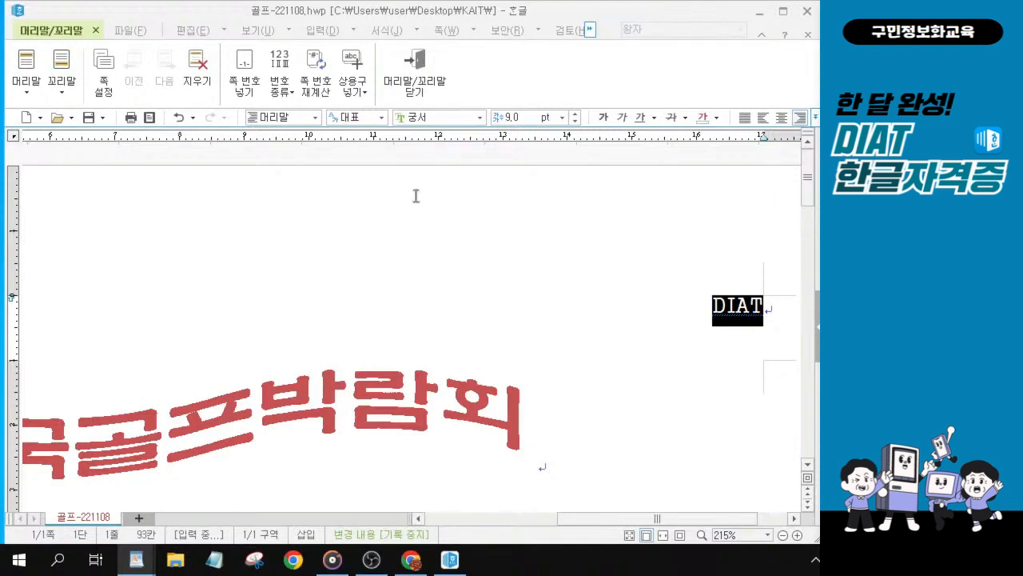
Step: Close header editing and return to the document body
left_click(403, 87)
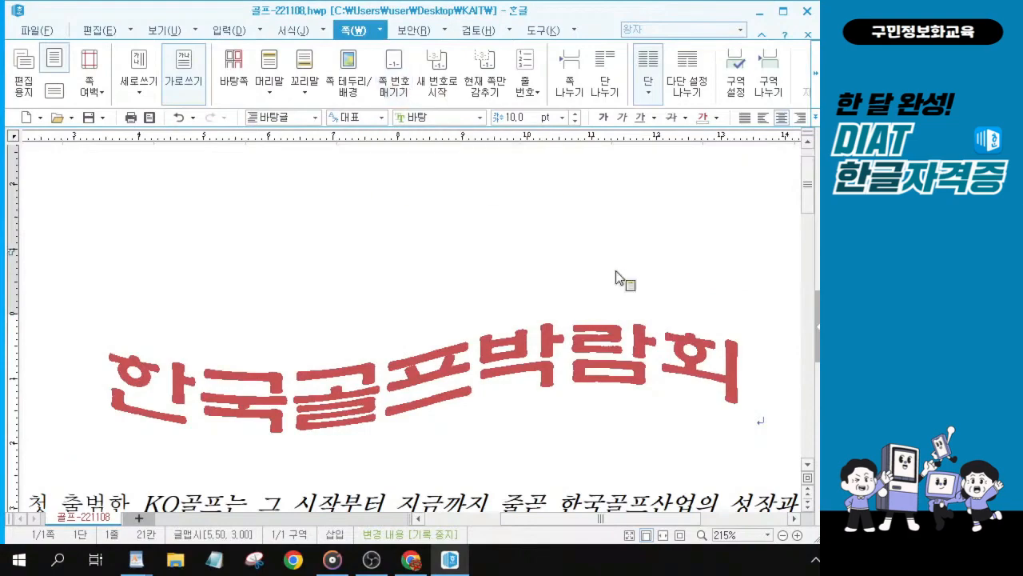
scroll(416, 329, "down", 6)
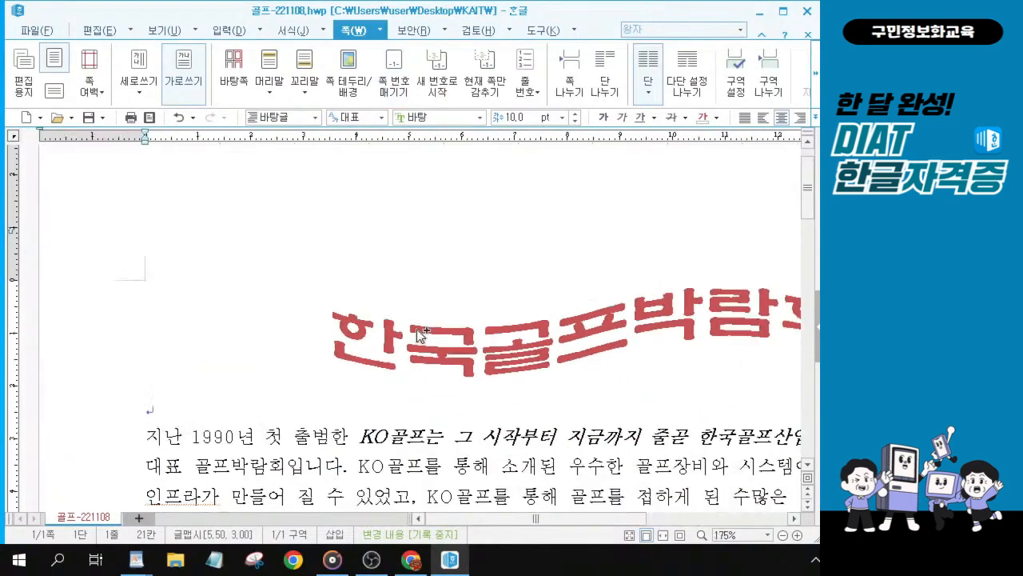
scroll(417, 329, "down", 4)
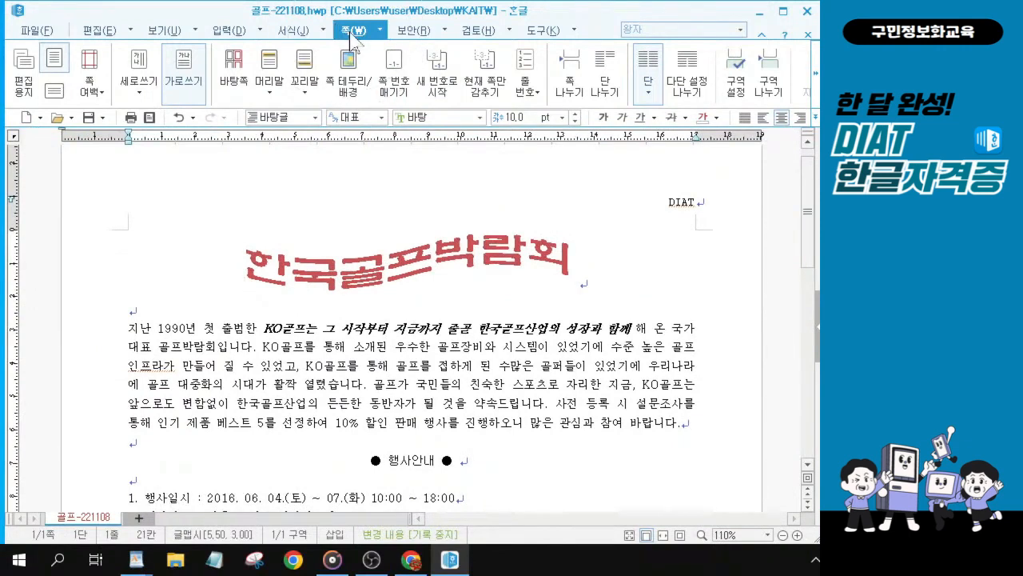
Step: Insert page numbers at the bottom center of the page using the 가,나,다 numbering style
key("ctrl")
key("ctrl")
key("ctrl")
key("ctrl")
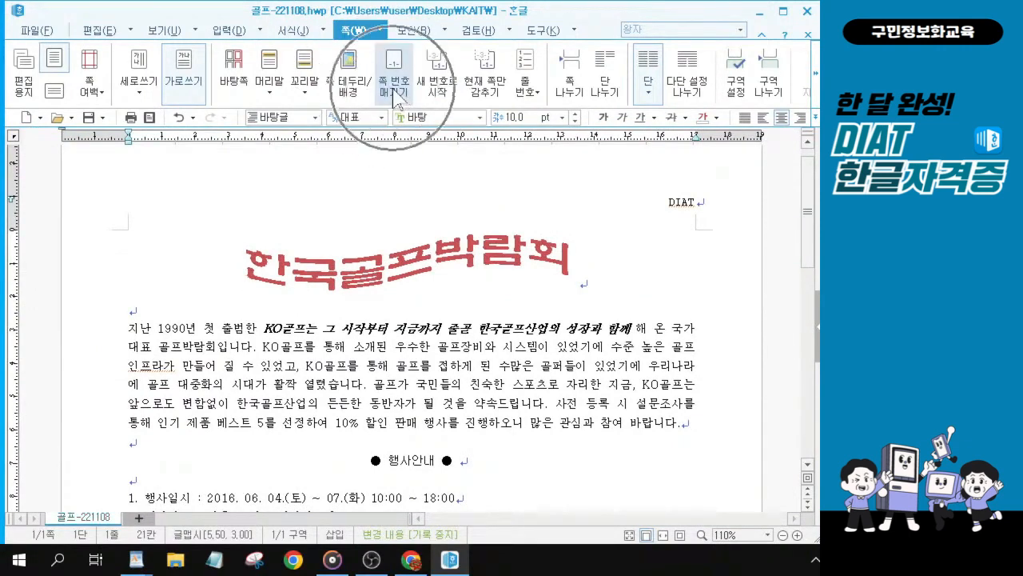
key("ctrl")
key("ctrl")
key("ctrl")
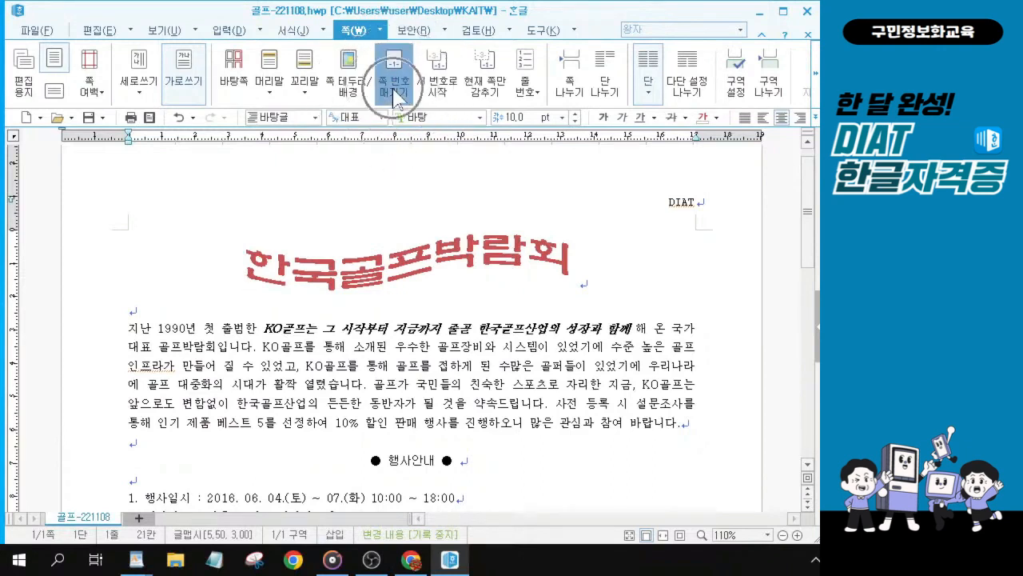
key("ctrl")
left_click(394, 98)
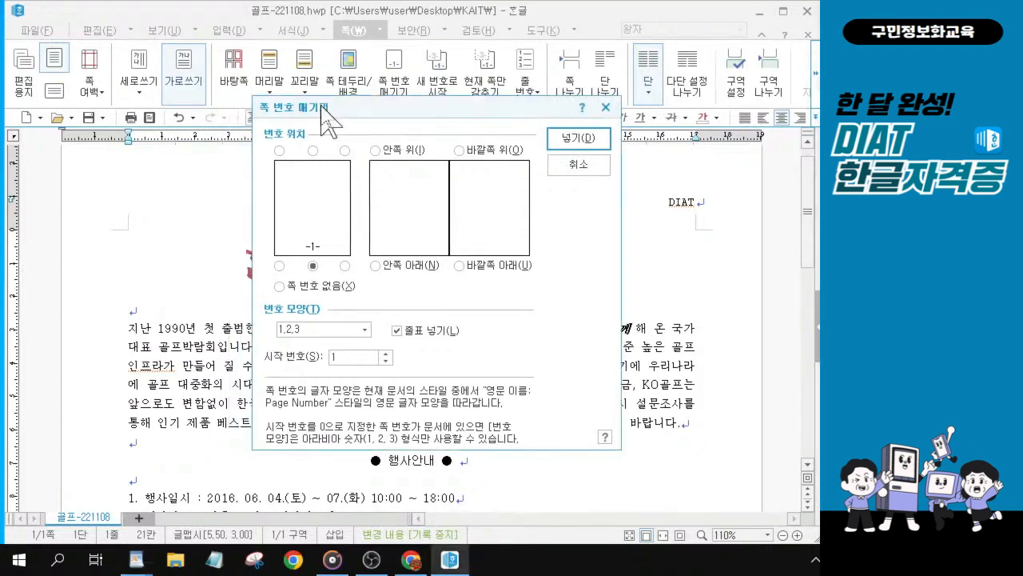
left_click_drag(302, 106, 326, 107)
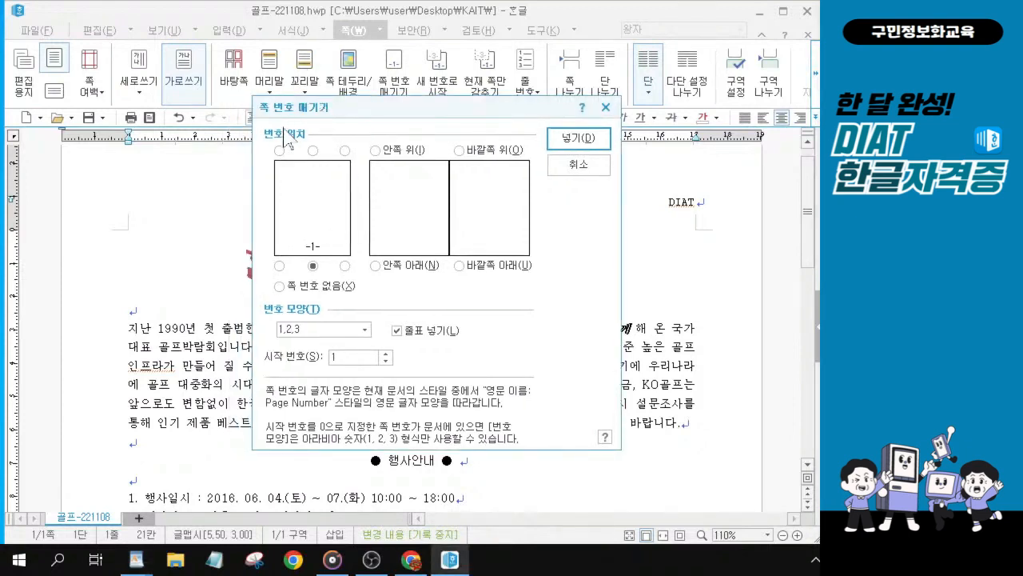
left_click(313, 267)
key("ctrl")
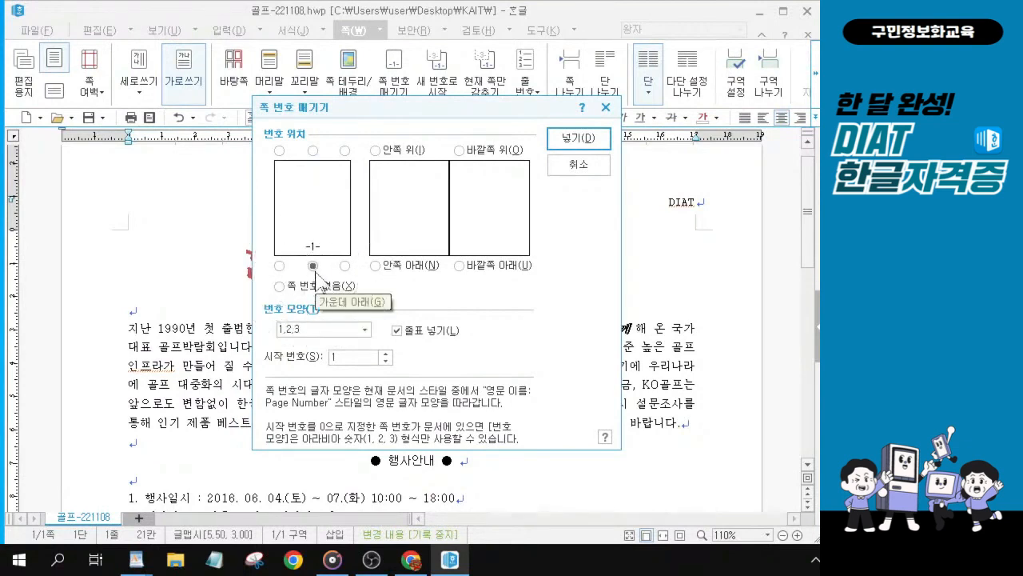
left_click(310, 267)
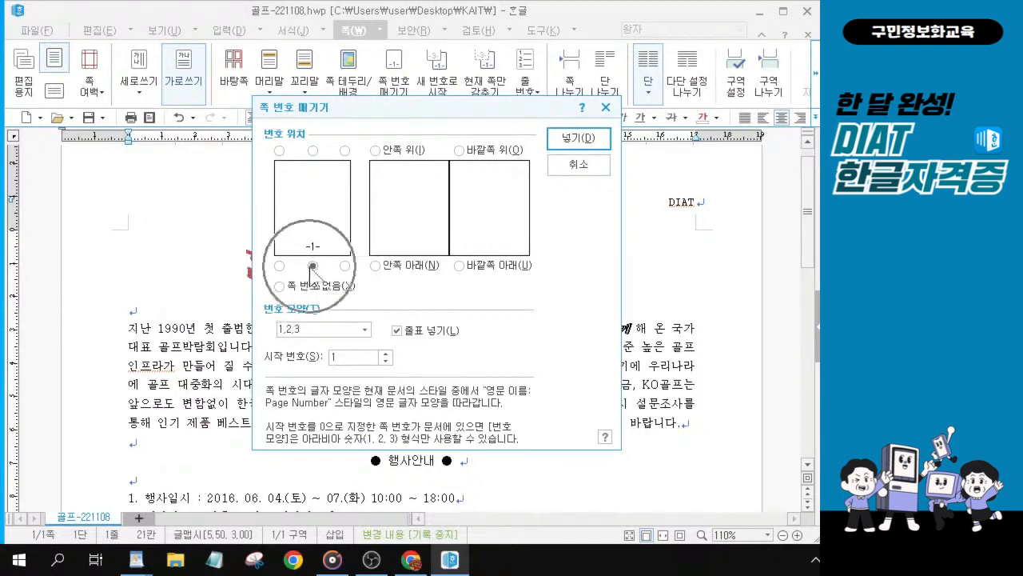
left_click(366, 330)
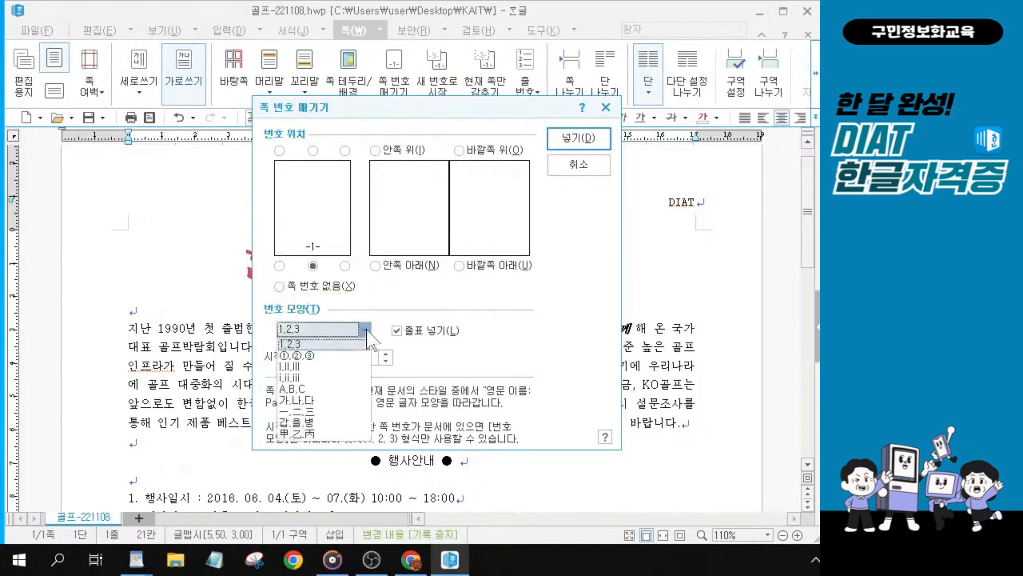
left_click(310, 400)
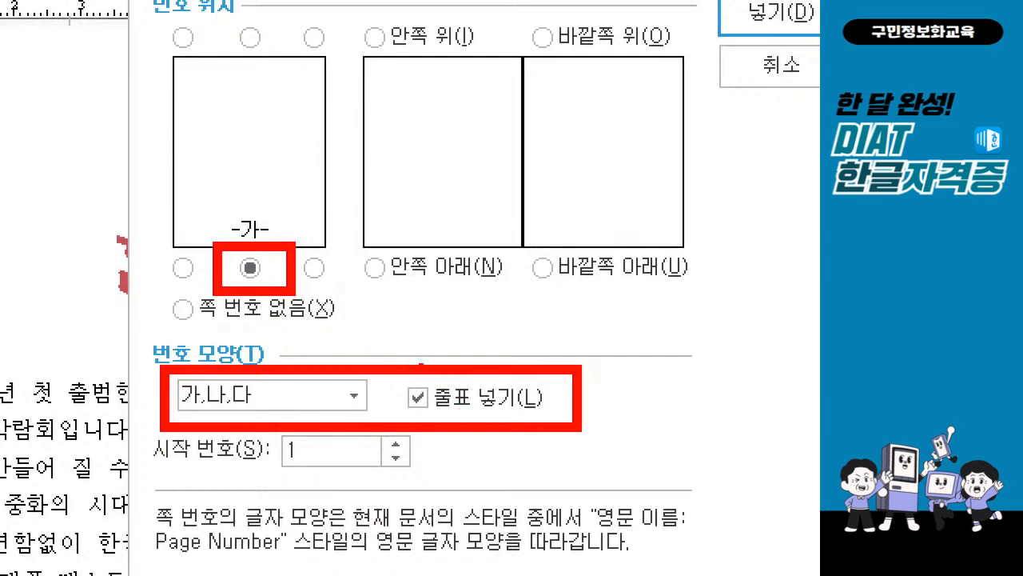
key("Escape")
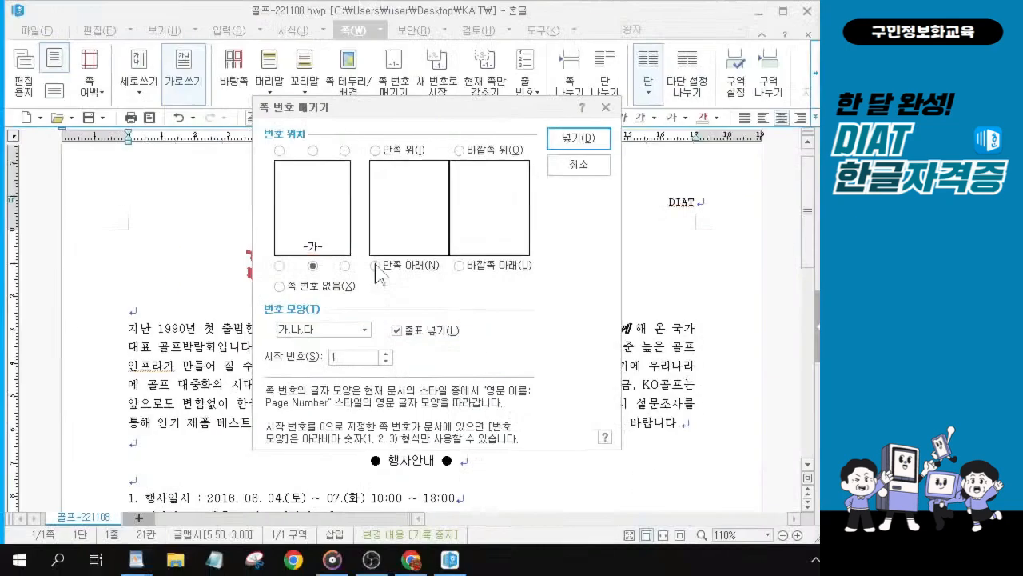
key("ctrl")
left_click(579, 142)
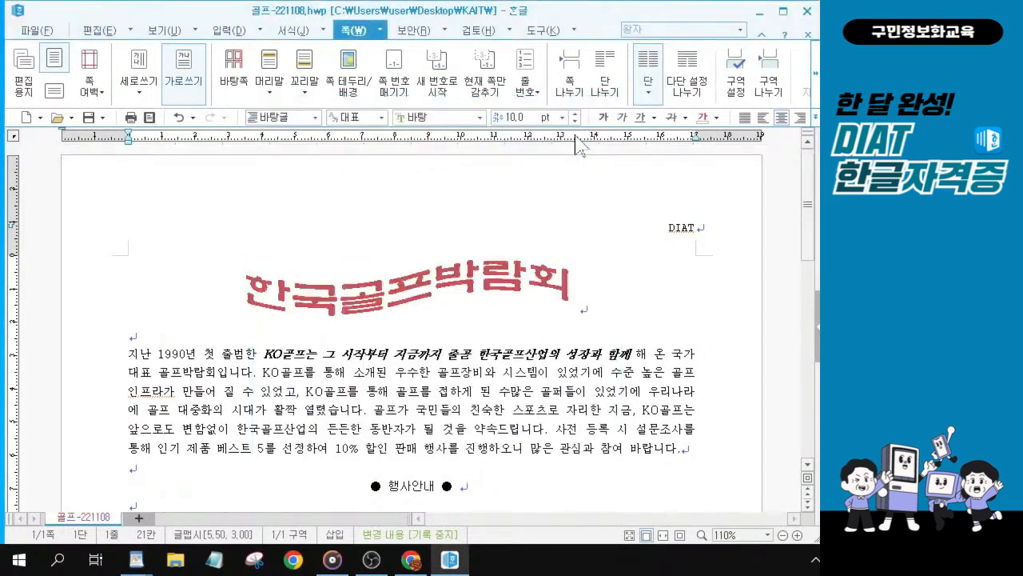
Step: Scroll down the document to check the page number at the bottom of the page
left_click(384, 429)
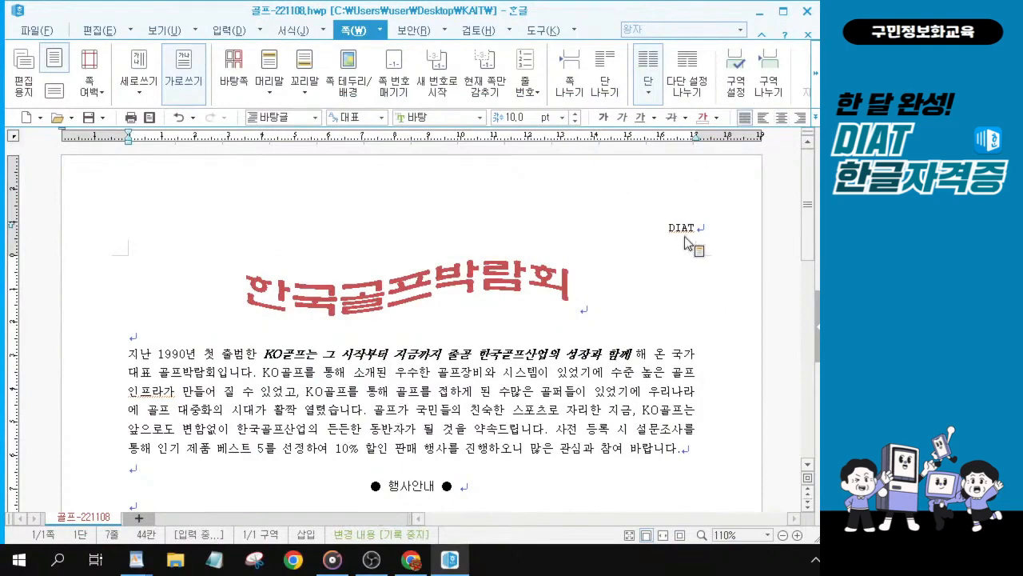
scroll(394, 379, "down", 4)
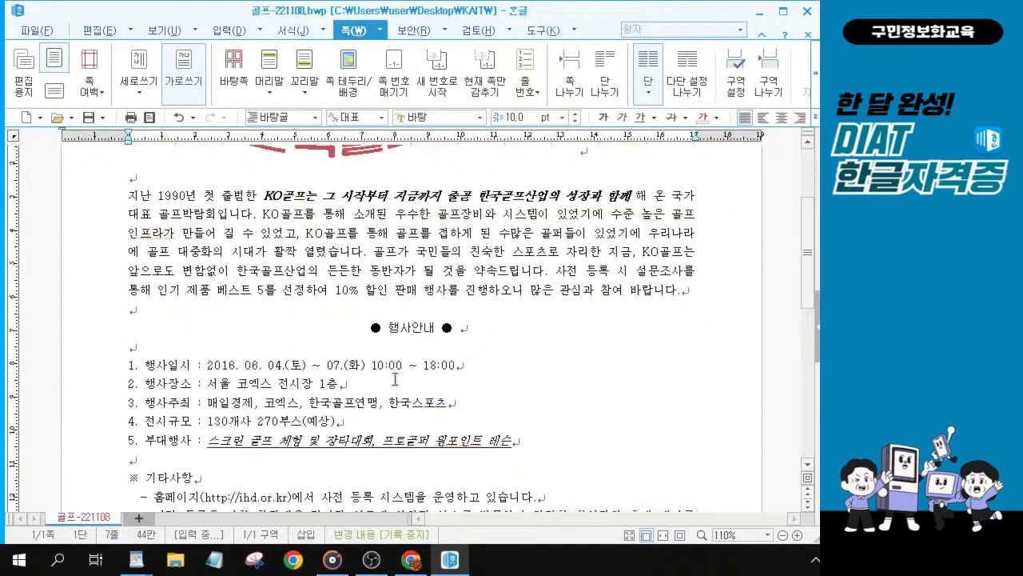
scroll(467, 346, "down", 4)
scroll(468, 346, "down", 6)
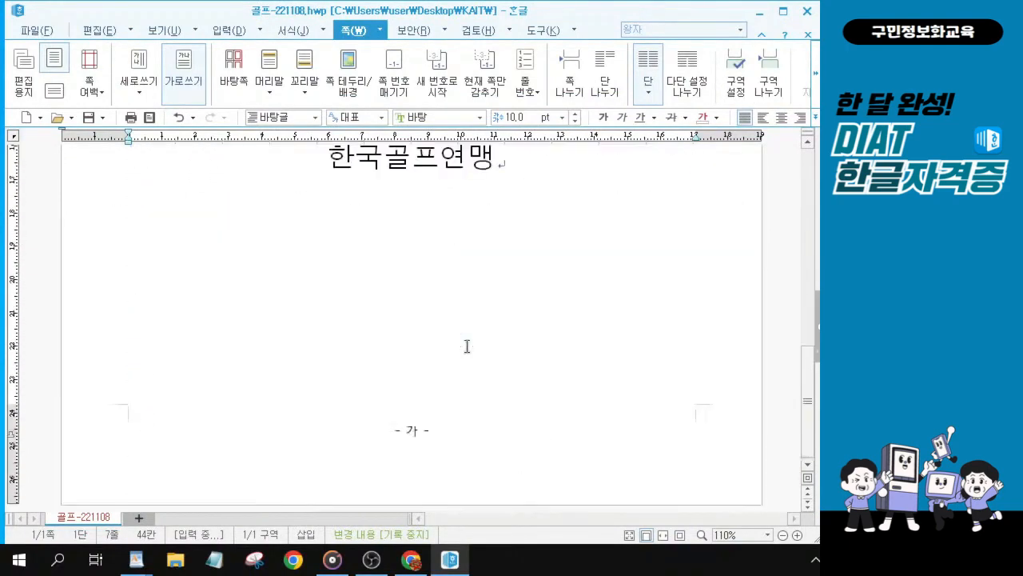
left_click(430, 459)
key("alt+Tab")
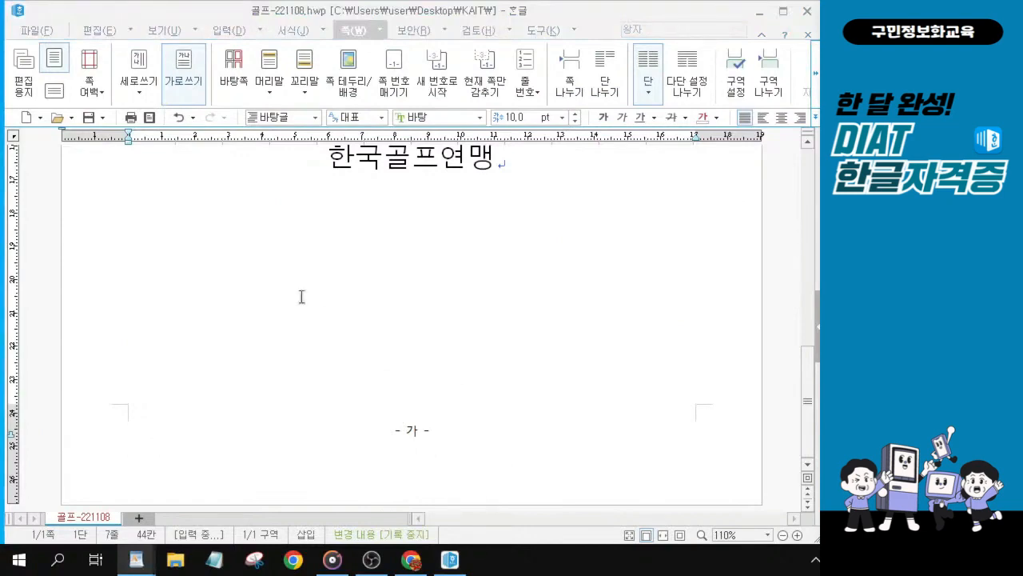
scroll(423, 331, "up", 5)
scroll(313, 238, "up", 1)
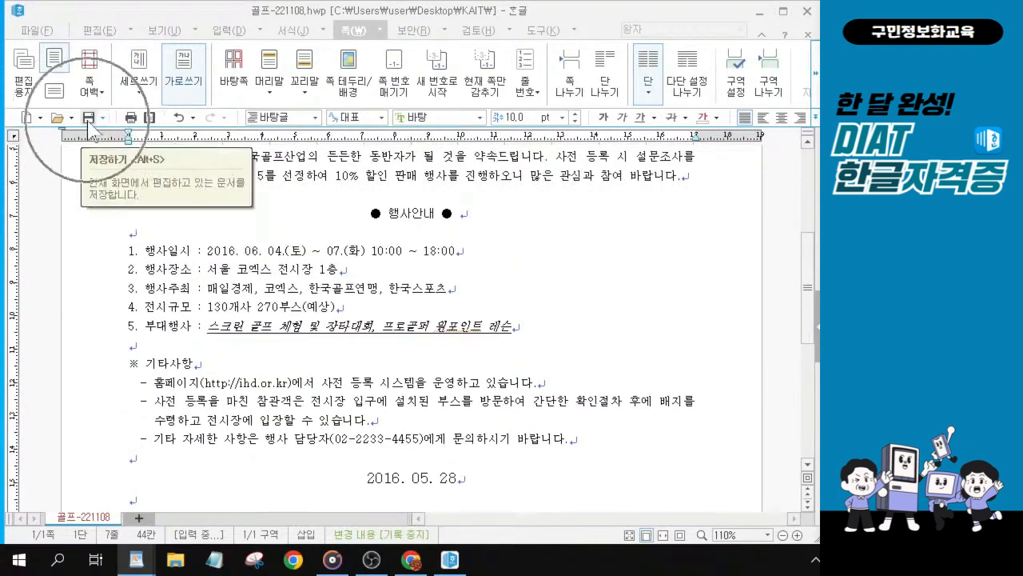
Step: Save the document
key("ctrl")
key("ctrl")
key("ctrl")
key("ctrl")
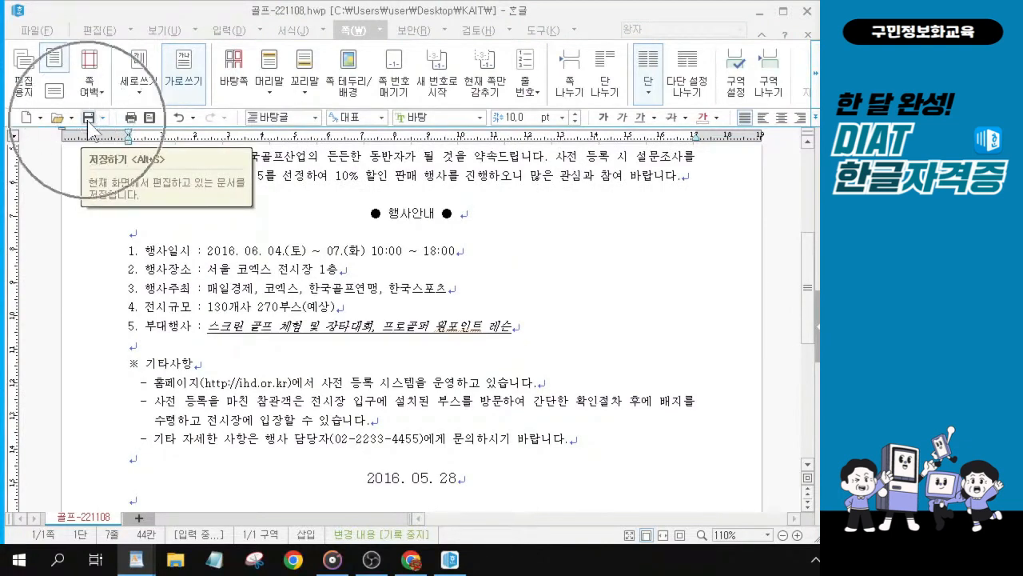
left_click(89, 120)
key("ctrl")
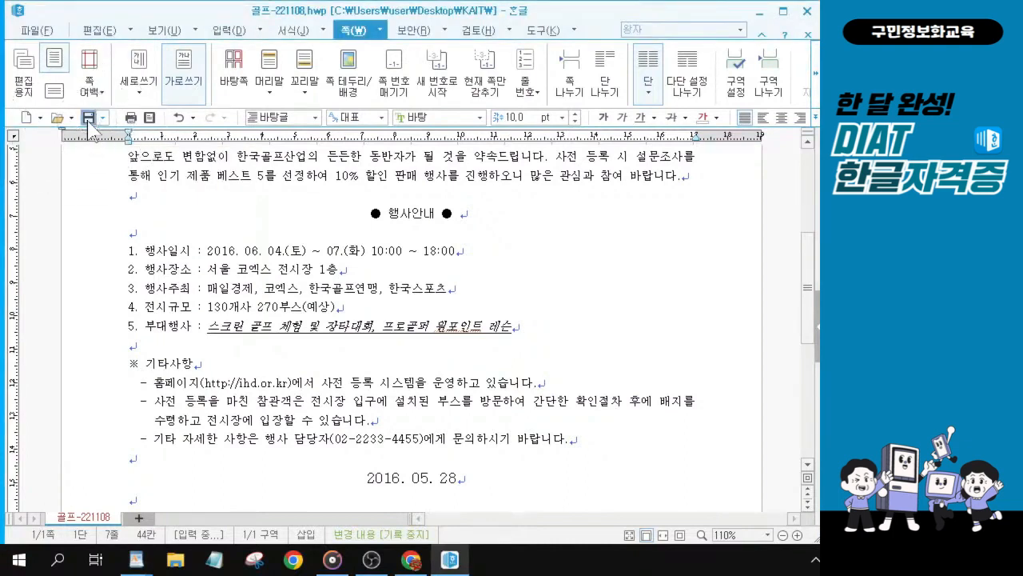
key("ctrl")
key("ctrl")
Step: Open the header to inspect the DIAT text's font settings, then close header editing
scroll(476, 328, "up", 3)
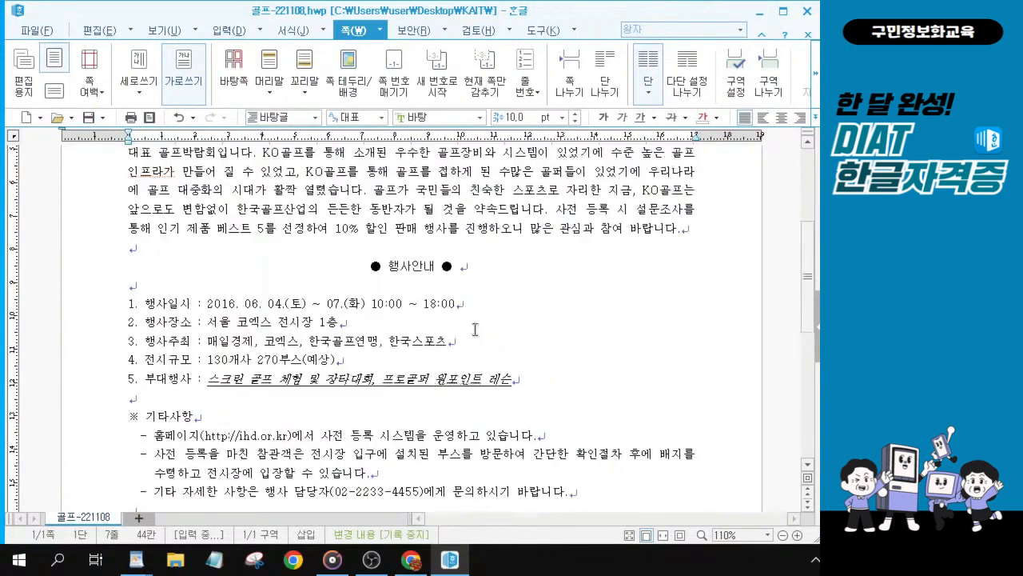
scroll(428, 316, "up", 2)
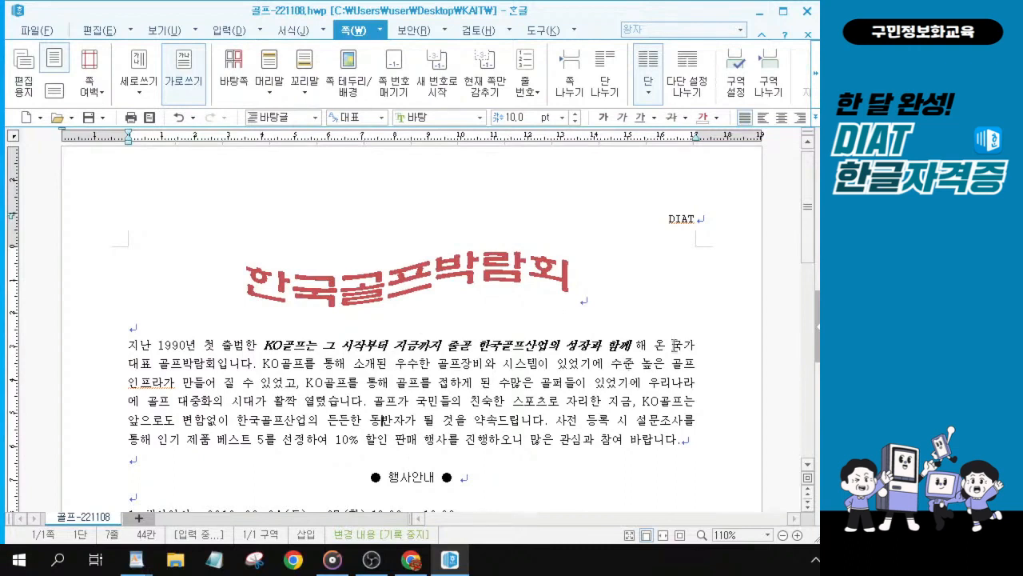
key("ctrl")
left_click_drag(263, 365, 388, 365)
left_click(376, 403)
key("ctrl")
key("ctrl")
left_click(679, 226)
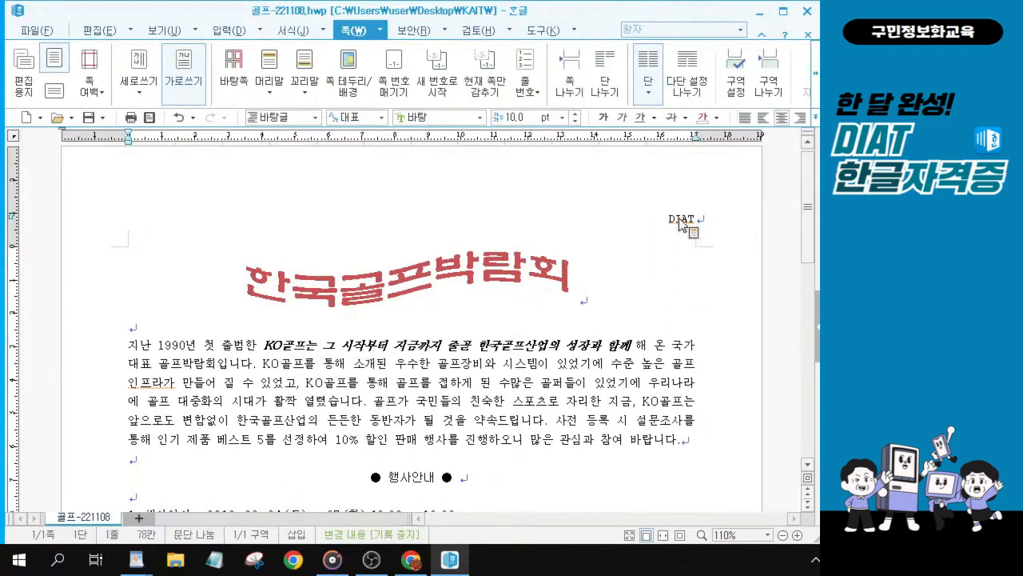
double_click(680, 223)
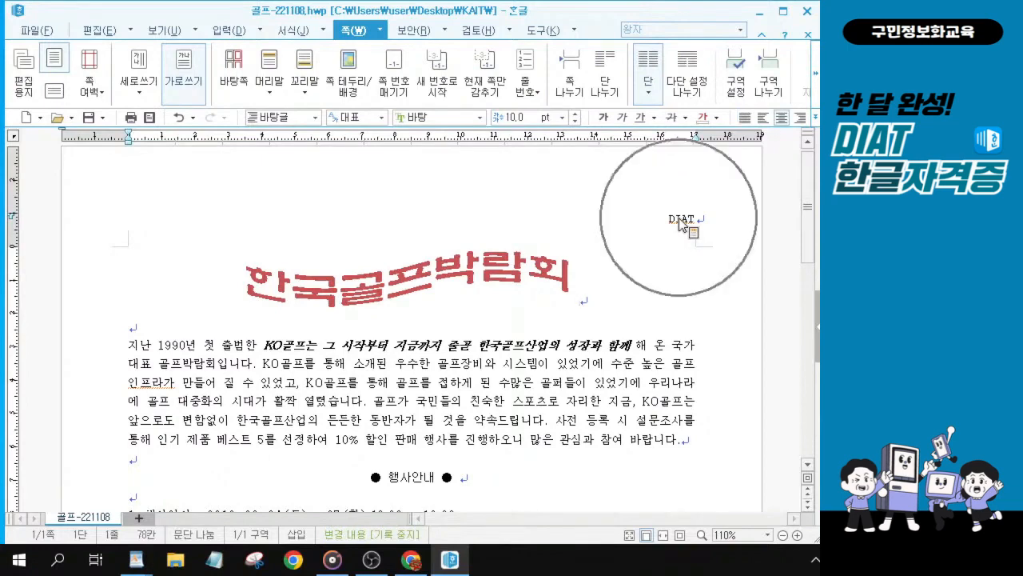
key("ctrl")
key("ctrl")
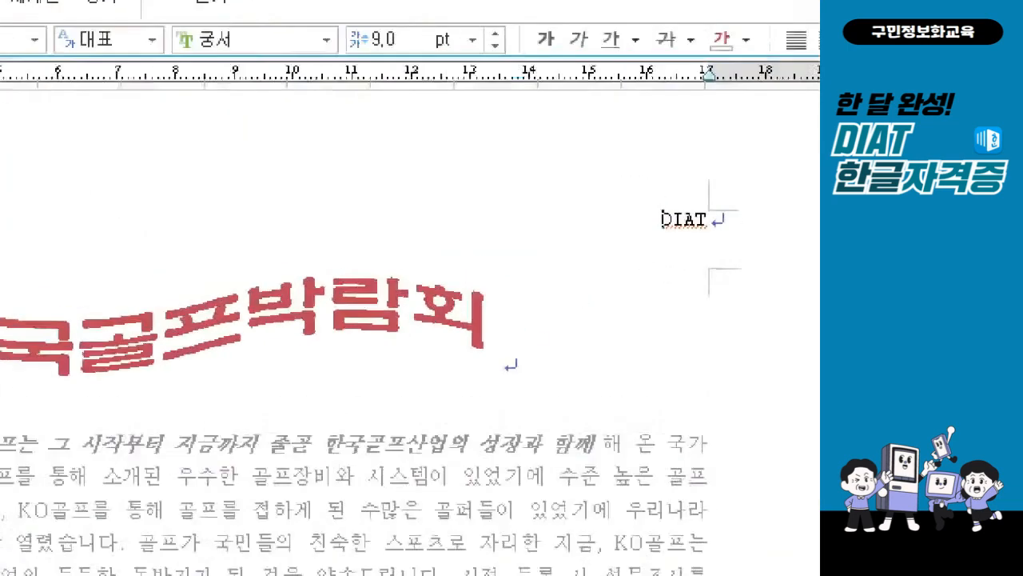
mouse_move(625, 201)
left_mouse_down()
mouse_move(635, 230)
mouse_move(683, 252)
mouse_move(686, 233)
left_mouse_up()
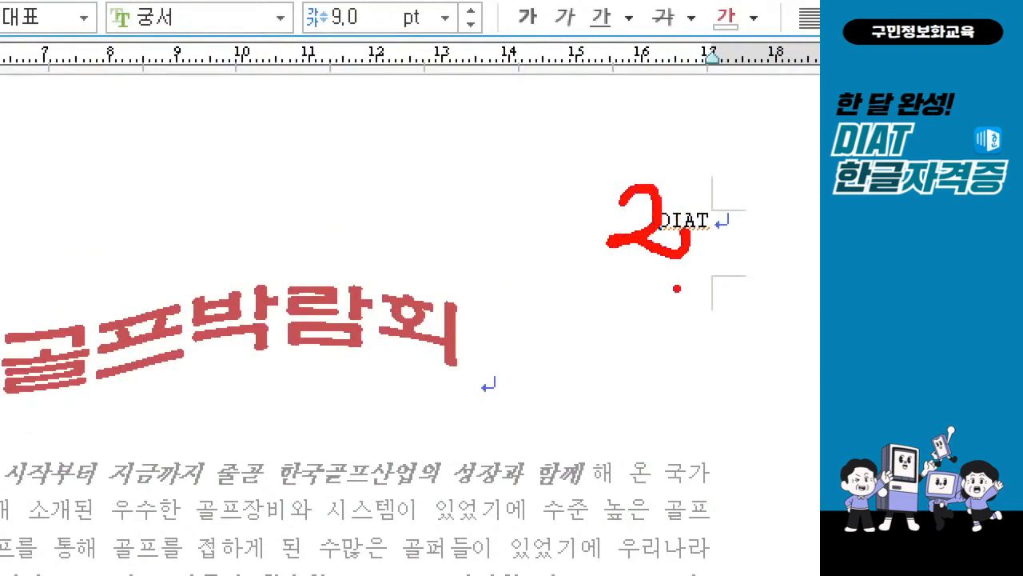
key("Escape")
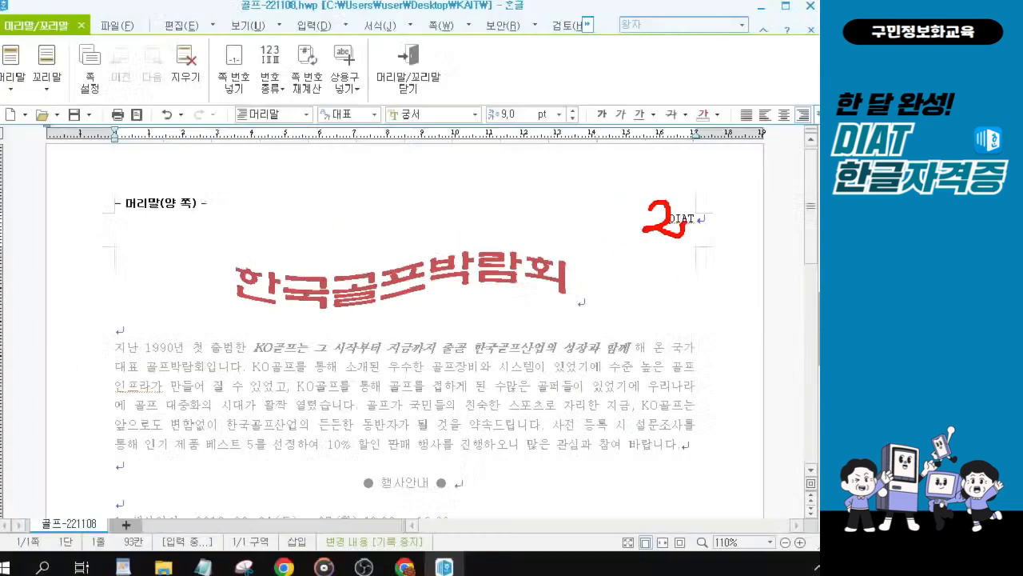
key("ctrl")
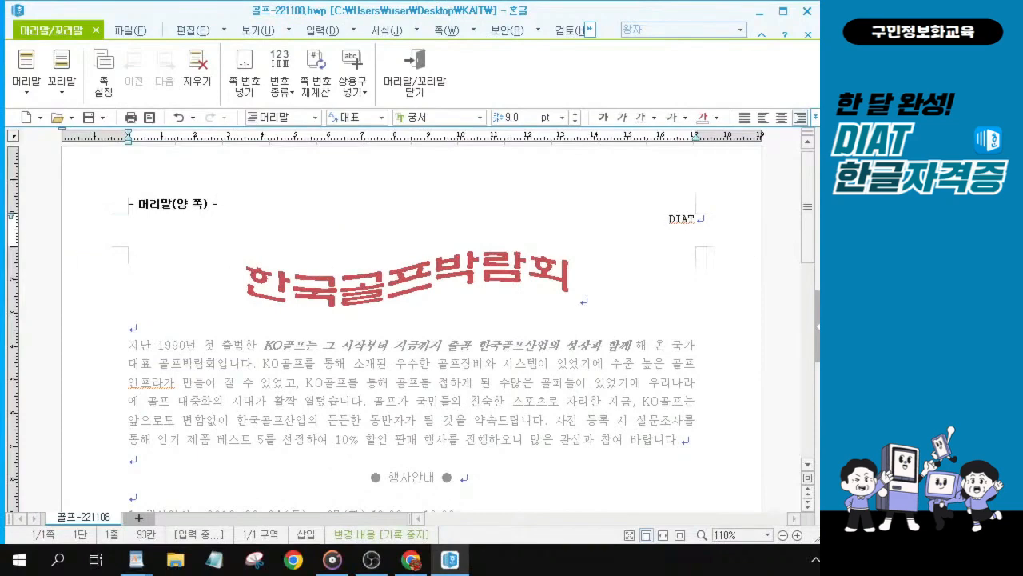
key("ctrl")
key("ctrl")
key("ctrl")
key("ctrl")
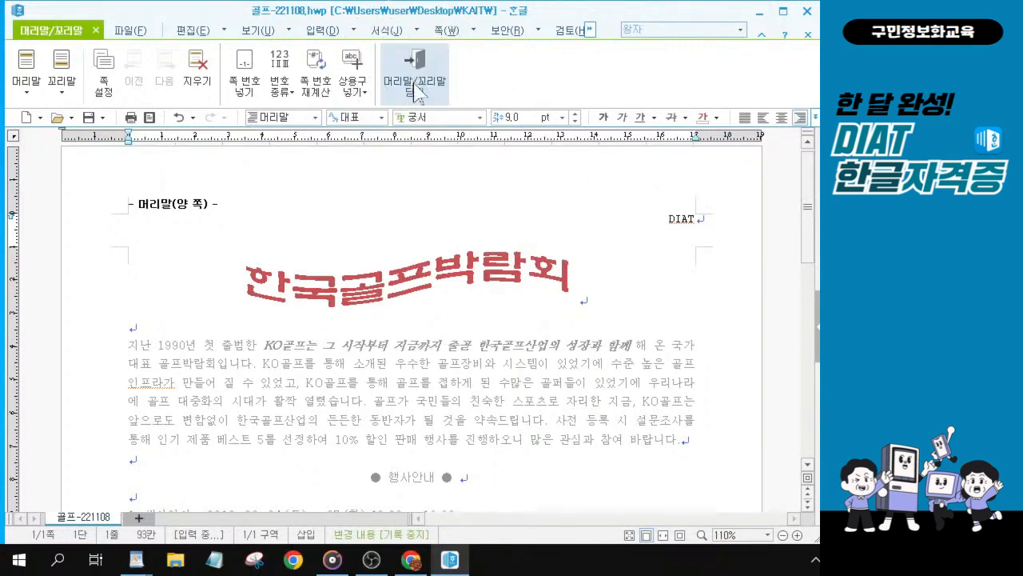
left_click(416, 89)
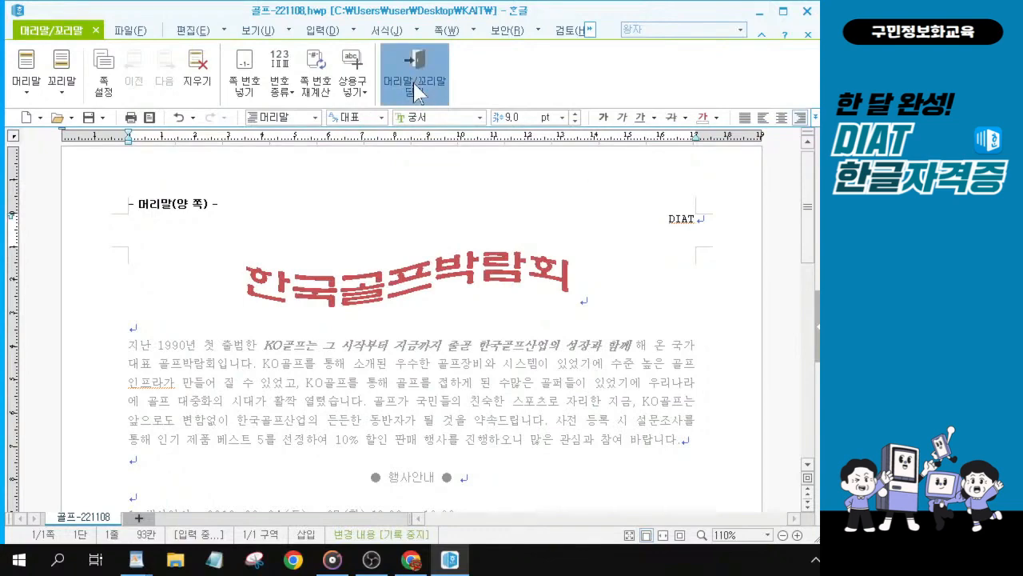
Step: Scroll through the page to review the finished title, body text and event details
left_click(671, 226)
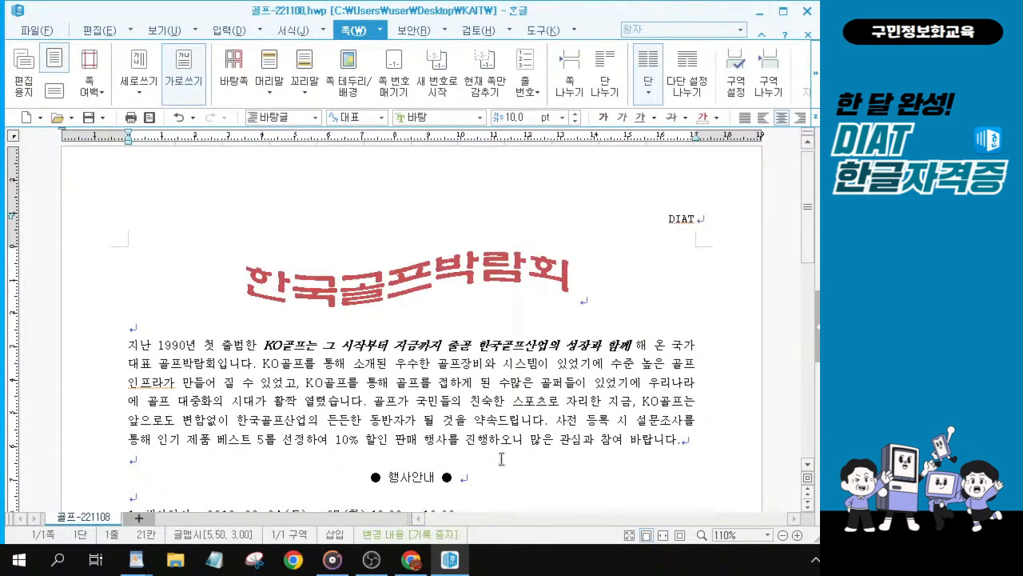
scroll(492, 419, "down", 2)
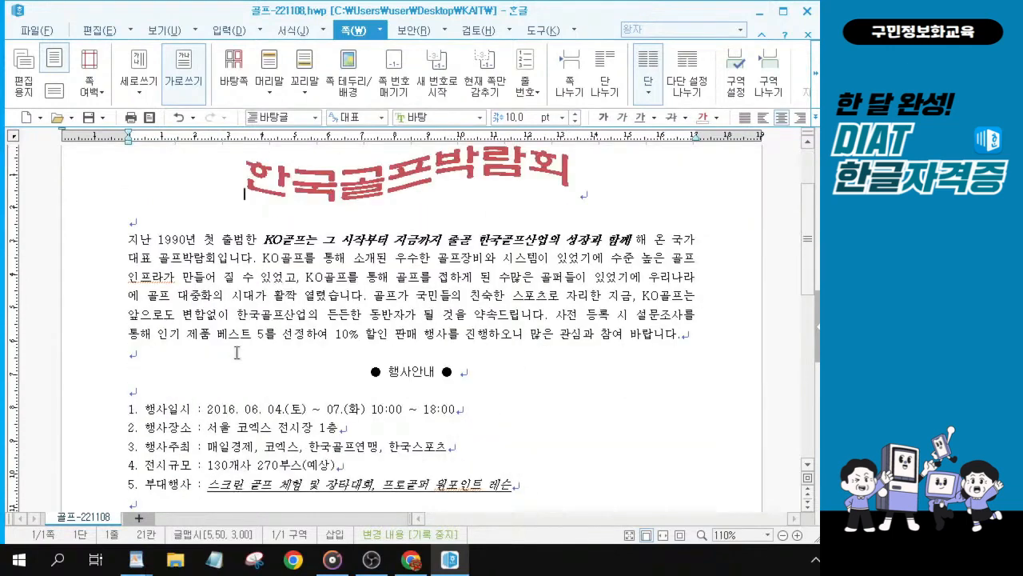
scroll(494, 422, "down", 1)
scroll(498, 425, "down", 2)
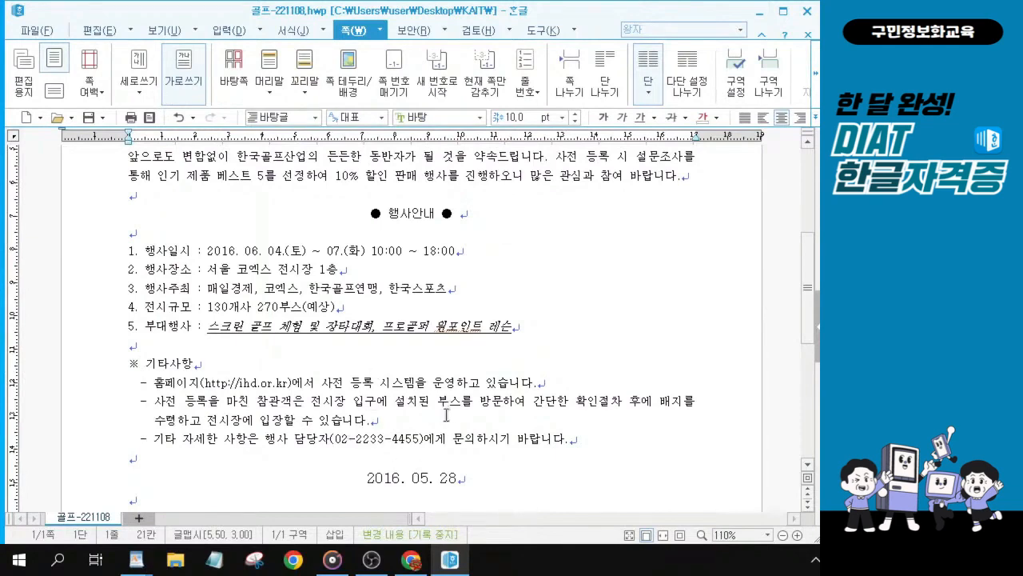
scroll(446, 414, "up", 2)
scroll(446, 414, "up", 1)
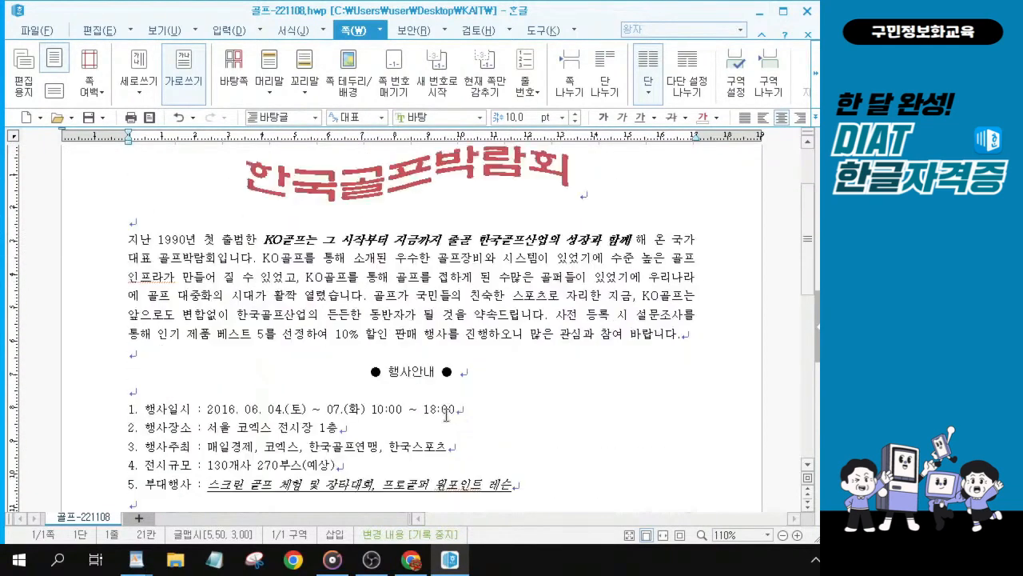
scroll(477, 357, "up", 1)
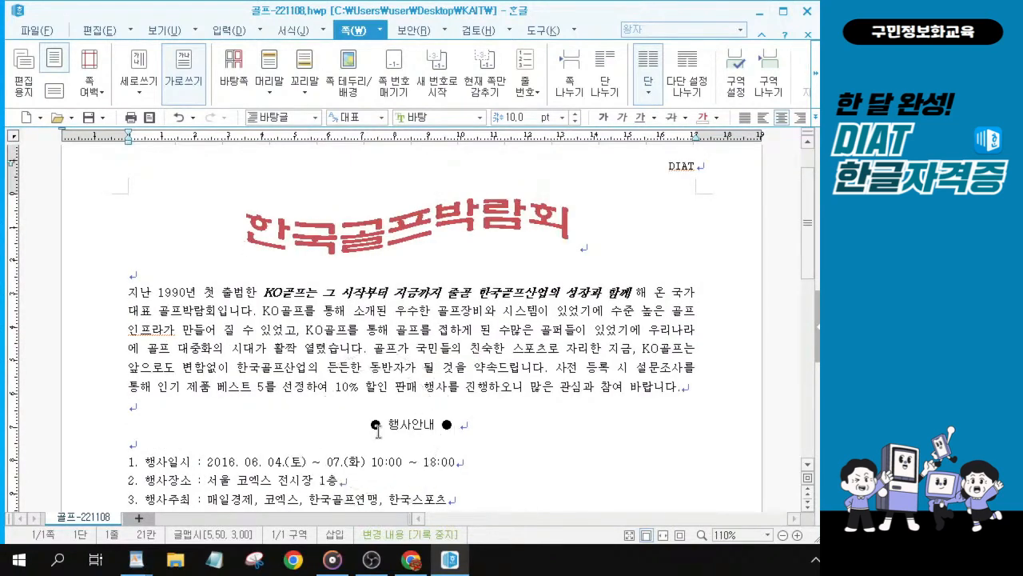
scroll(378, 431, "up", 2)
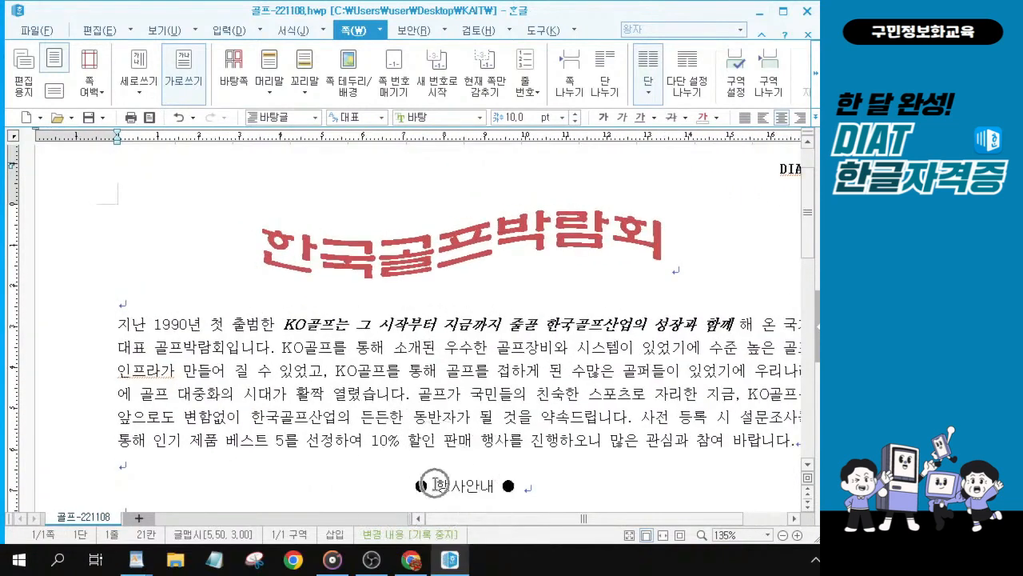
Step: Select the bold italic opening sentence and the underlined 부대행사 details to review their character formatting
scroll(434, 483, "down", 2)
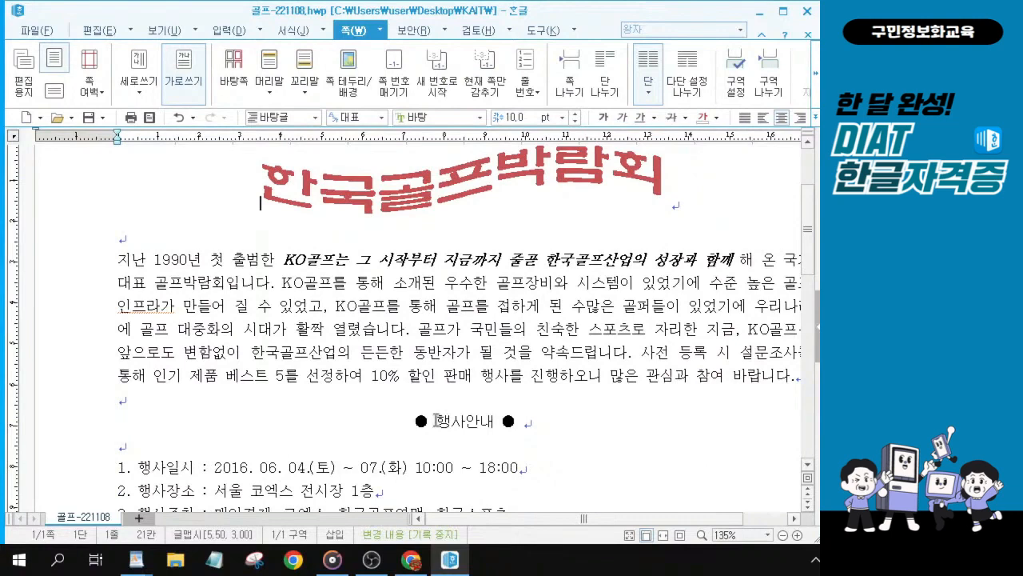
left_click_drag(291, 259, 724, 260)
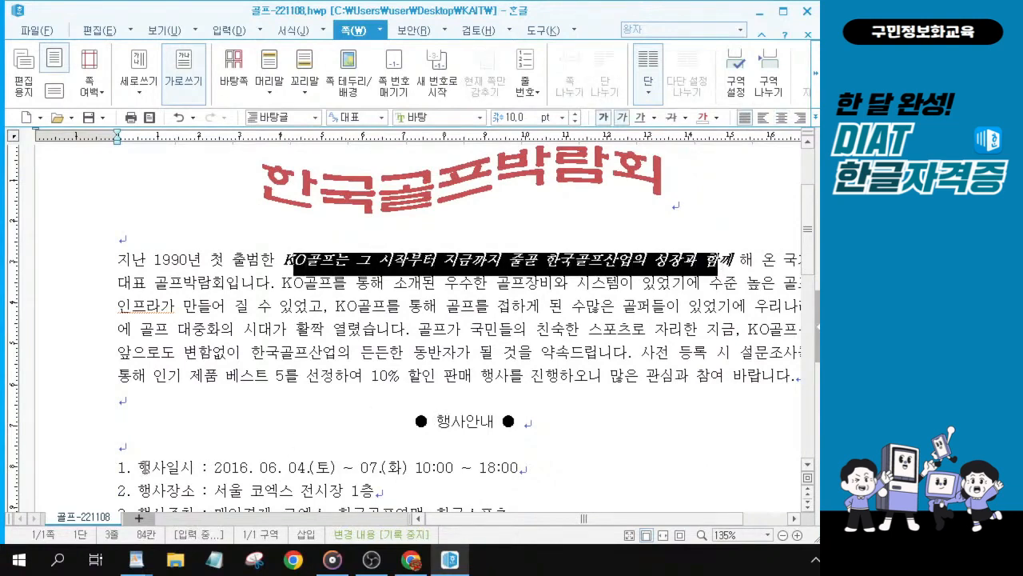
scroll(144, 468, "down", 3)
left_click_drag(130, 434, 398, 505)
left_click_drag(216, 372, 571, 373)
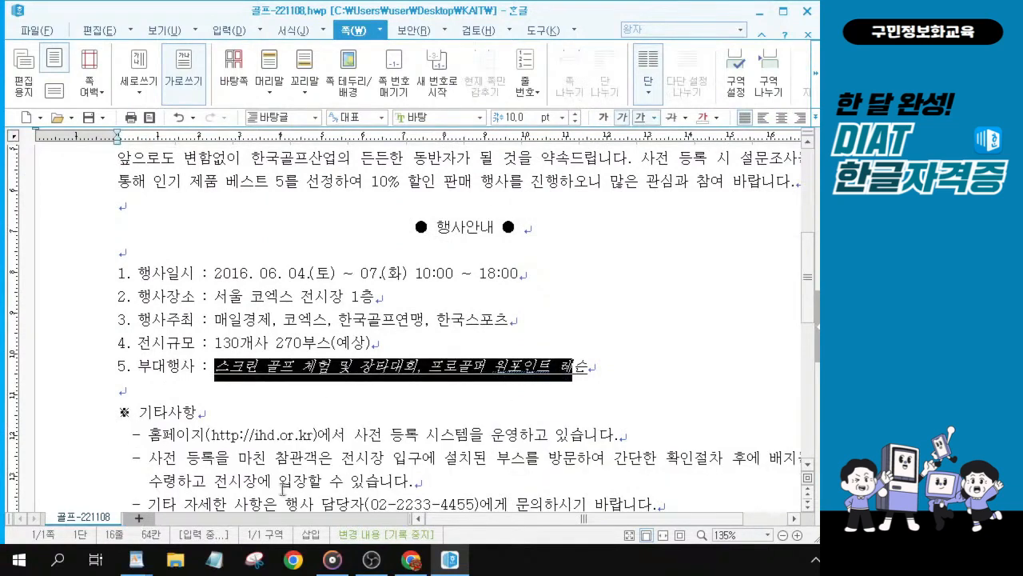
left_click(364, 434)
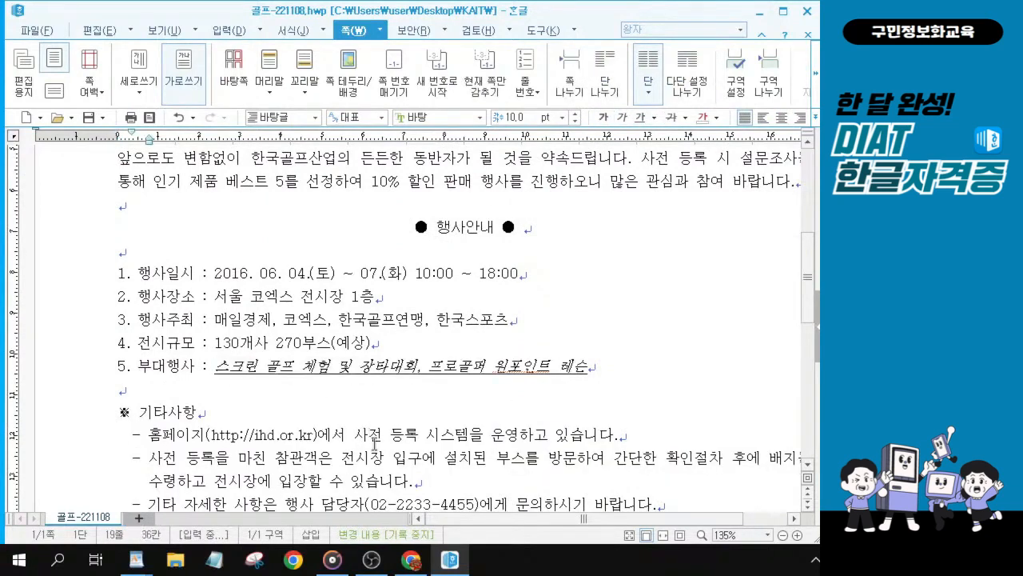
Step: Review the DIAT header, the closing date and 한국골프연맹 lines, and the bottom page number across the page
scroll(374, 443, "up", 4)
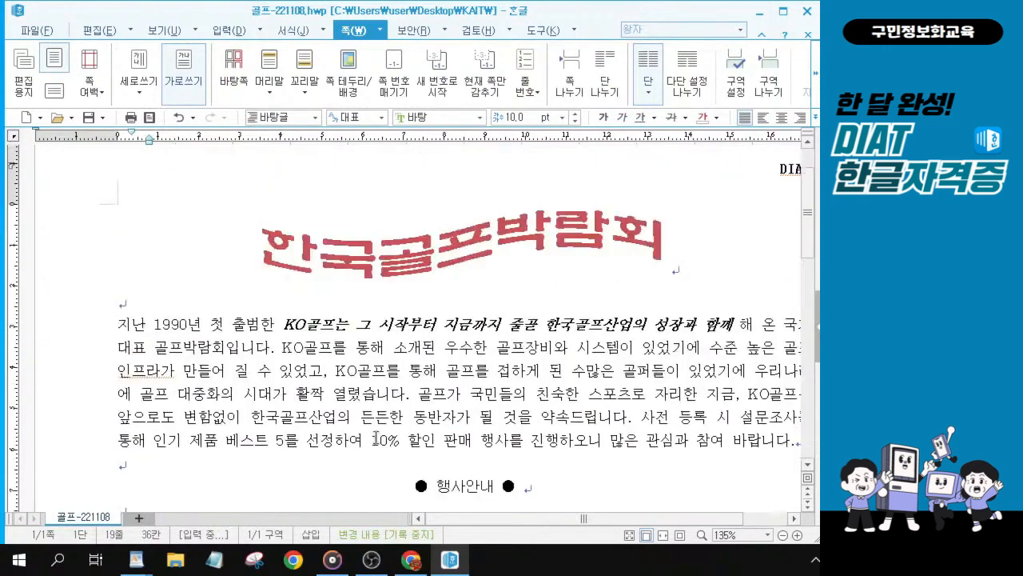
key("ctrl")
key("ctrl")
key("ctrl")
left_click_drag(584, 518, 628, 518)
key("ctrl")
key("ctrl")
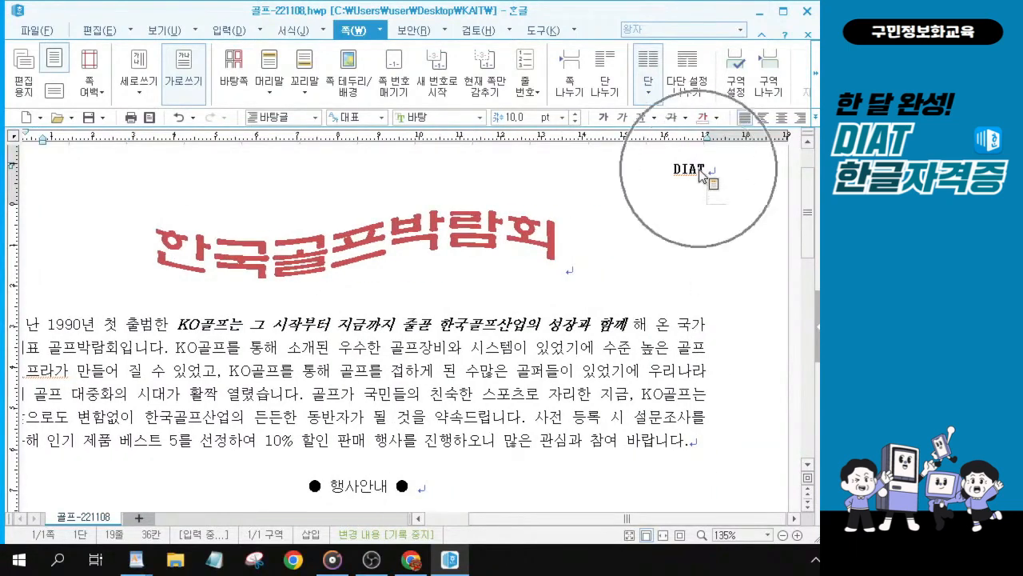
key("ctrl")
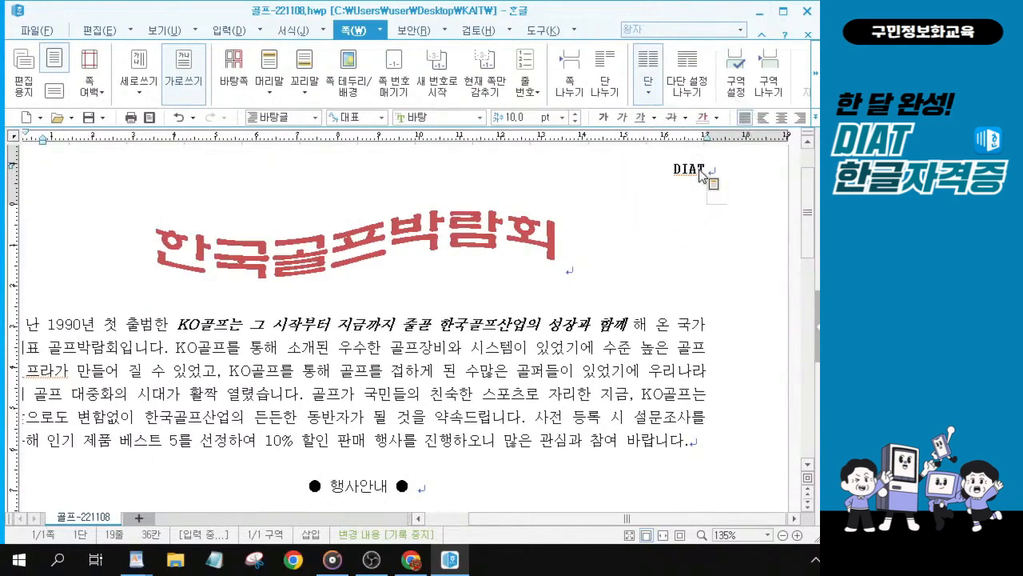
key("ctrl")
key("ctrl")
scroll(320, 372, "down", 15)
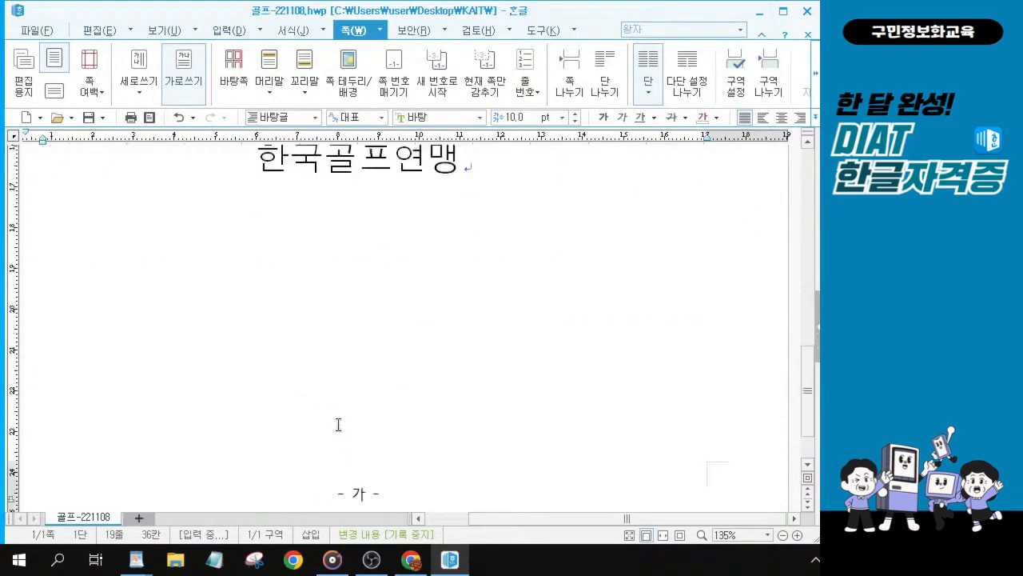
key("ctrl")
key("ctrl")
scroll(345, 411, "up", 3)
scroll(346, 410, "up", 10)
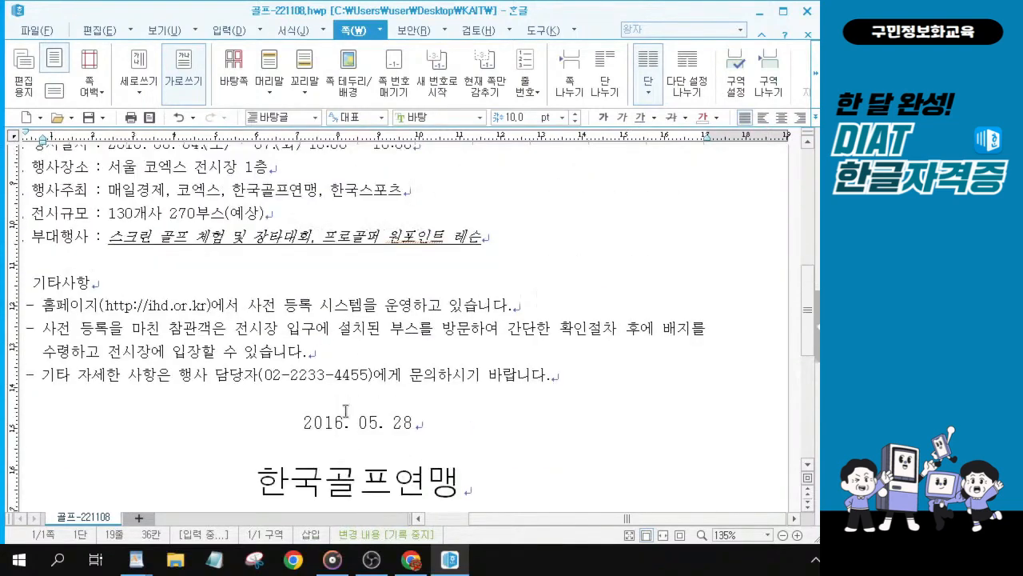